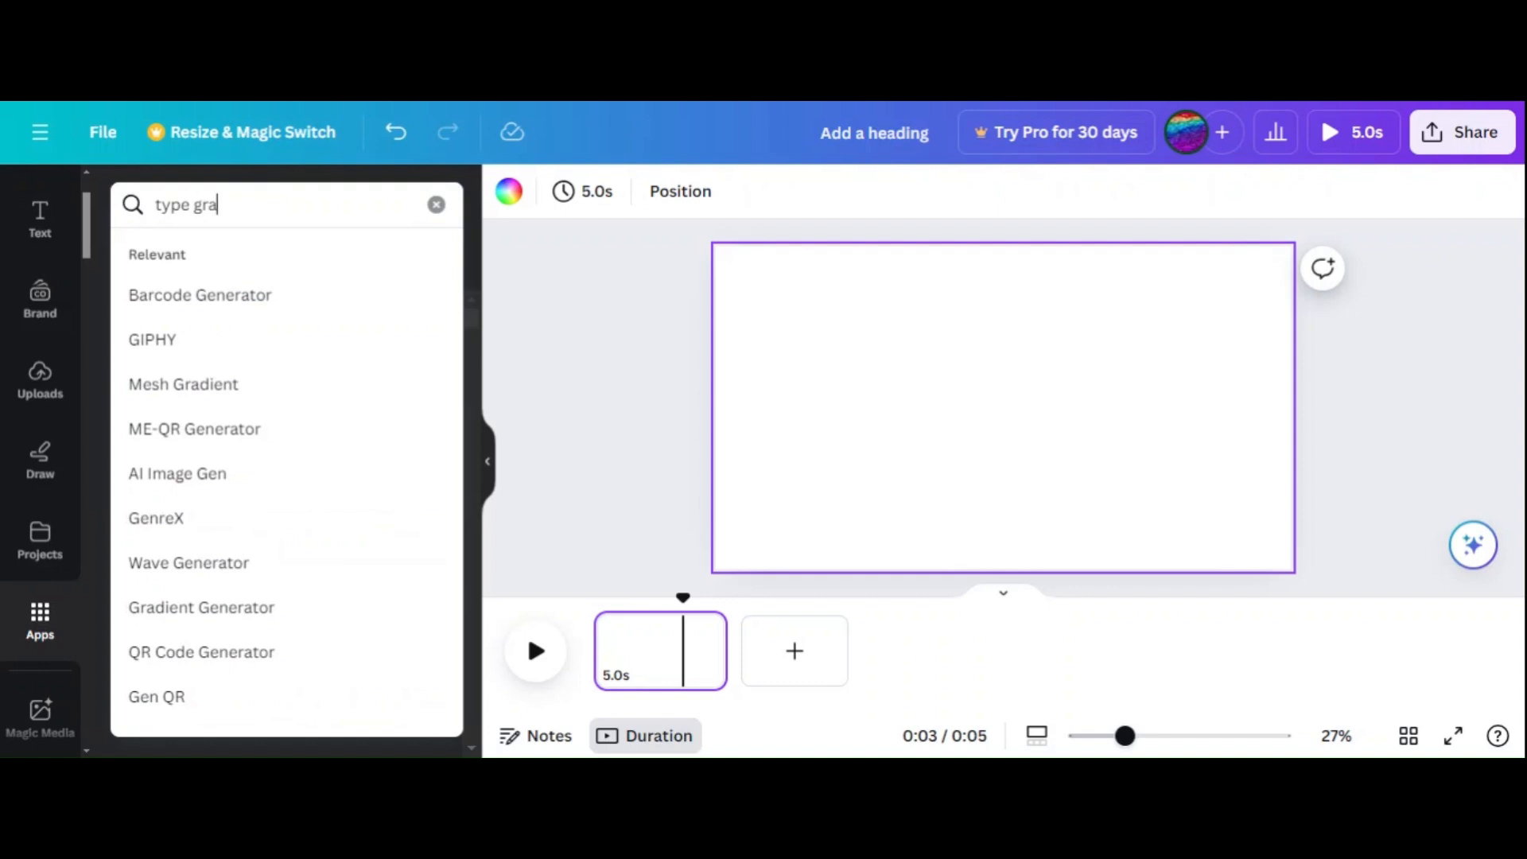
# - Search the Canva apps for "type gradient" and open the TypeGradient app
pyautogui.write('ient')
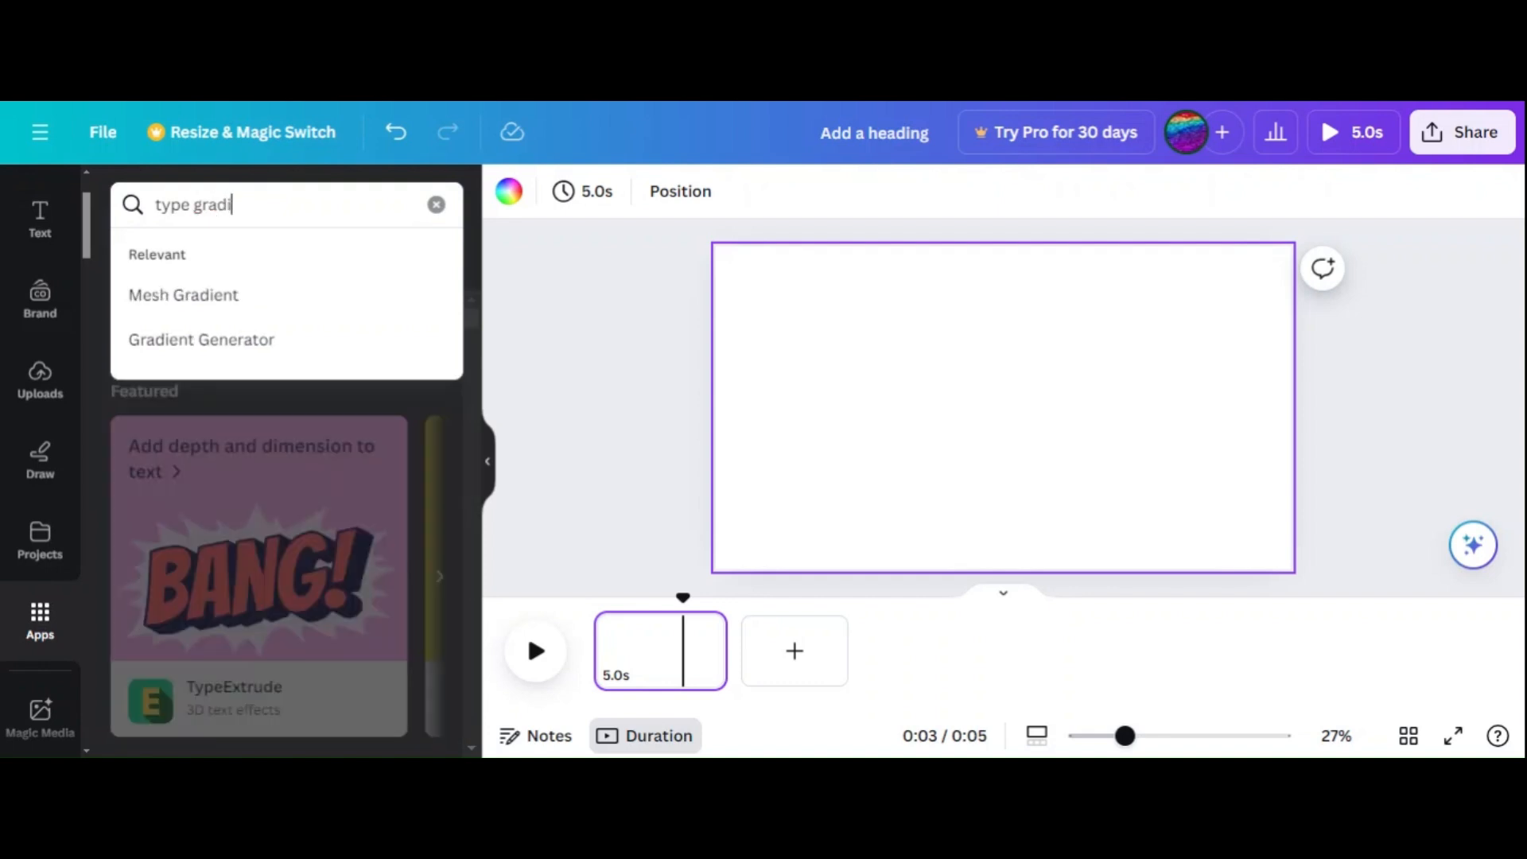
pyautogui.press('Return')
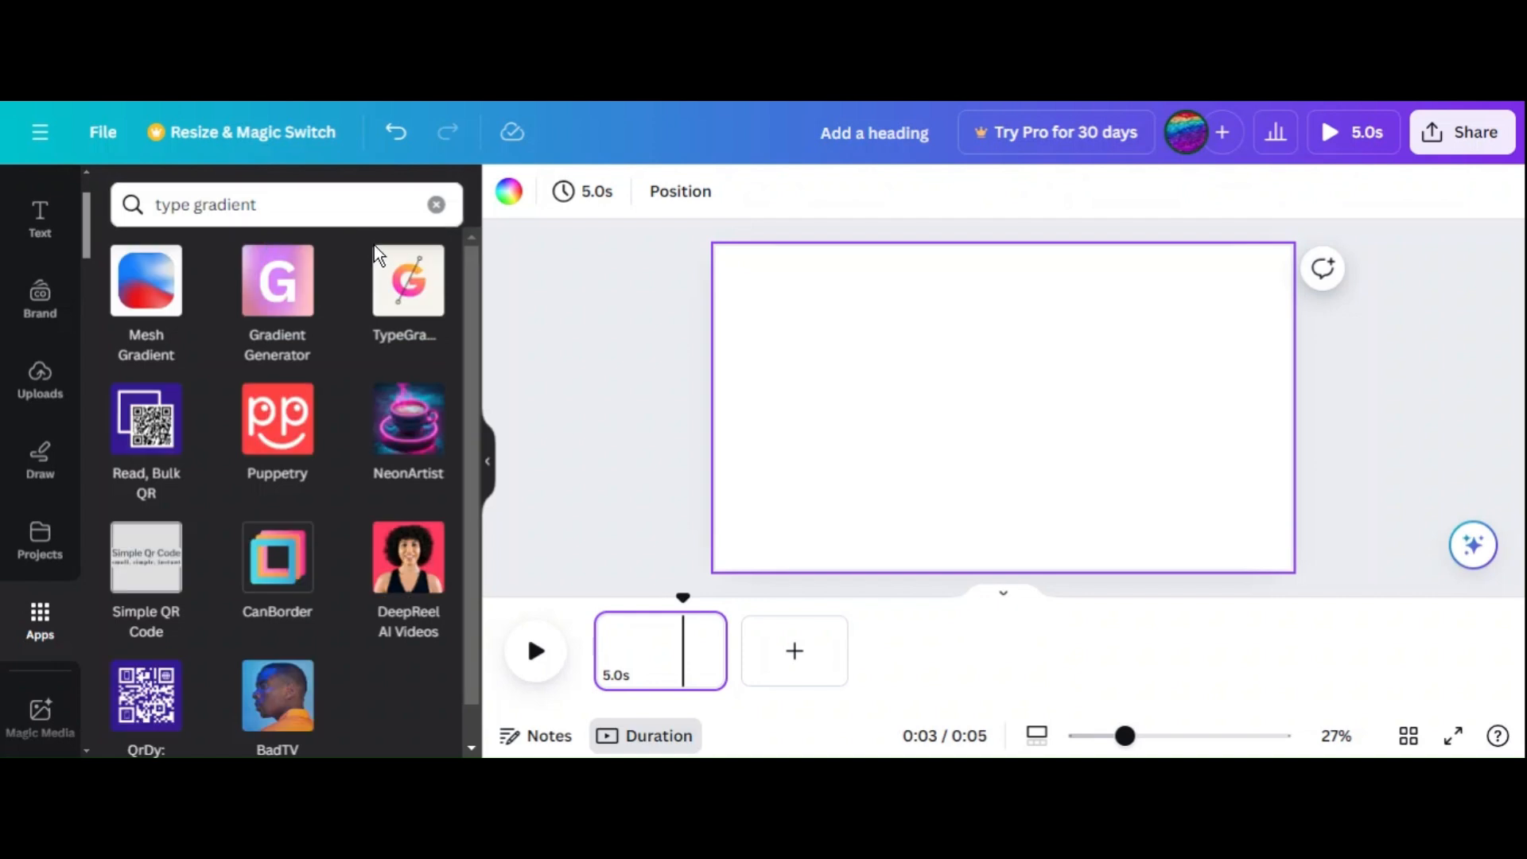
pyautogui.click(406, 291)
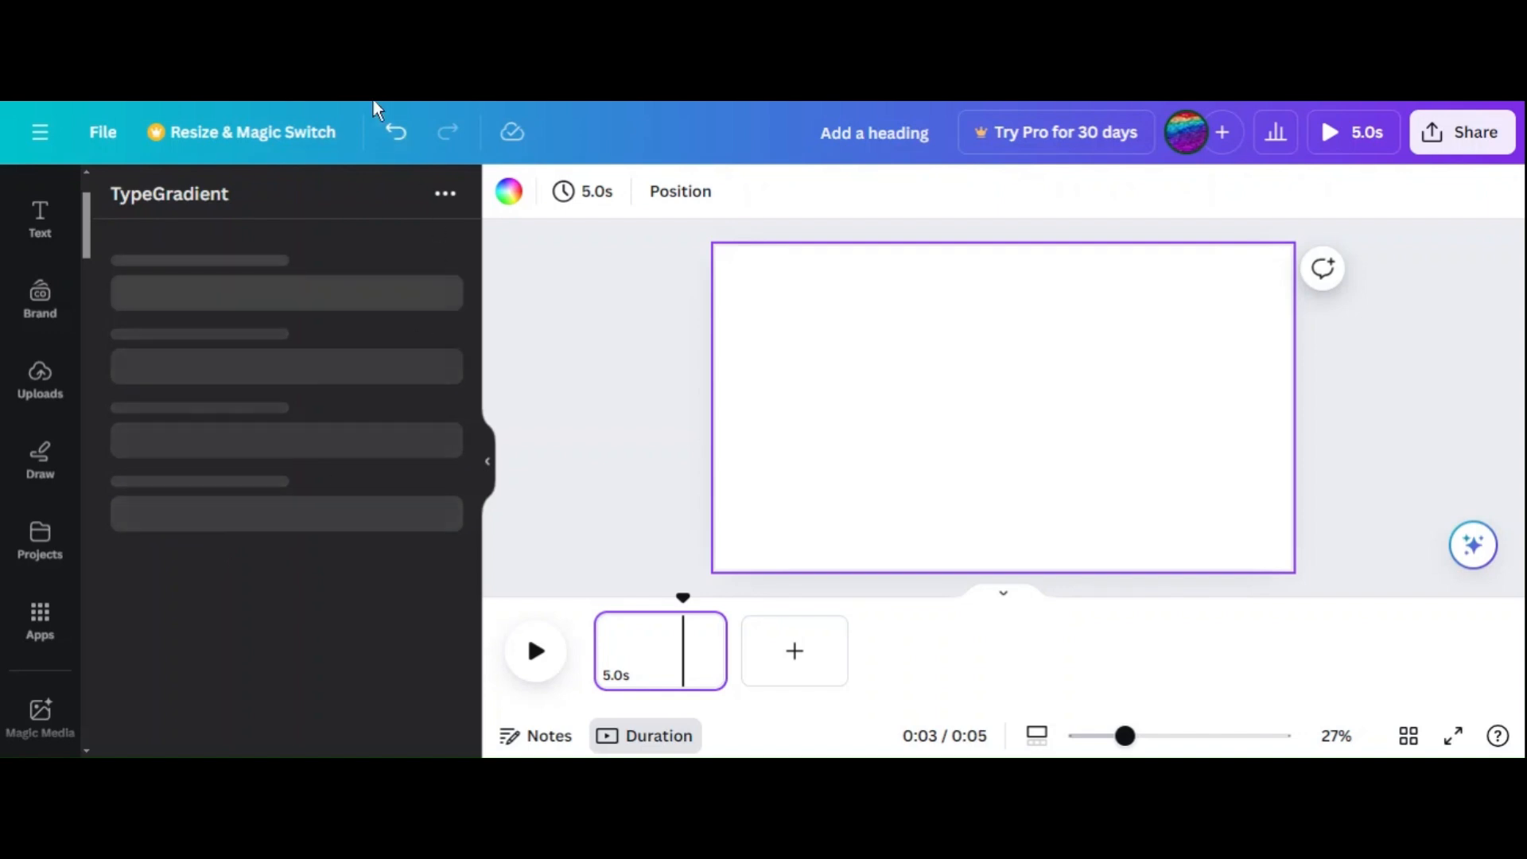
# - Replace the sample main text in TypeGradient with "power"
pyautogui.click(302, 343)
pyautogui.hotkey('ctrl', 'a')
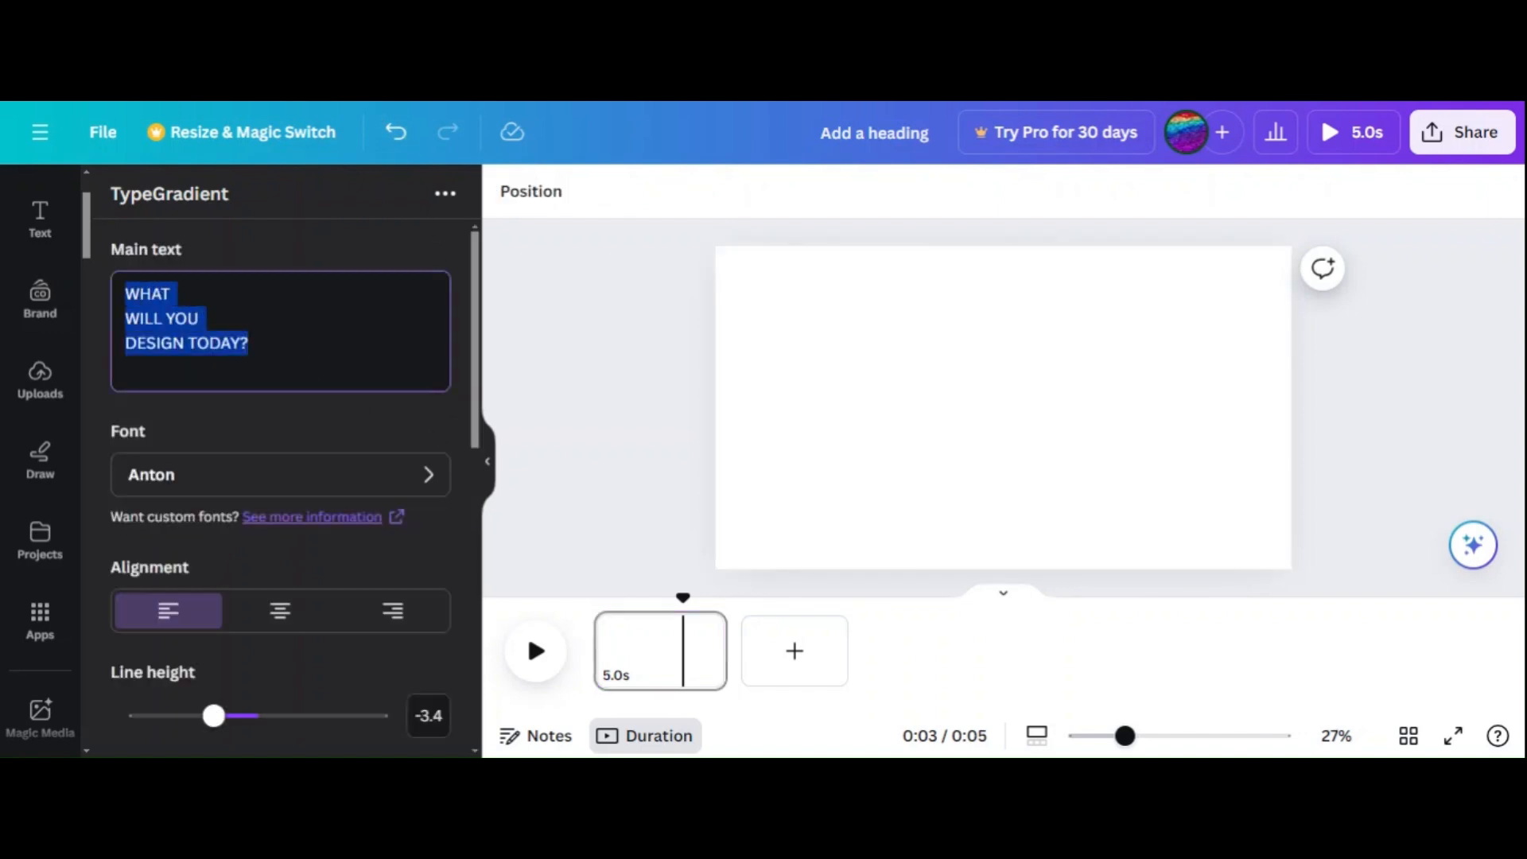
pyautogui.write('#power')
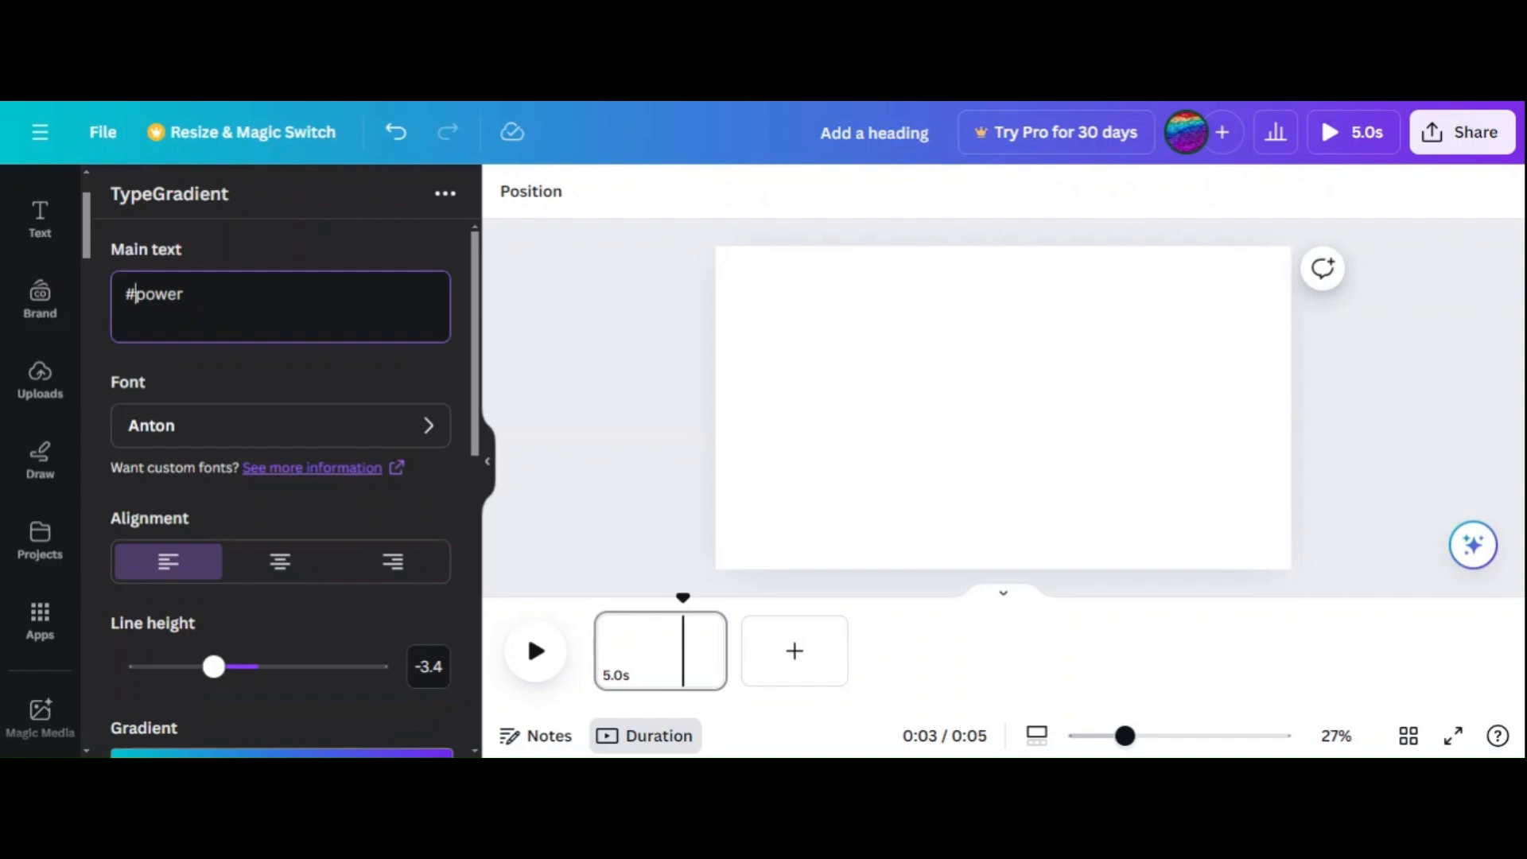
pyautogui.press('BackSpace')
# - Angle the gradient diagonally across the word, purple at its lower left and teal at its upper right, and add it to the design
pyautogui.scroll(-5, 283, 477)
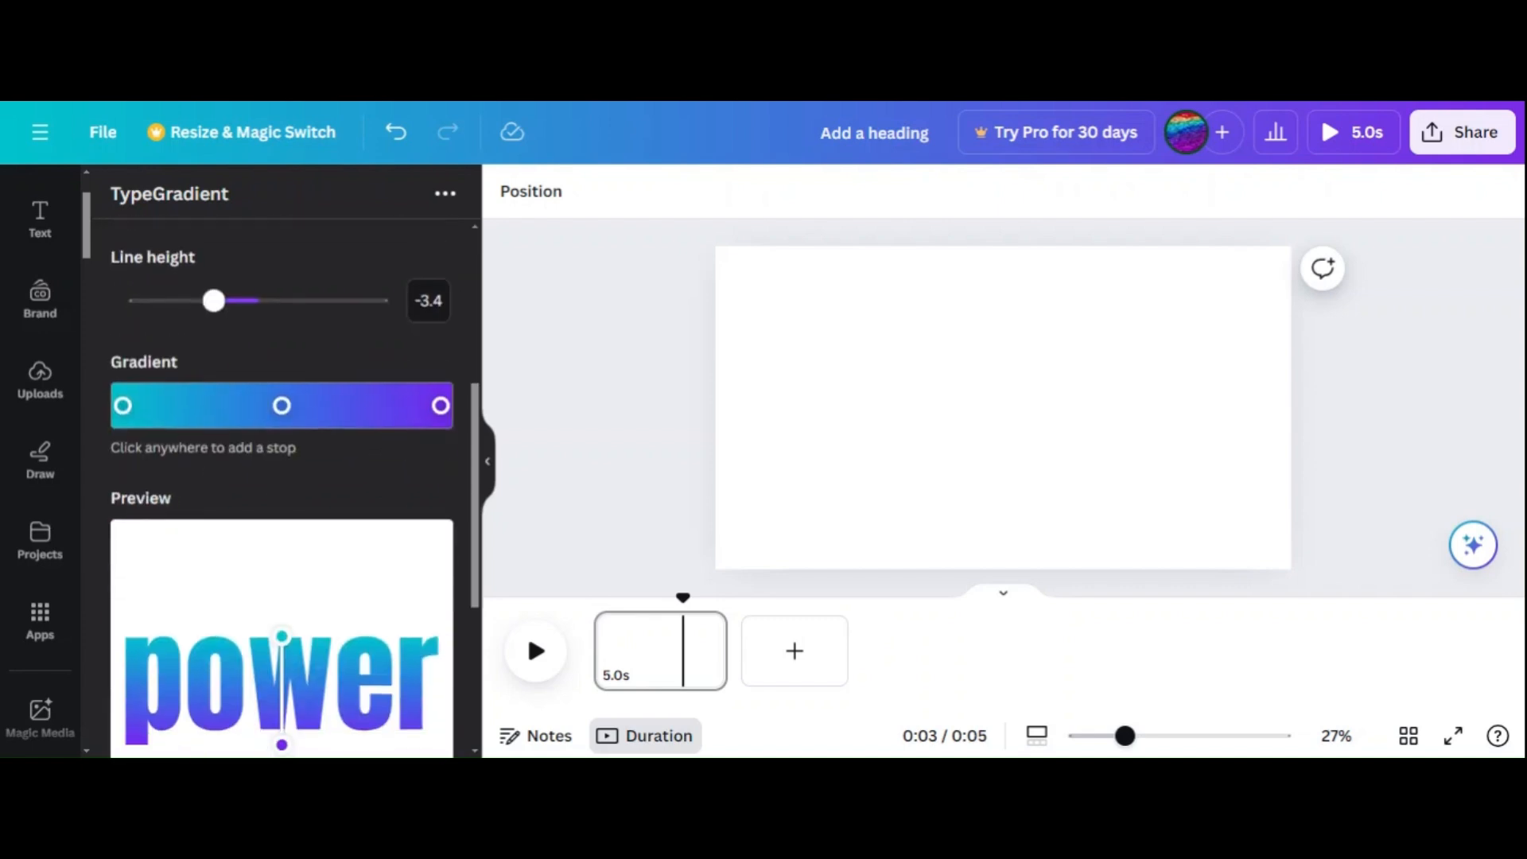
pyautogui.moveTo(285, 636); pyautogui.dragTo(358, 634)
pyautogui.scroll(-1, 358, 640)
pyautogui.scroll(-1, 360, 641)
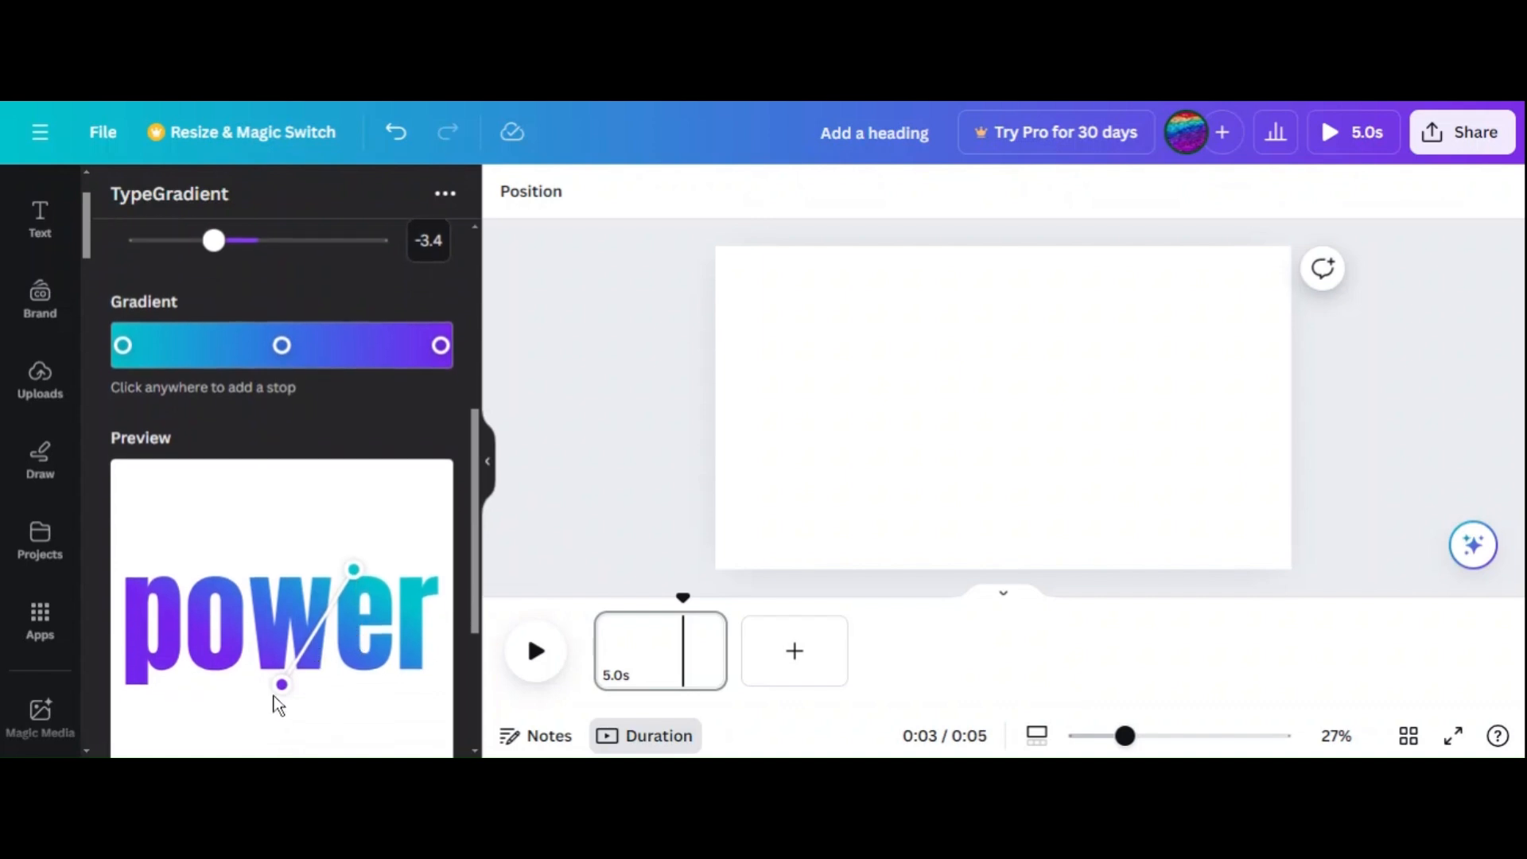
pyautogui.moveTo(285, 688); pyautogui.dragTo(196, 684)
pyautogui.moveTo(354, 573); pyautogui.dragTo(335, 555)
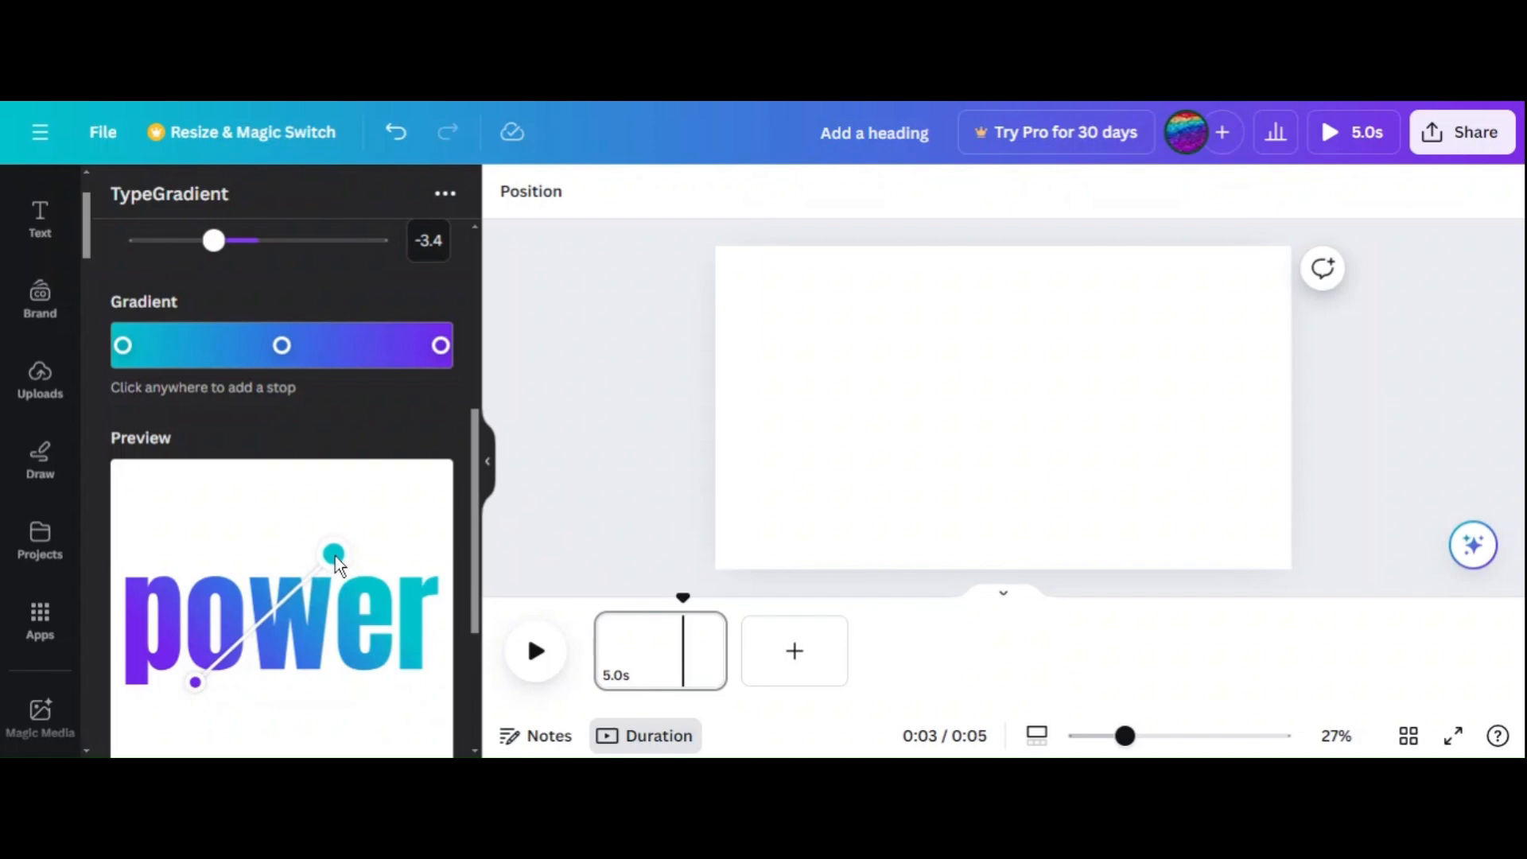
pyautogui.scroll(-1, 340, 666)
pyautogui.scroll(-3, 340, 667)
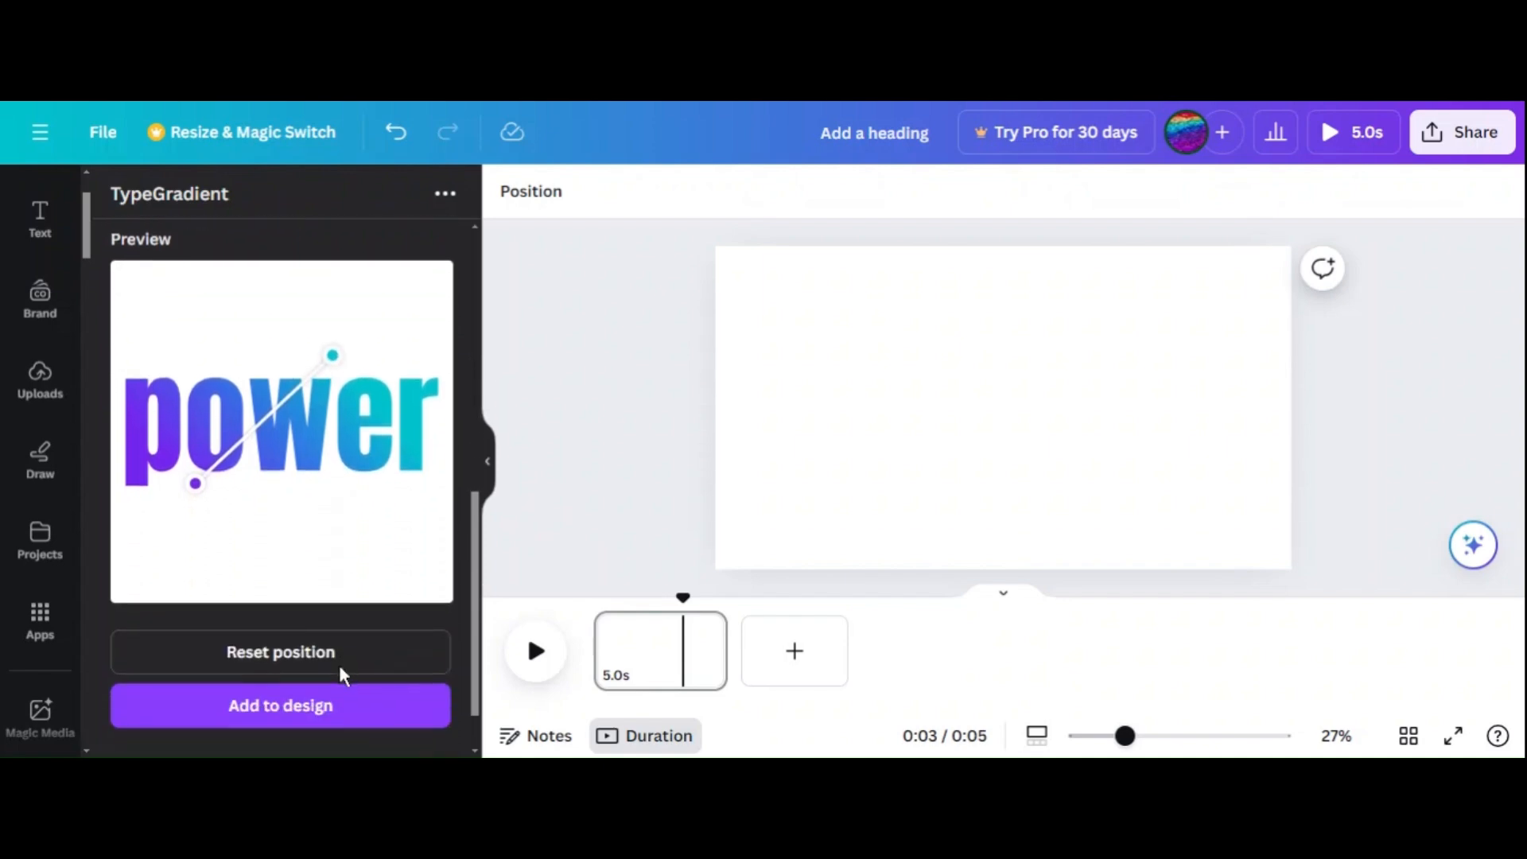
pyautogui.click(346, 706)
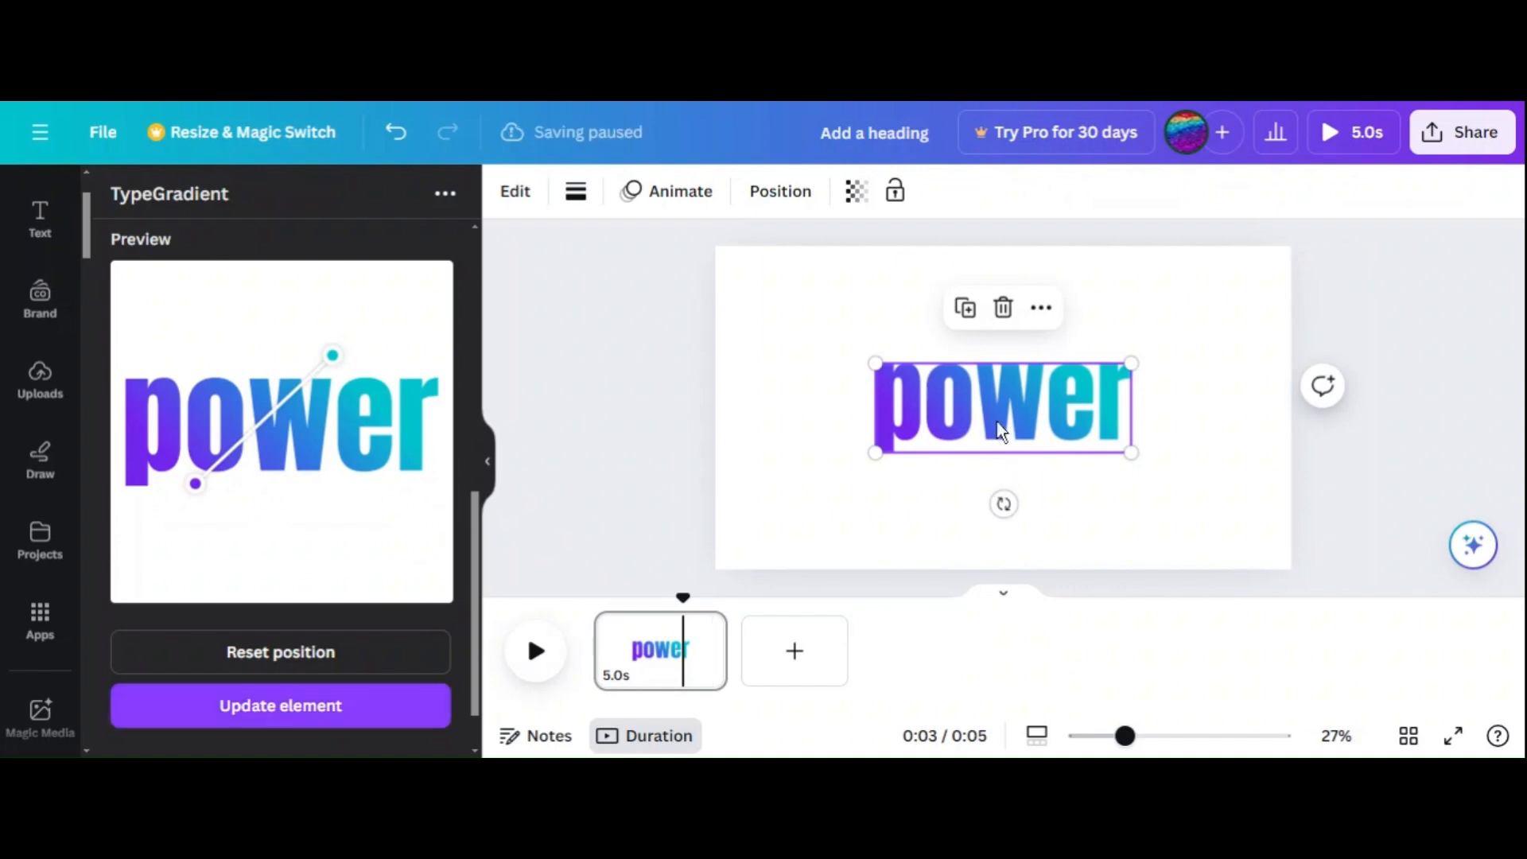
# - Enlarge the gradient "power" text, centre it horizontally in the upper half of the page, and deselect it
pyautogui.moveTo(873, 454); pyautogui.dragTo(839, 481)
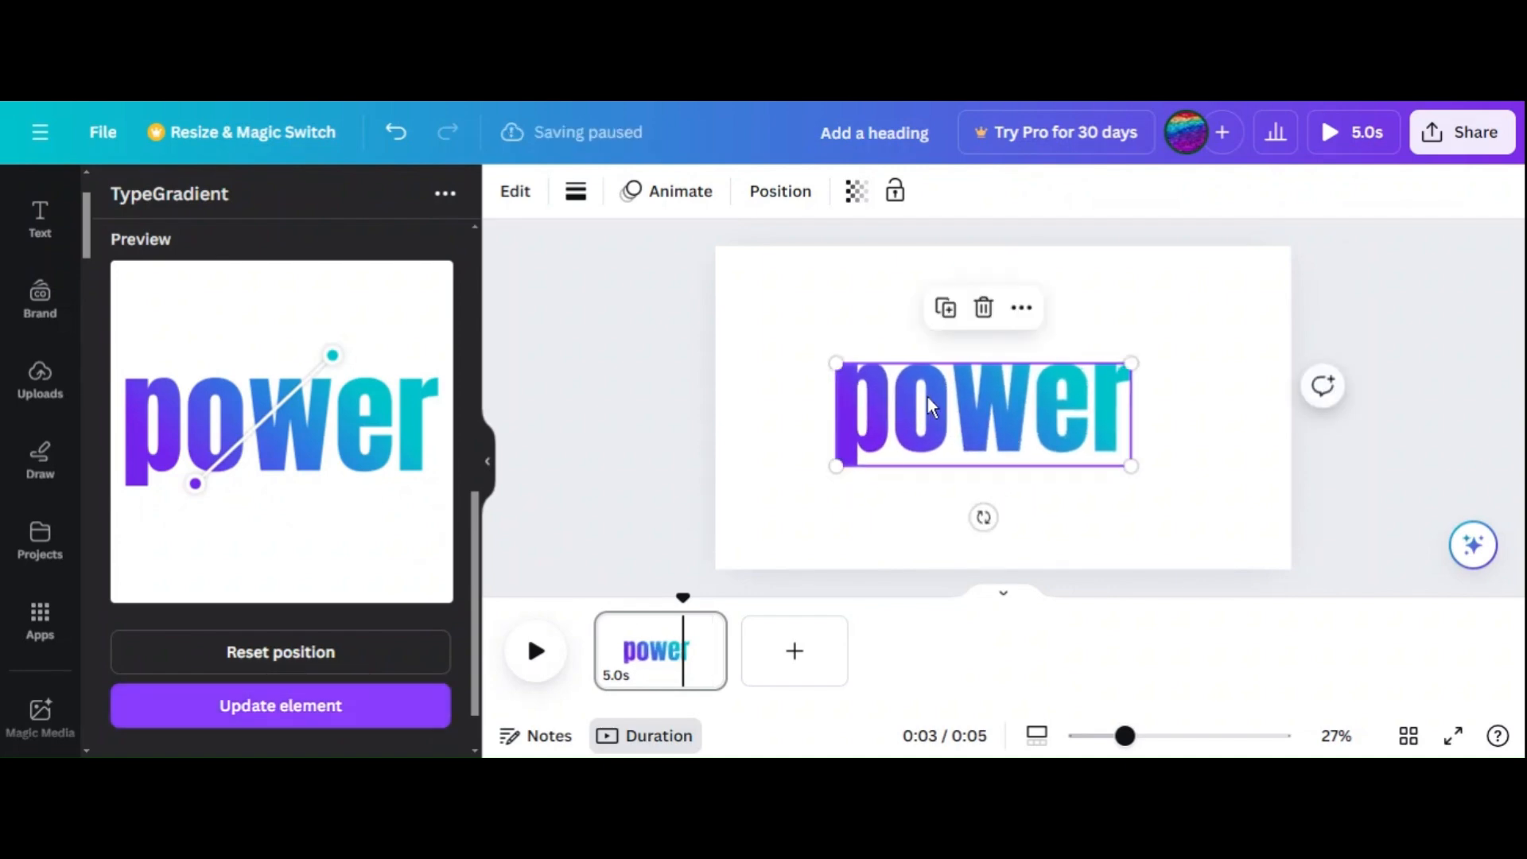
pyautogui.moveTo(833, 360); pyautogui.dragTo(819, 331)
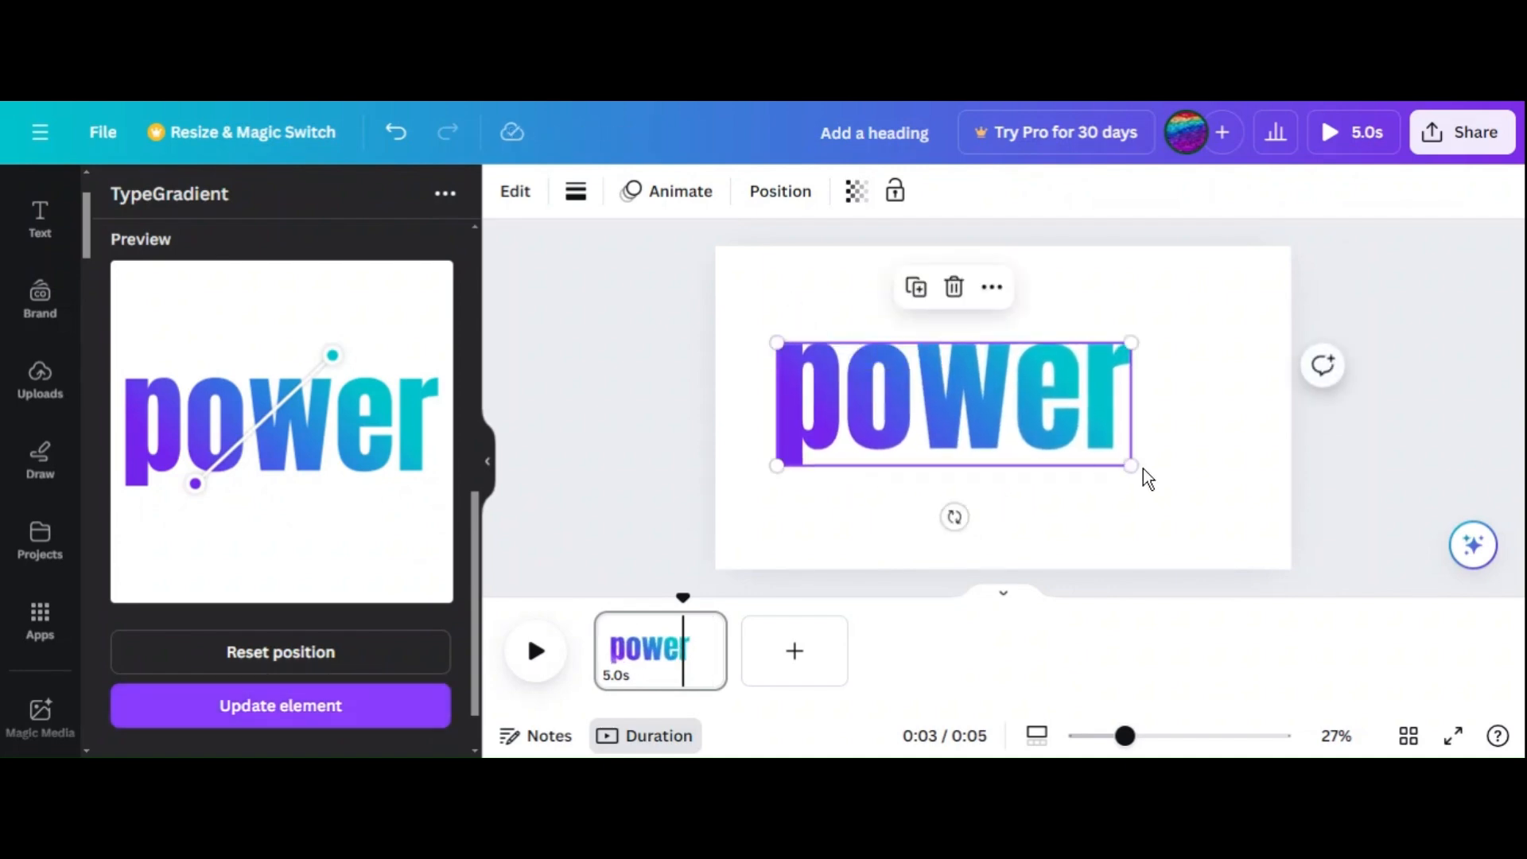
pyautogui.moveTo(975, 407); pyautogui.dragTo(1023, 393)
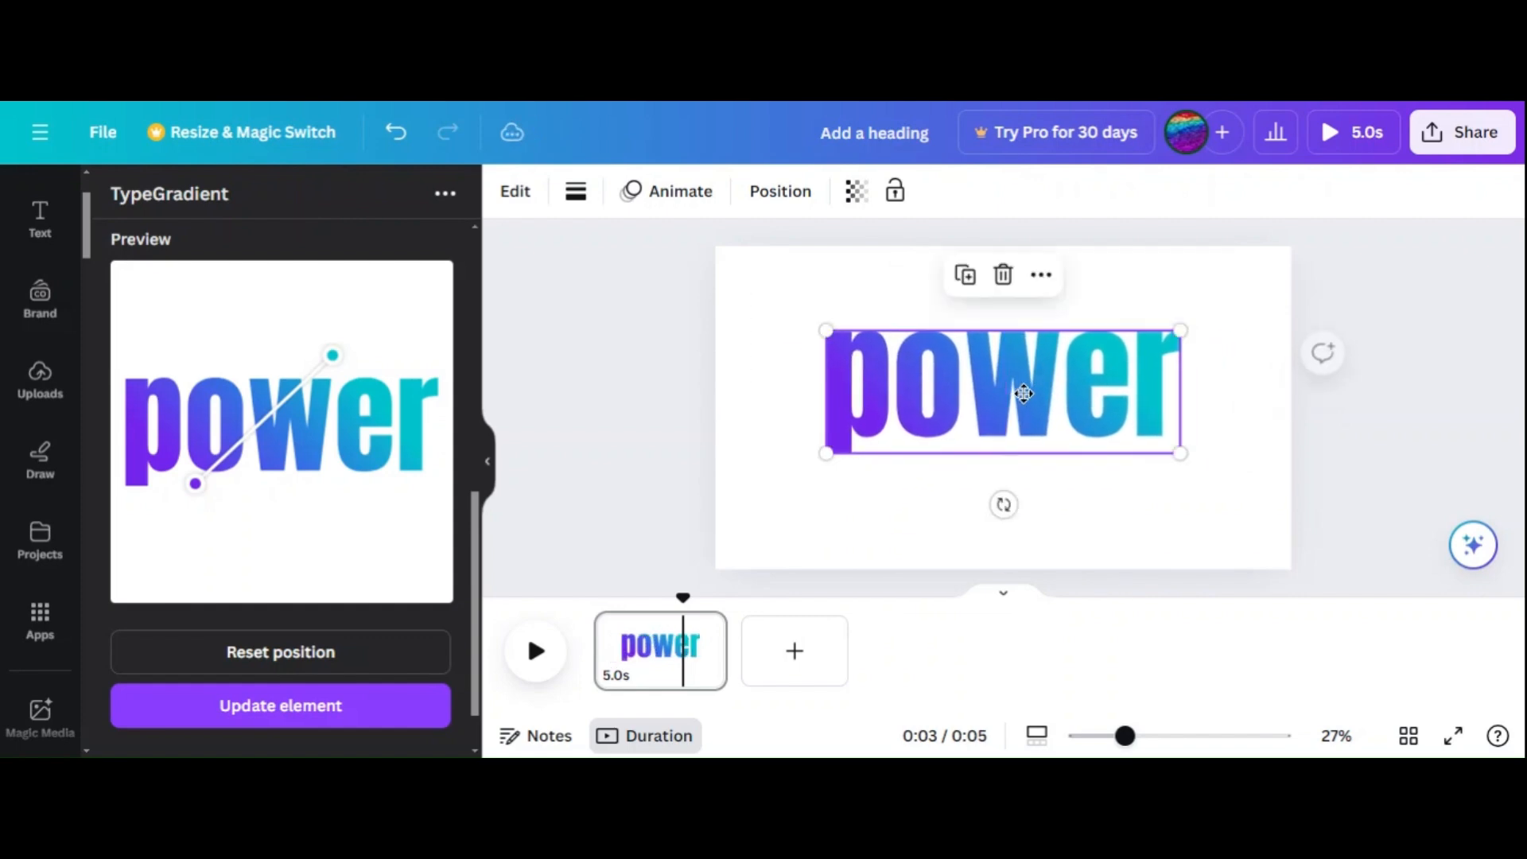
pyautogui.click(672, 420)
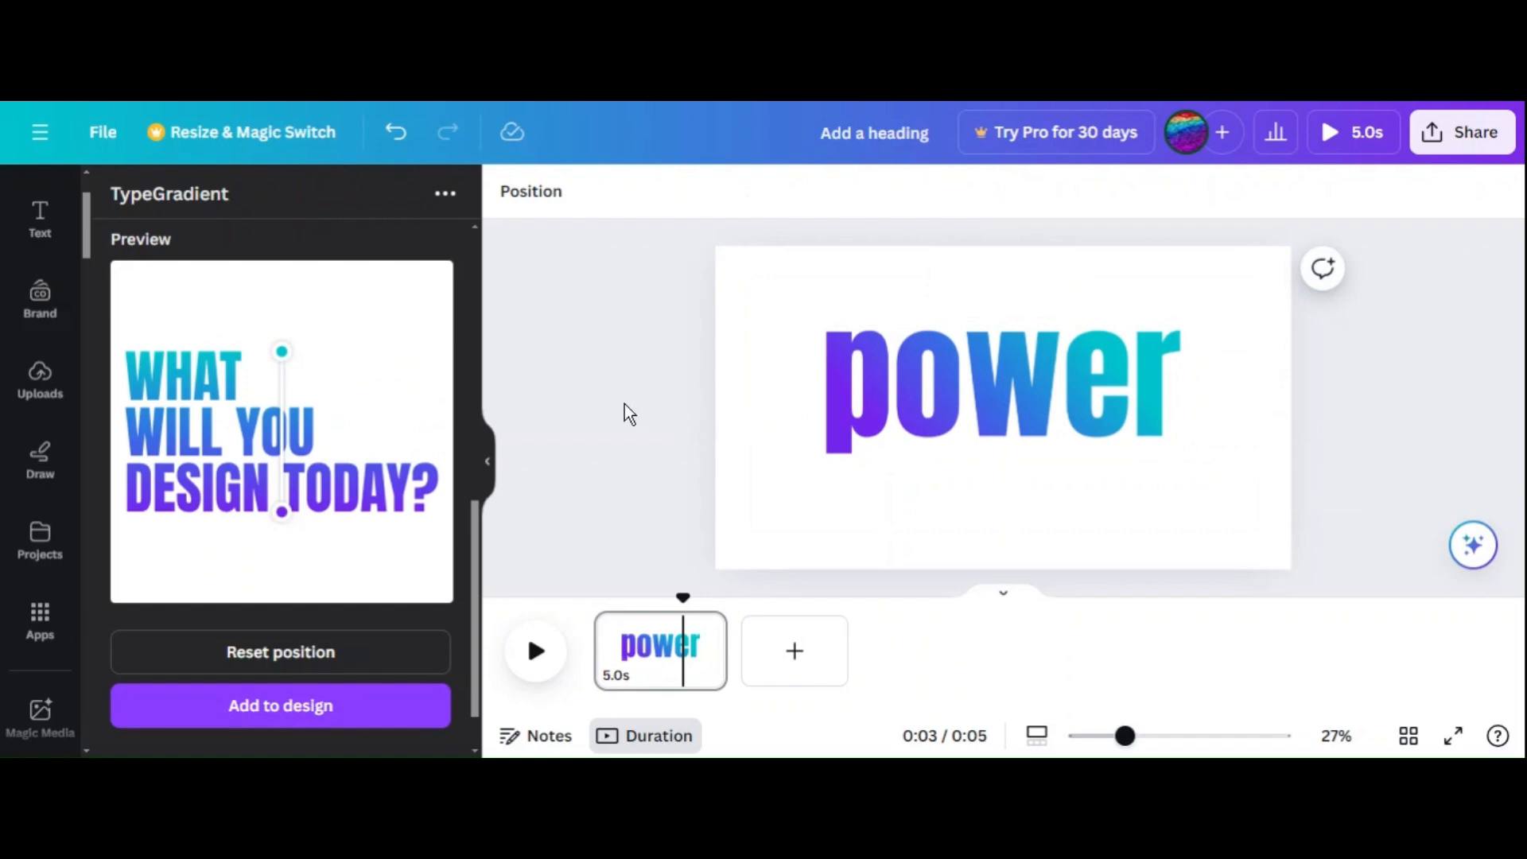
# - Return to the app library, search for "type craft" and look through the results
pyautogui.scroll(10, 385, 340)
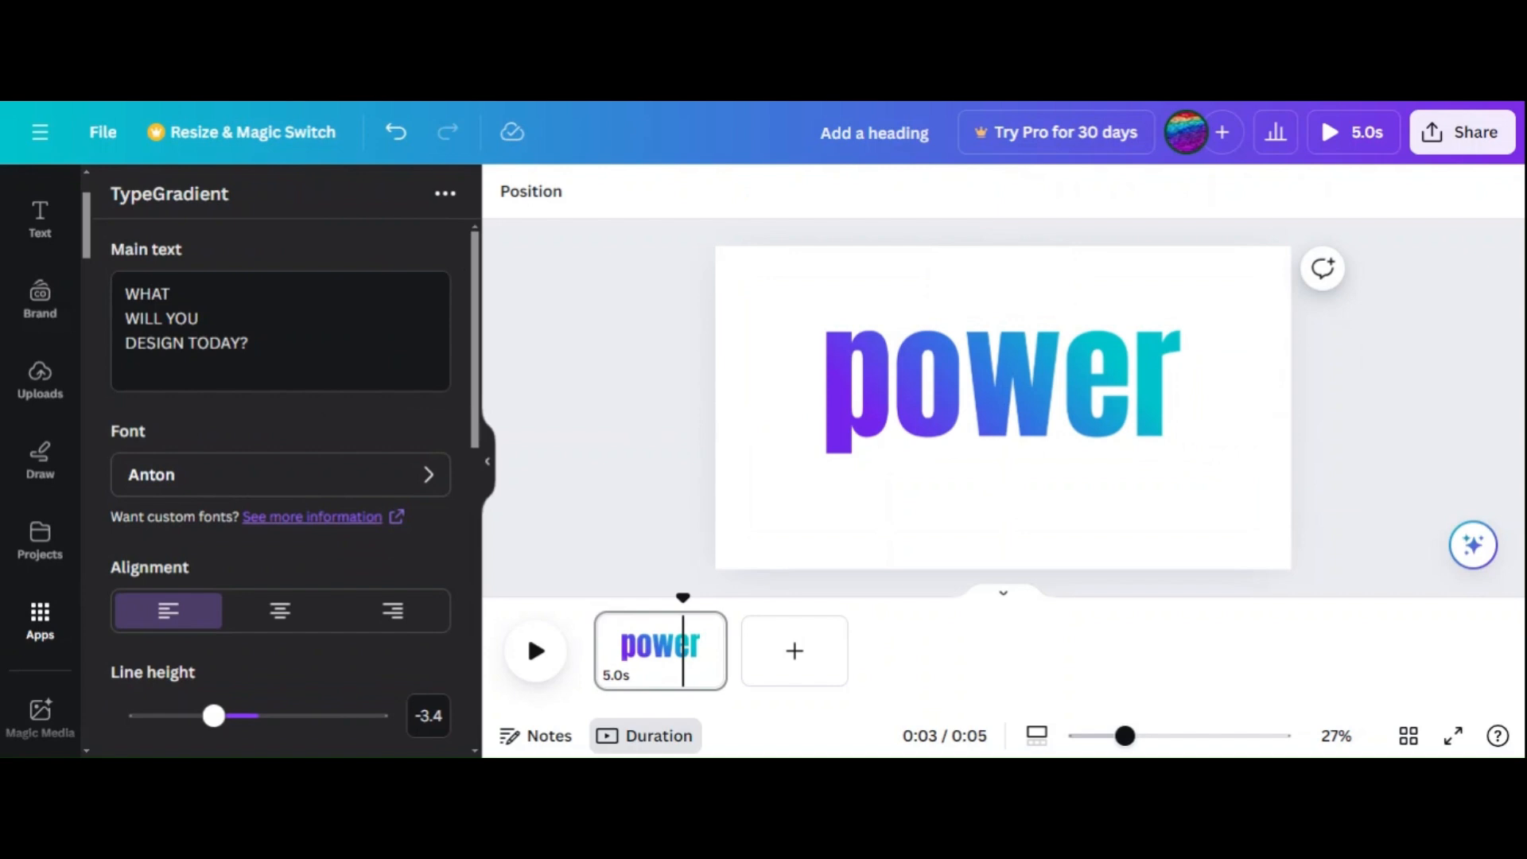
pyautogui.click(11, 630)
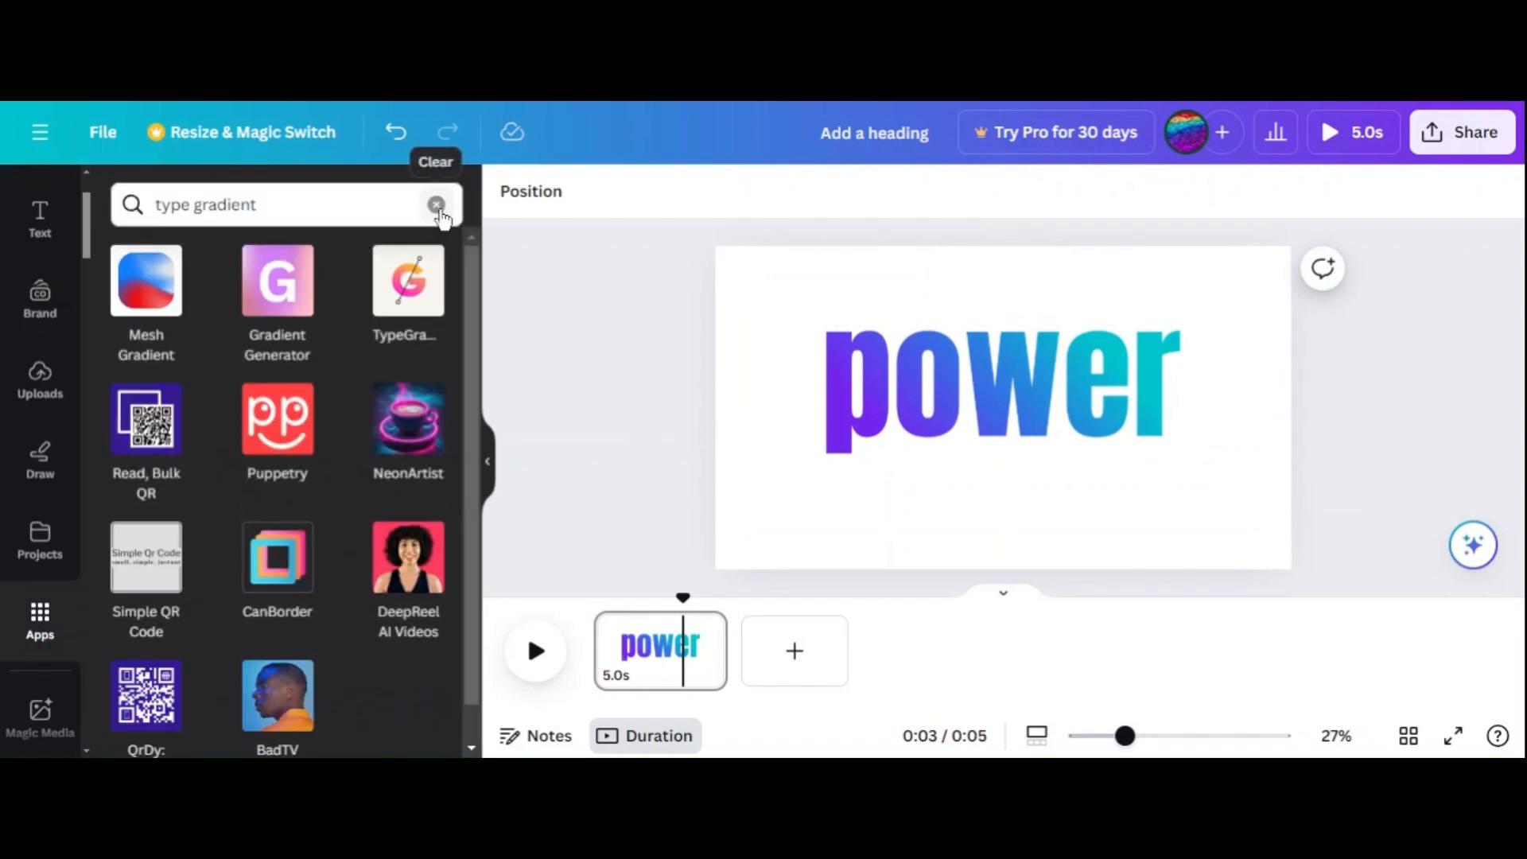
pyautogui.click(437, 206)
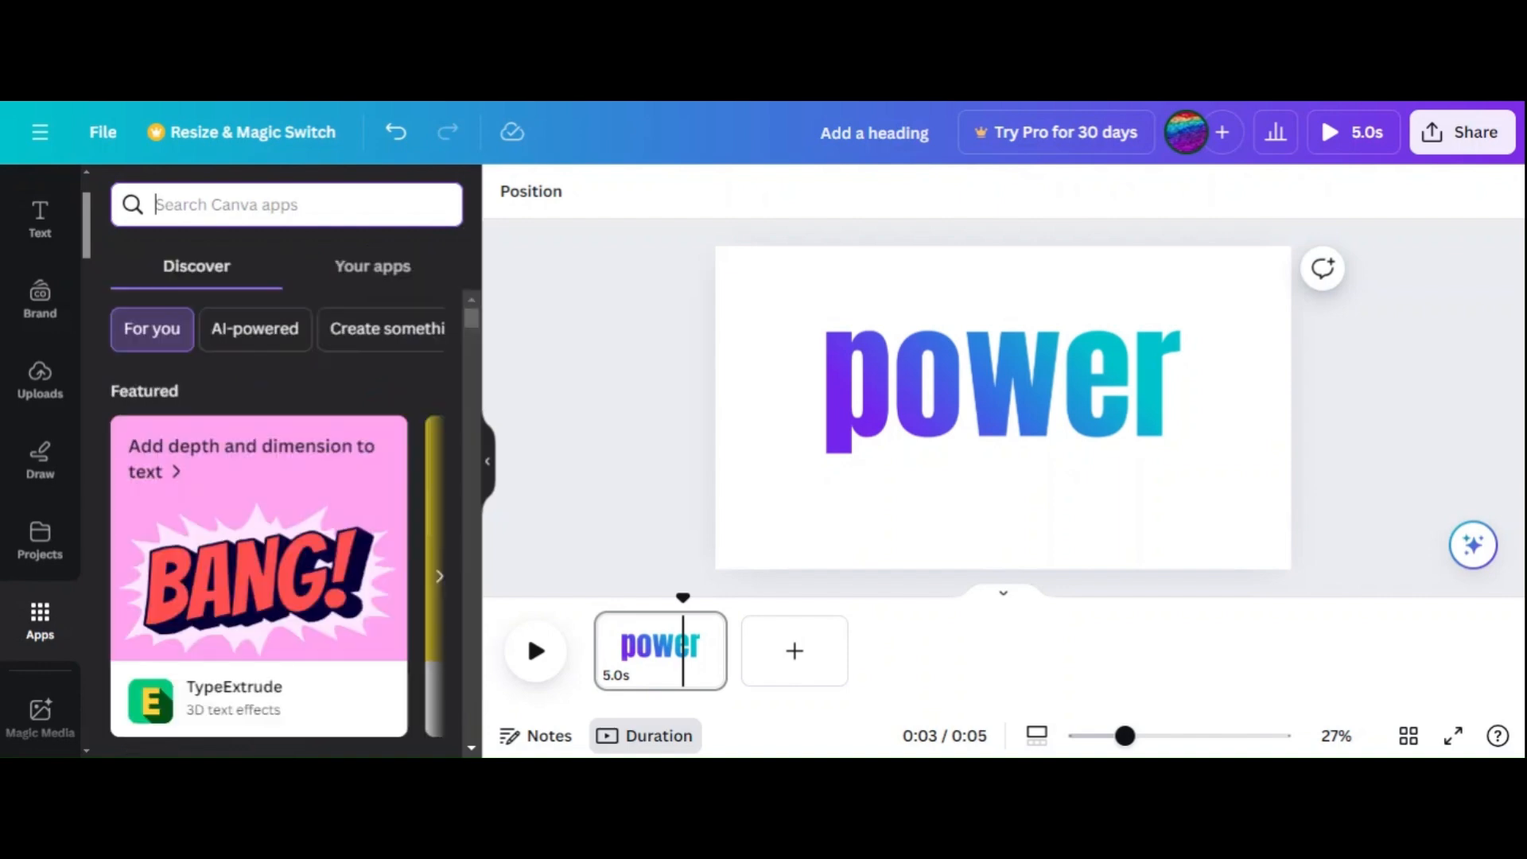
pyautogui.write('ty')
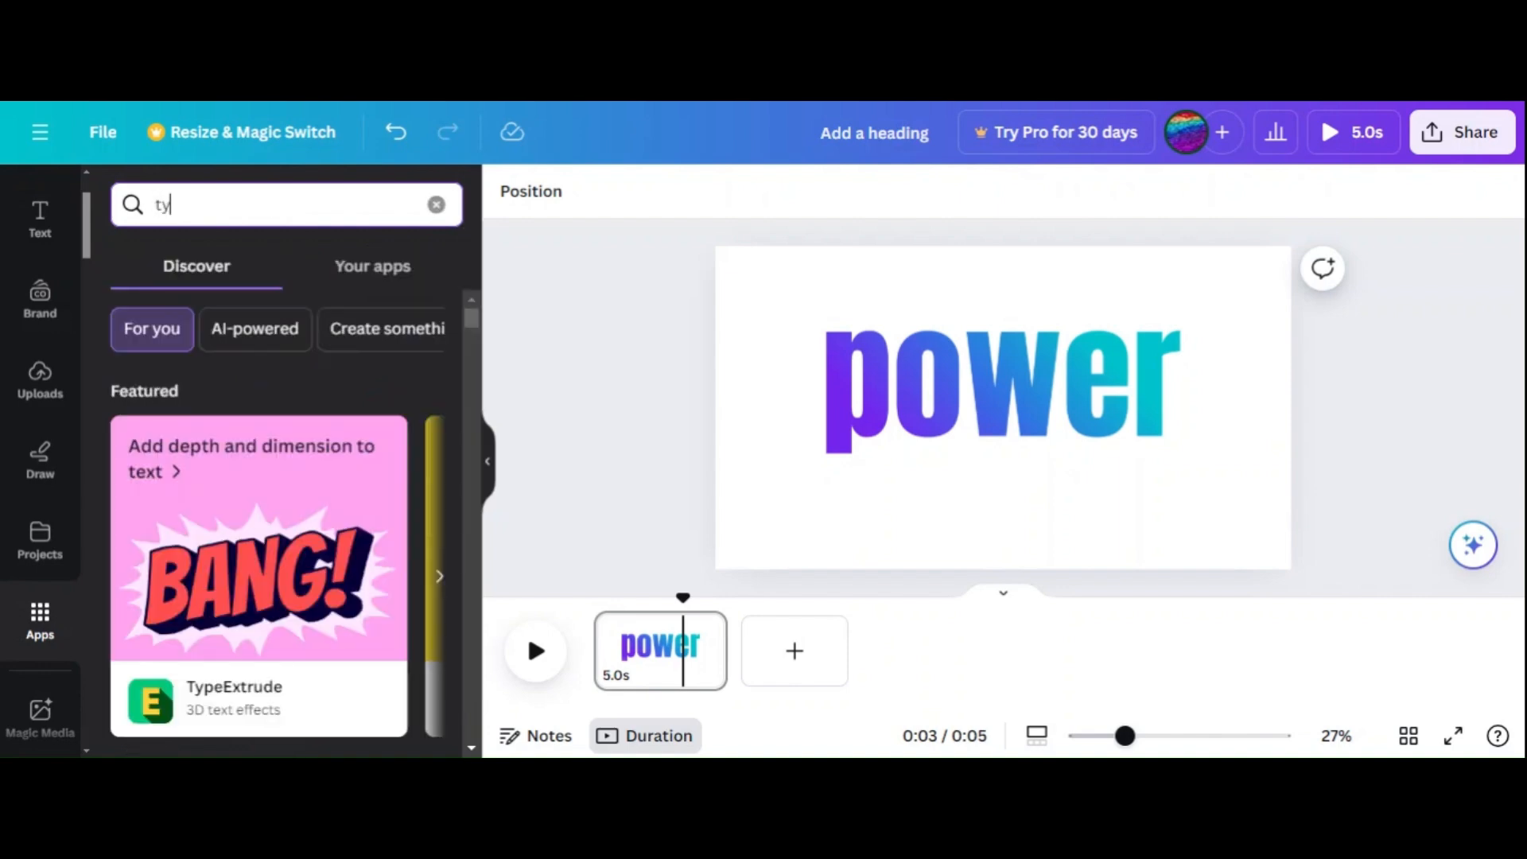
pyautogui.write('pe craft')
pyautogui.press('Return')
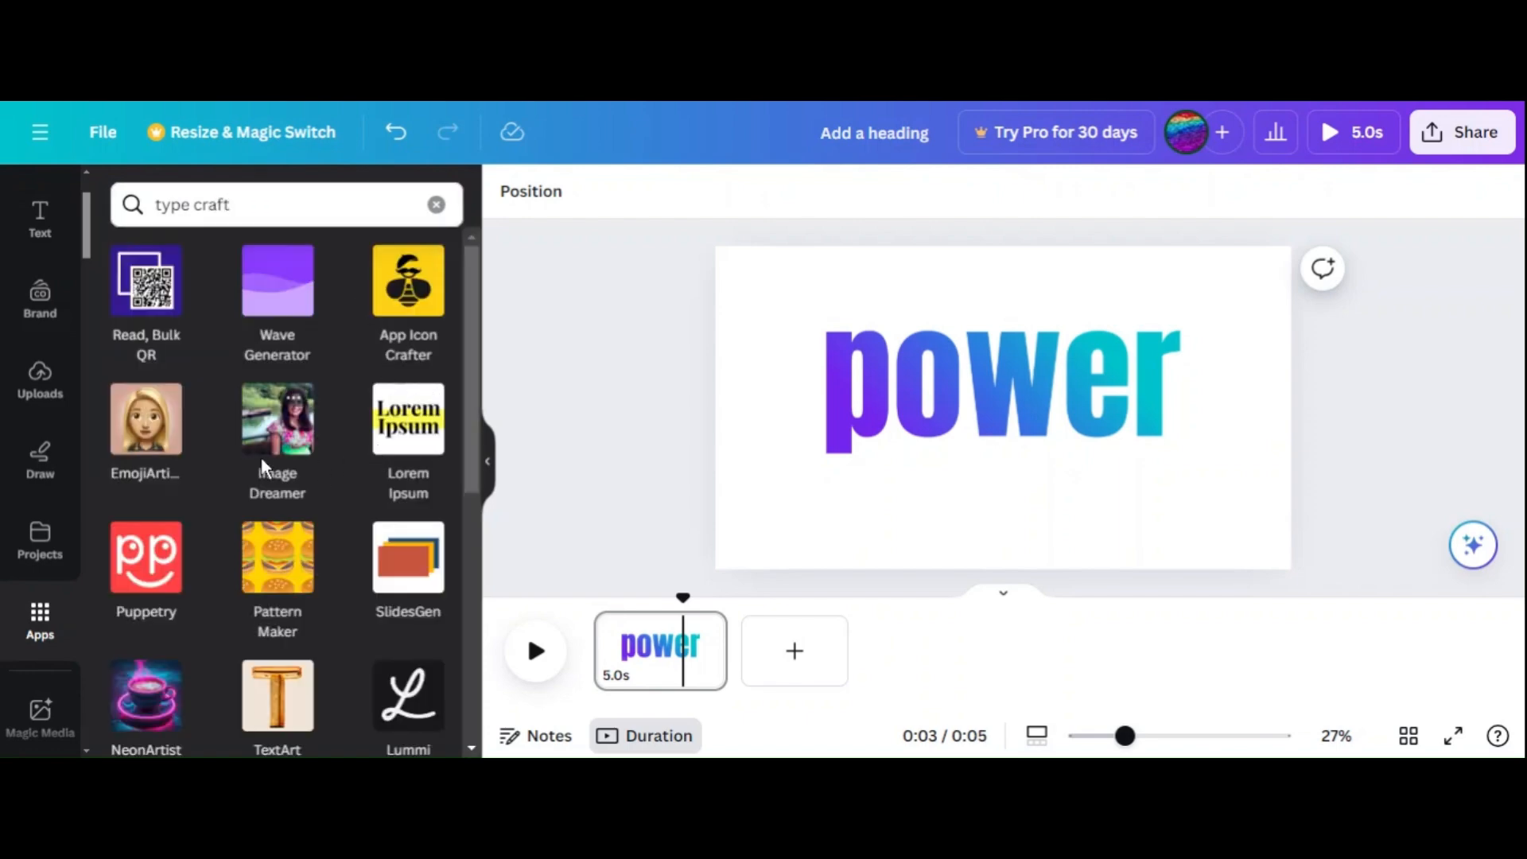
pyautogui.scroll(-5, 262, 461)
pyautogui.scroll(-1, 261, 456)
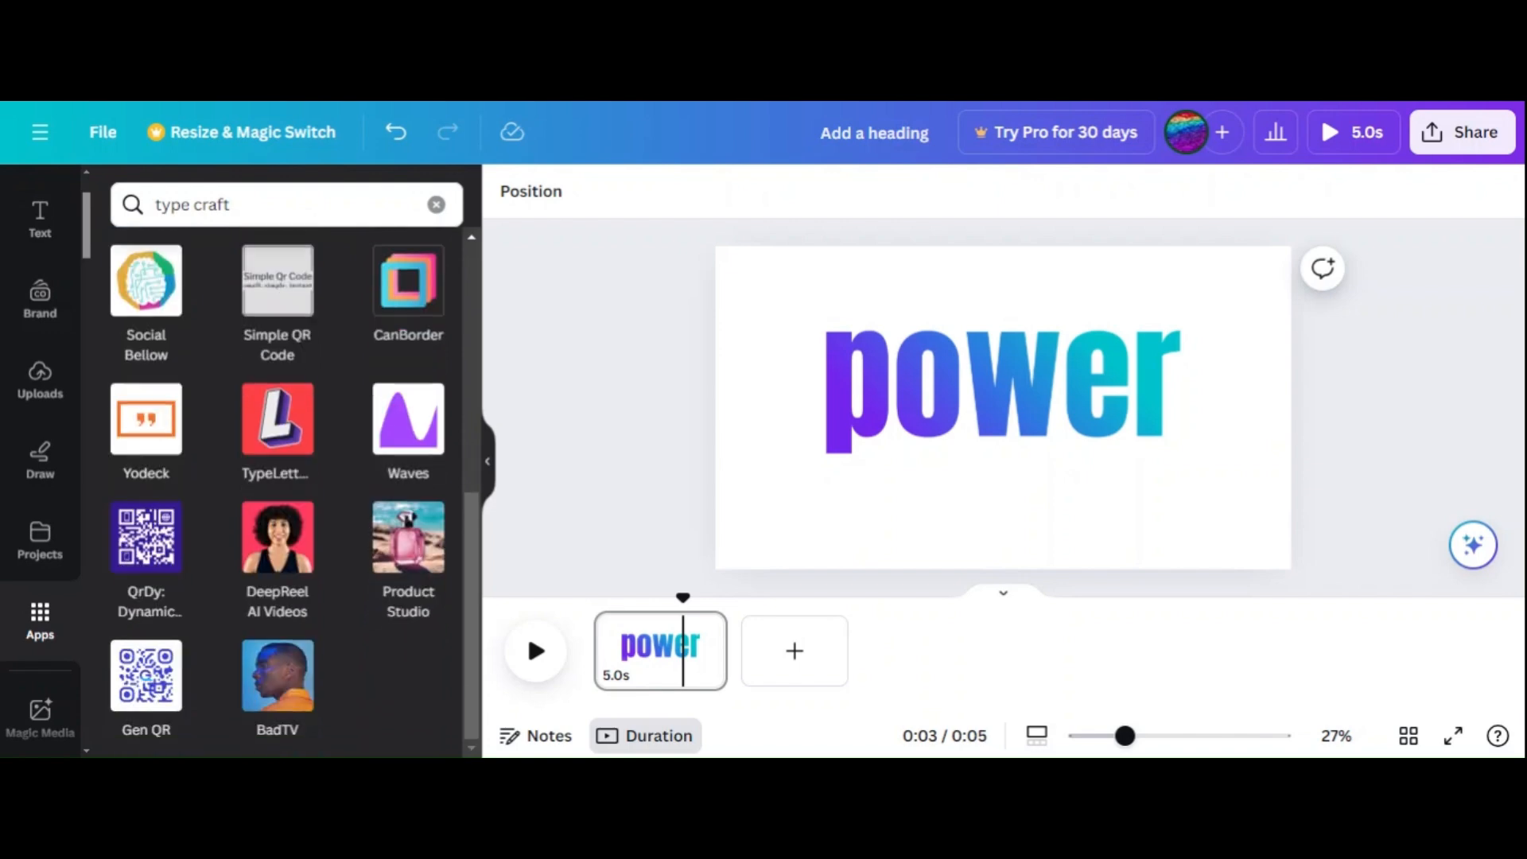
pyautogui.scroll(6, 221, 273)
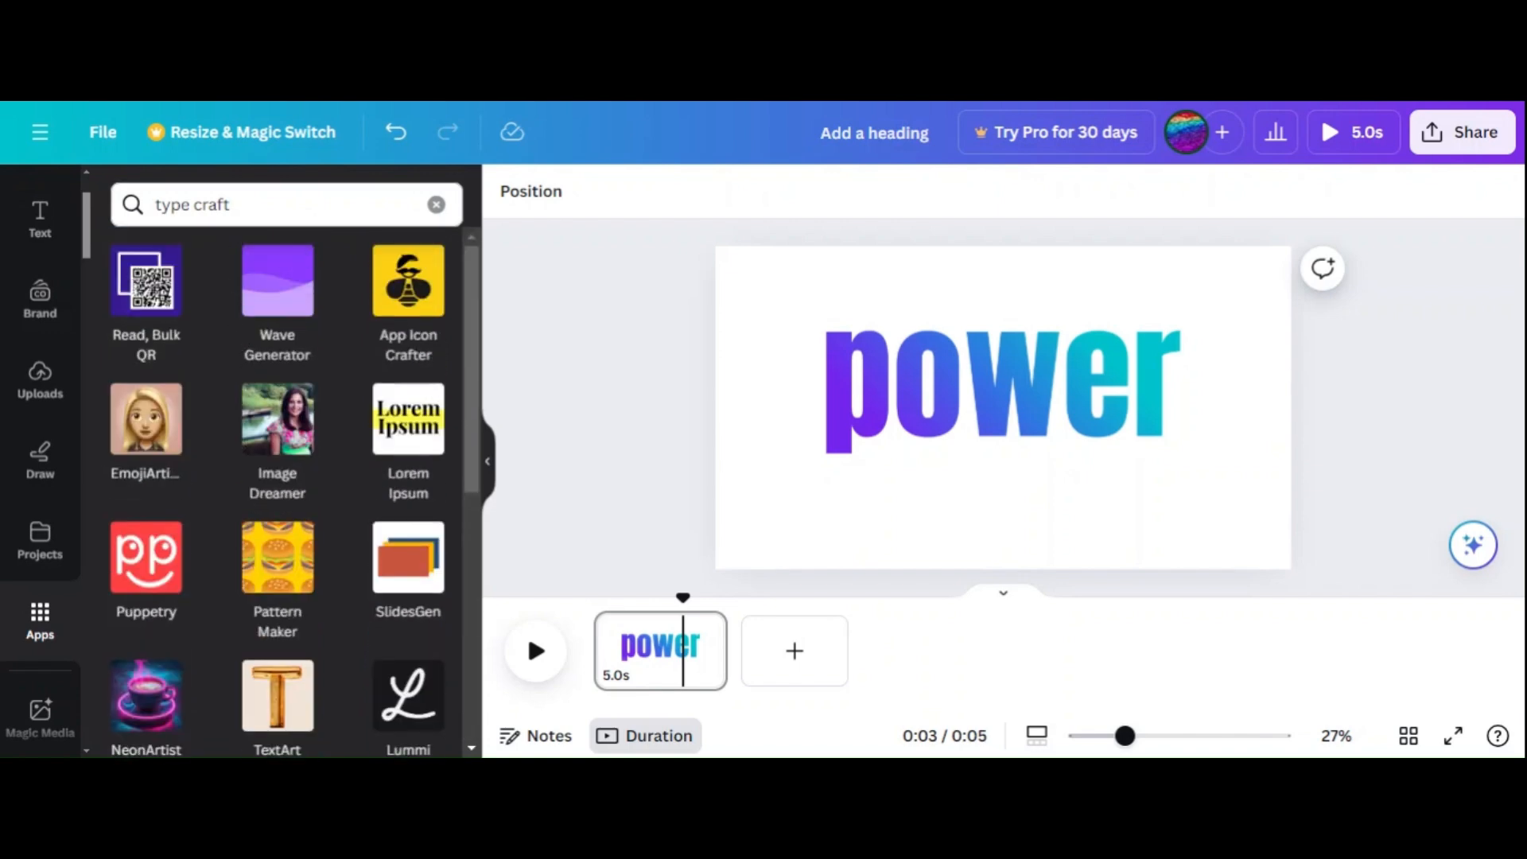
# - Correct the app search to "typecraft" and open the TypeCraft app
pyautogui.click(255, 204)
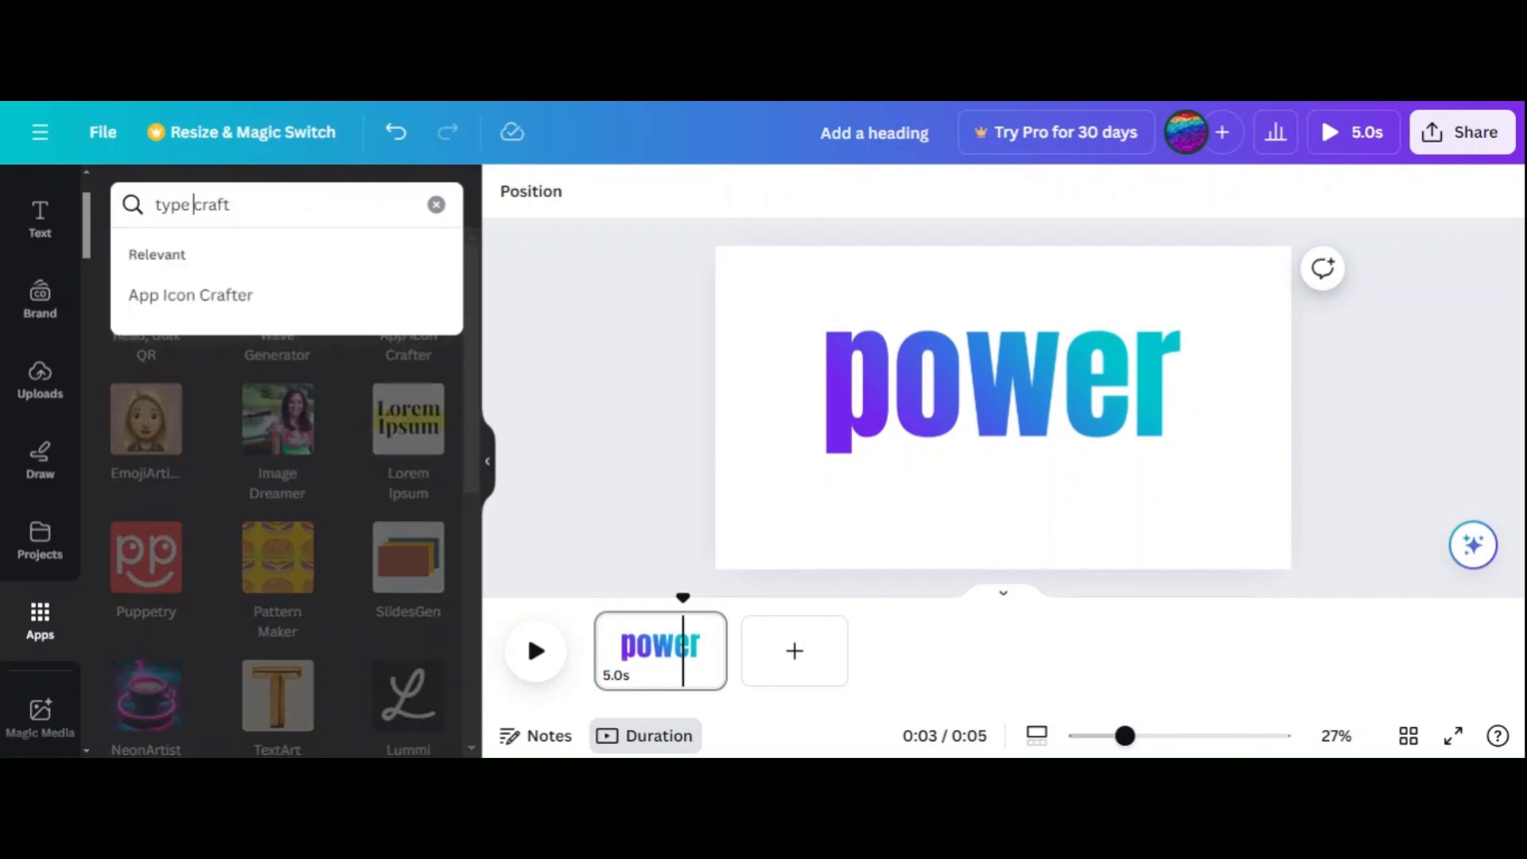
pyautogui.press('BackSpace')
pyautogui.press('Return')
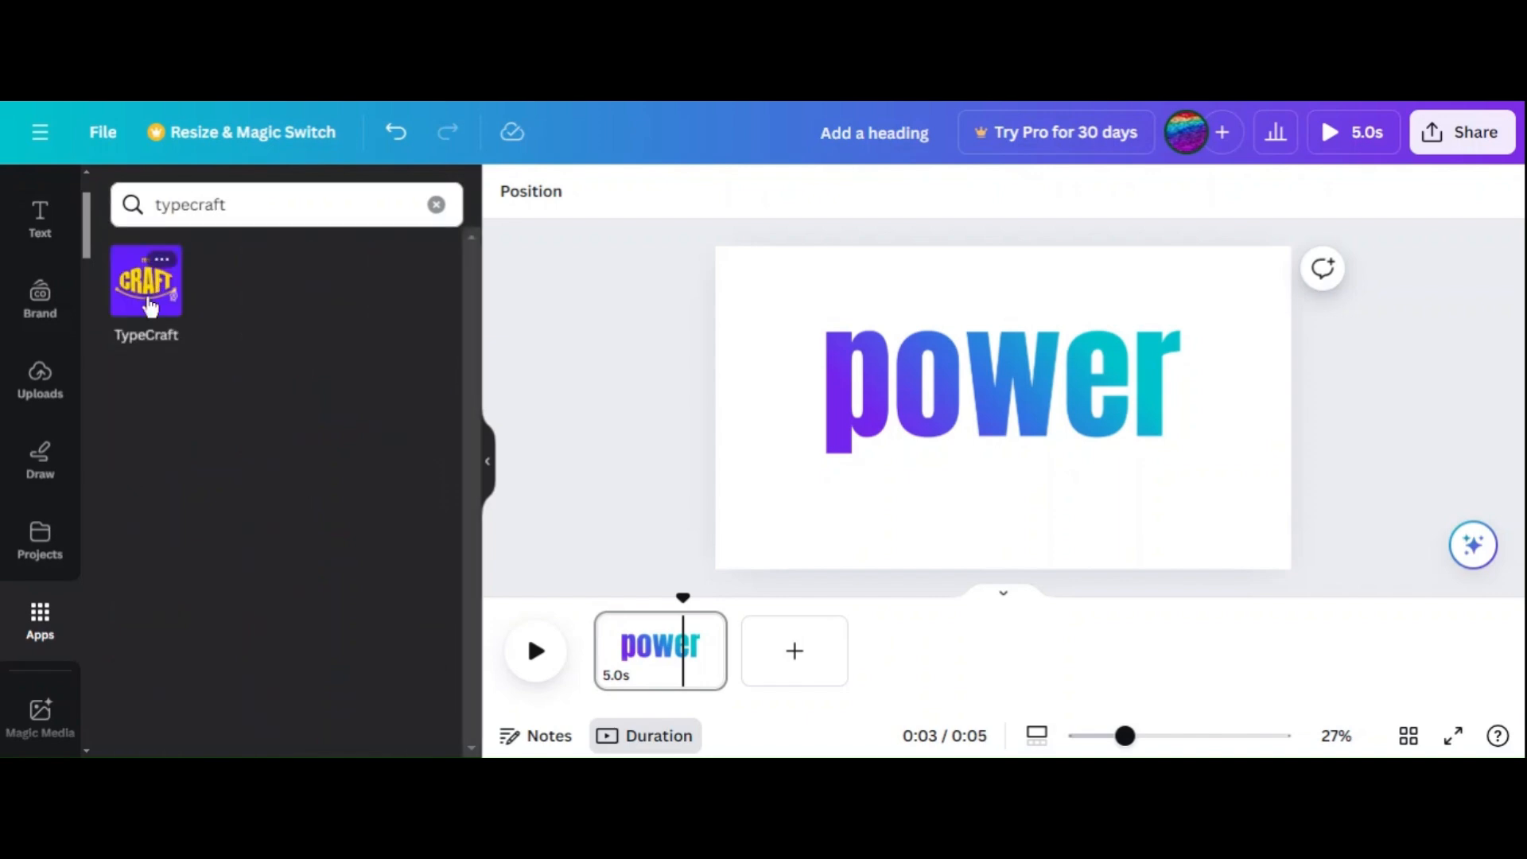
pyautogui.click(149, 309)
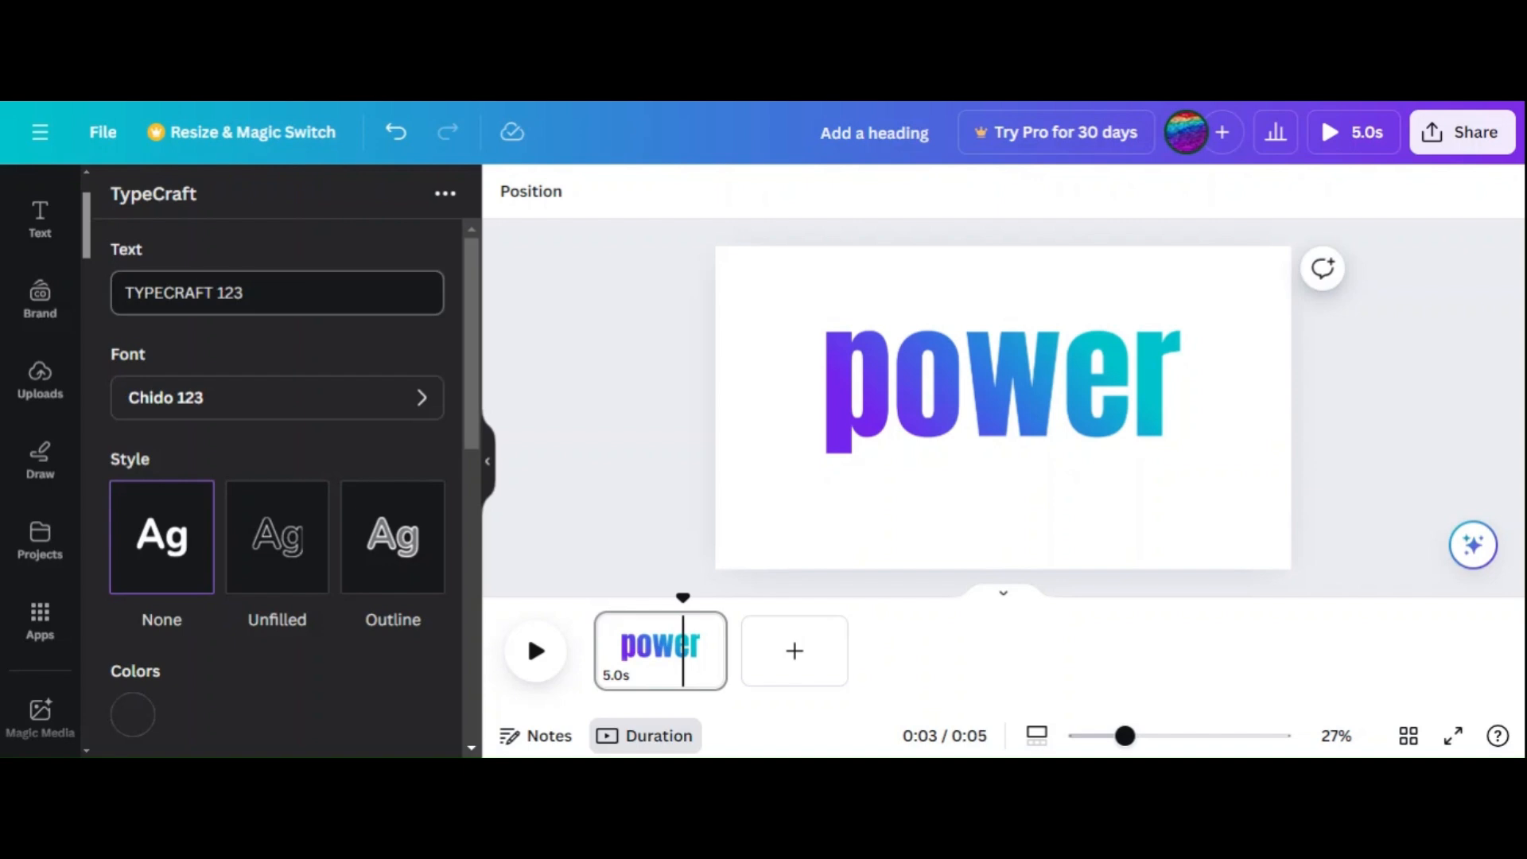
# - Replace the sample text in TypeCraft with "power"
pyautogui.moveTo(246, 297); pyautogui.dragTo(120, 310)
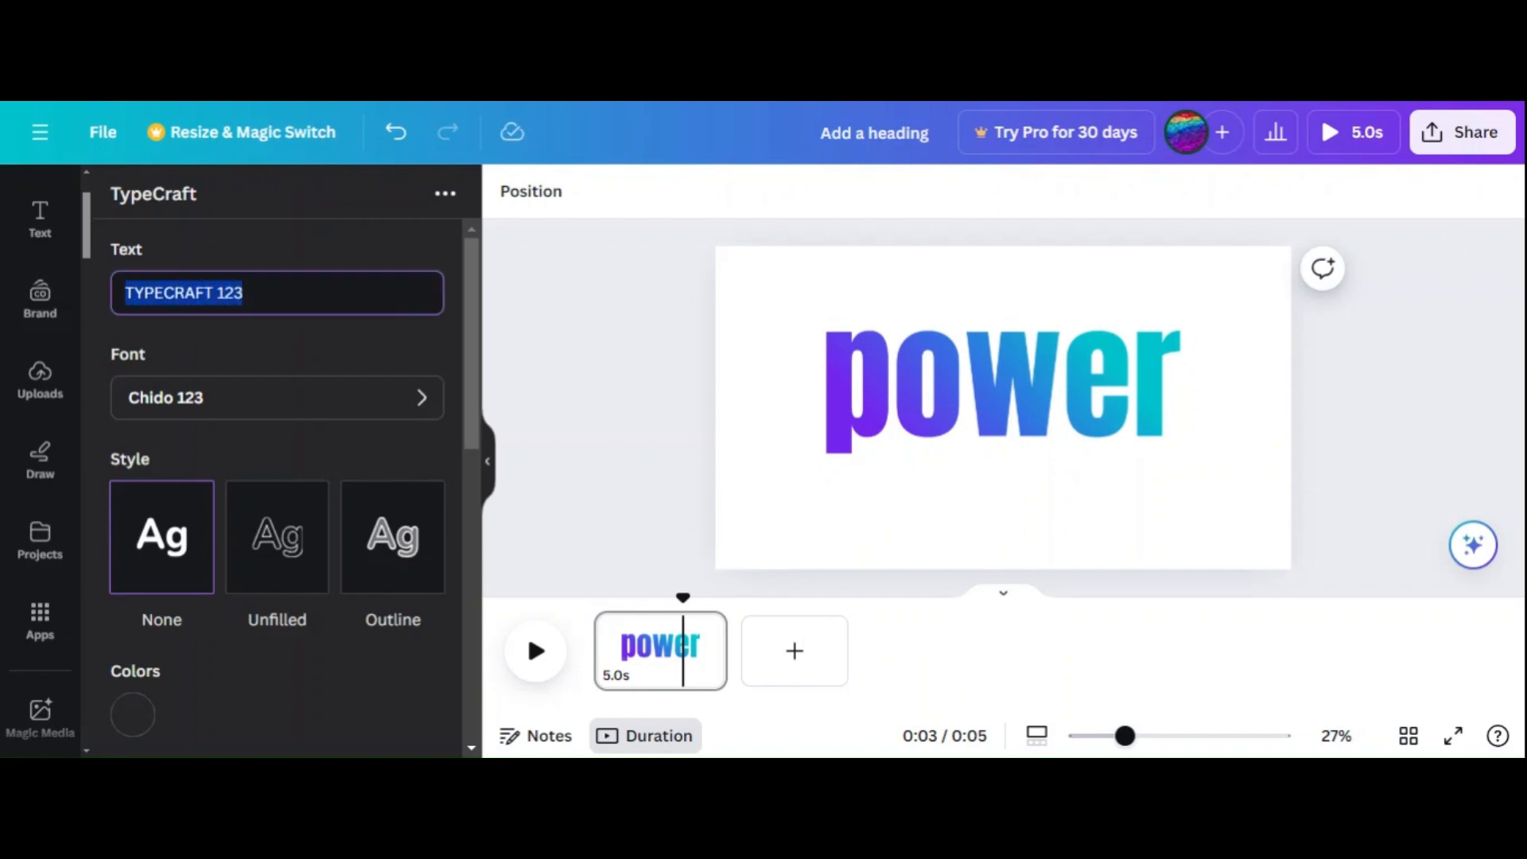
pyautogui.press('BackSpace')
pyautogui.write('power')
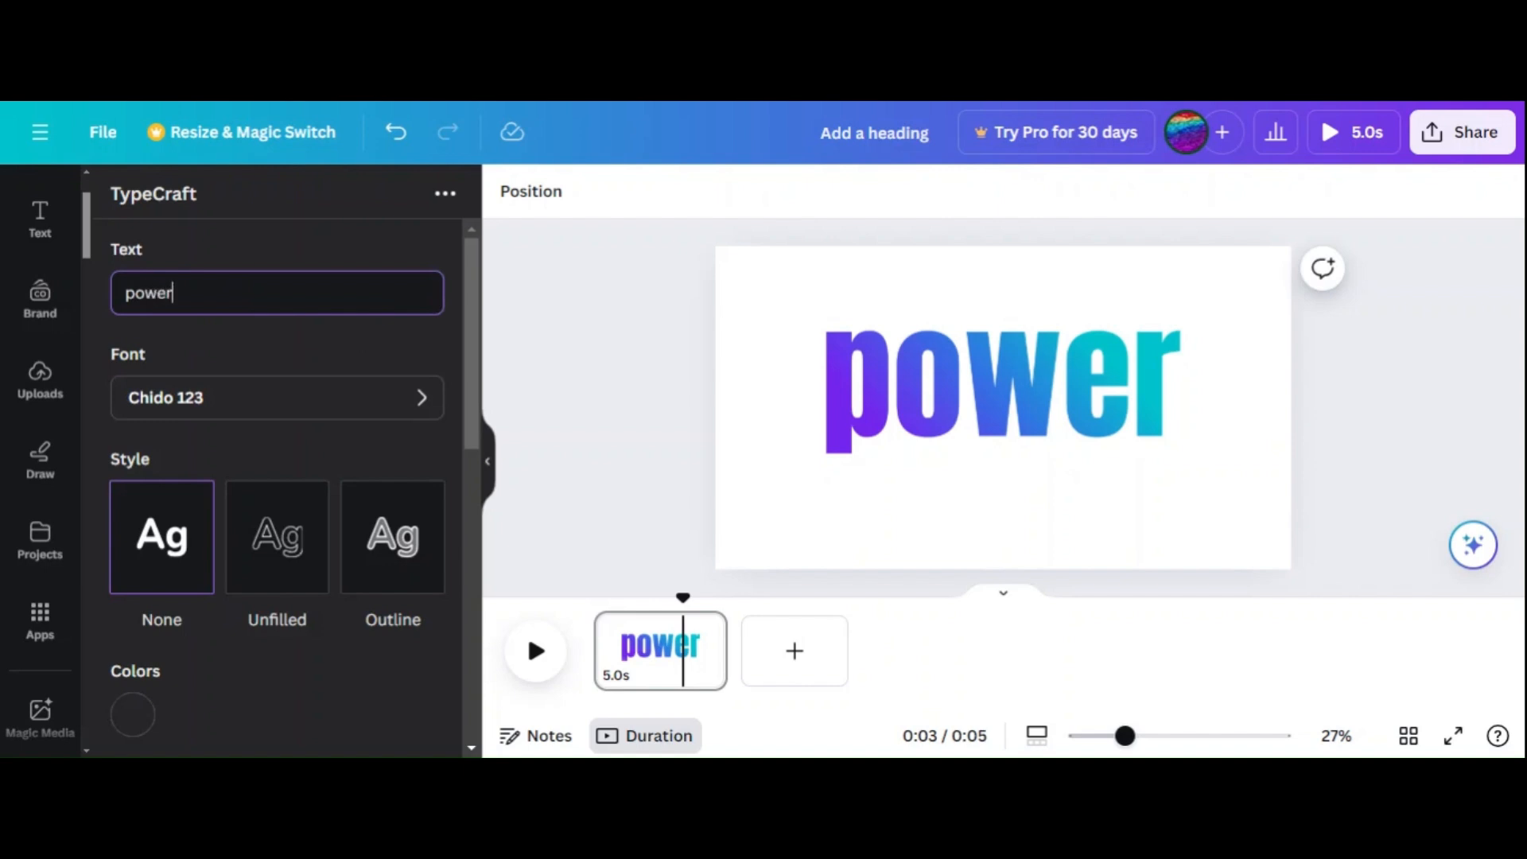
# - Try the Unfilled style on the TypeCraft text and return to the None style
pyautogui.scroll(-3, 239, 398)
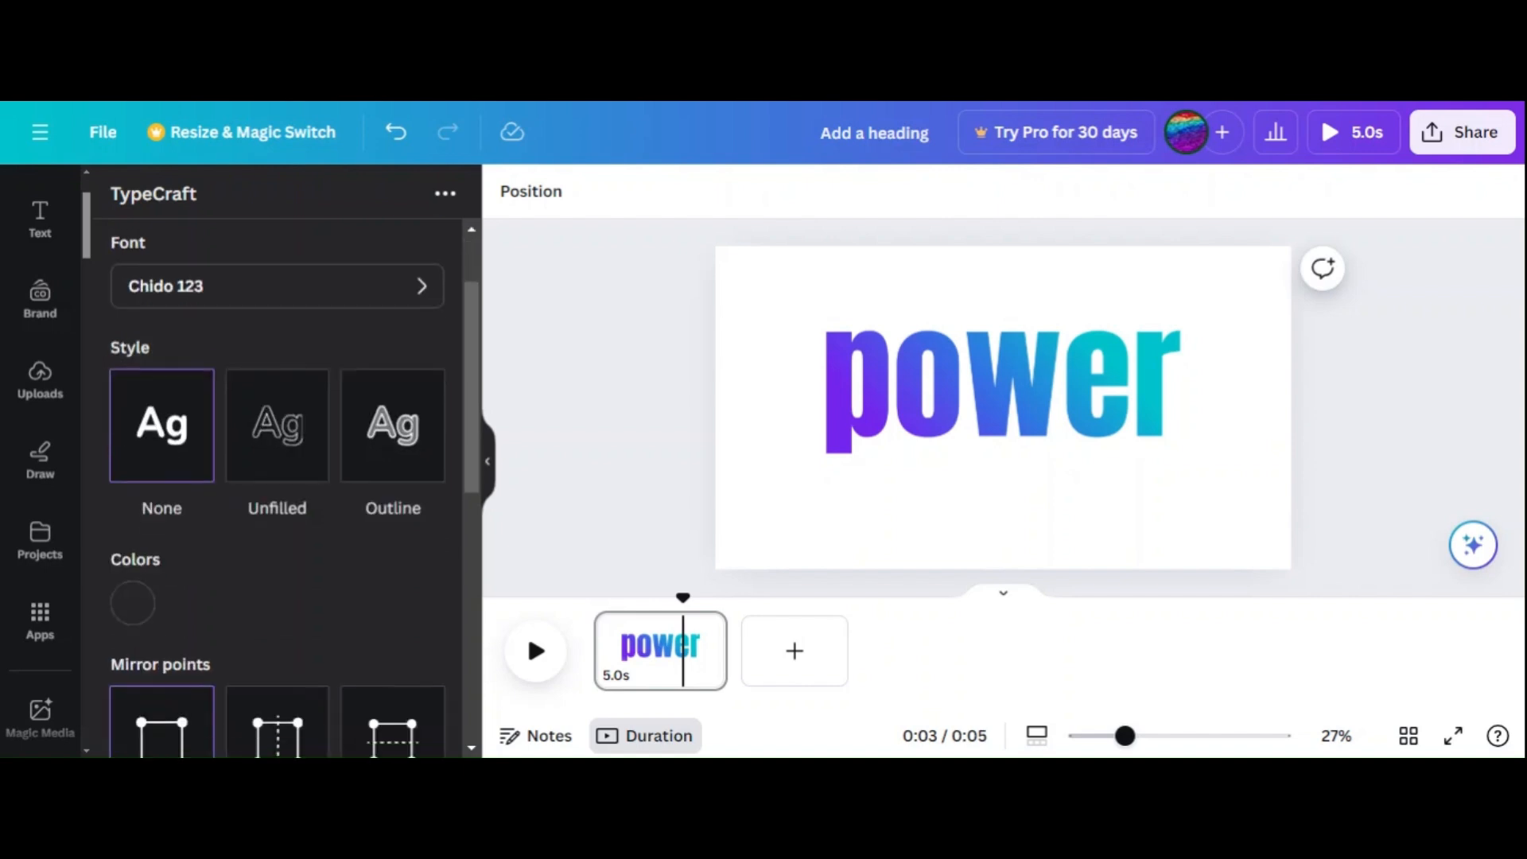
pyautogui.click(246, 347)
pyautogui.scroll(-5, 242, 342)
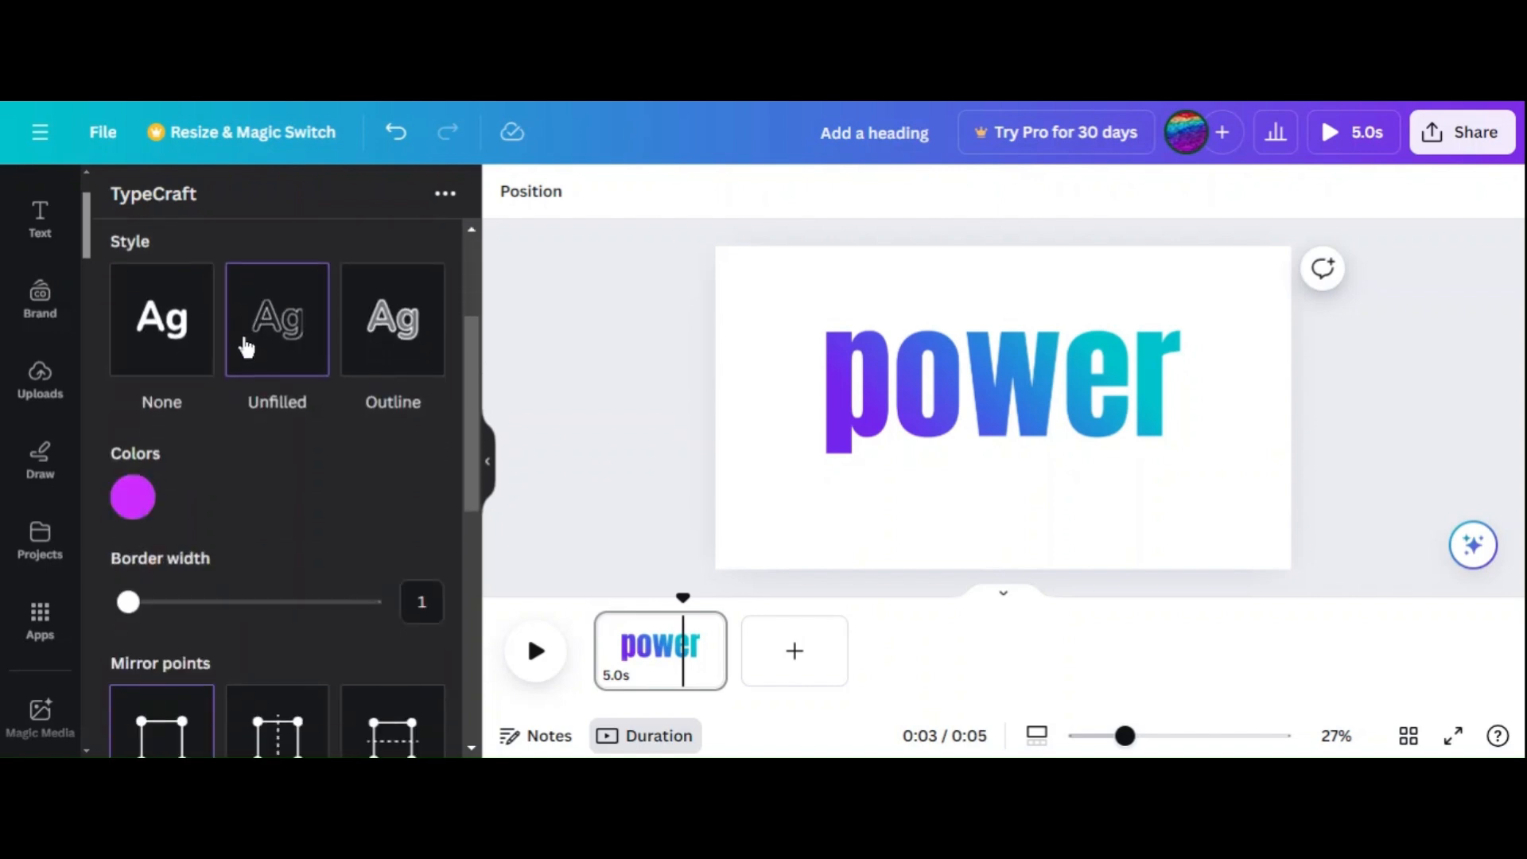
pyautogui.scroll(4, 243, 342)
pyautogui.scroll(2, 239, 398)
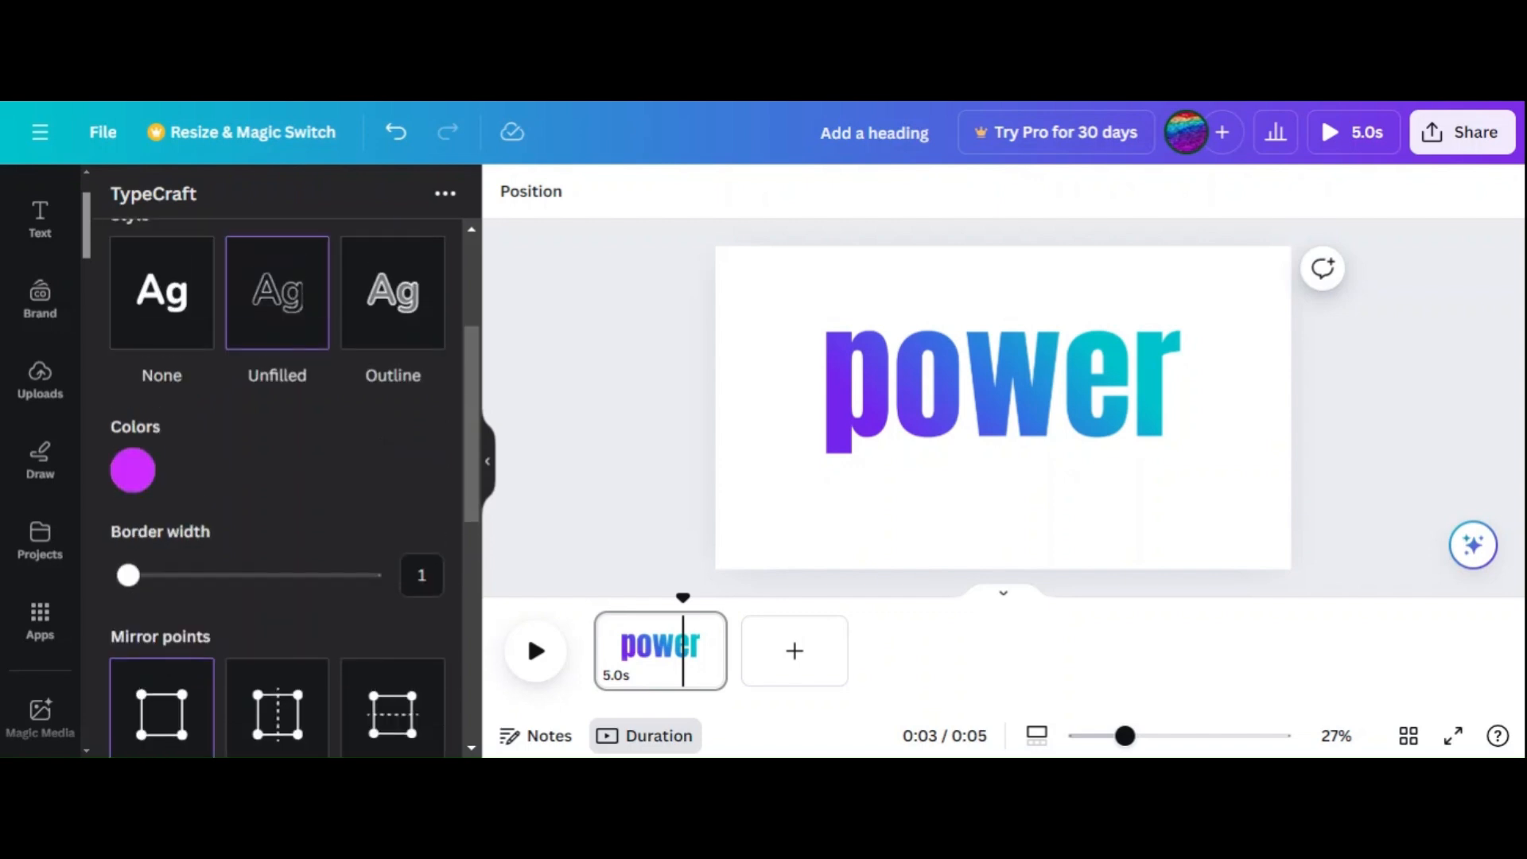
pyautogui.click(173, 318)
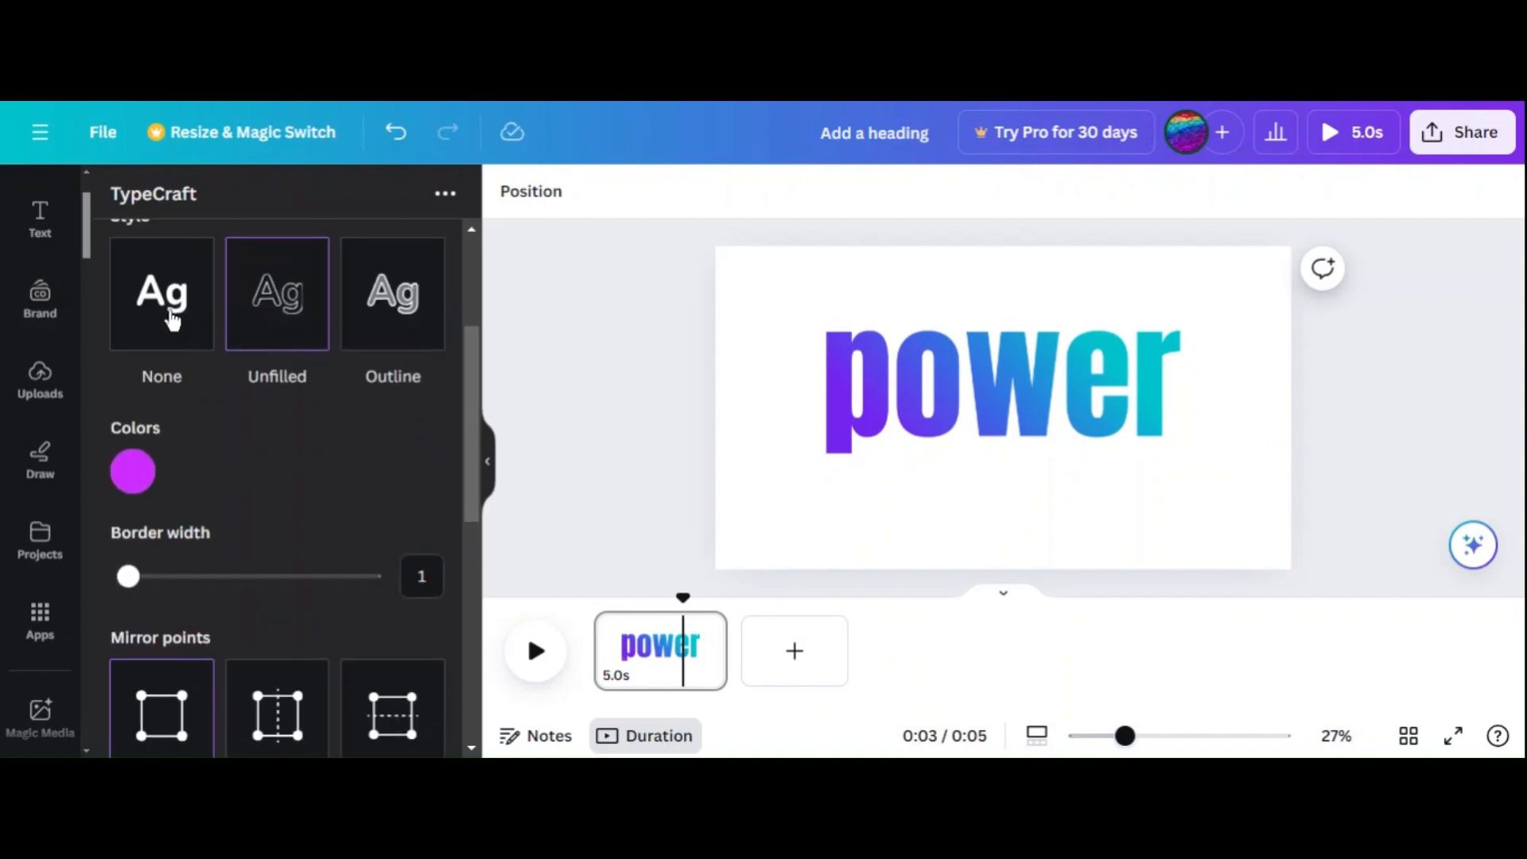
# - Set the TypeCraft text colour to a bright magenta pink
pyautogui.click(131, 477)
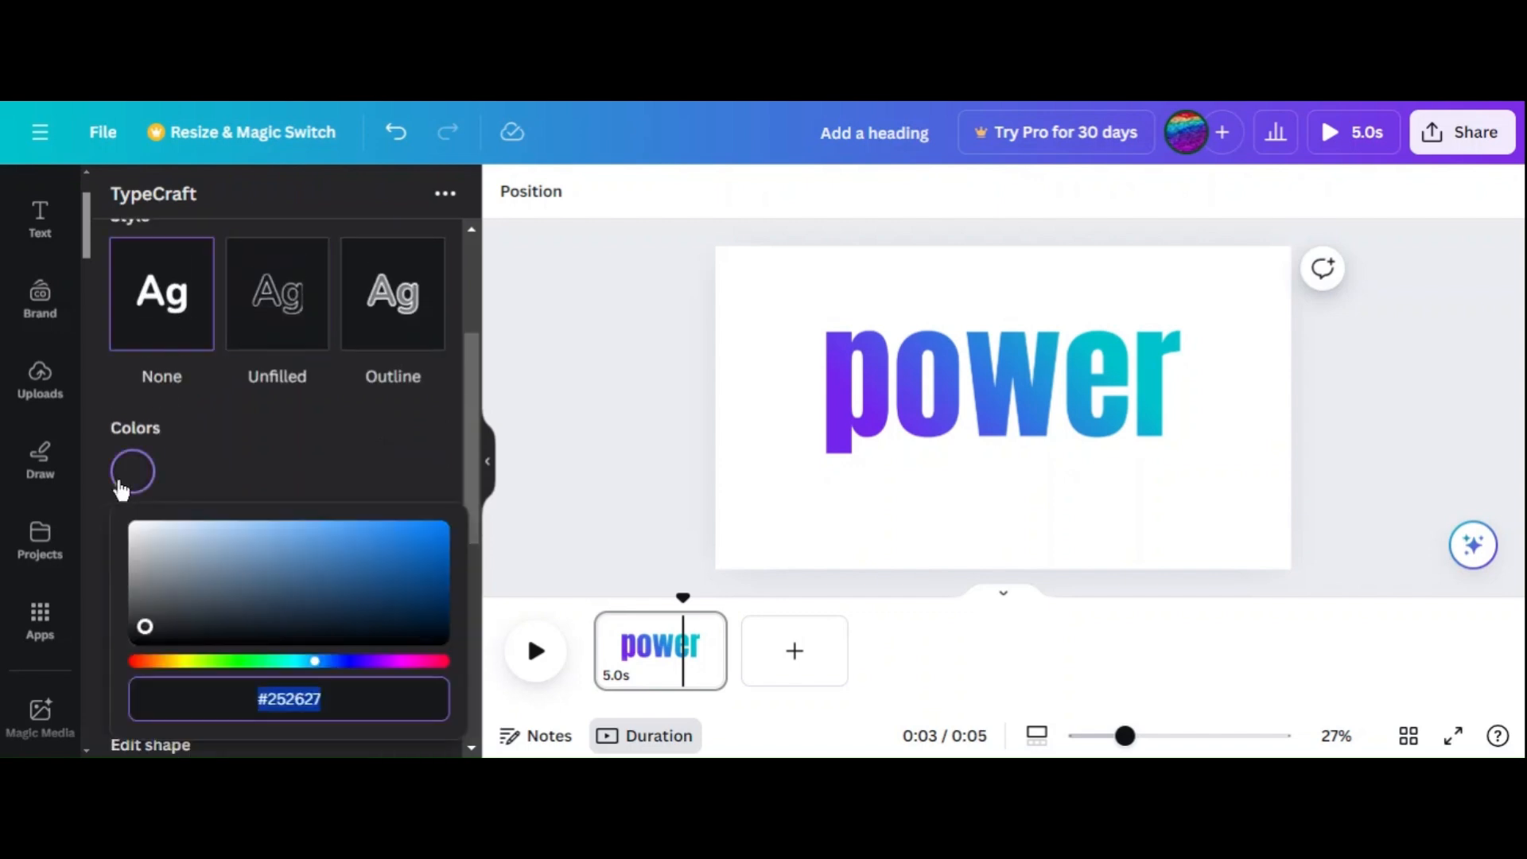
pyautogui.moveTo(318, 670); pyautogui.dragTo(408, 672)
pyautogui.click(142, 620)
pyautogui.moveTo(143, 620); pyautogui.dragTo(408, 538)
pyautogui.click(365, 475)
# - Warp the TypeCraft text into a bulge by raising its upper corners and upper midpoint and pulling its lower midpoint far down
pyautogui.scroll(-5, 365, 474)
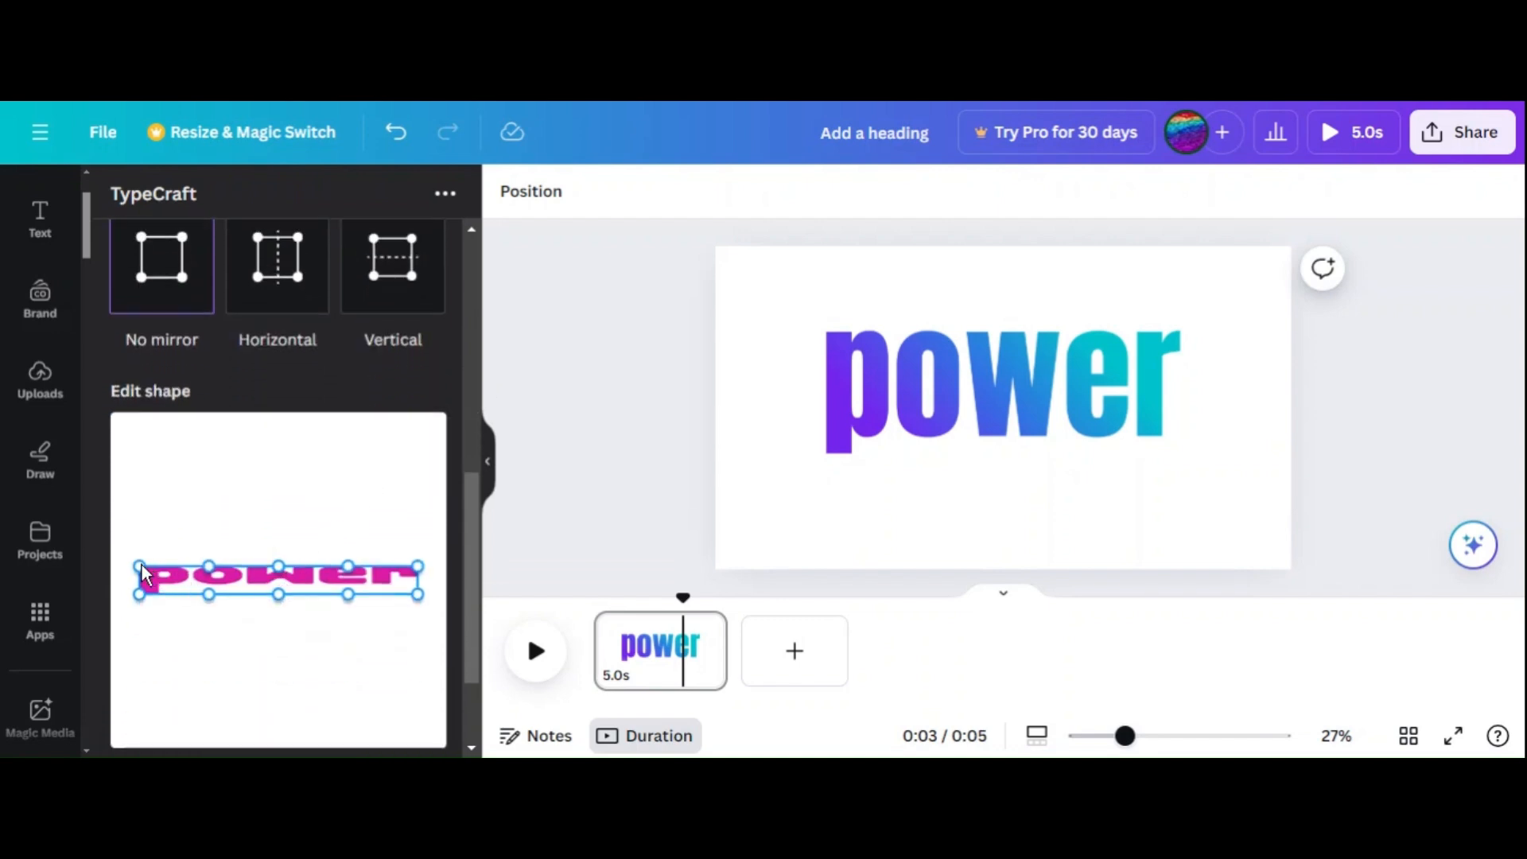
pyautogui.moveTo(139, 565); pyautogui.dragTo(144, 532)
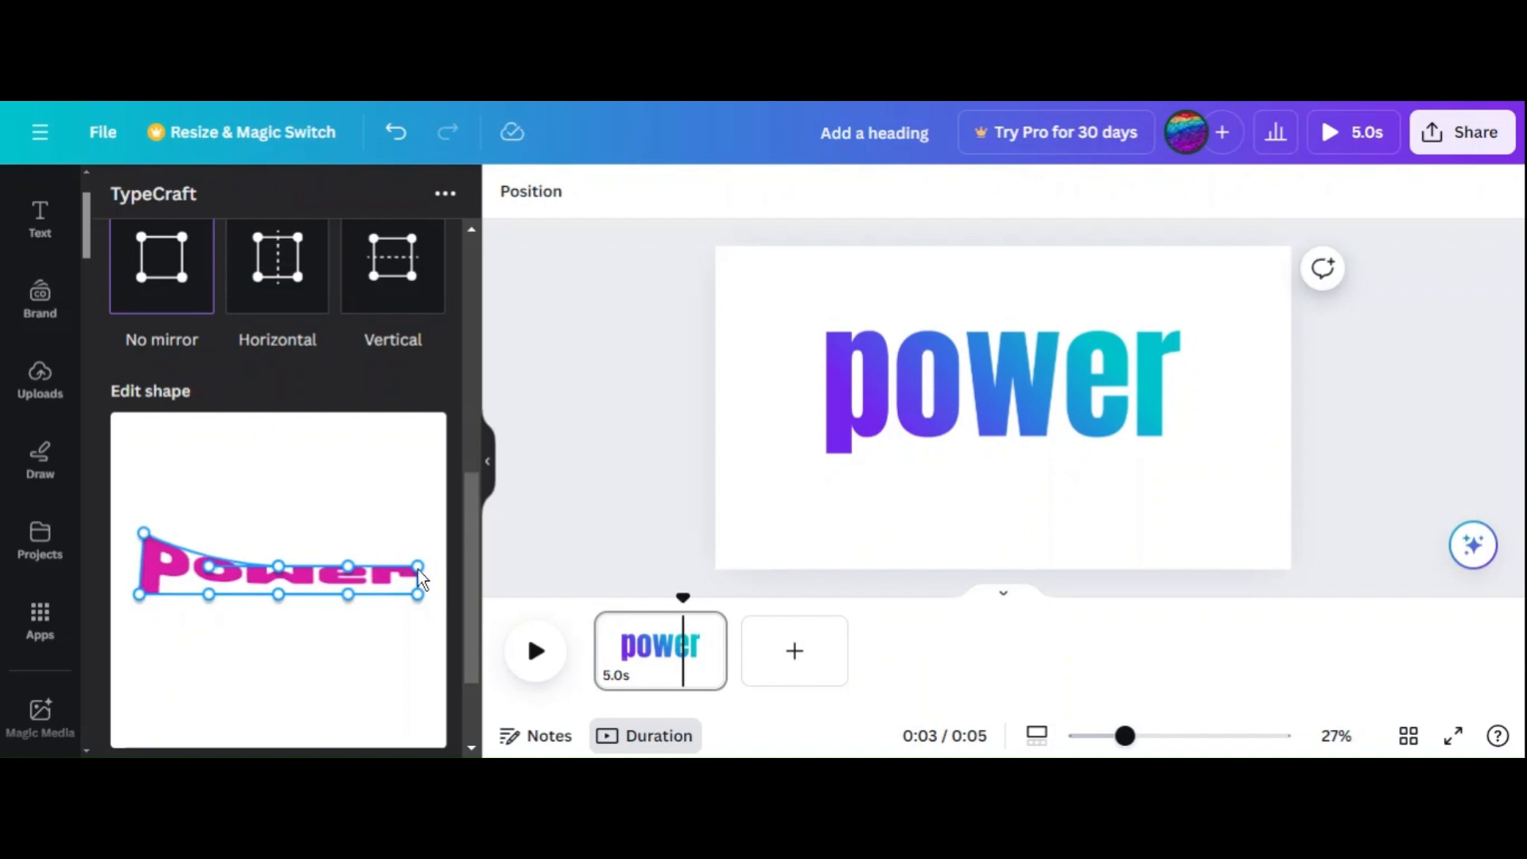
pyautogui.moveTo(419, 570); pyautogui.dragTo(416, 527)
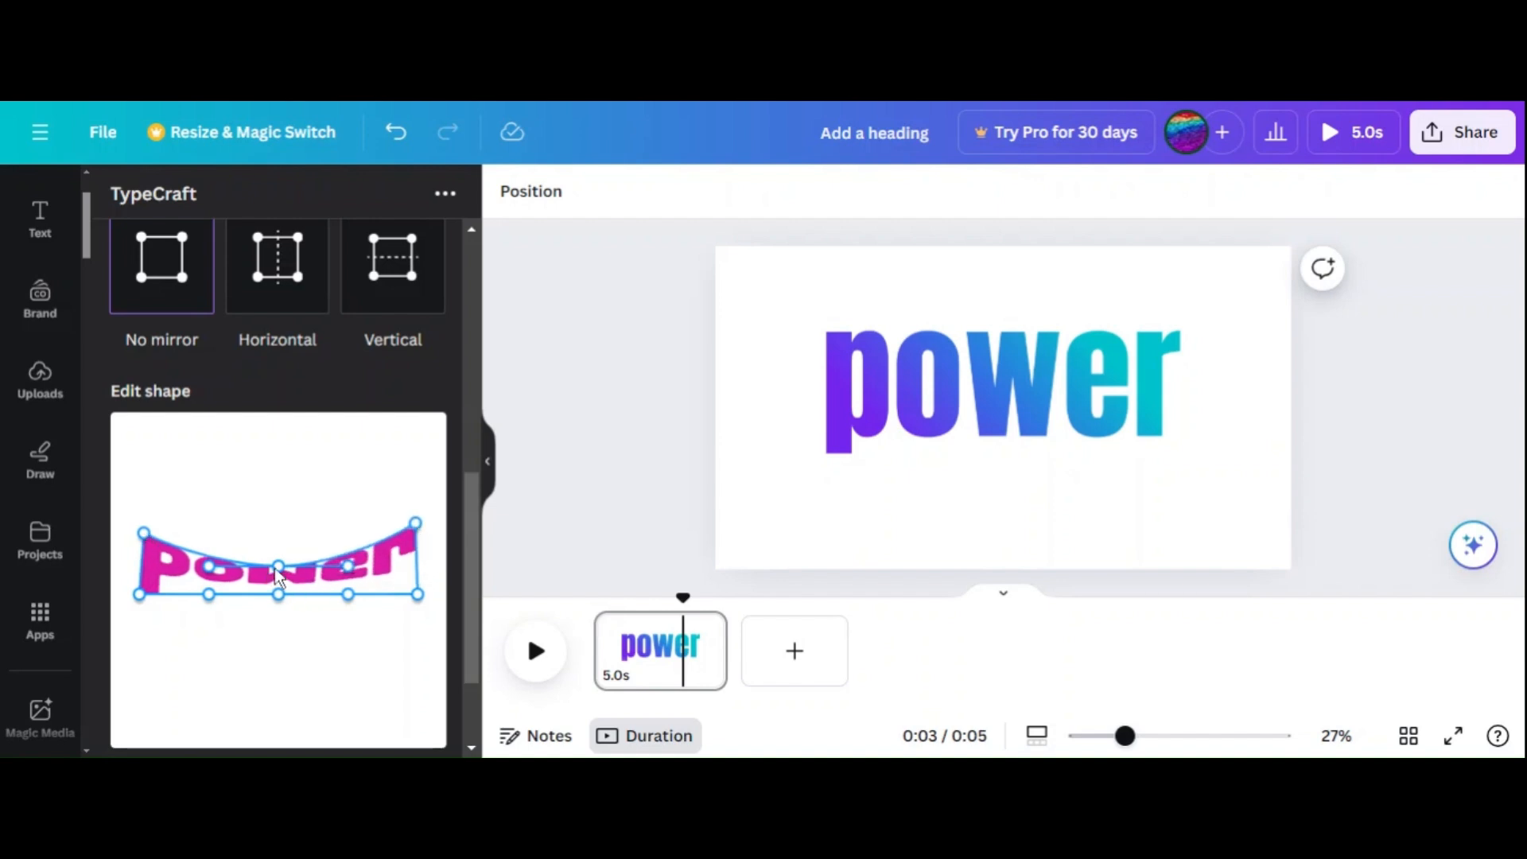
pyautogui.moveTo(275, 567); pyautogui.dragTo(265, 484)
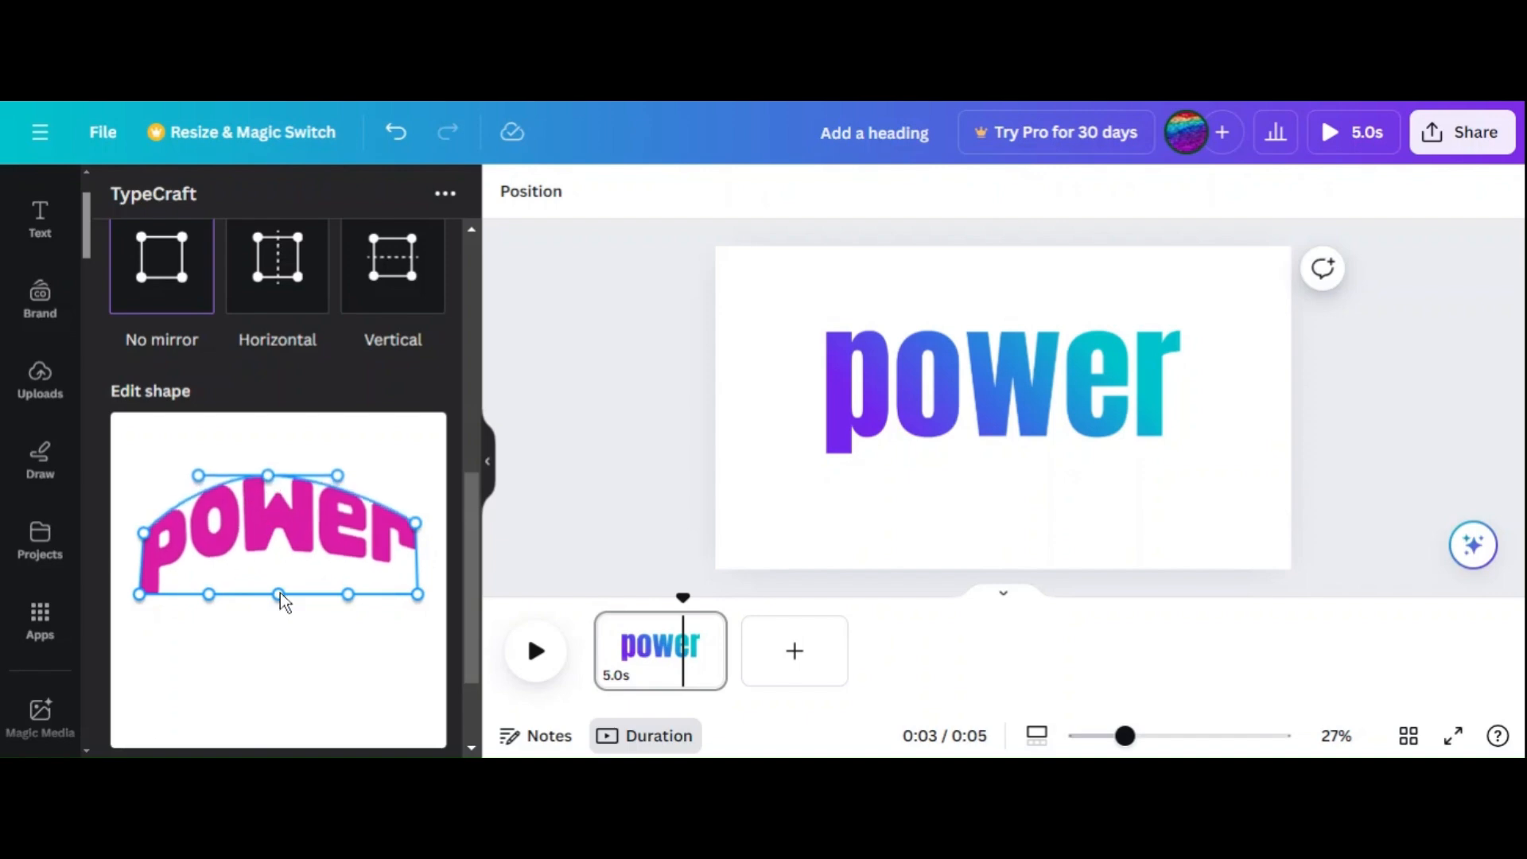
pyautogui.moveTo(279, 595); pyautogui.dragTo(278, 736)
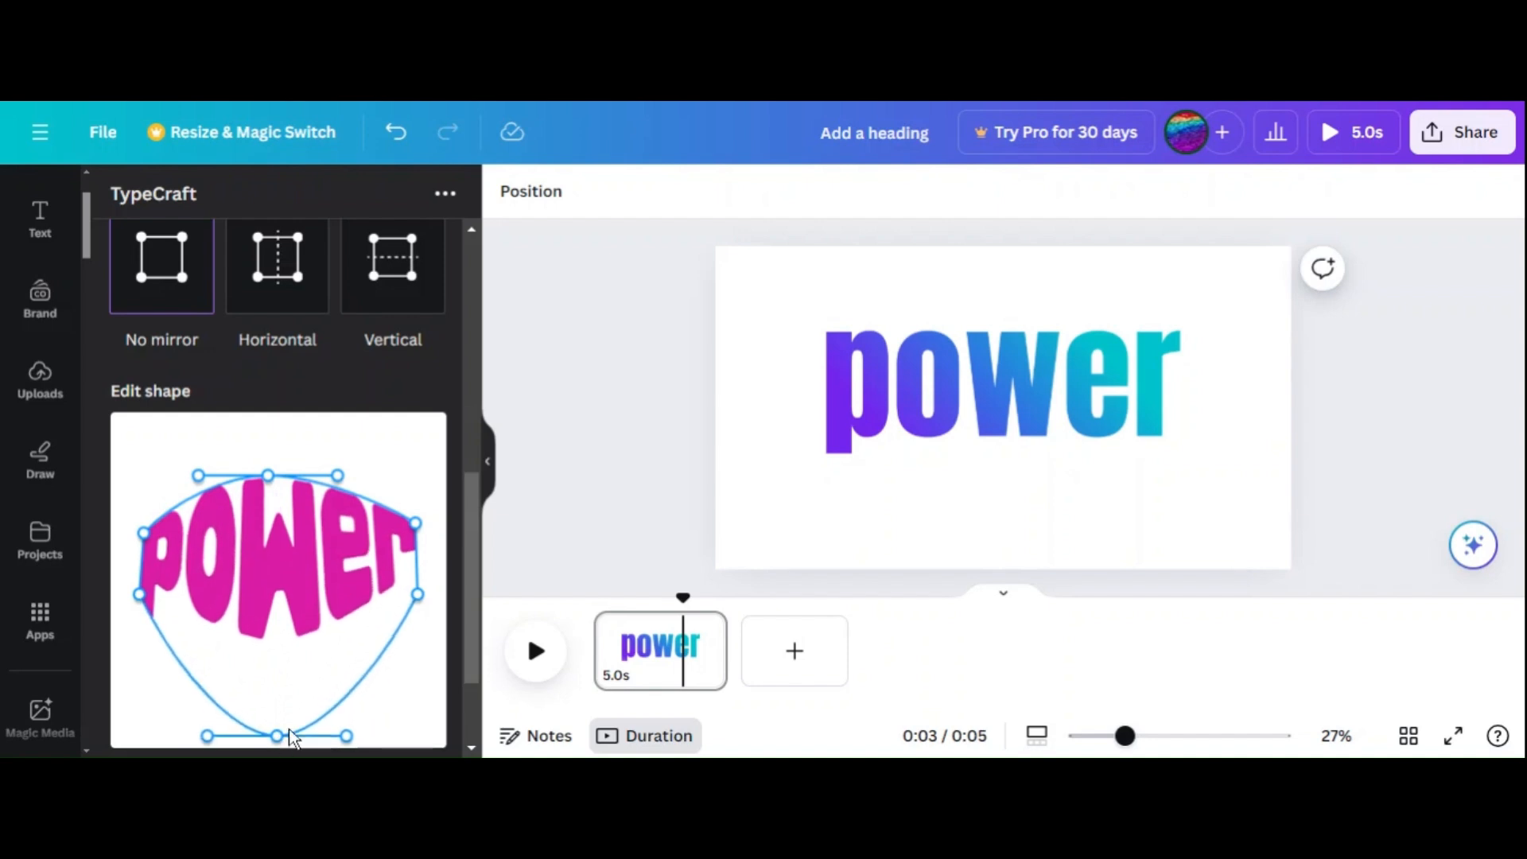
# - Add a blank second page to the design and place the warped TypeCraft text on it
pyautogui.scroll(-2, 356, 716)
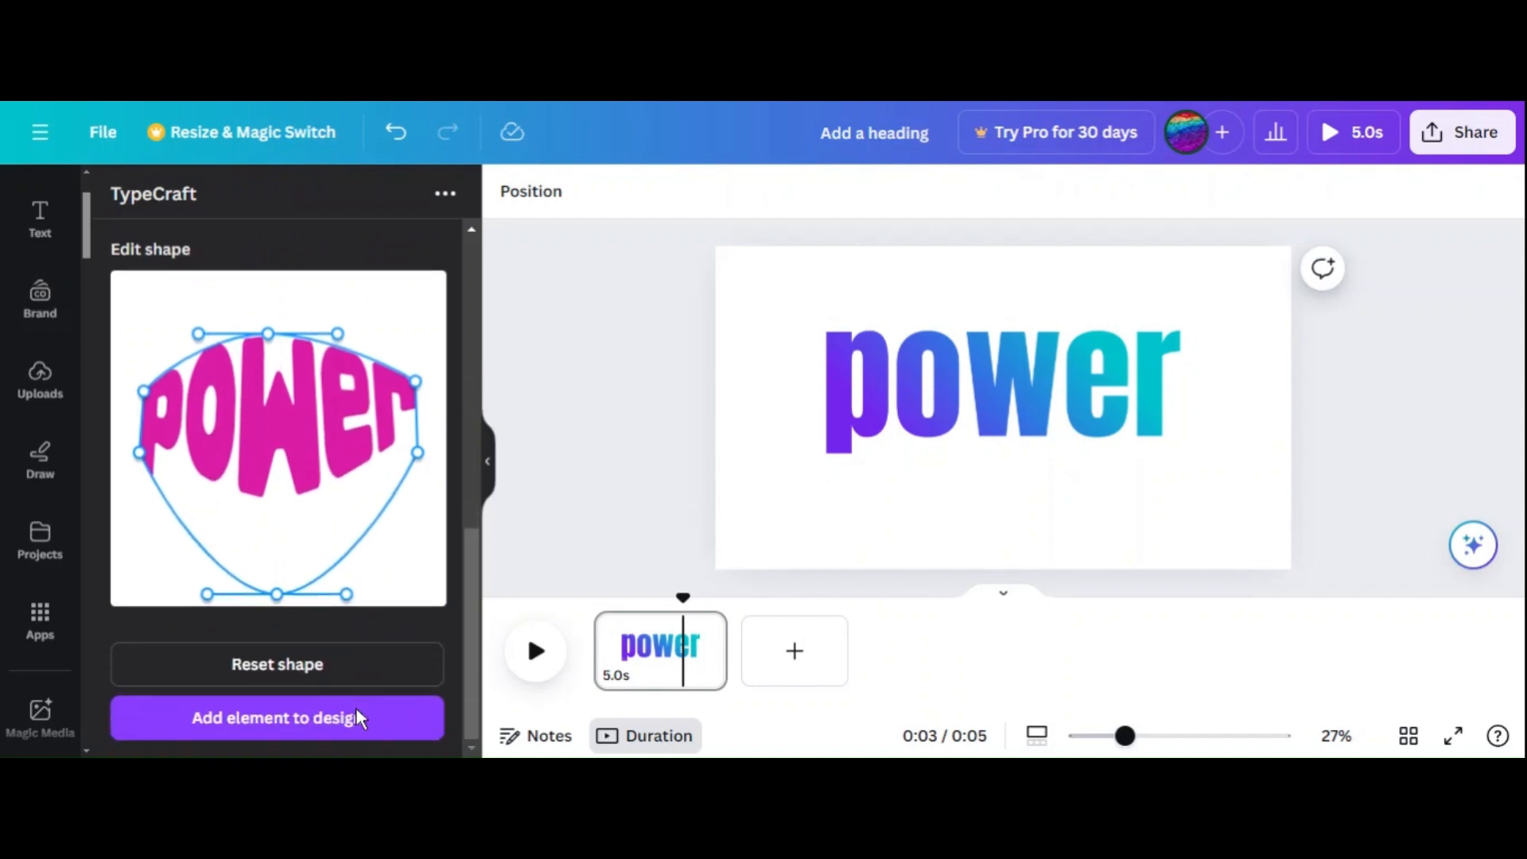
pyautogui.click(815, 667)
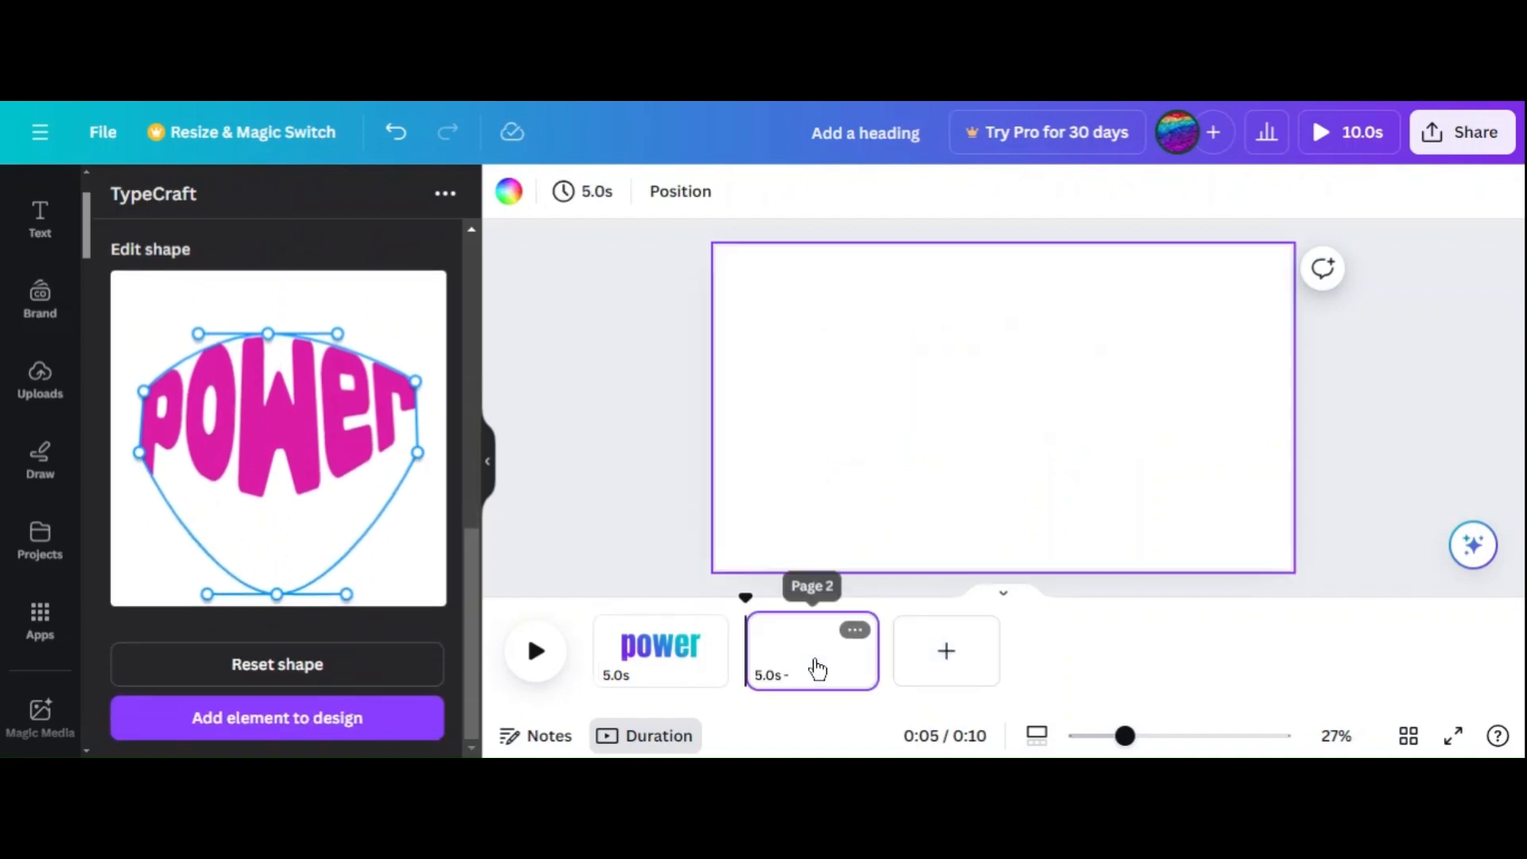
pyautogui.click(362, 727)
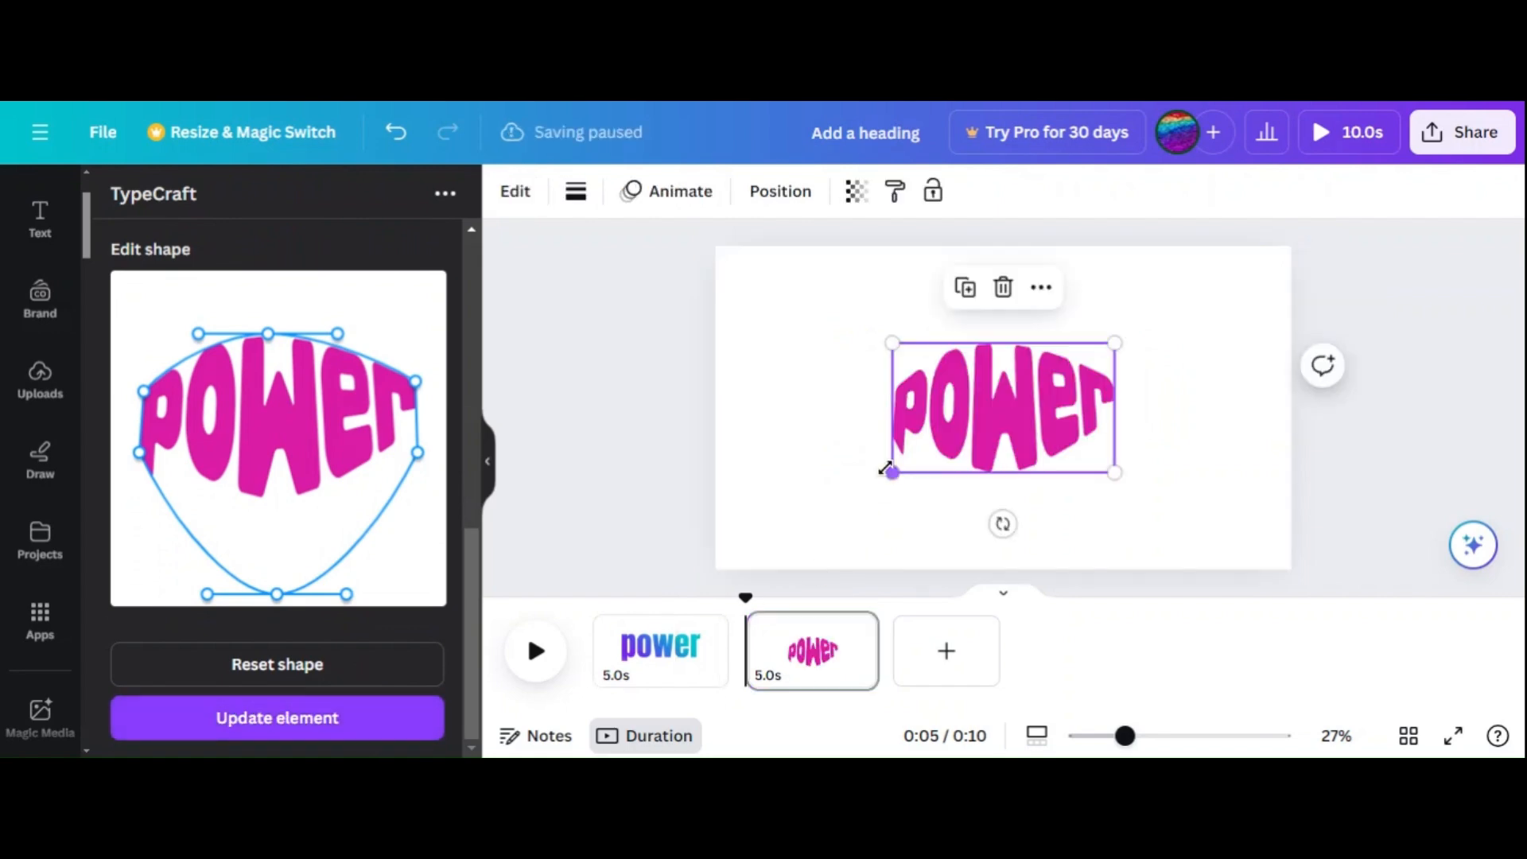
# - Enlarge the warped "power" text to span most of the second page and deselect it
pyautogui.moveTo(889, 472); pyautogui.dragTo(811, 518)
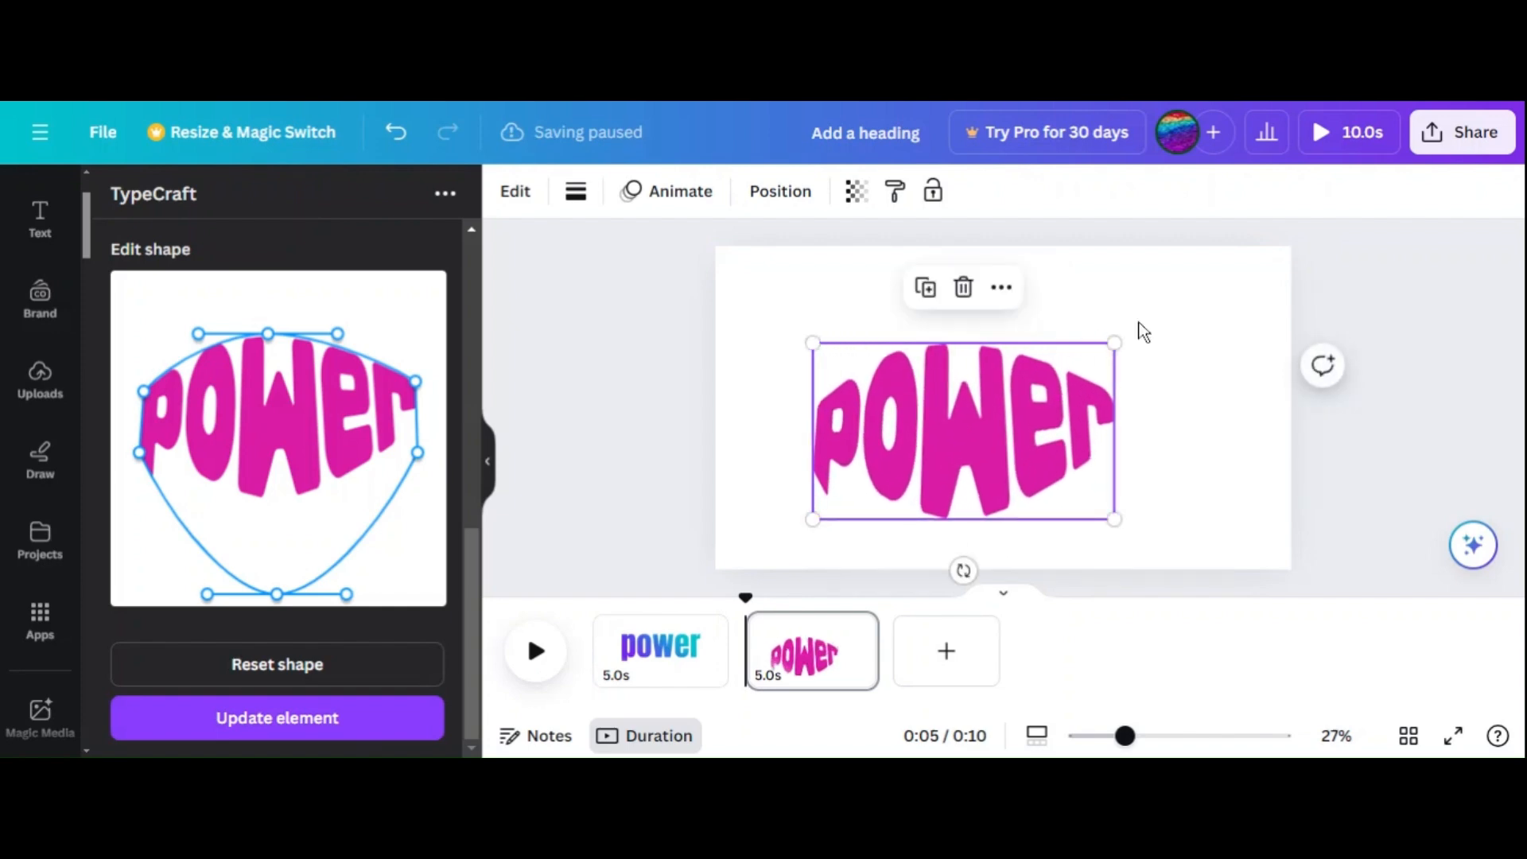
pyautogui.moveTo(1114, 341); pyautogui.dragTo(1213, 285)
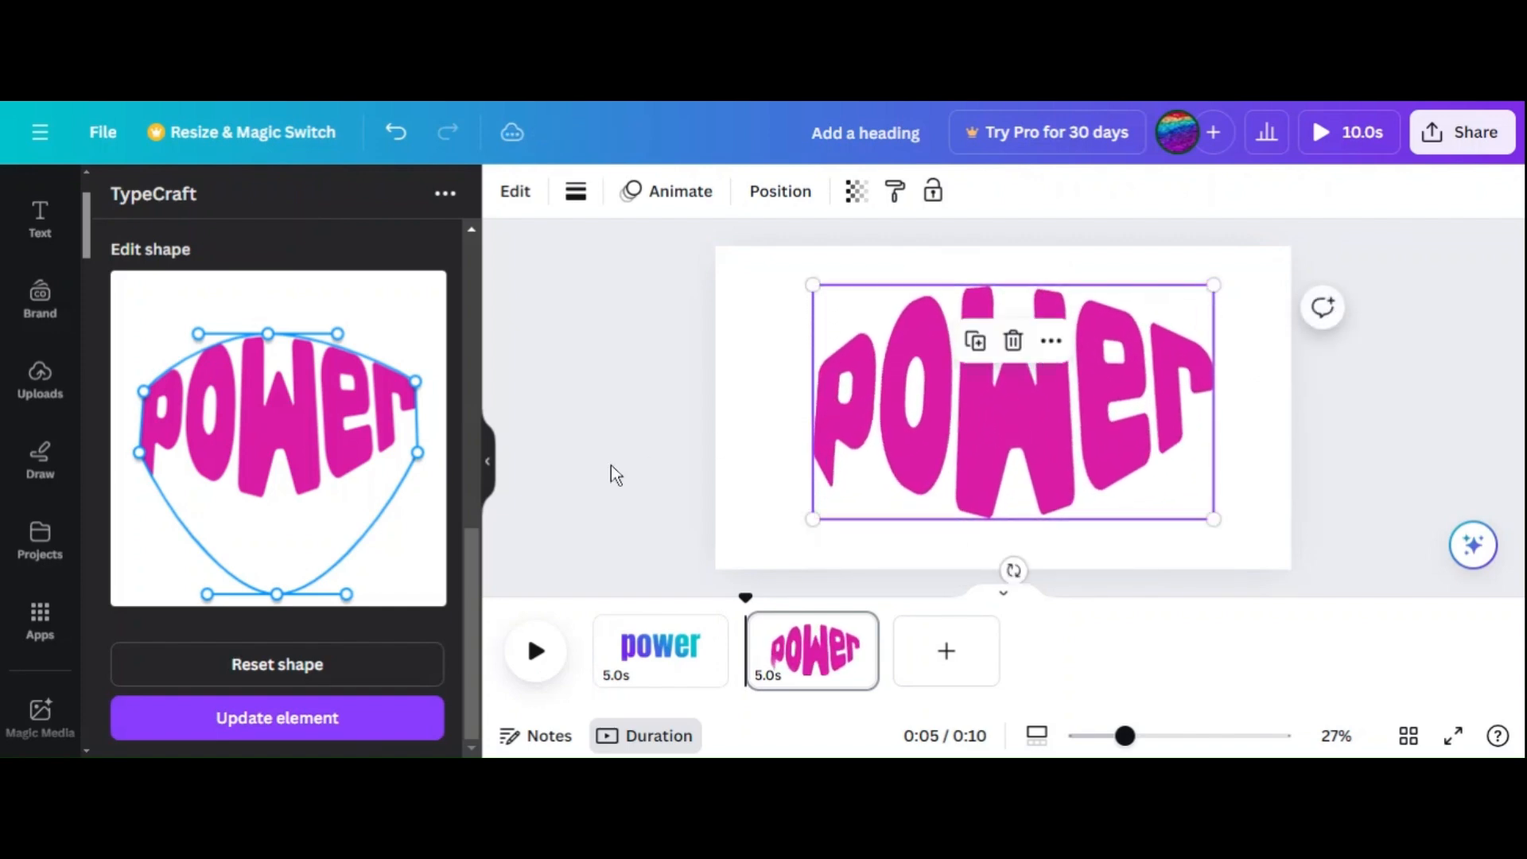
pyautogui.click(585, 460)
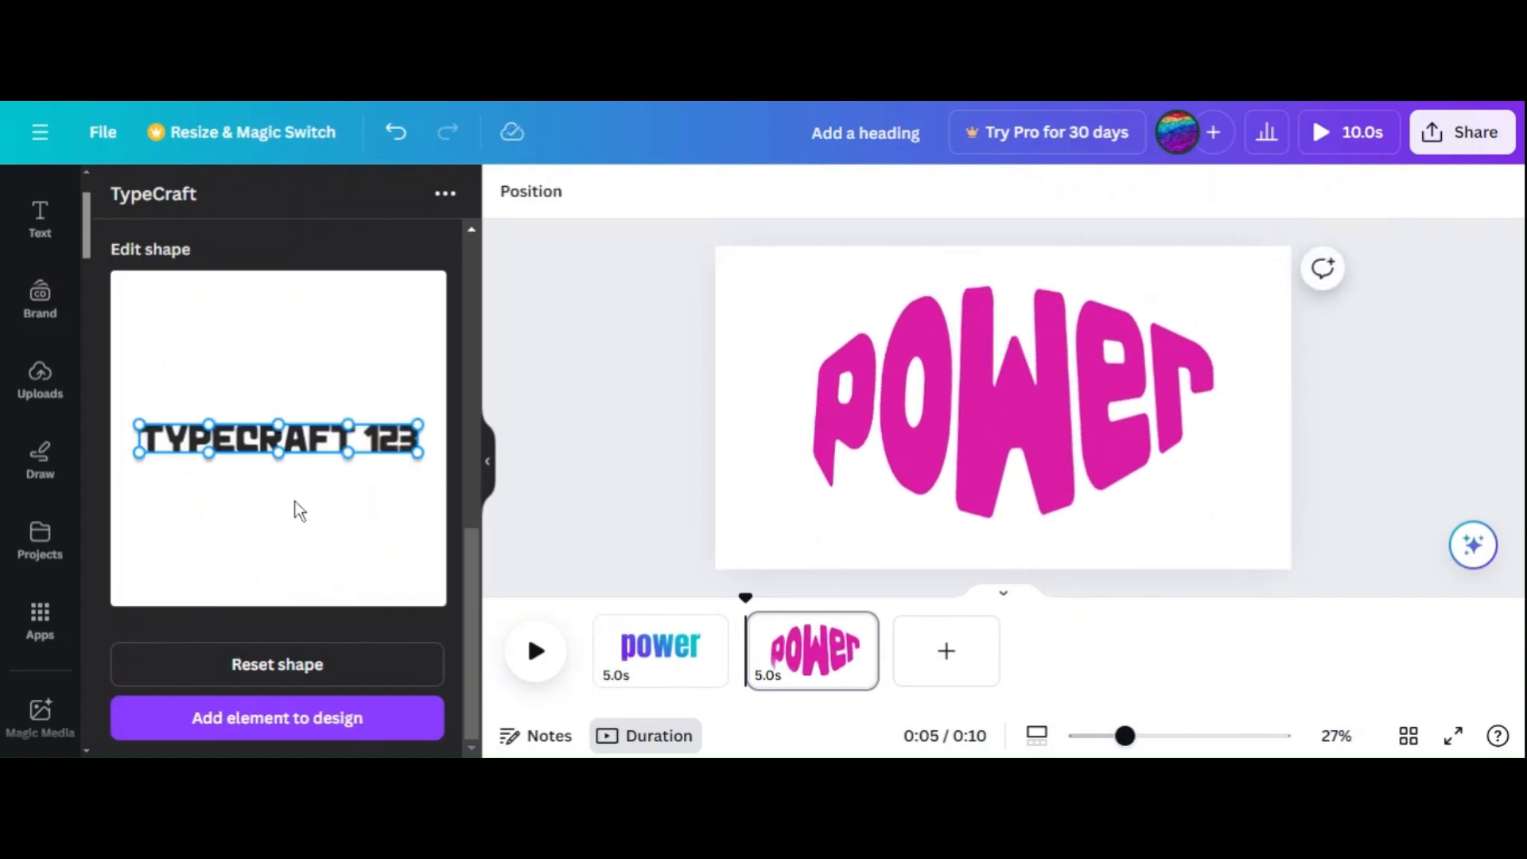
pyautogui.click(352, 452)
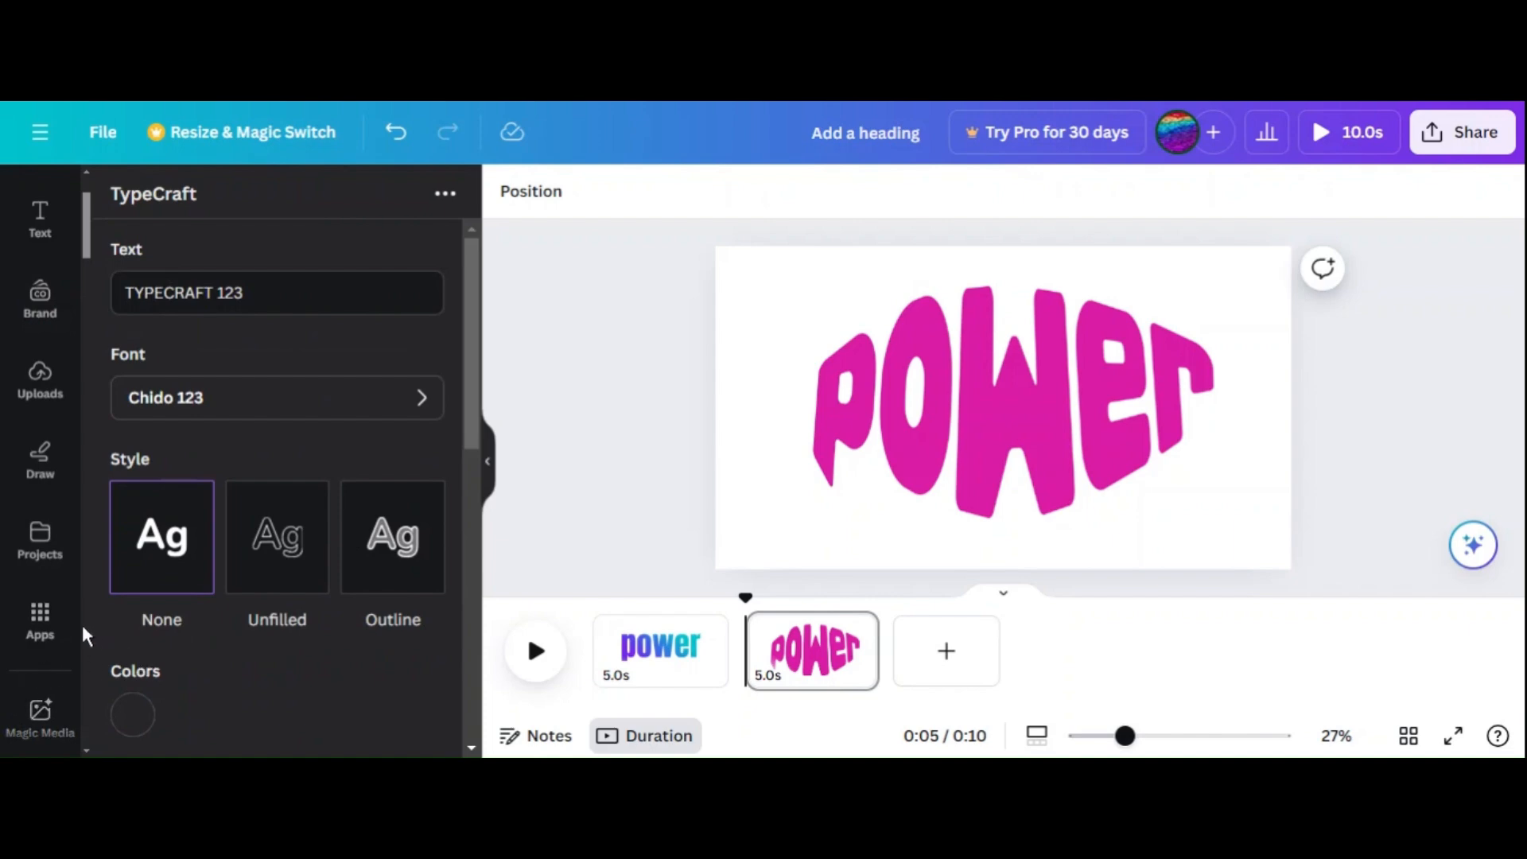
# - Search the Canva apps for "HeyGen AI Avatars" and open that app
pyautogui.click(38, 614)
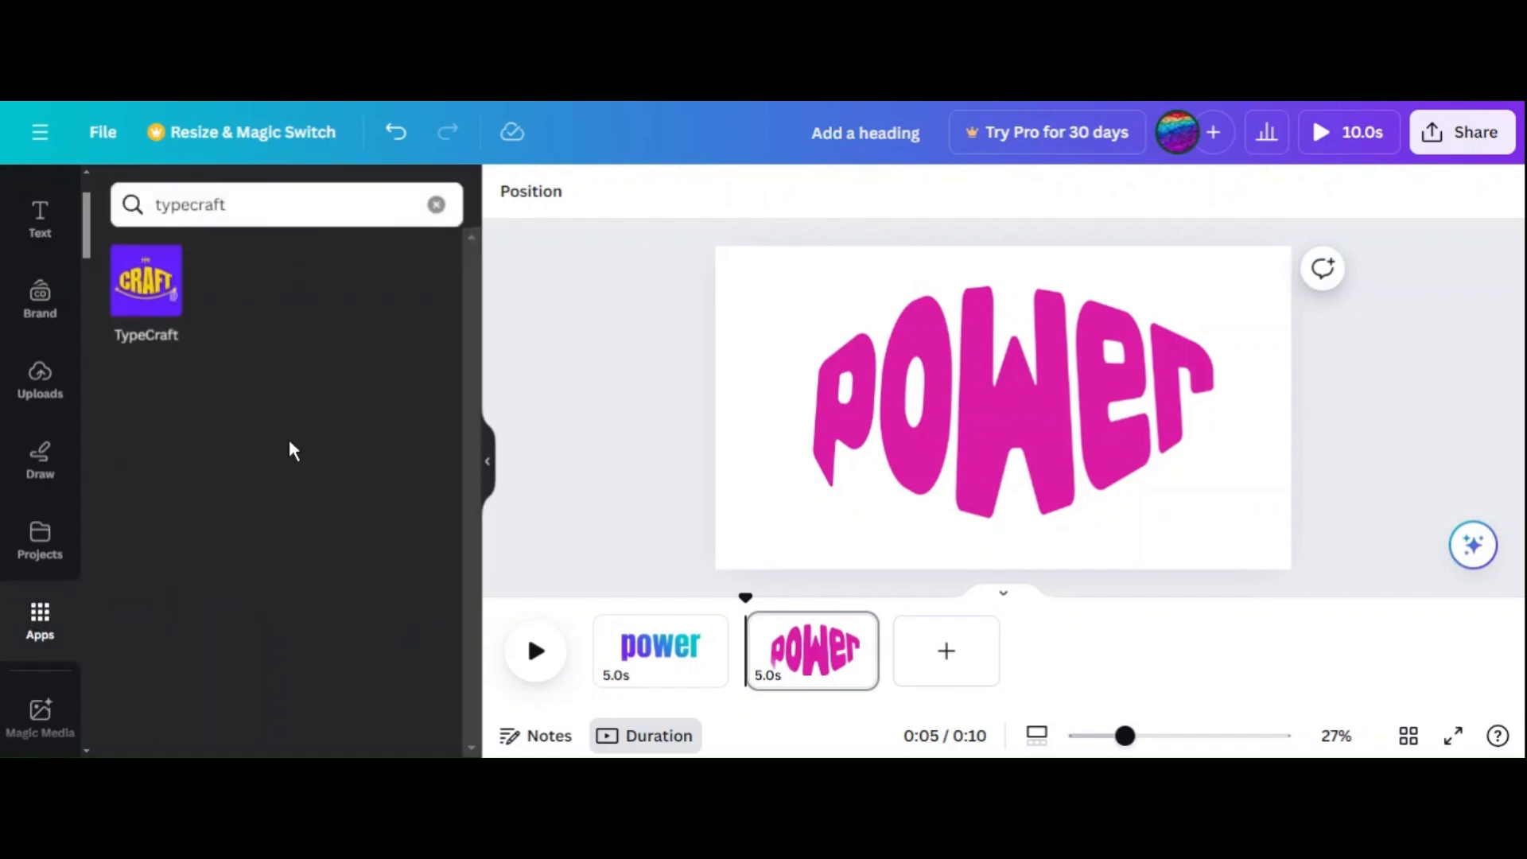
pyautogui.click(435, 204)
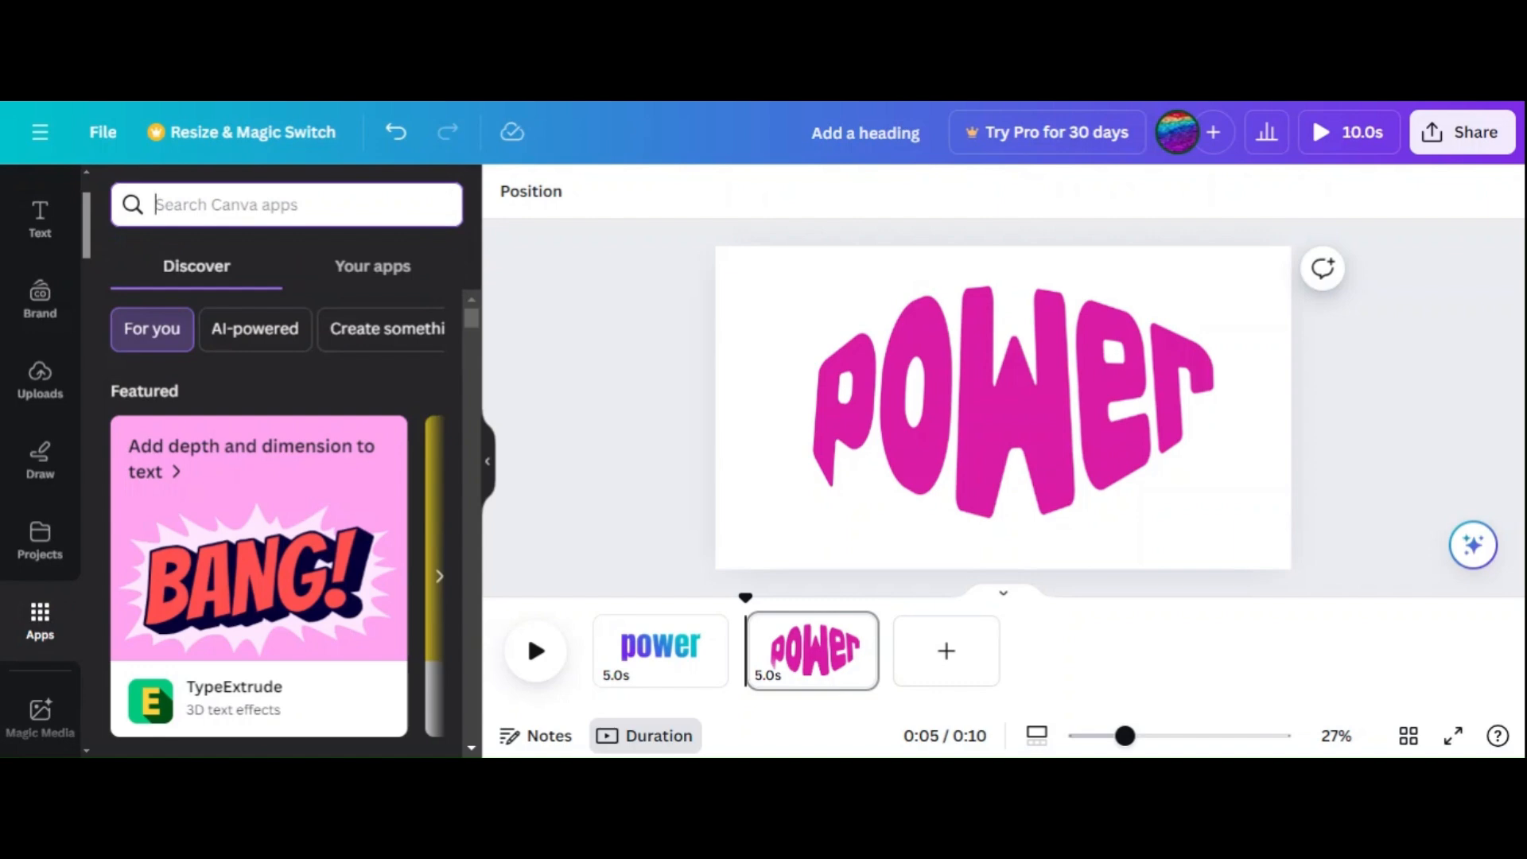
pyautogui.write('he')
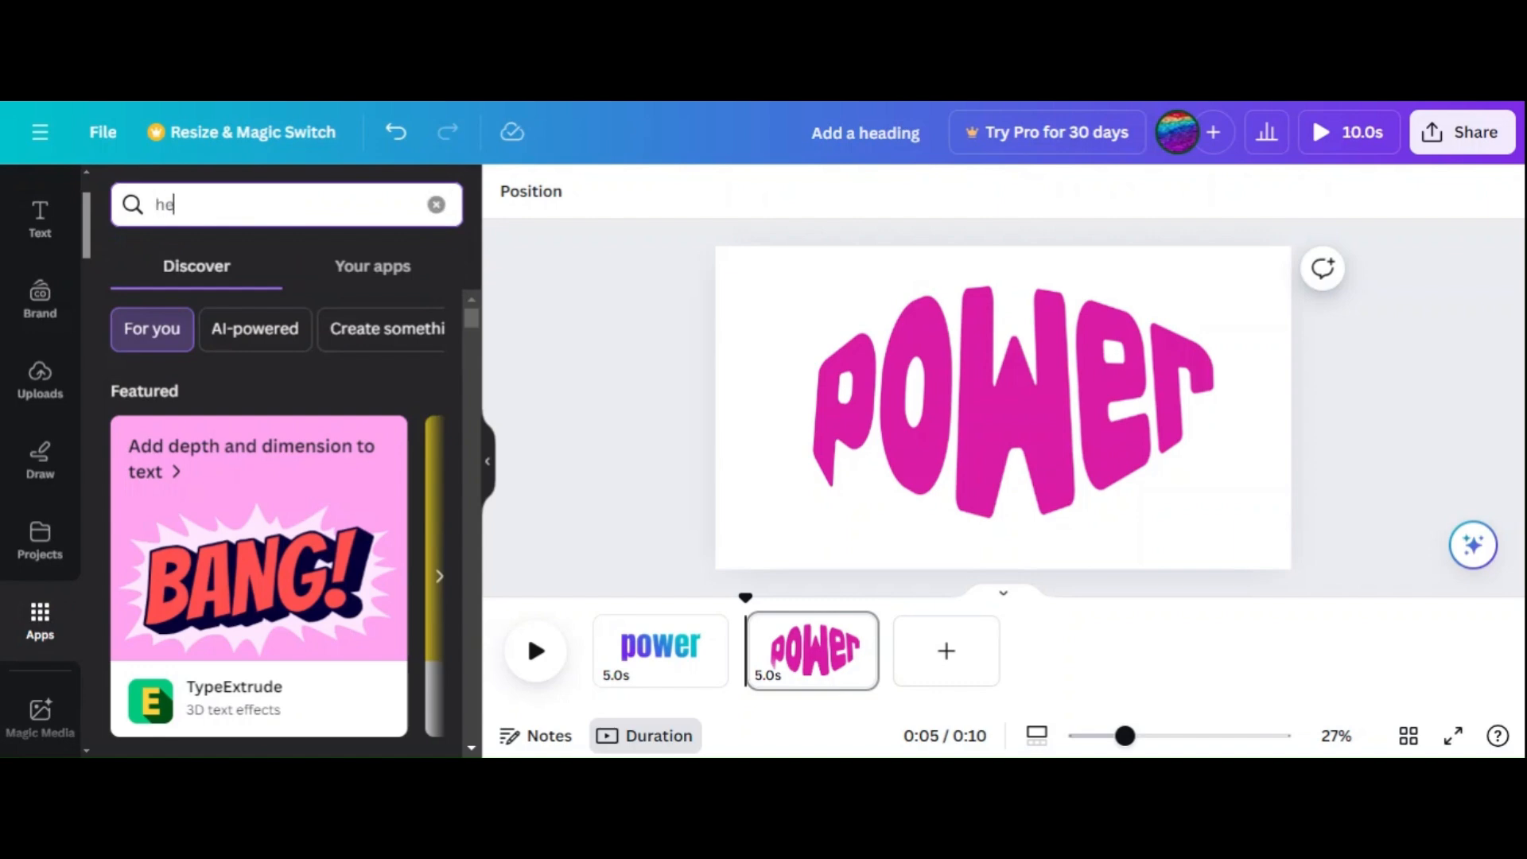
pyautogui.write('yg')
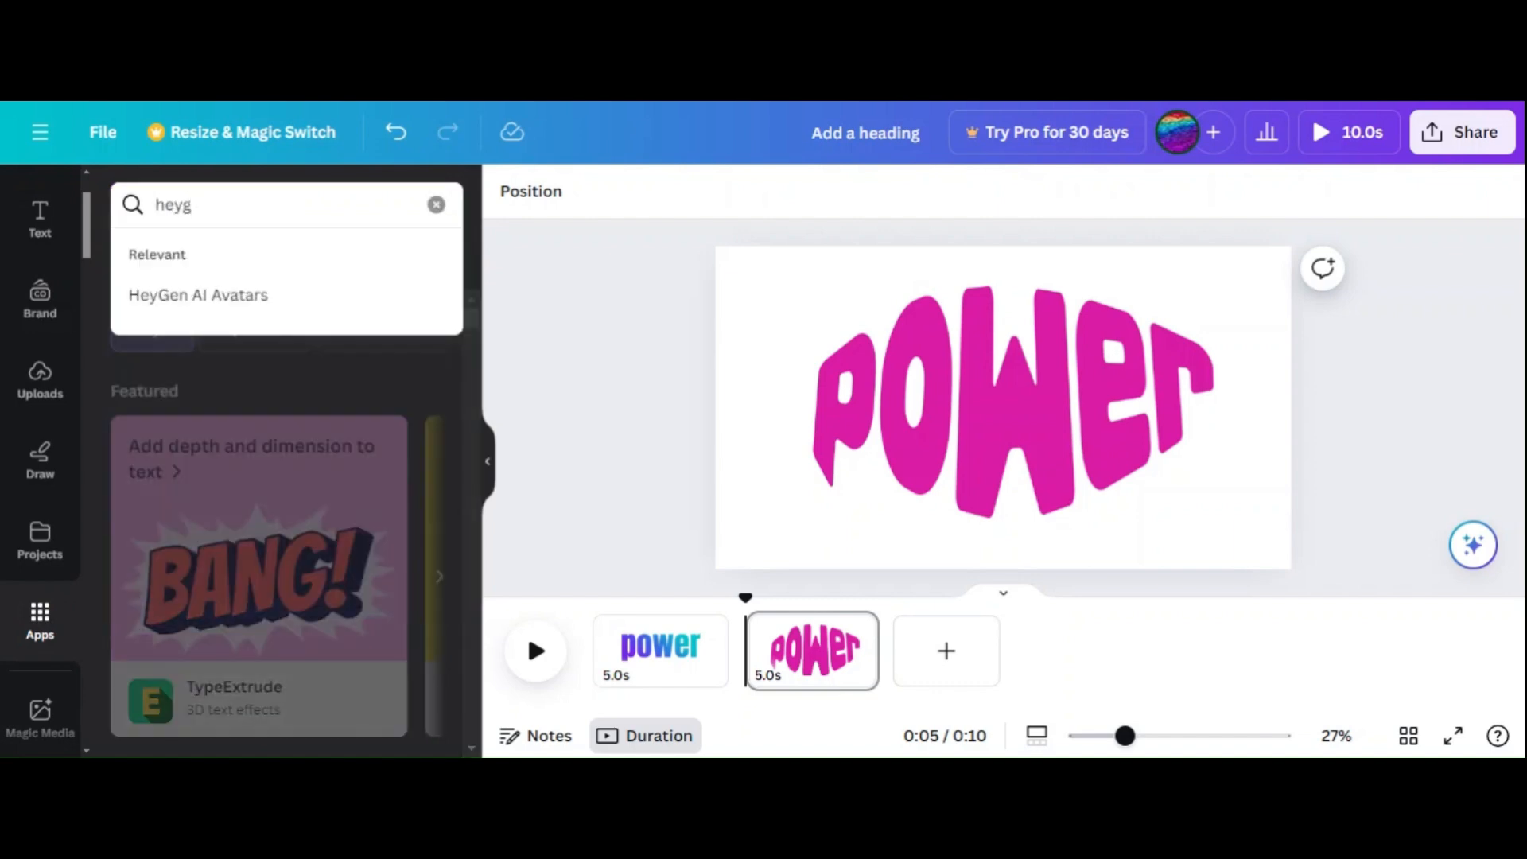
pyautogui.write('en')
pyautogui.click(355, 315)
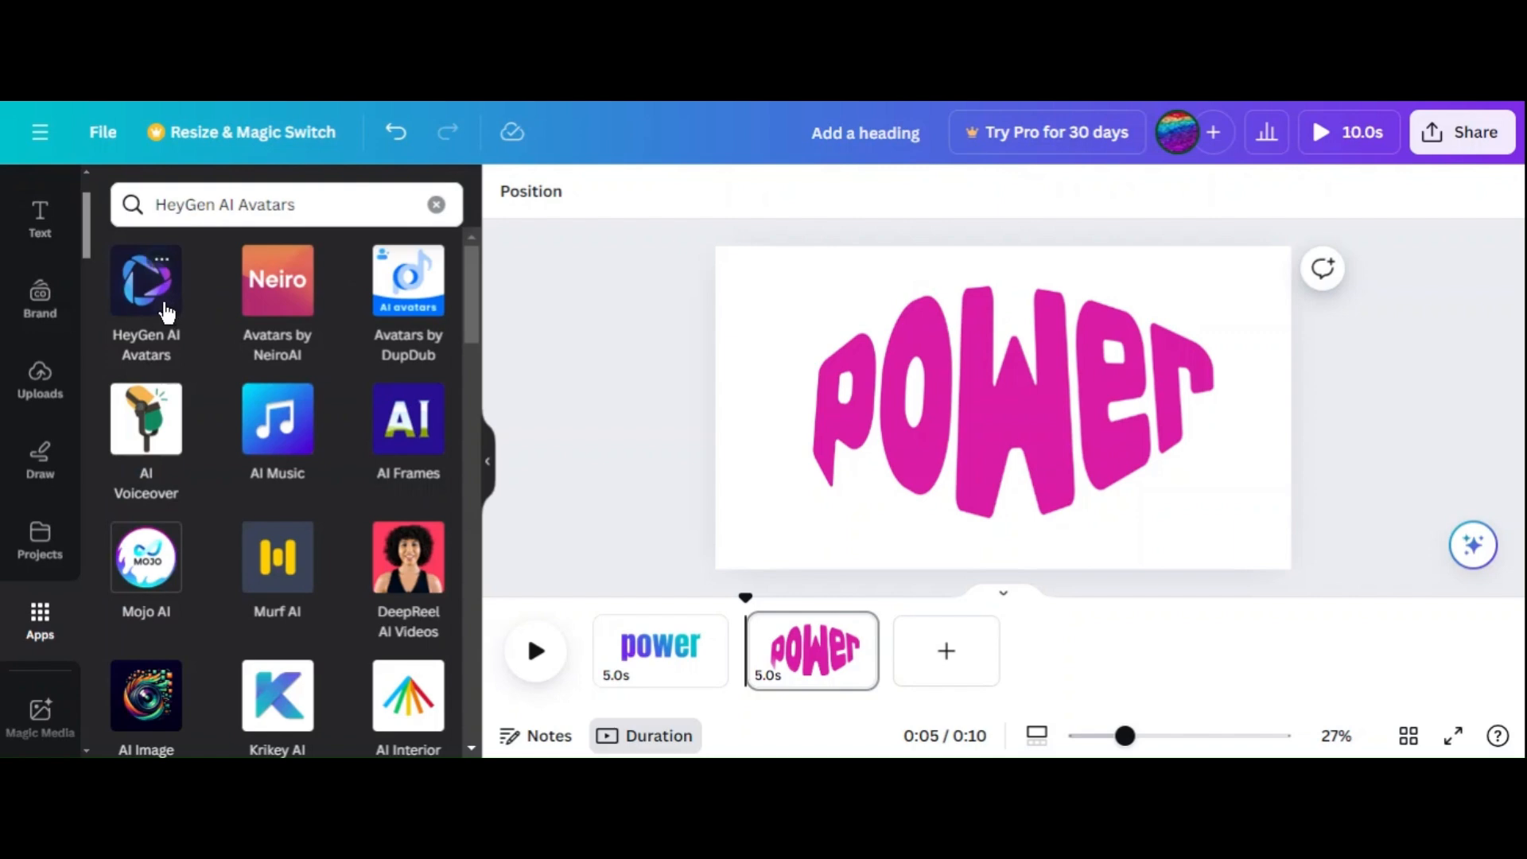
pyautogui.click(167, 312)
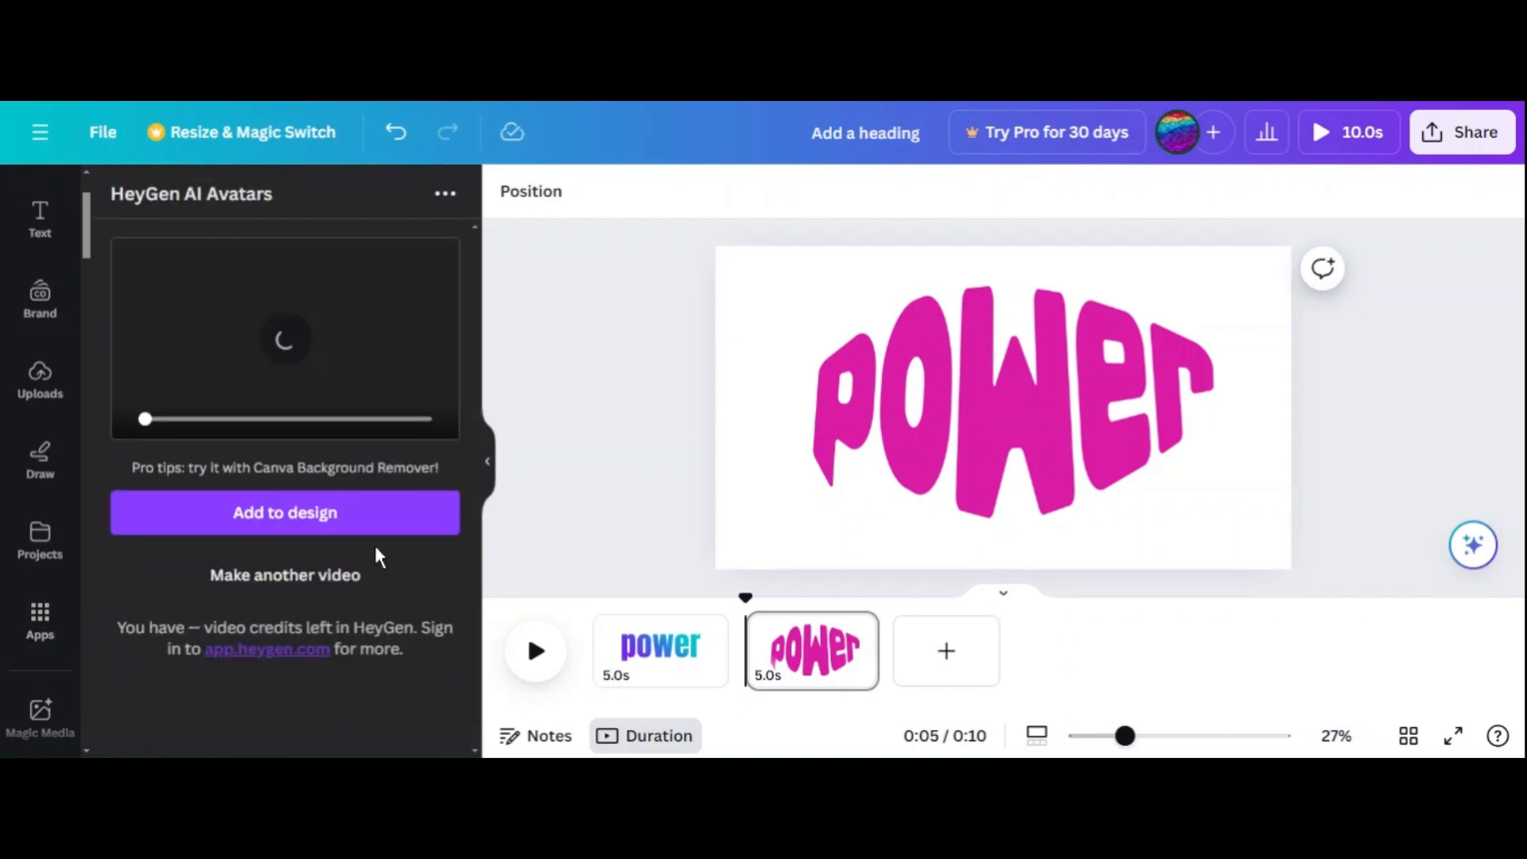
# - Start another HeyGen video with the hooded, dark-haired anime girl photo as the avatar, and add a blank third page
pyautogui.click(395, 572)
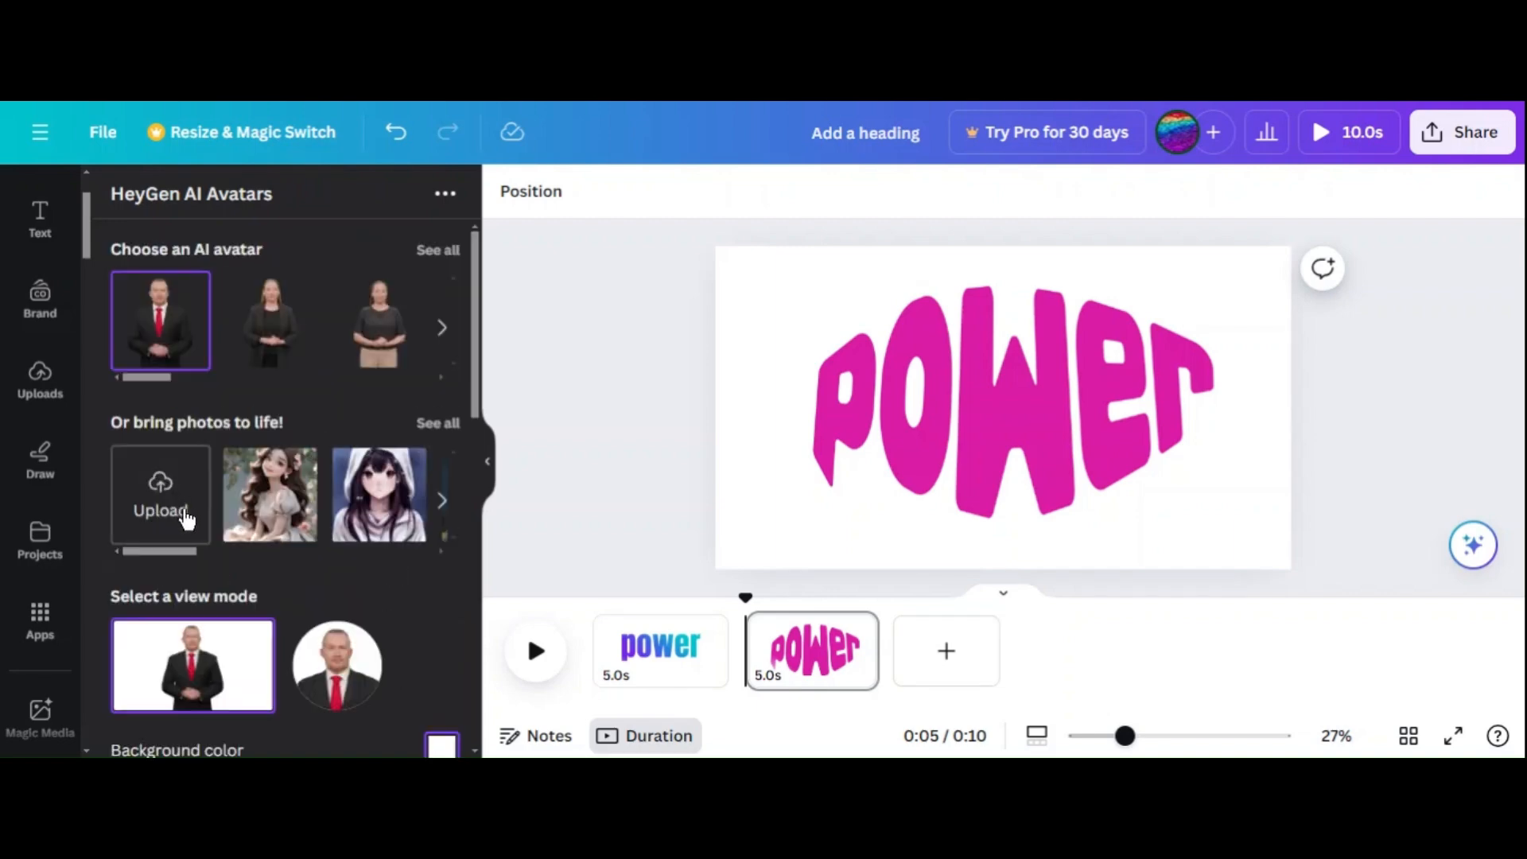
pyautogui.click(270, 513)
pyautogui.click(380, 497)
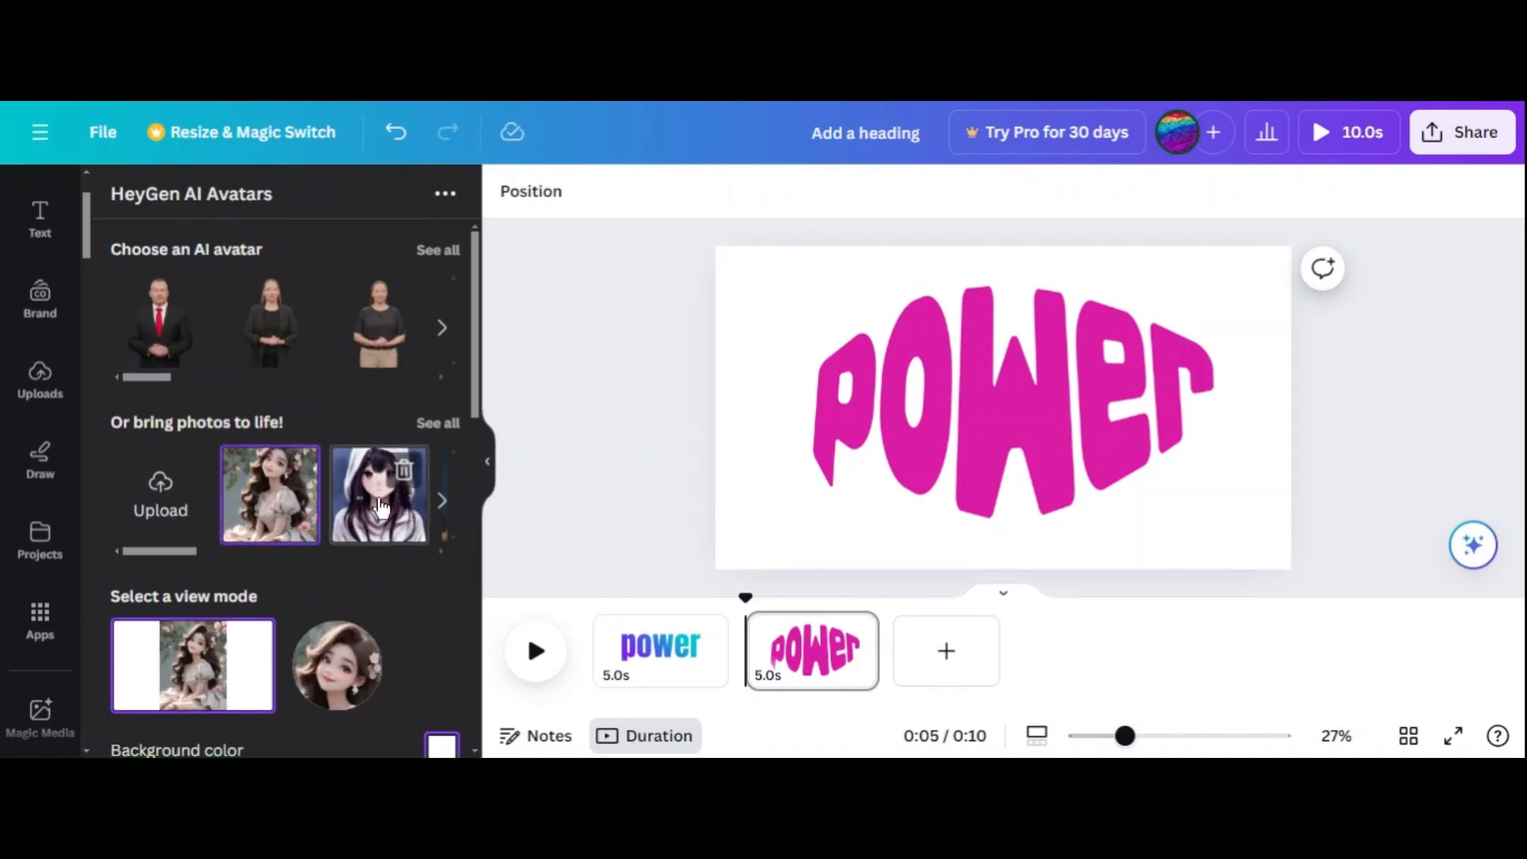
pyautogui.click(935, 677)
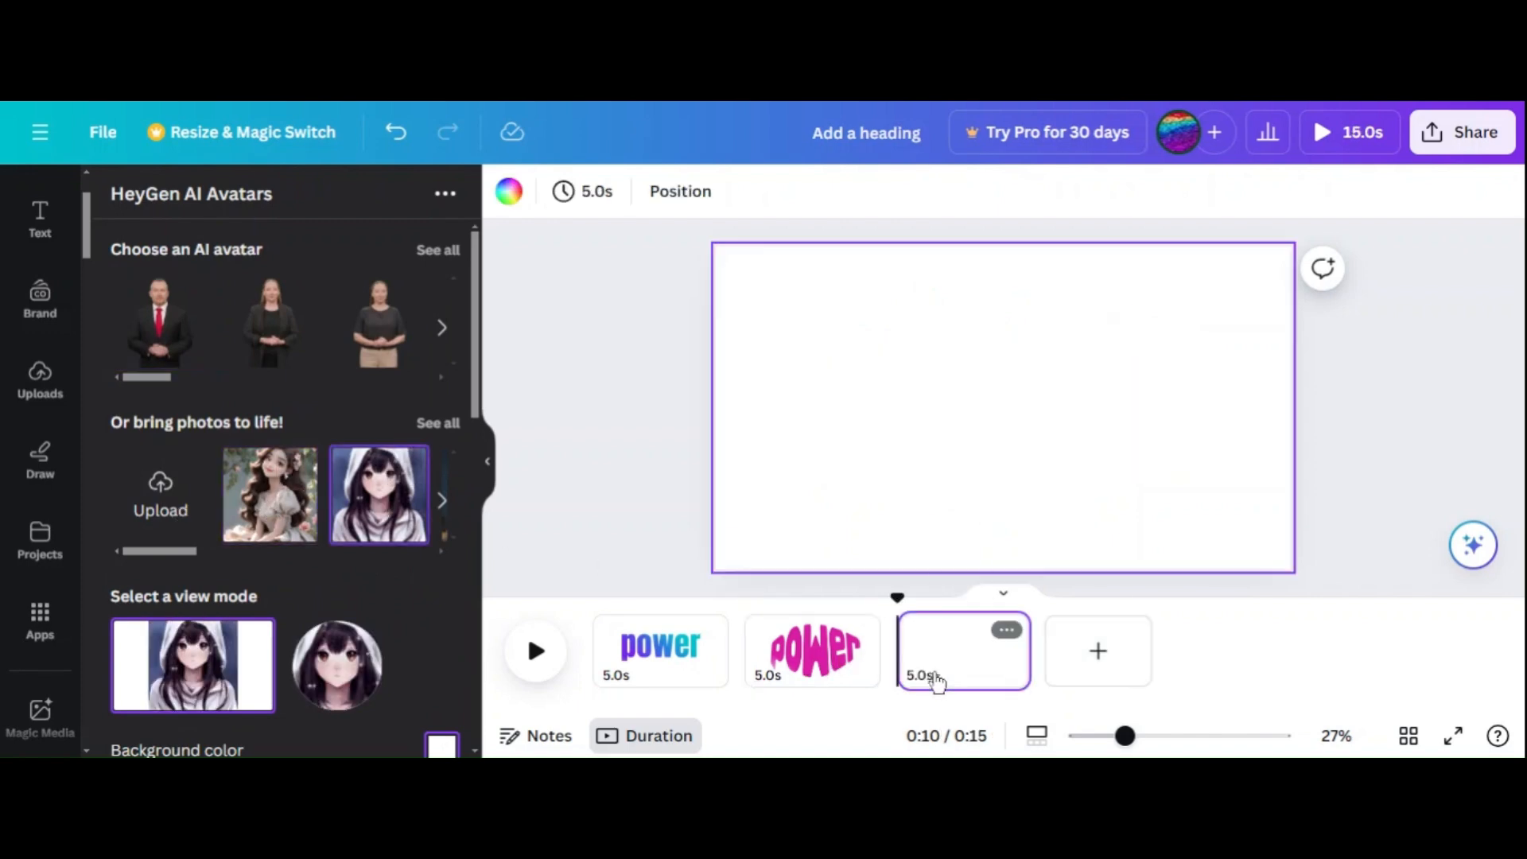
# - Write the avatar's script: "hello my name is" with the avatar's first name, then "! how are you doing today?have a good day .bye!"
pyautogui.scroll(-2, 389, 592)
pyautogui.scroll(-3, 389, 596)
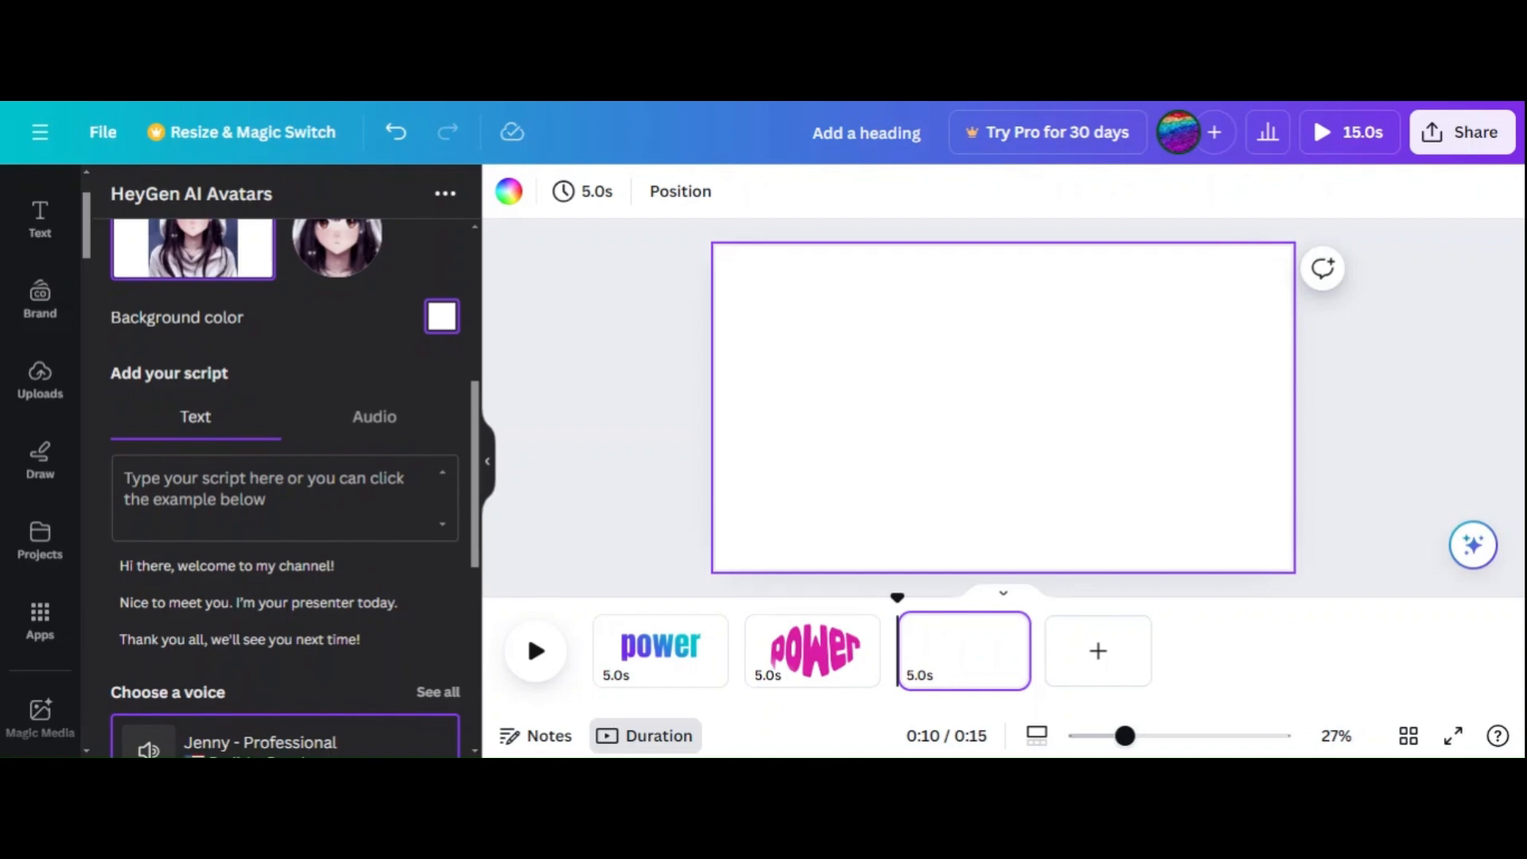
pyautogui.write('hel')
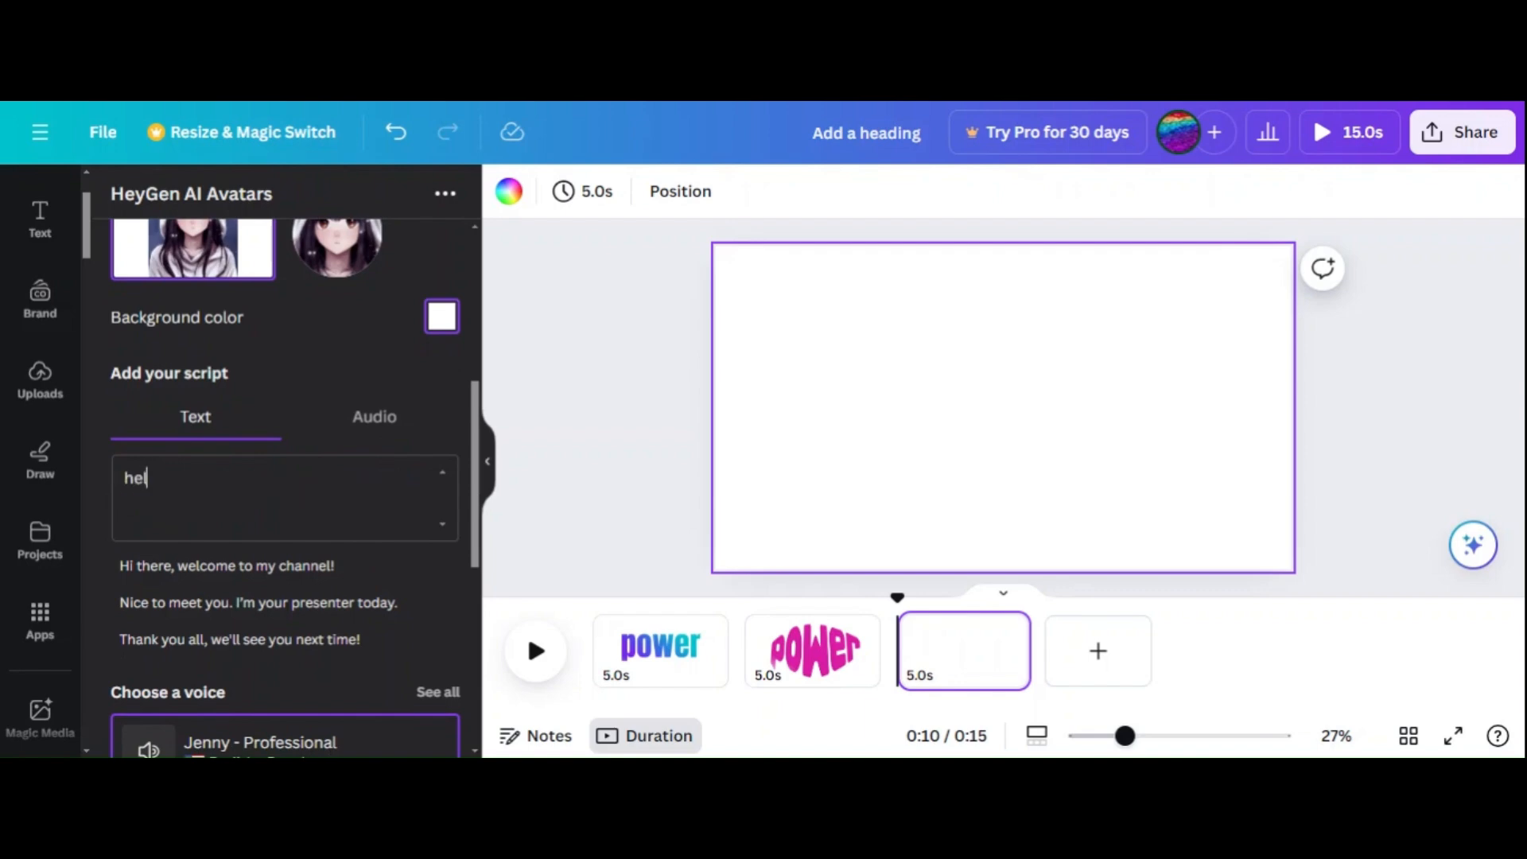
pyautogui.write('lo')
pyautogui.write(' i')
pyautogui.write(' my')
pyautogui.write(' name')
pyautogui.write(' is e')
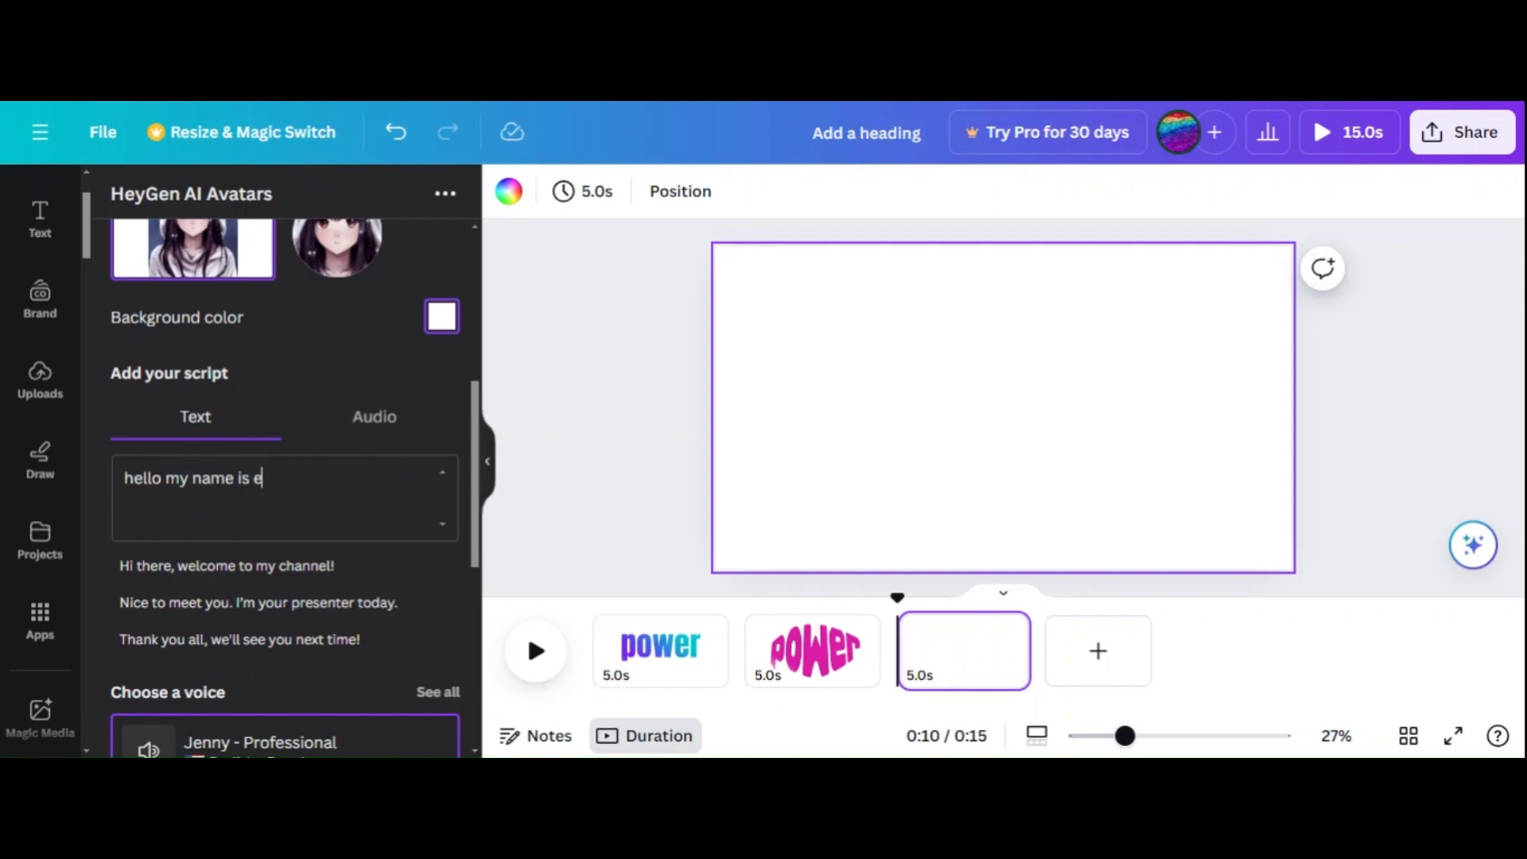
pyautogui.write('mma')
pyautogui.write('! how are you')
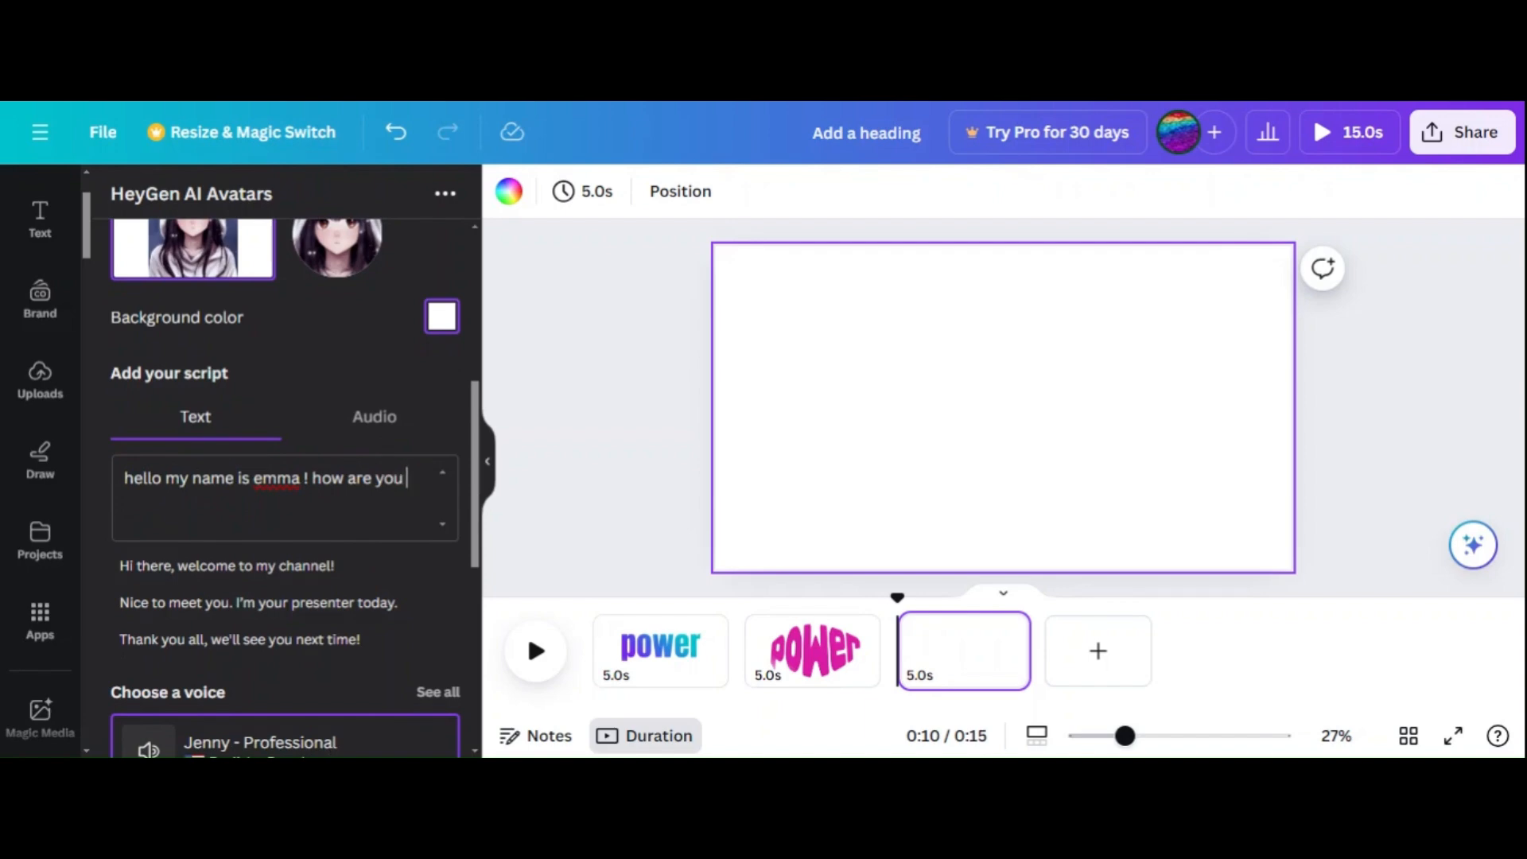
pyautogui.write(' doin')
pyautogui.write('g today?have')
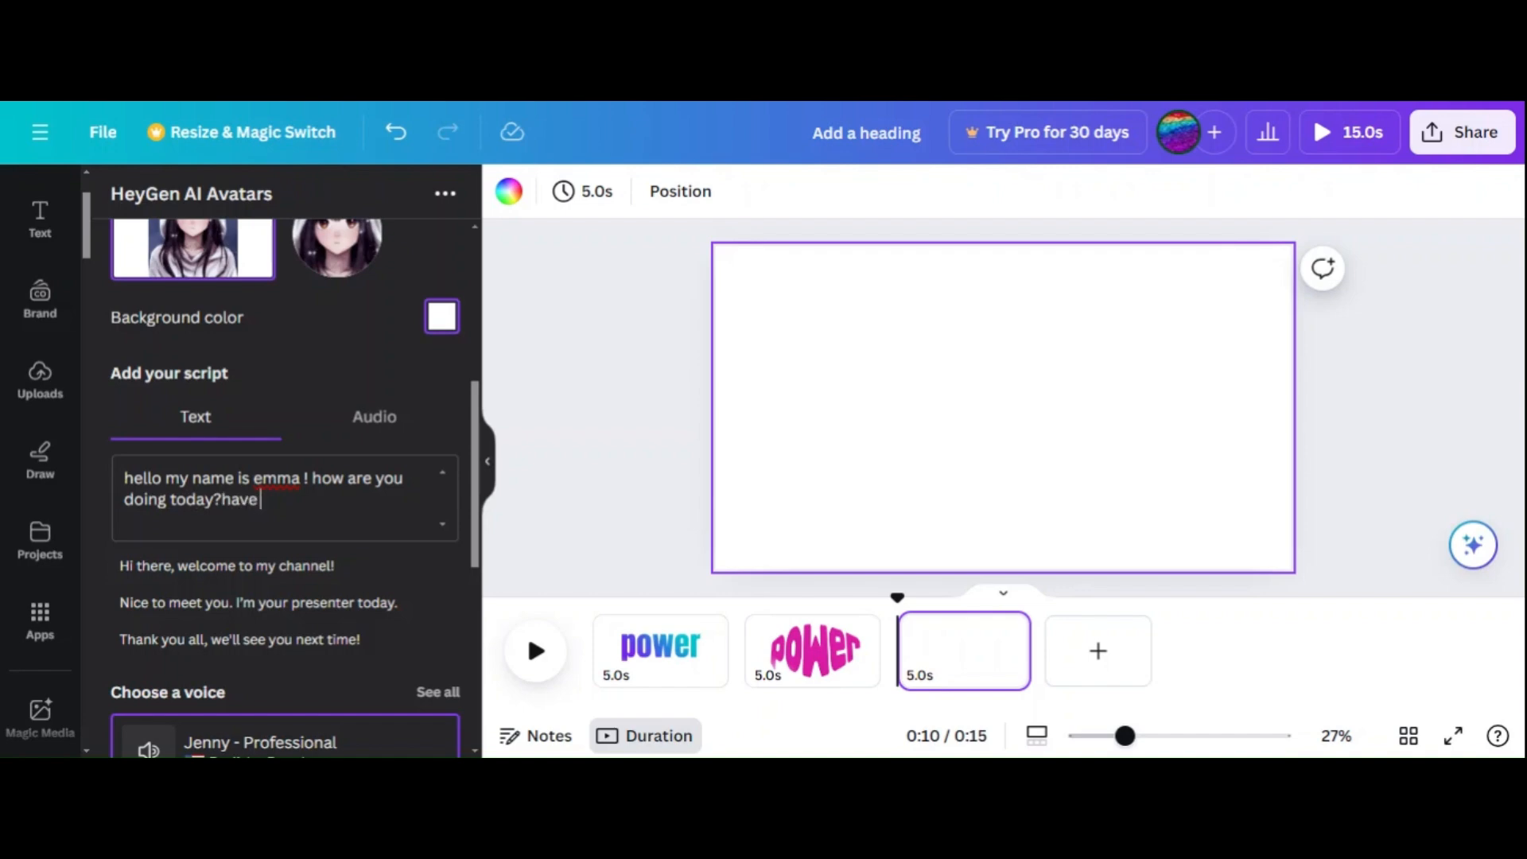
pyautogui.write(' a good day')
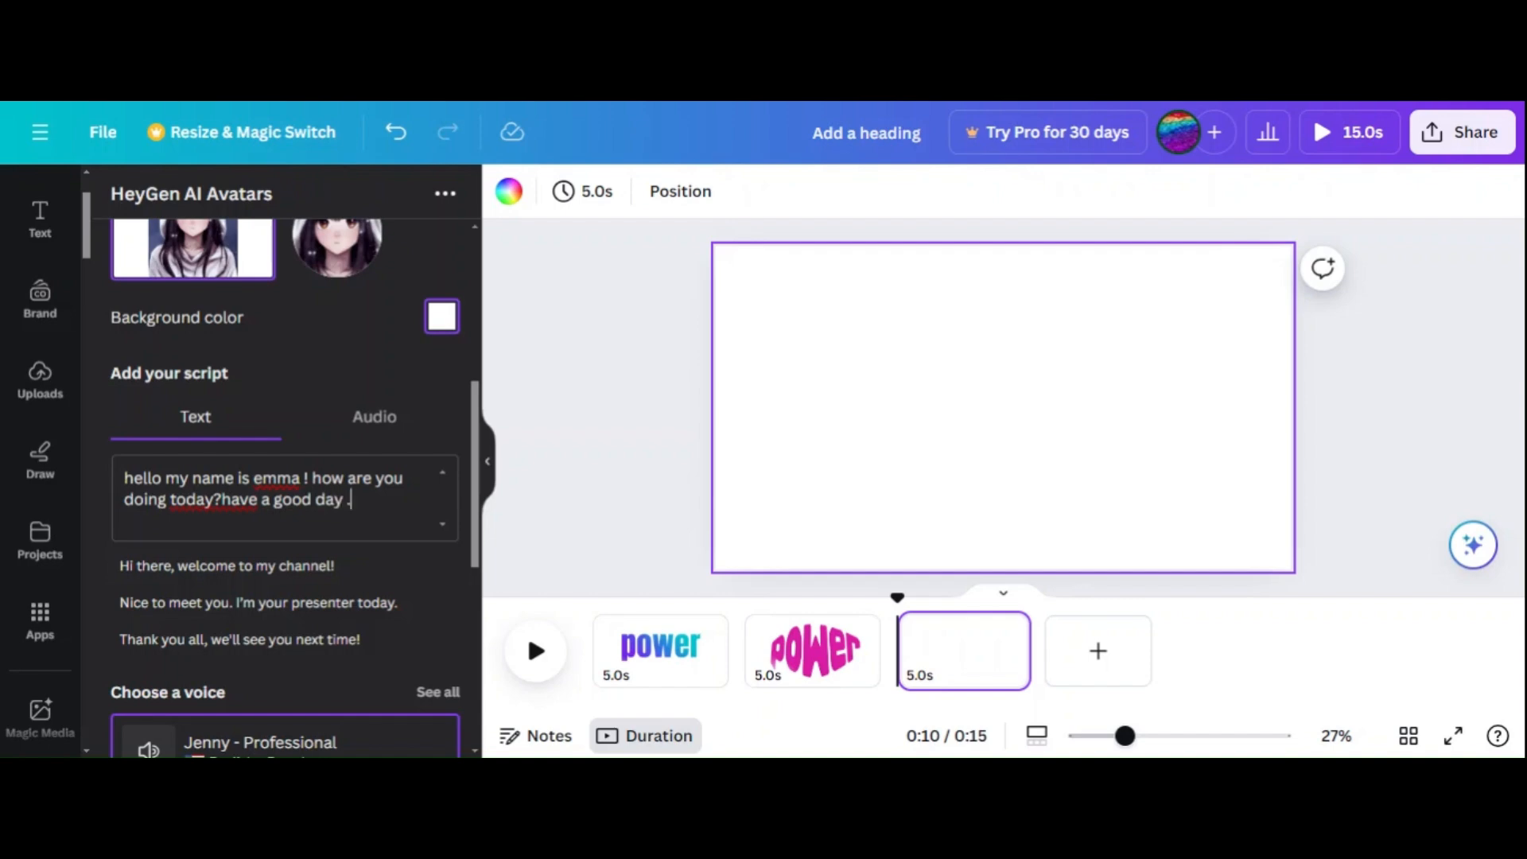
pyautogui.write(' .bye!')
# - Correct the script's "today?have" to "today? Have" and capitalise the avatar's name
pyautogui.doubleClick(175, 499)
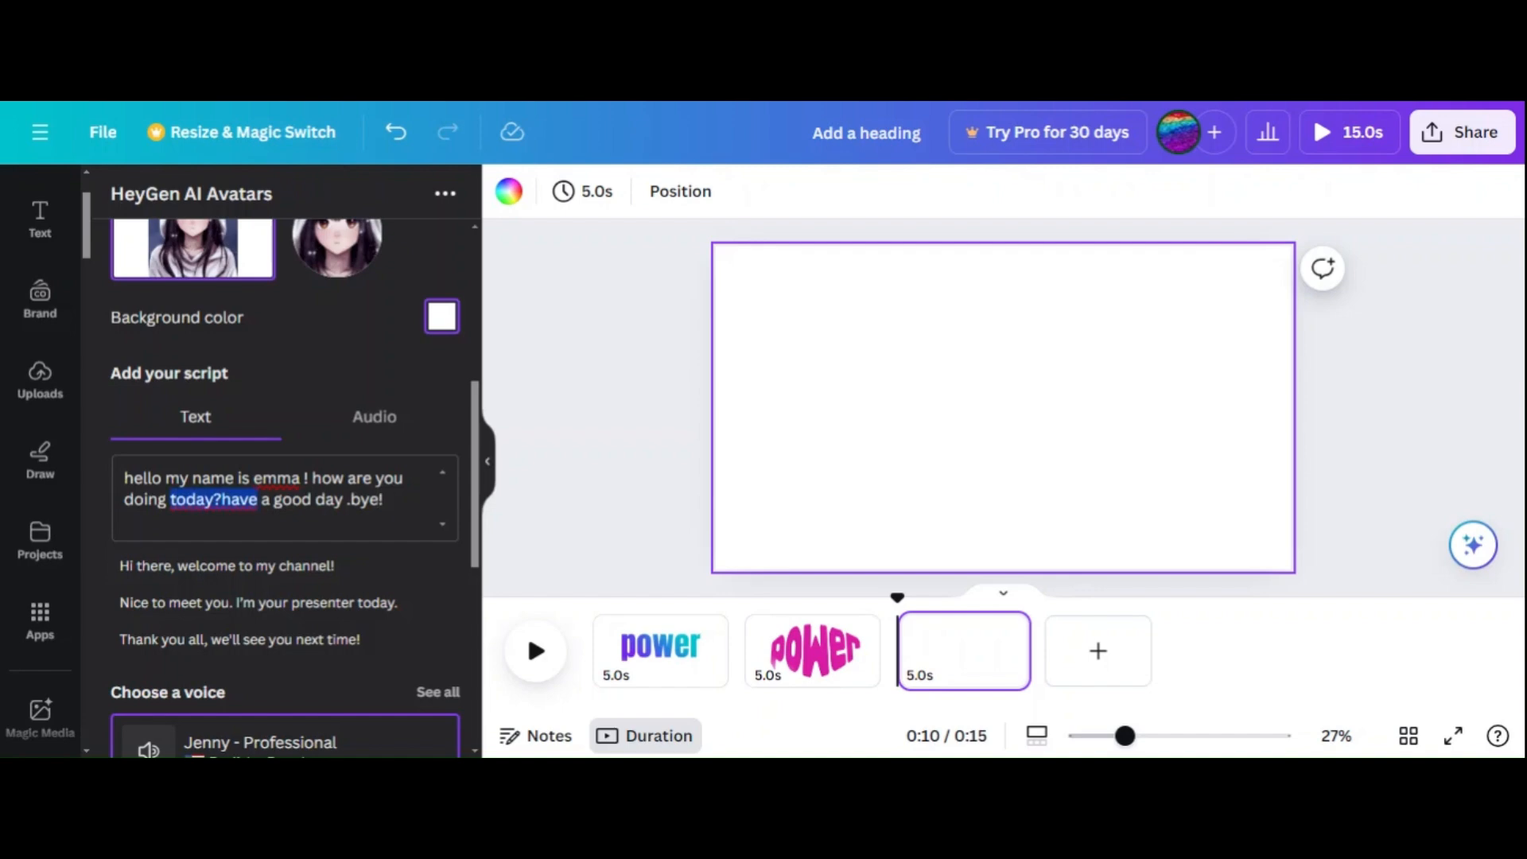
pyautogui.write('today? Have')
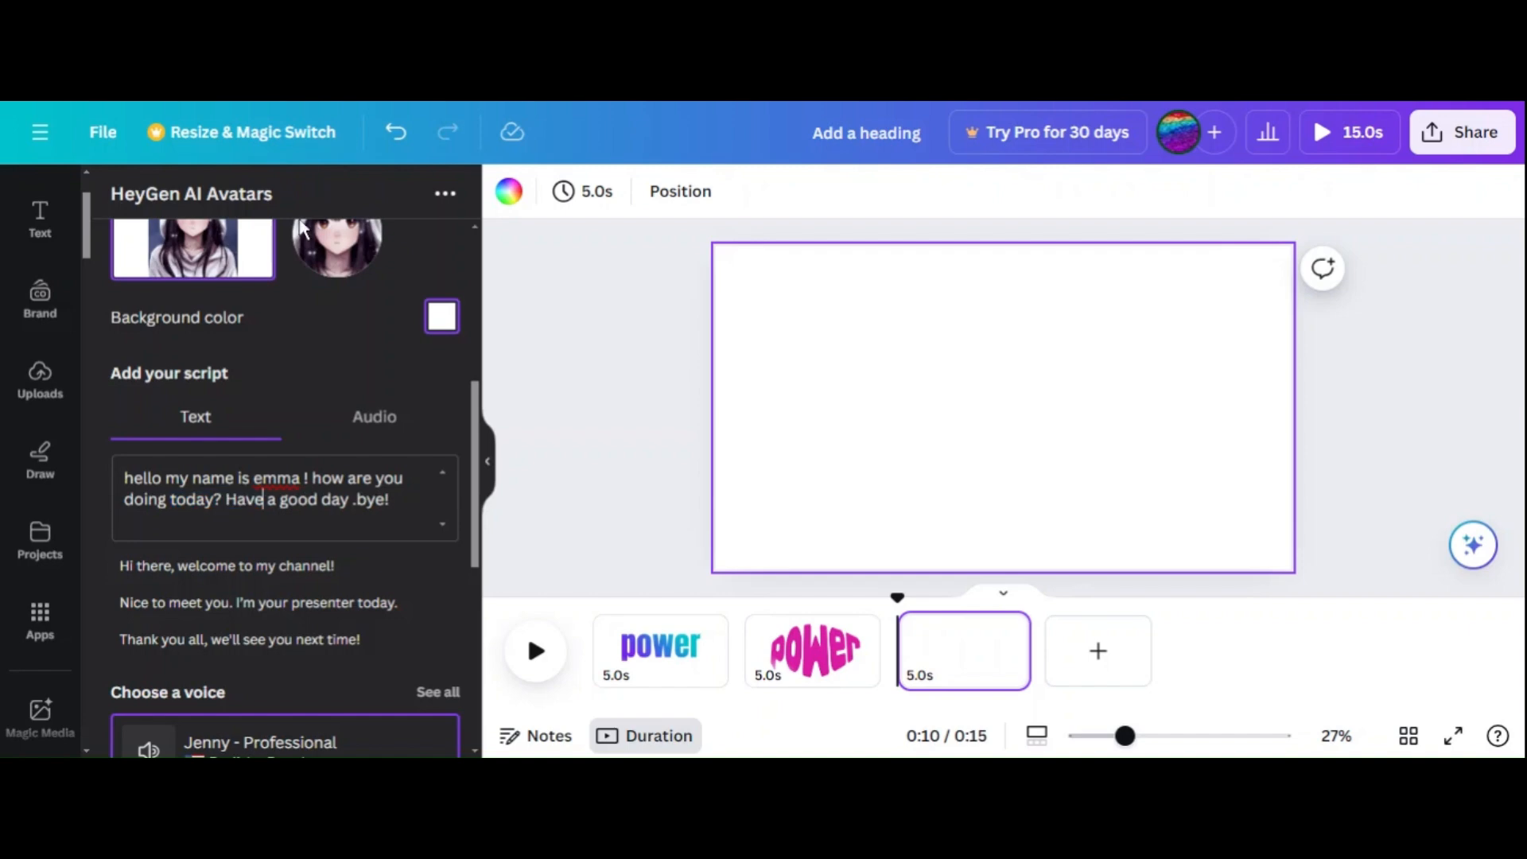
pyautogui.doubleClick(277, 478)
pyautogui.write('Emma')
# - Choose the Cheerful US English female voice and generate the AI avatar video
pyautogui.scroll(-3, 345, 408)
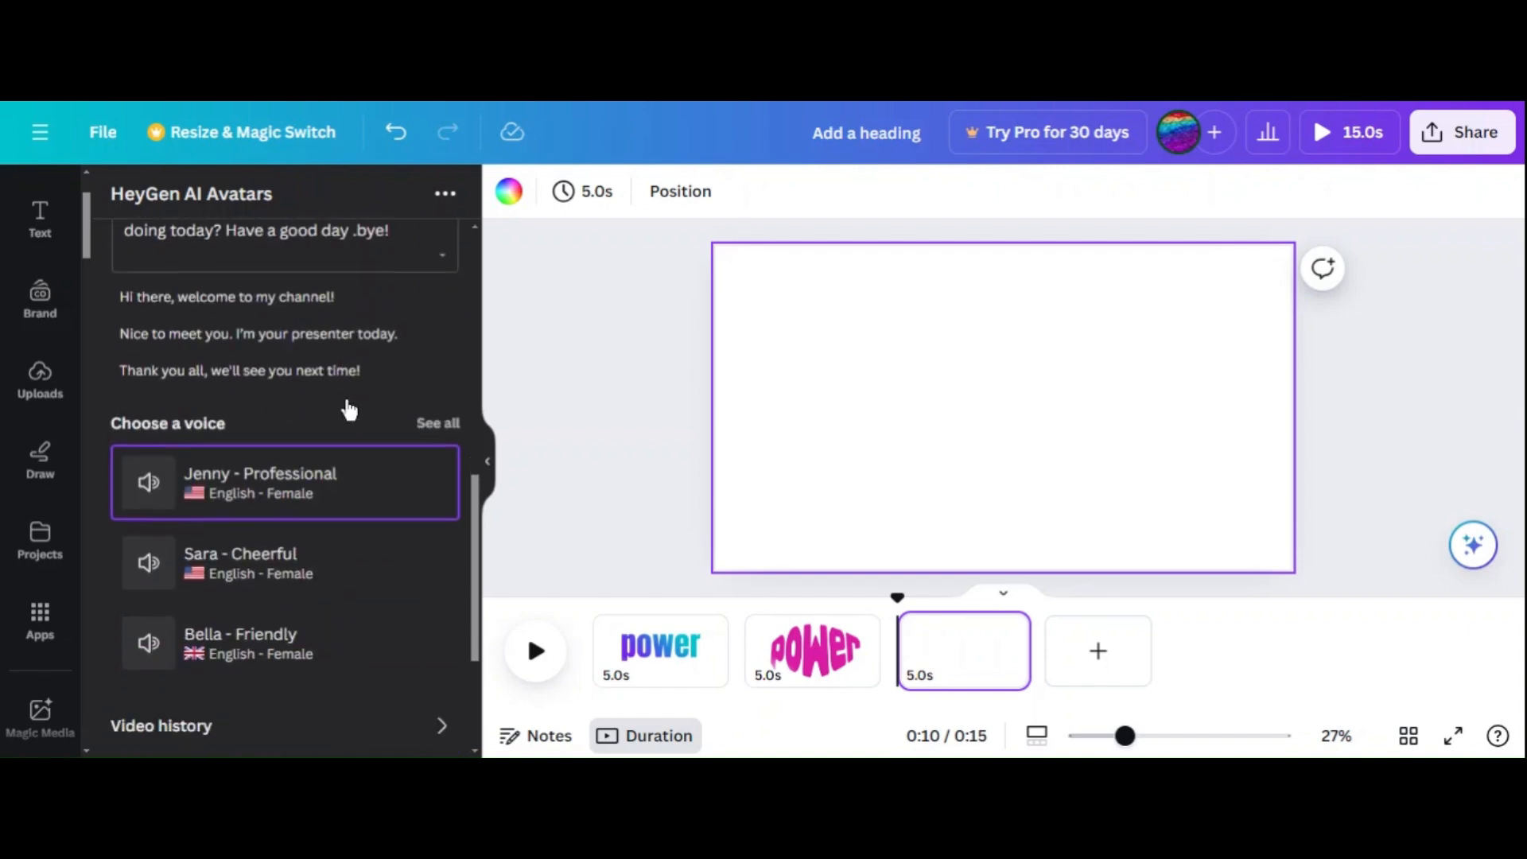
pyautogui.click(324, 575)
pyautogui.scroll(-3, 324, 573)
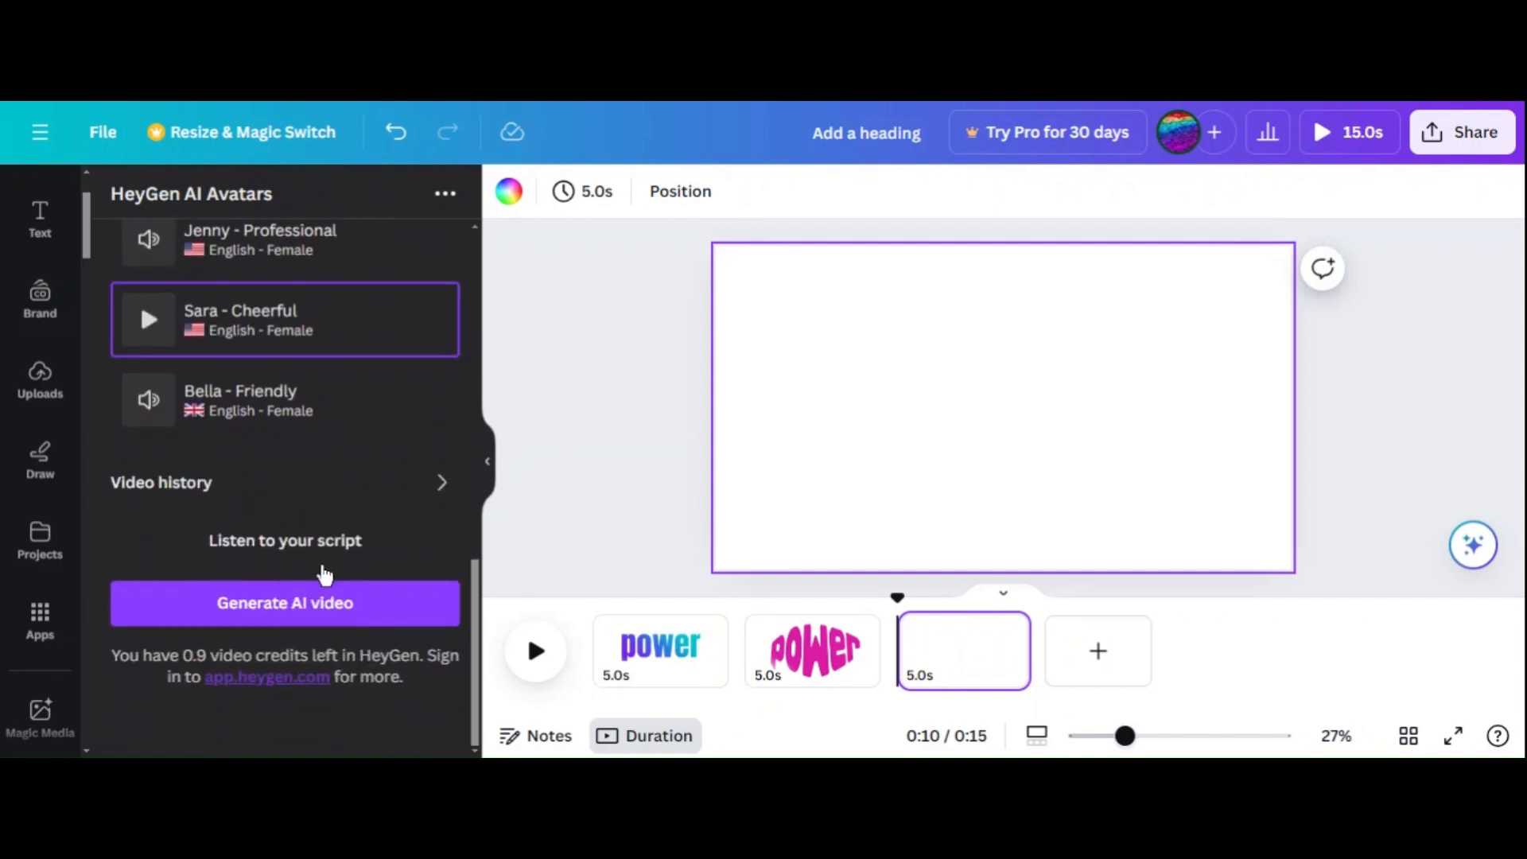
pyautogui.click(334, 618)
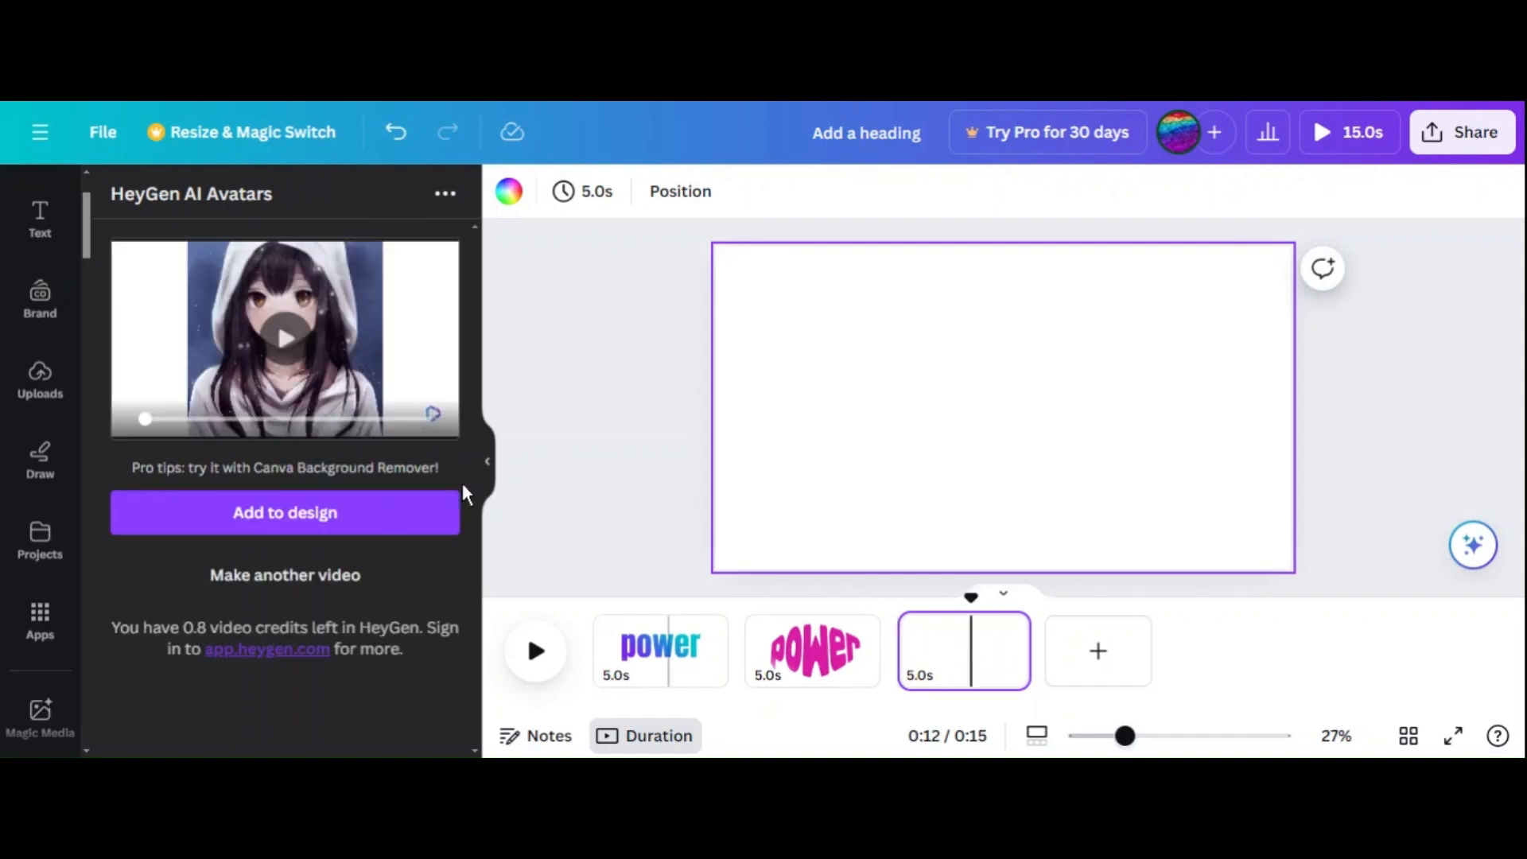
# - Add the generated avatar video to the third page and set it as the page background
pyautogui.click(323, 521)
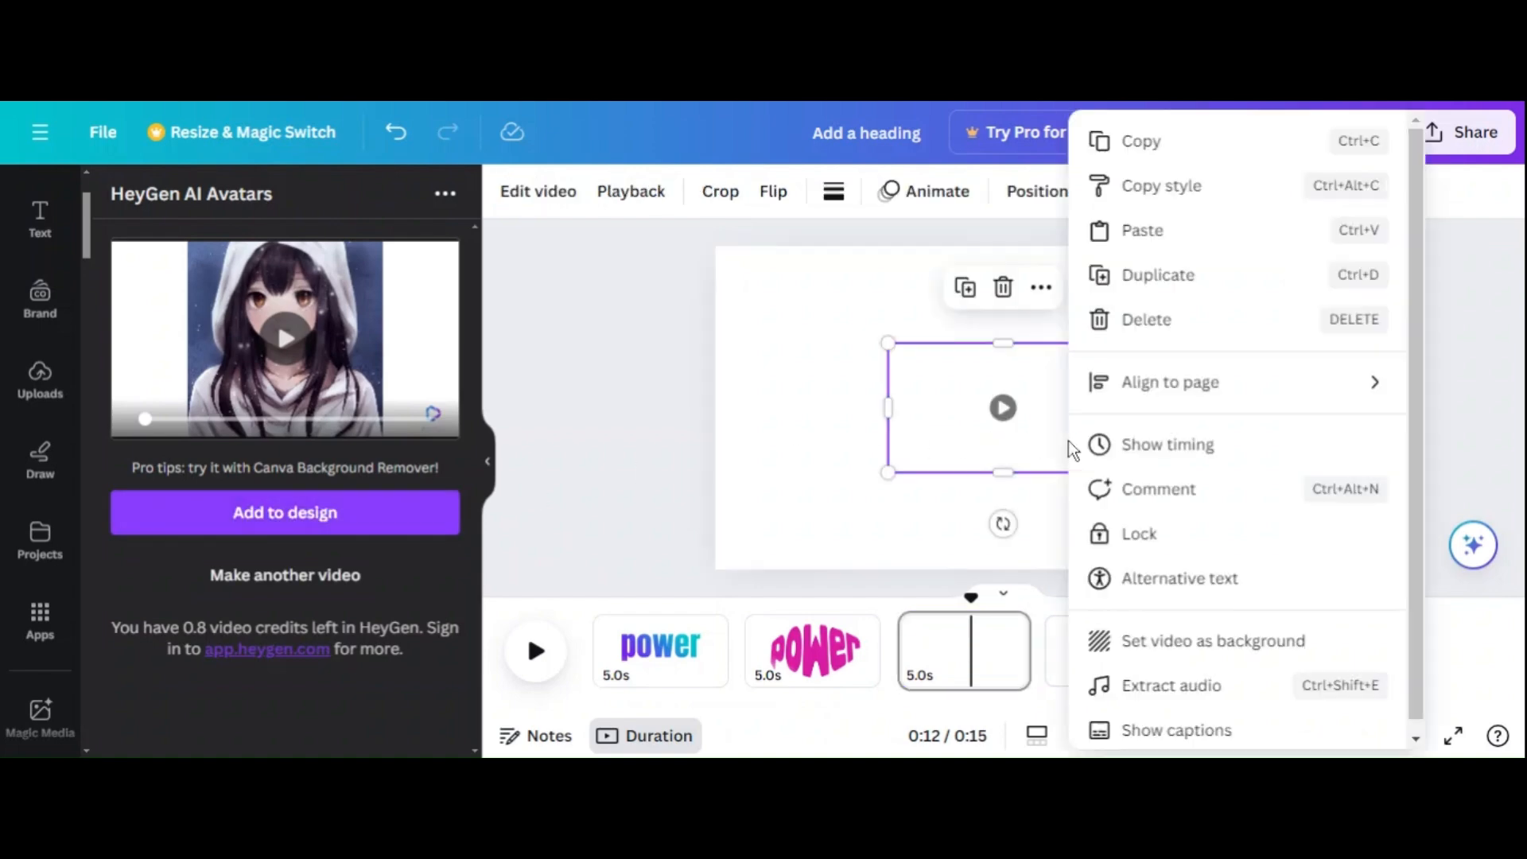
pyautogui.rightClick(1066, 446)
pyautogui.click(1145, 654)
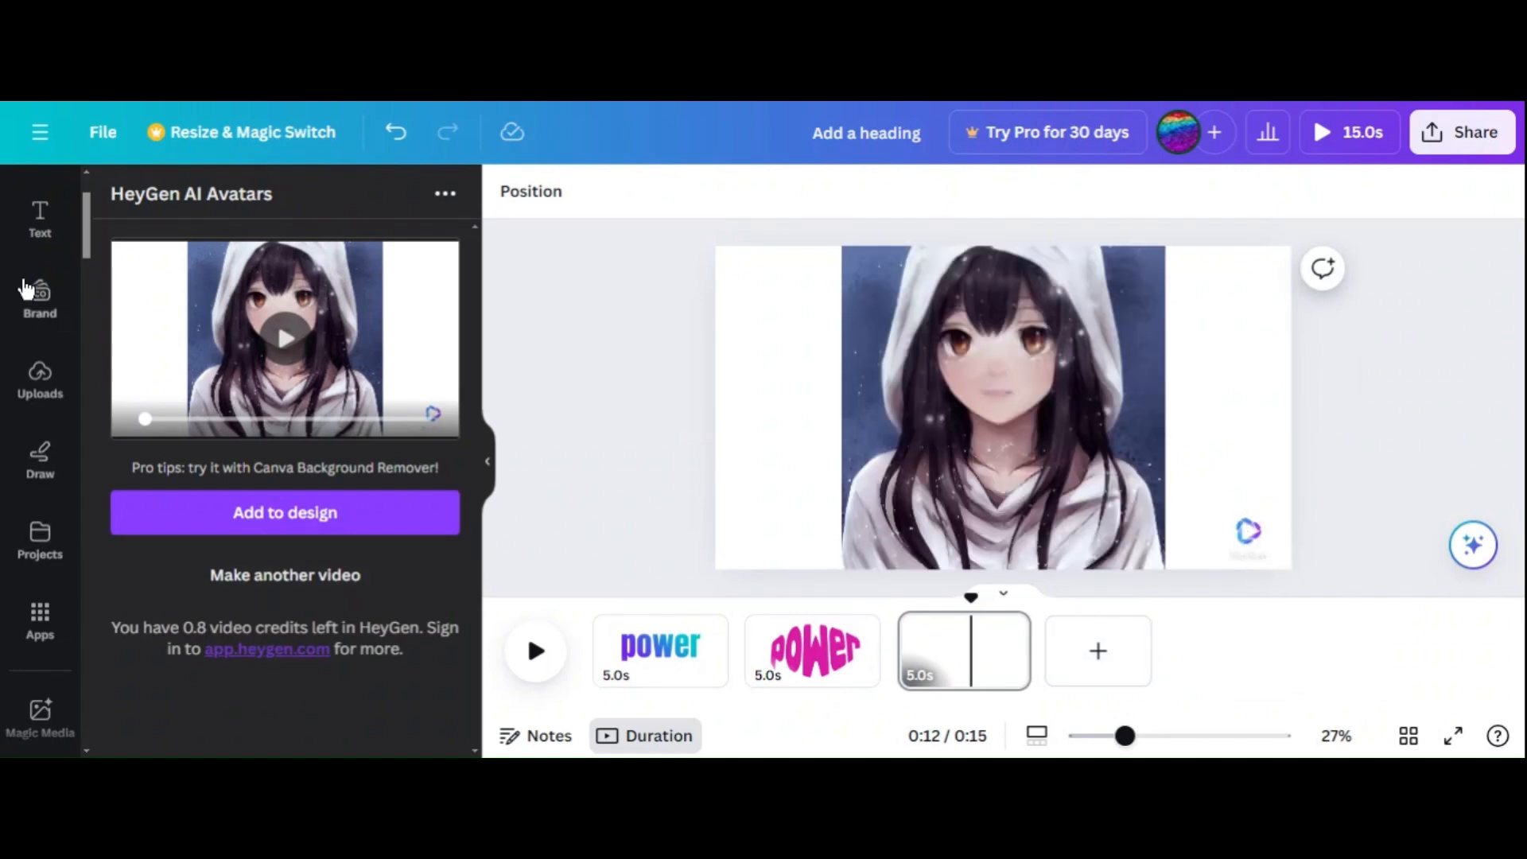
pyautogui.scroll(2, 34, 284)
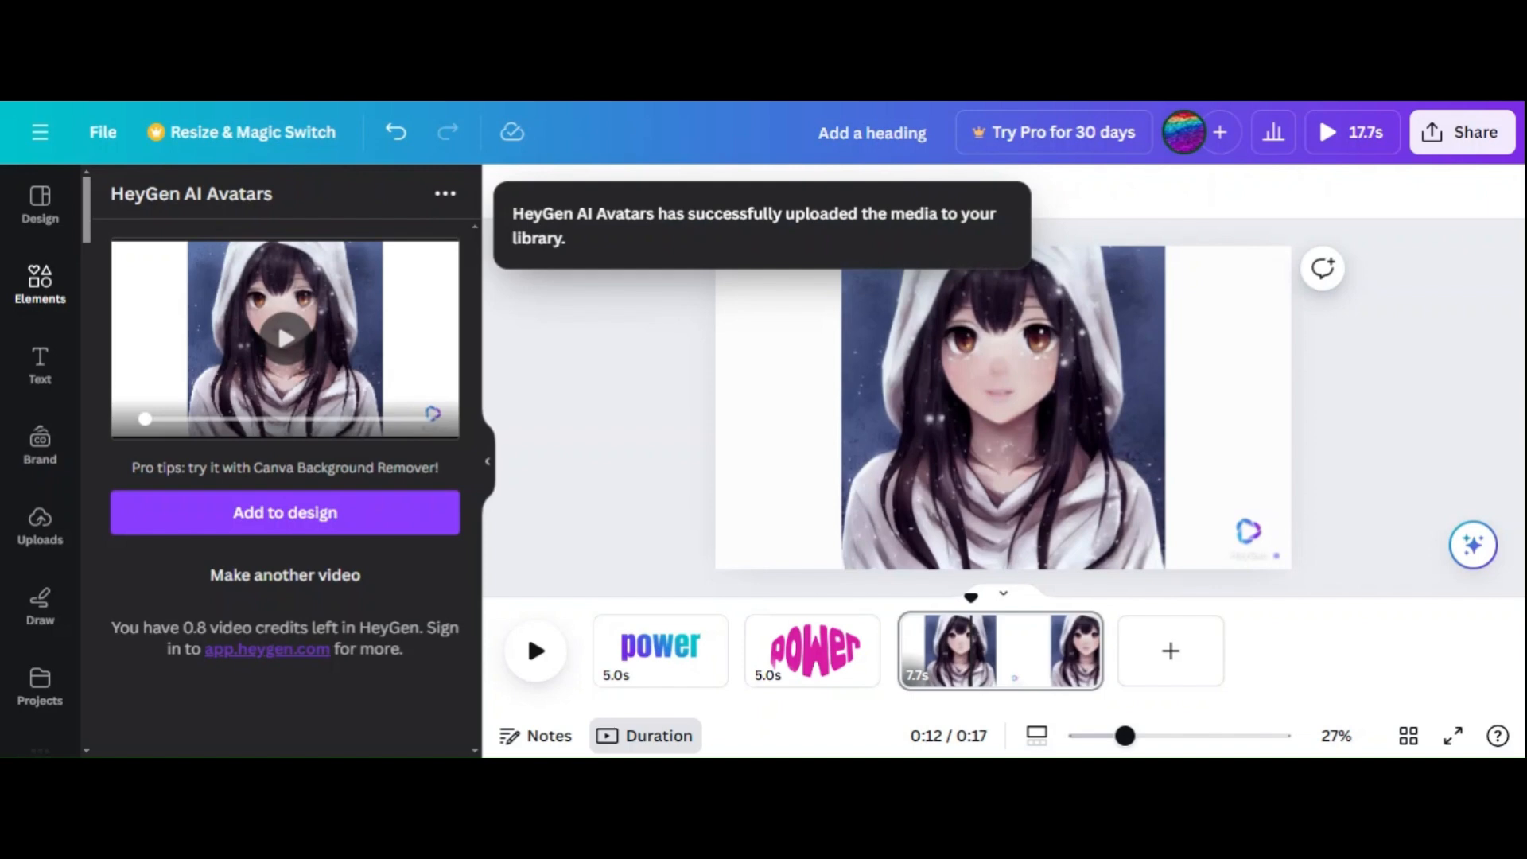
# - Cover the HeyGen watermark in the third page's lower-right corner with a white square and play the avatar video
pyautogui.click(36, 291)
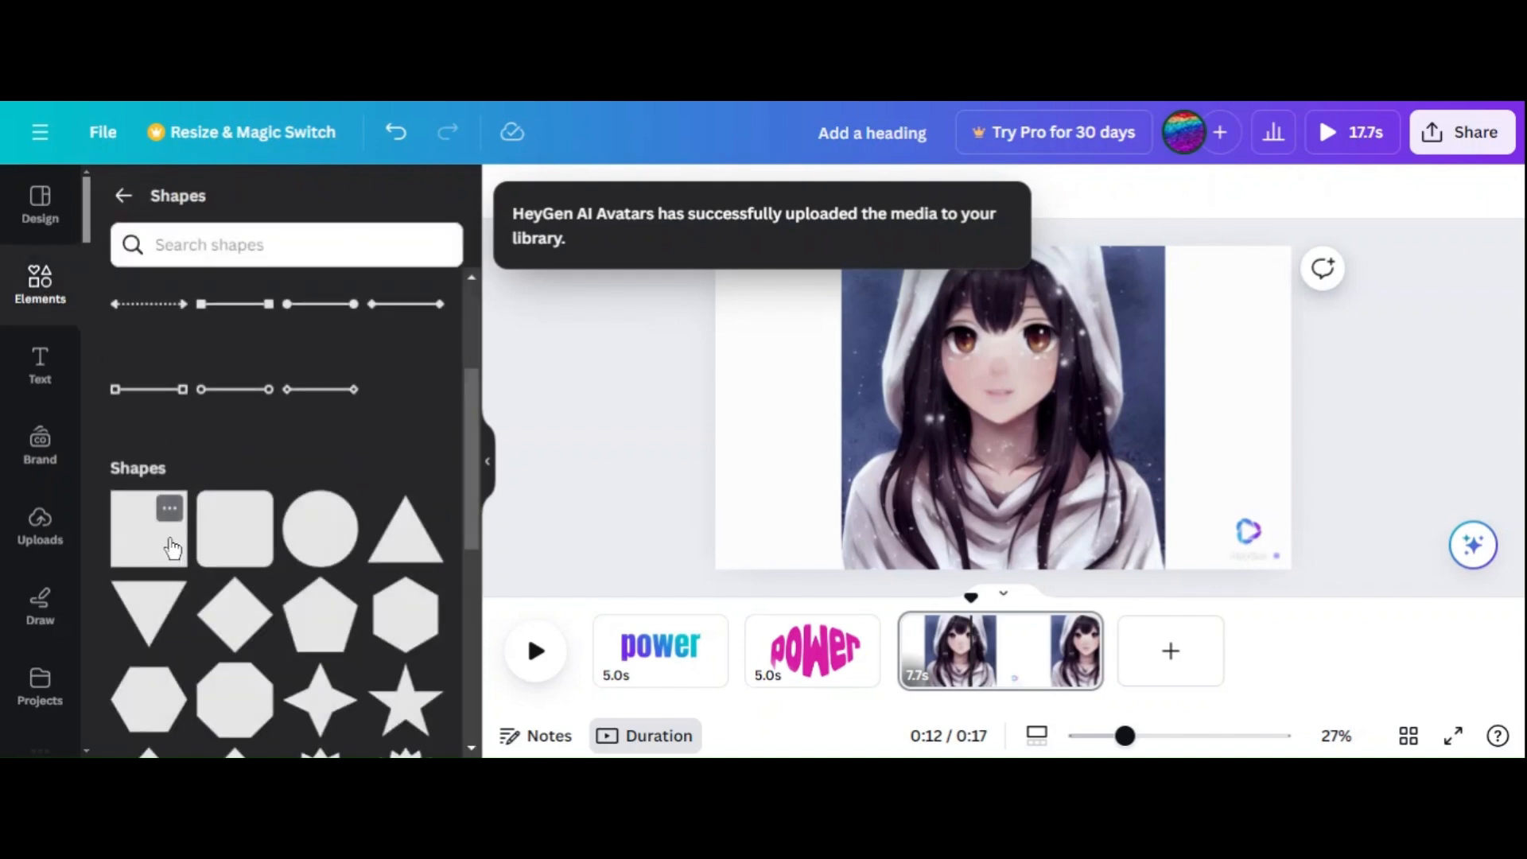
pyautogui.click(172, 549)
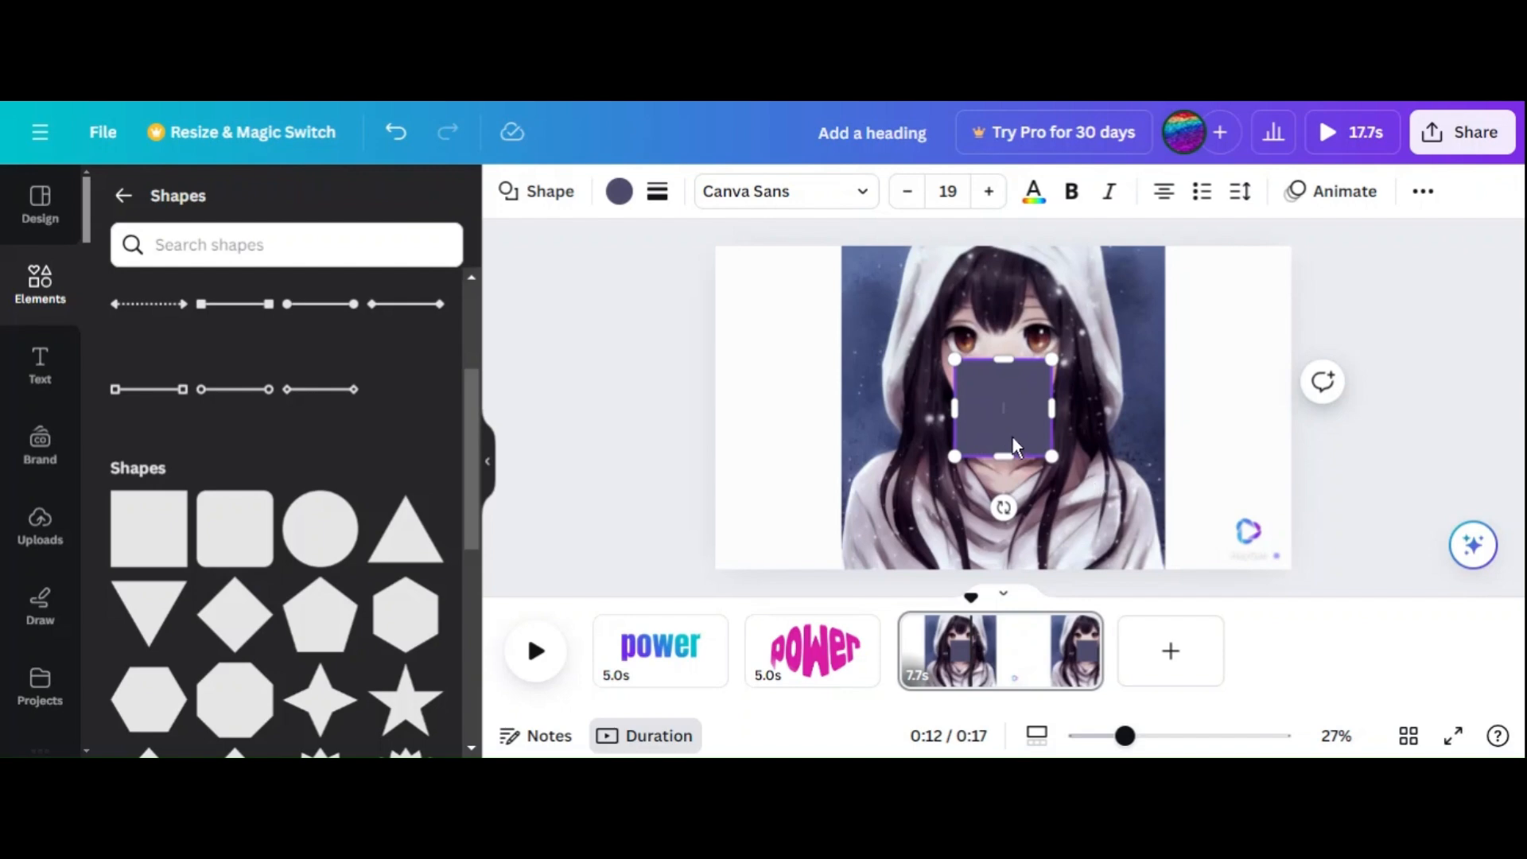
pyautogui.moveTo(1014, 445); pyautogui.dragTo(1246, 544)
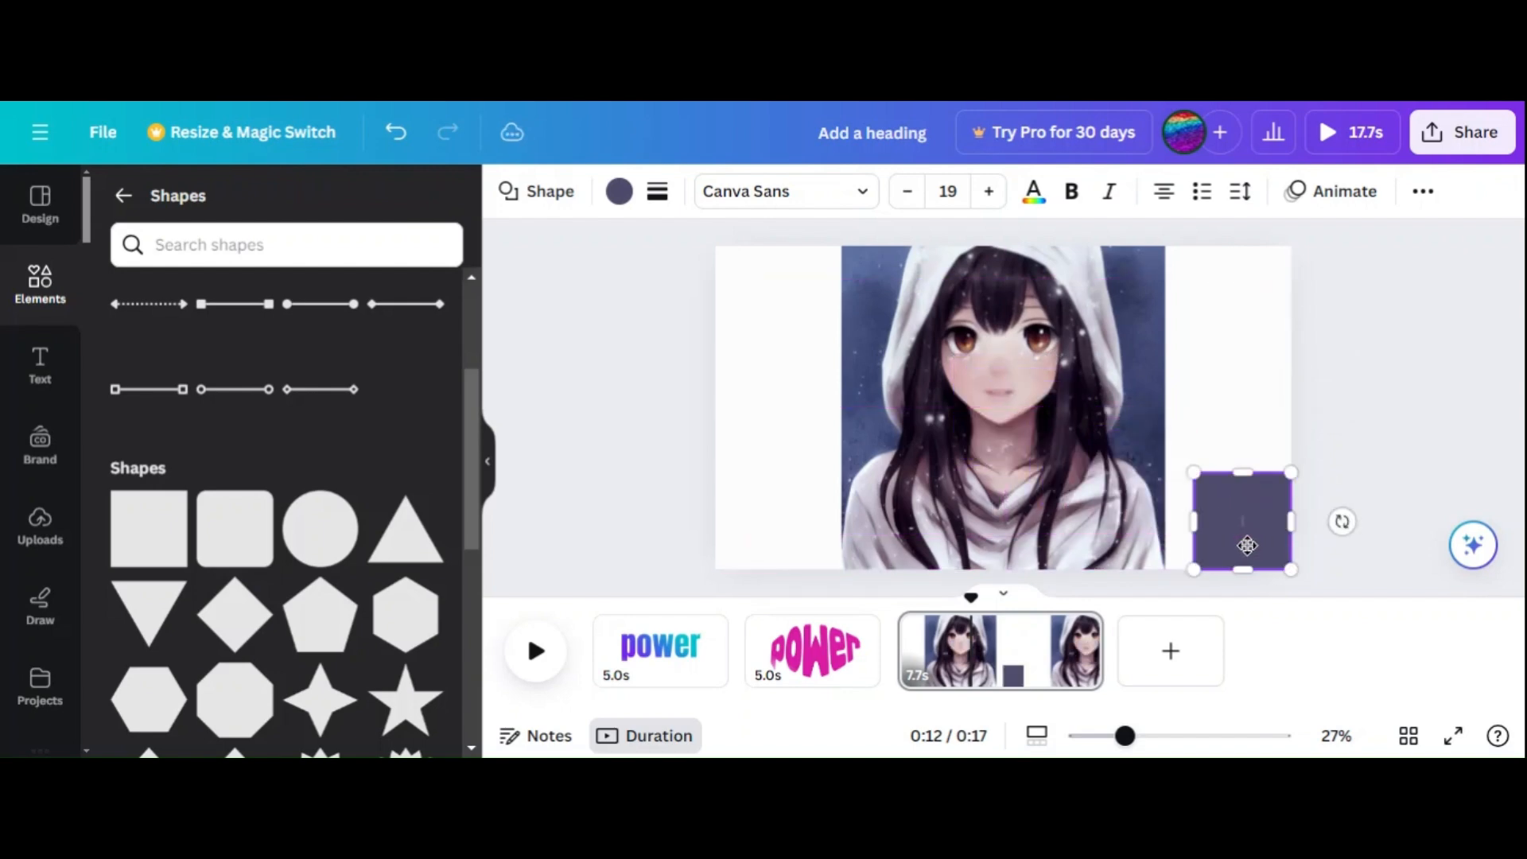
pyautogui.click(618, 191)
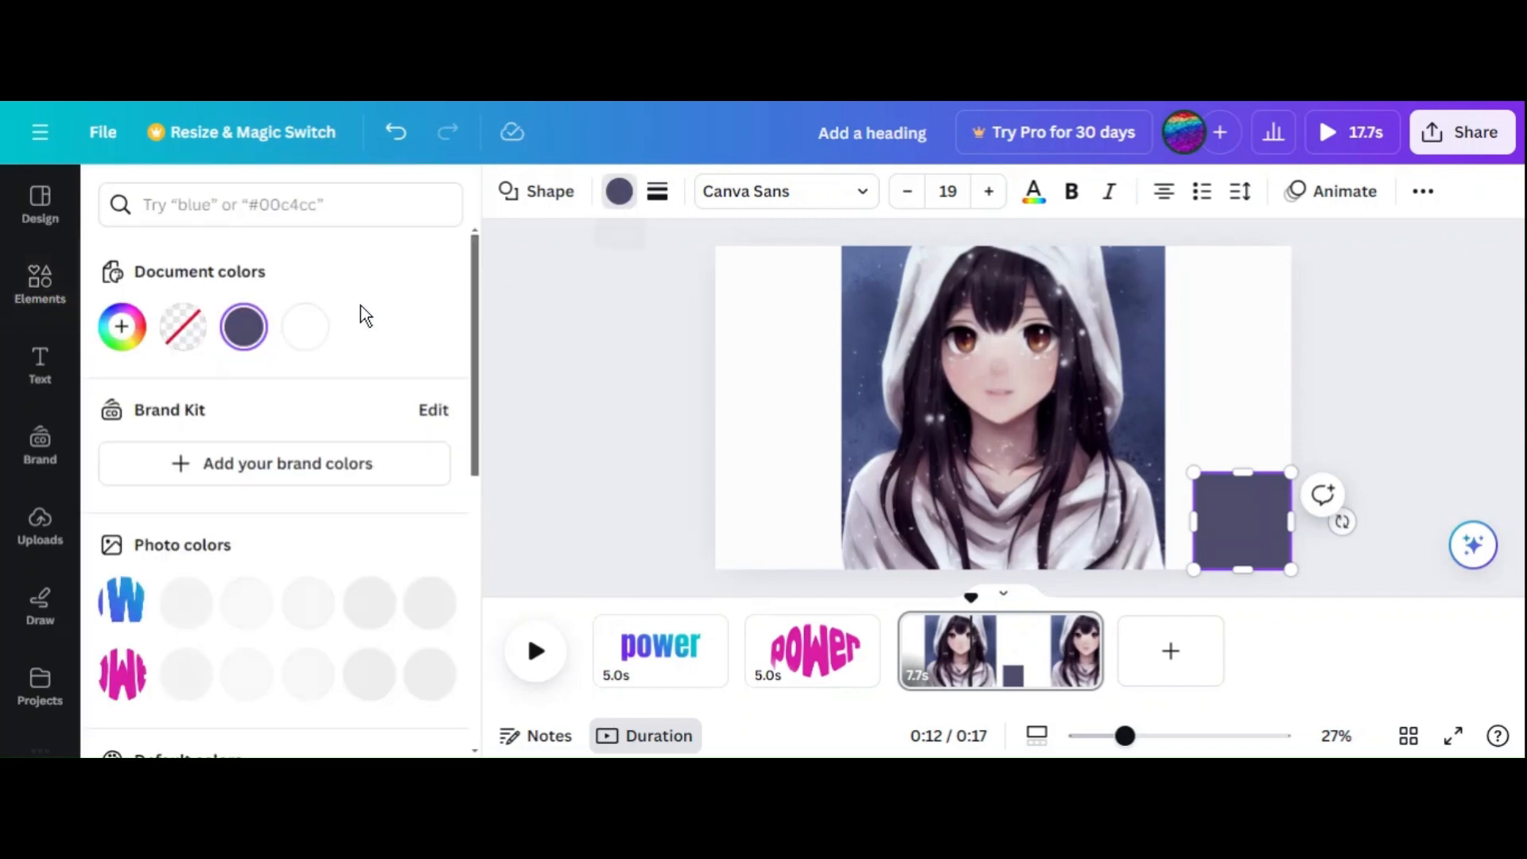
pyautogui.click(306, 326)
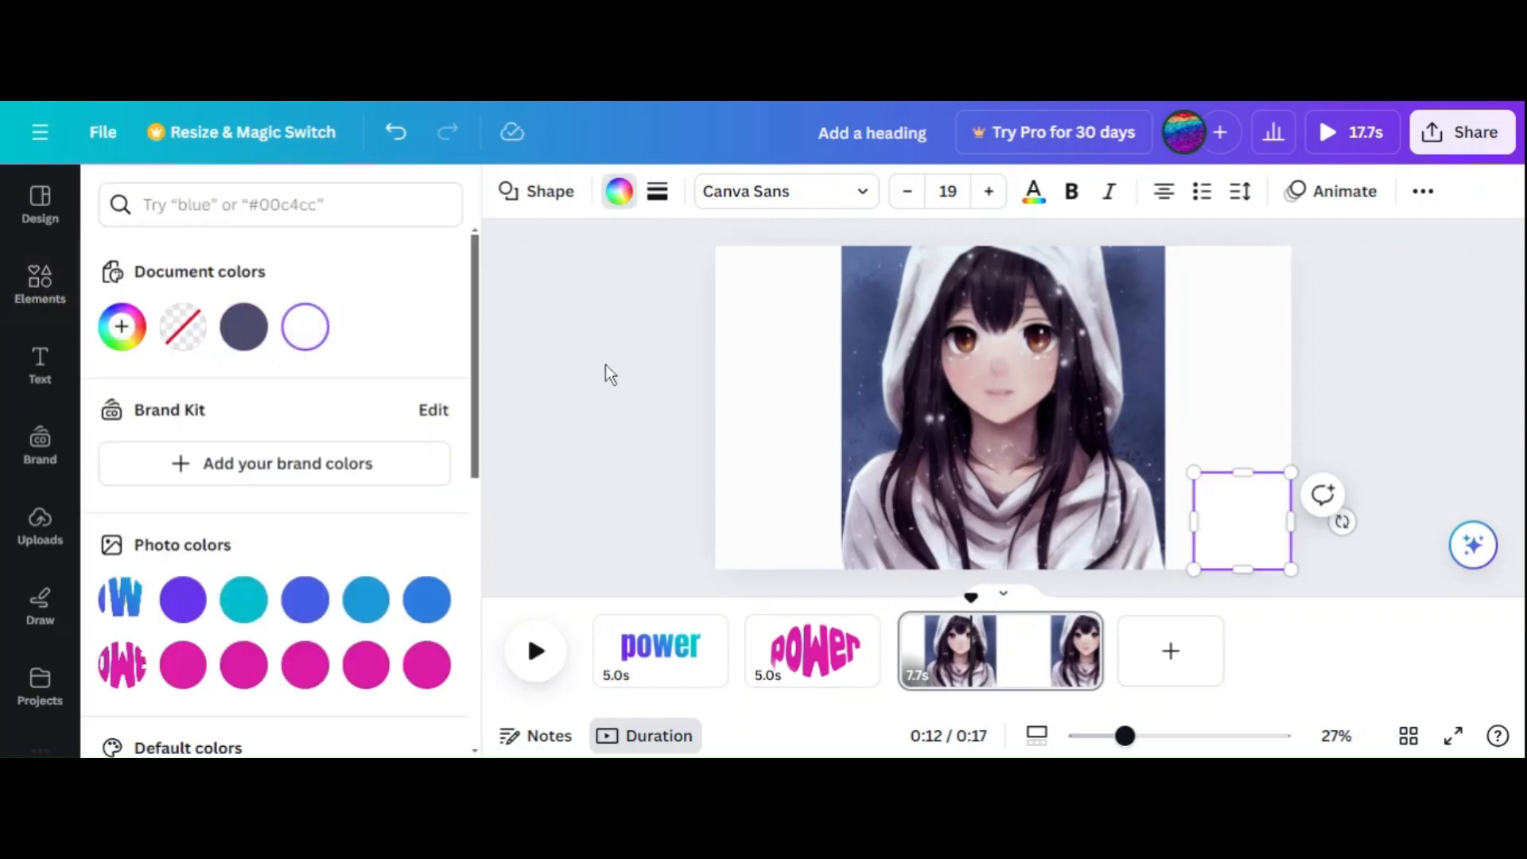
pyautogui.press('Escape')
pyautogui.click(631, 389)
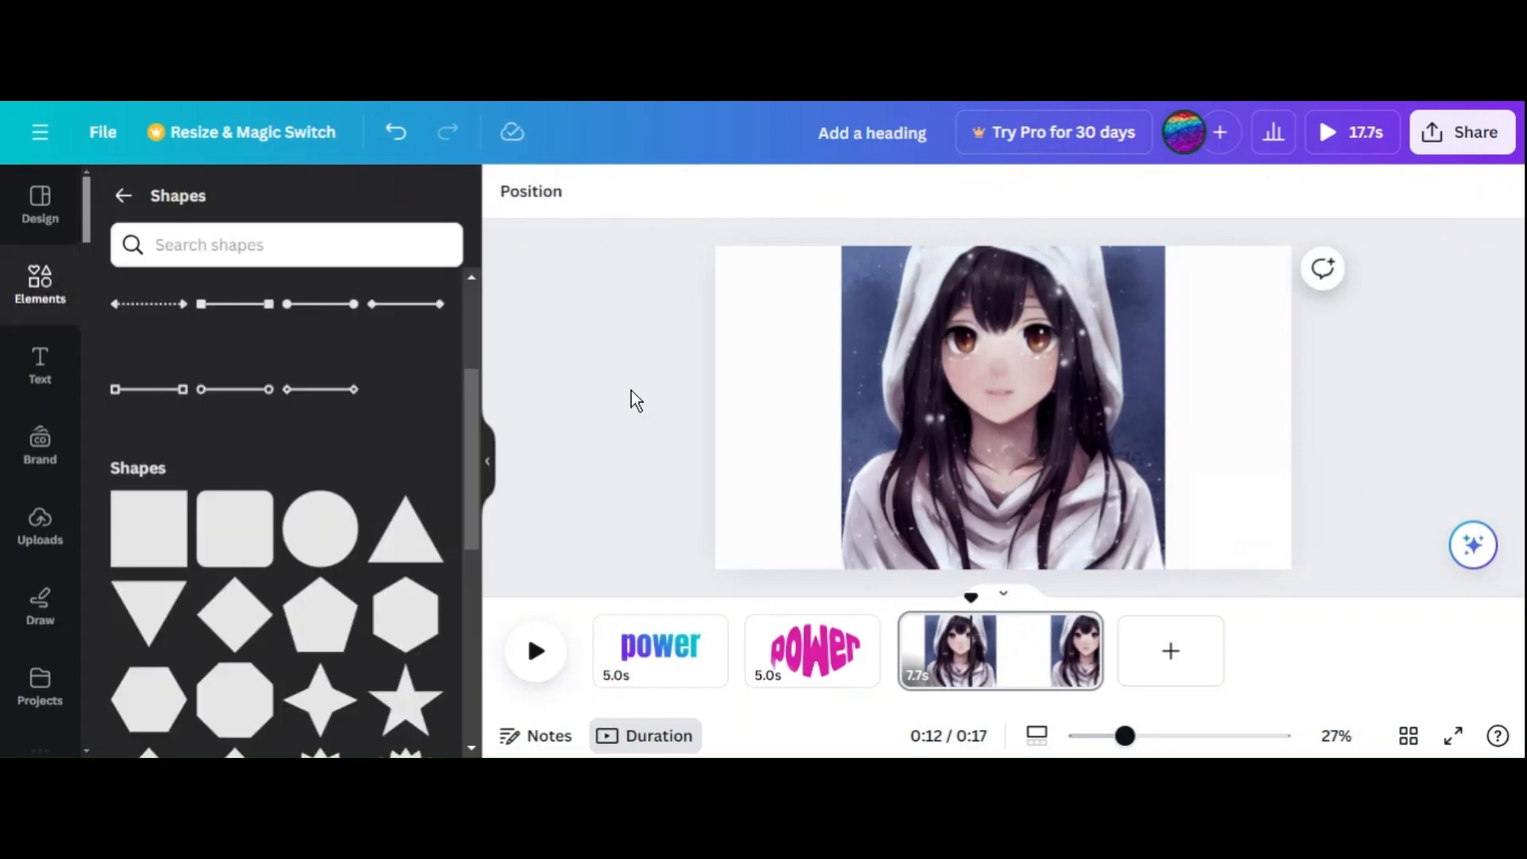
pyautogui.click(1010, 417)
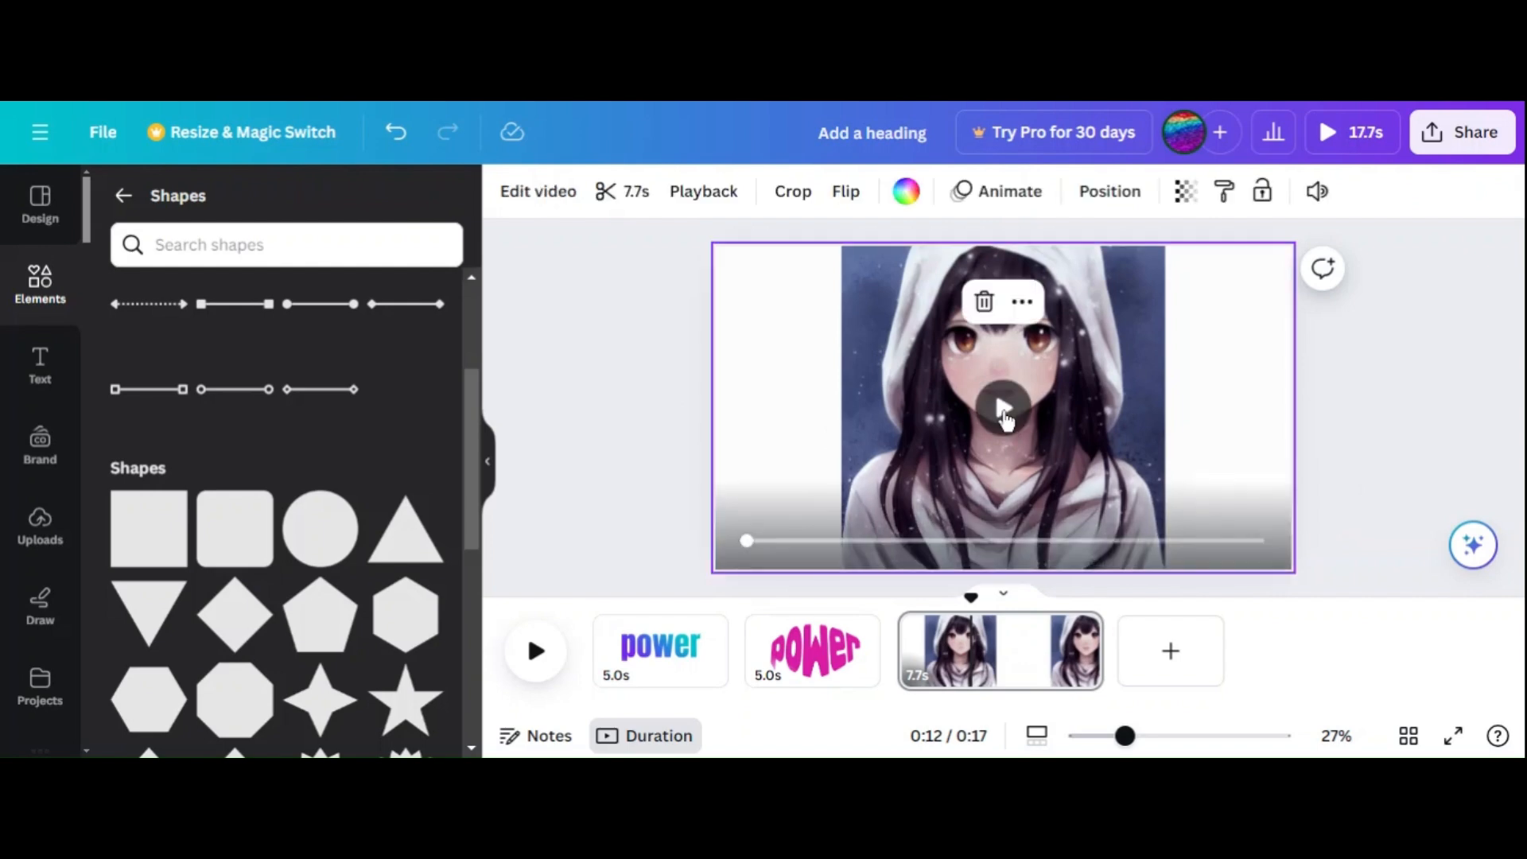
pyautogui.click(1006, 419)
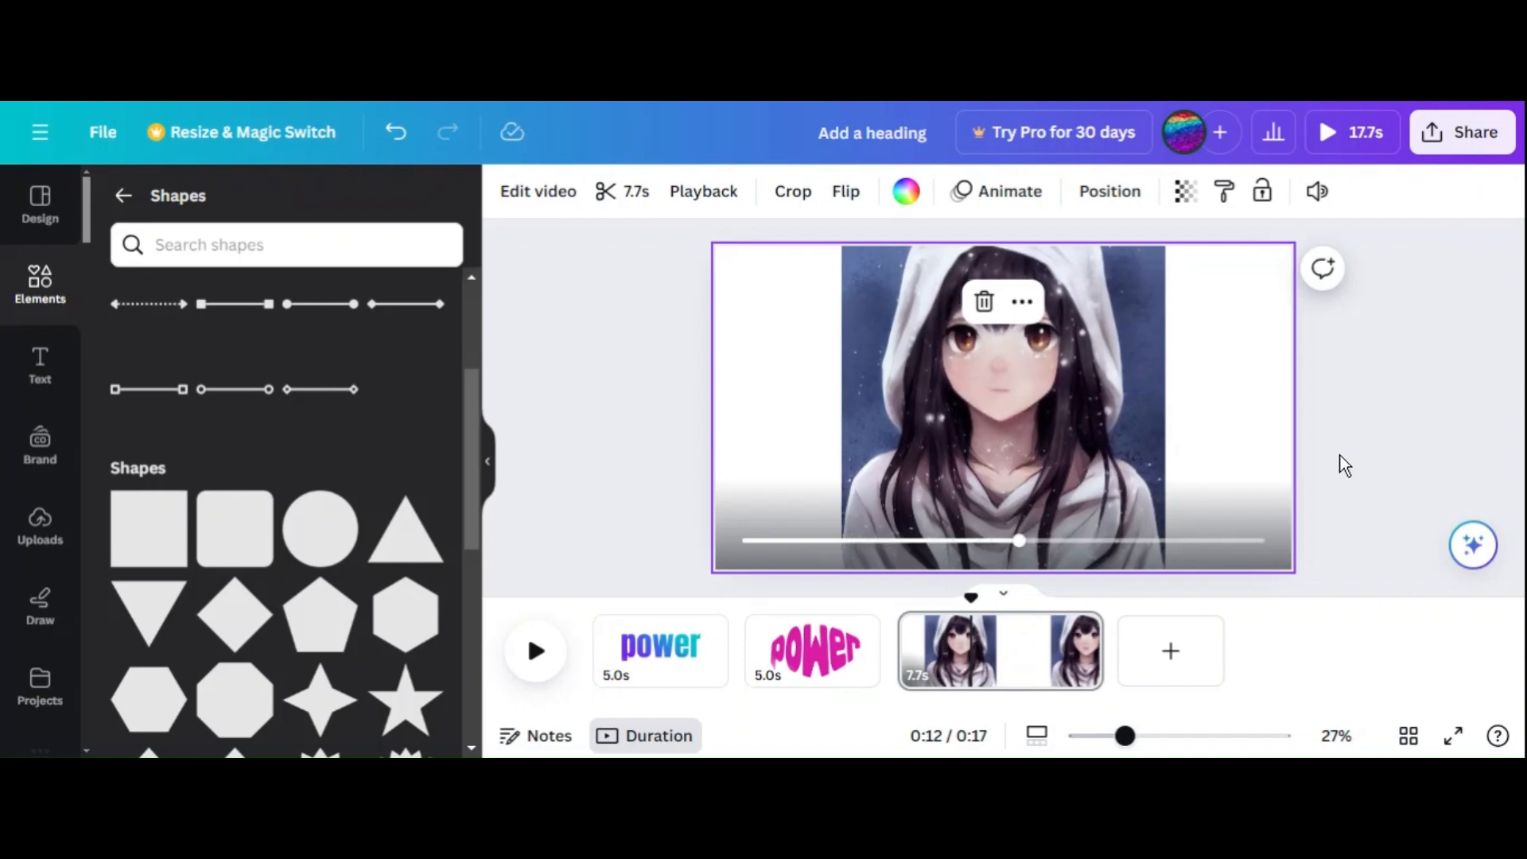
# - Add a fourth page, find the Character Builder app by searching for "character builder", and open it
pyautogui.click(1150, 655)
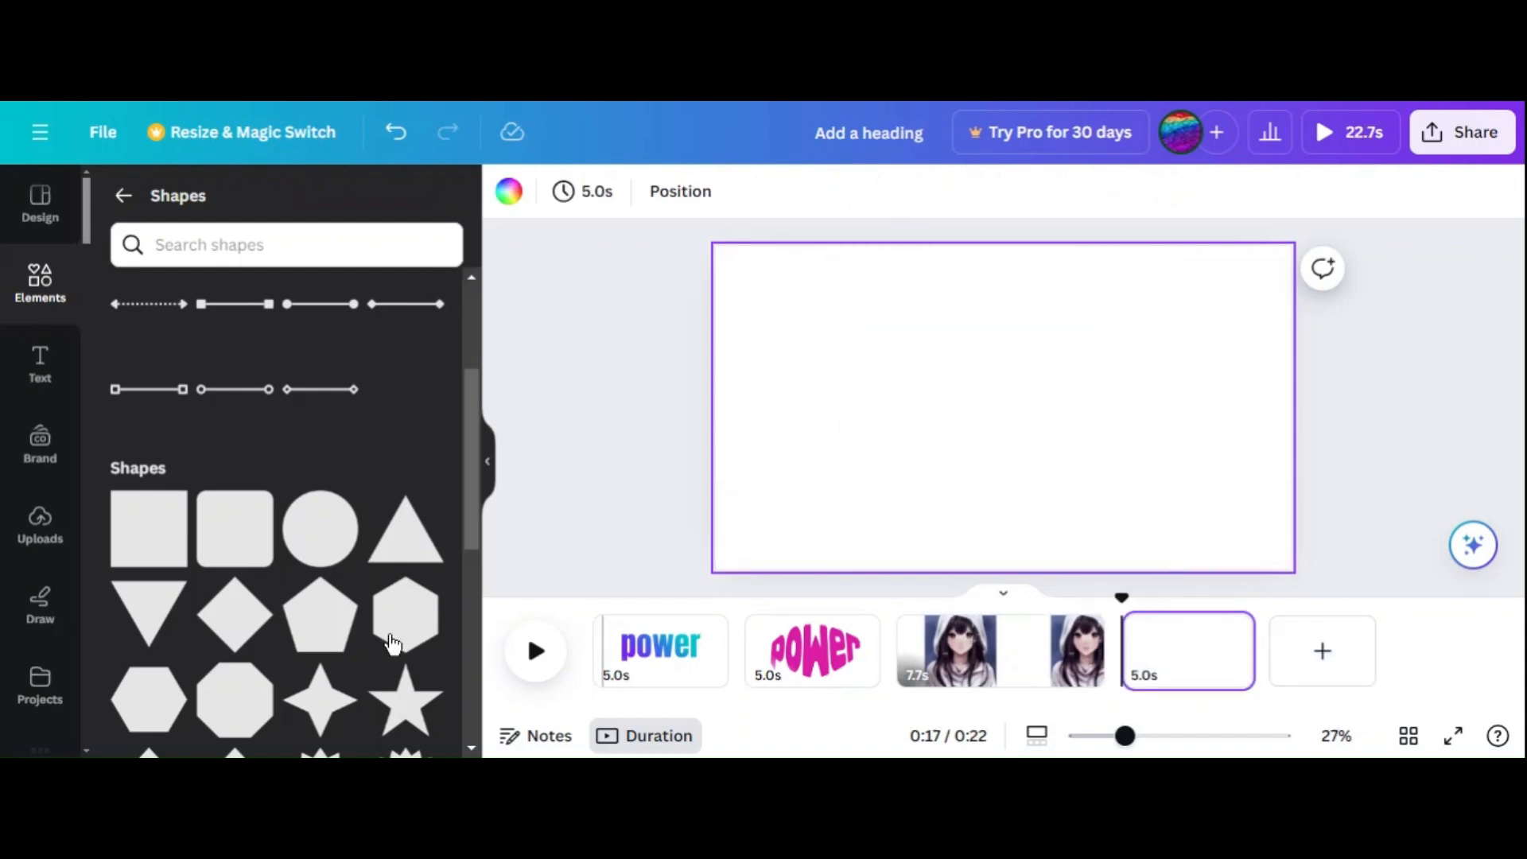
pyautogui.scroll(-1, 53, 700)
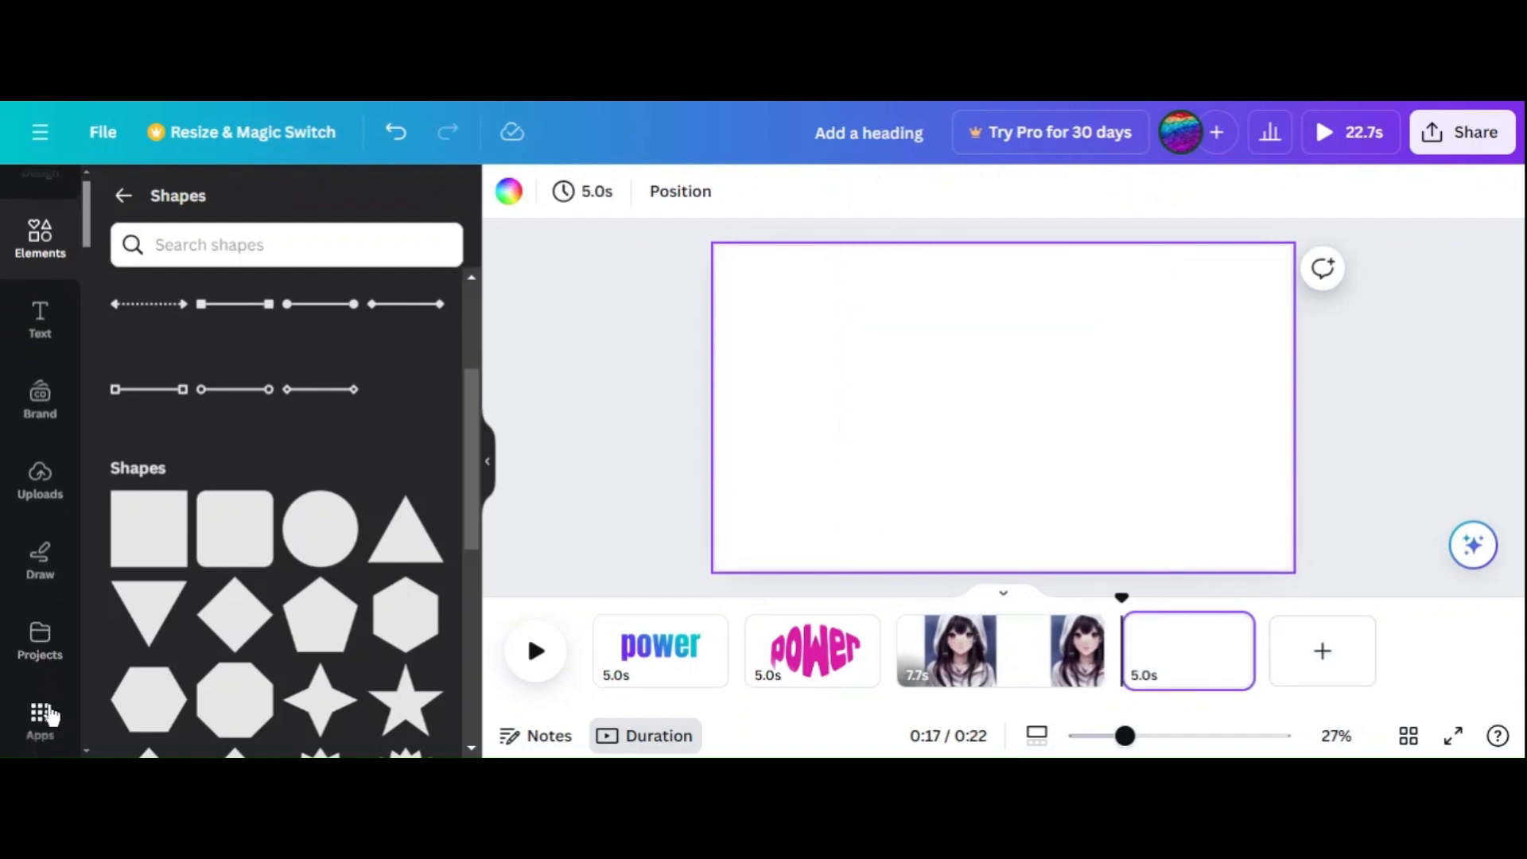
pyautogui.click(48, 714)
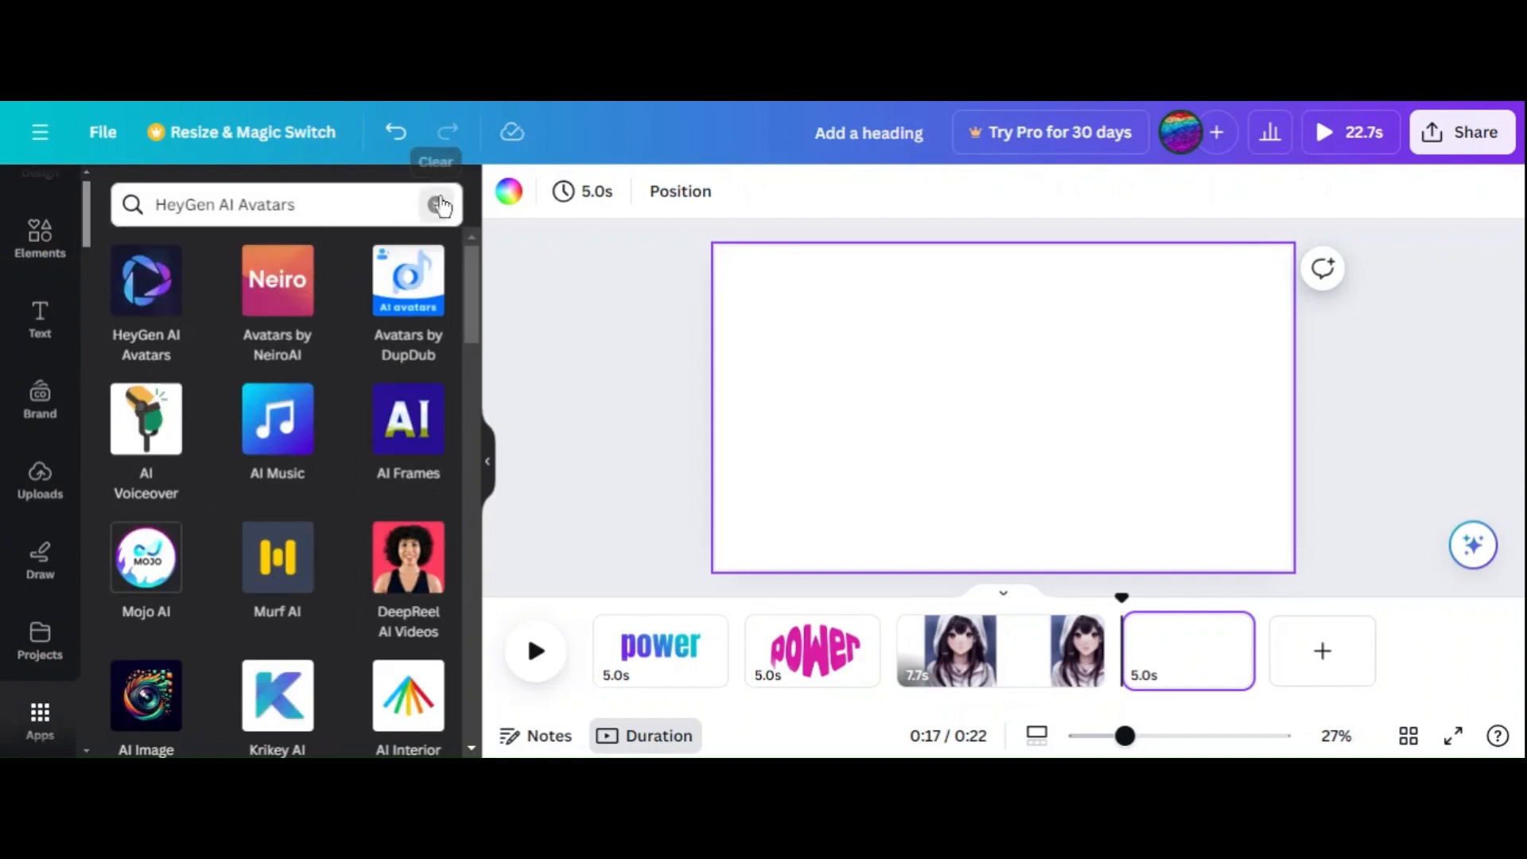
pyautogui.click(439, 208)
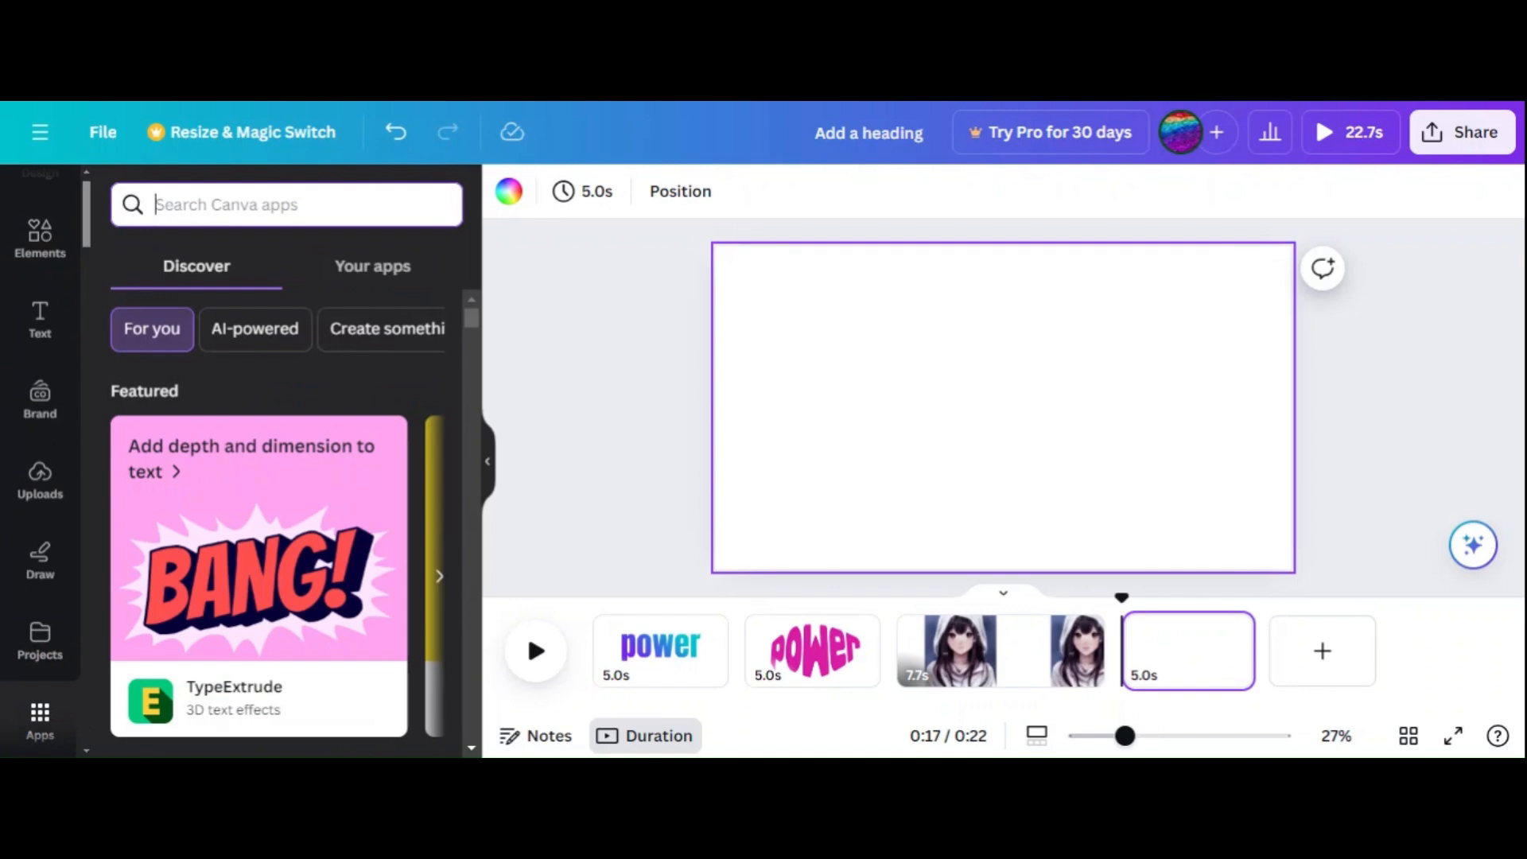
pyautogui.write('charac')
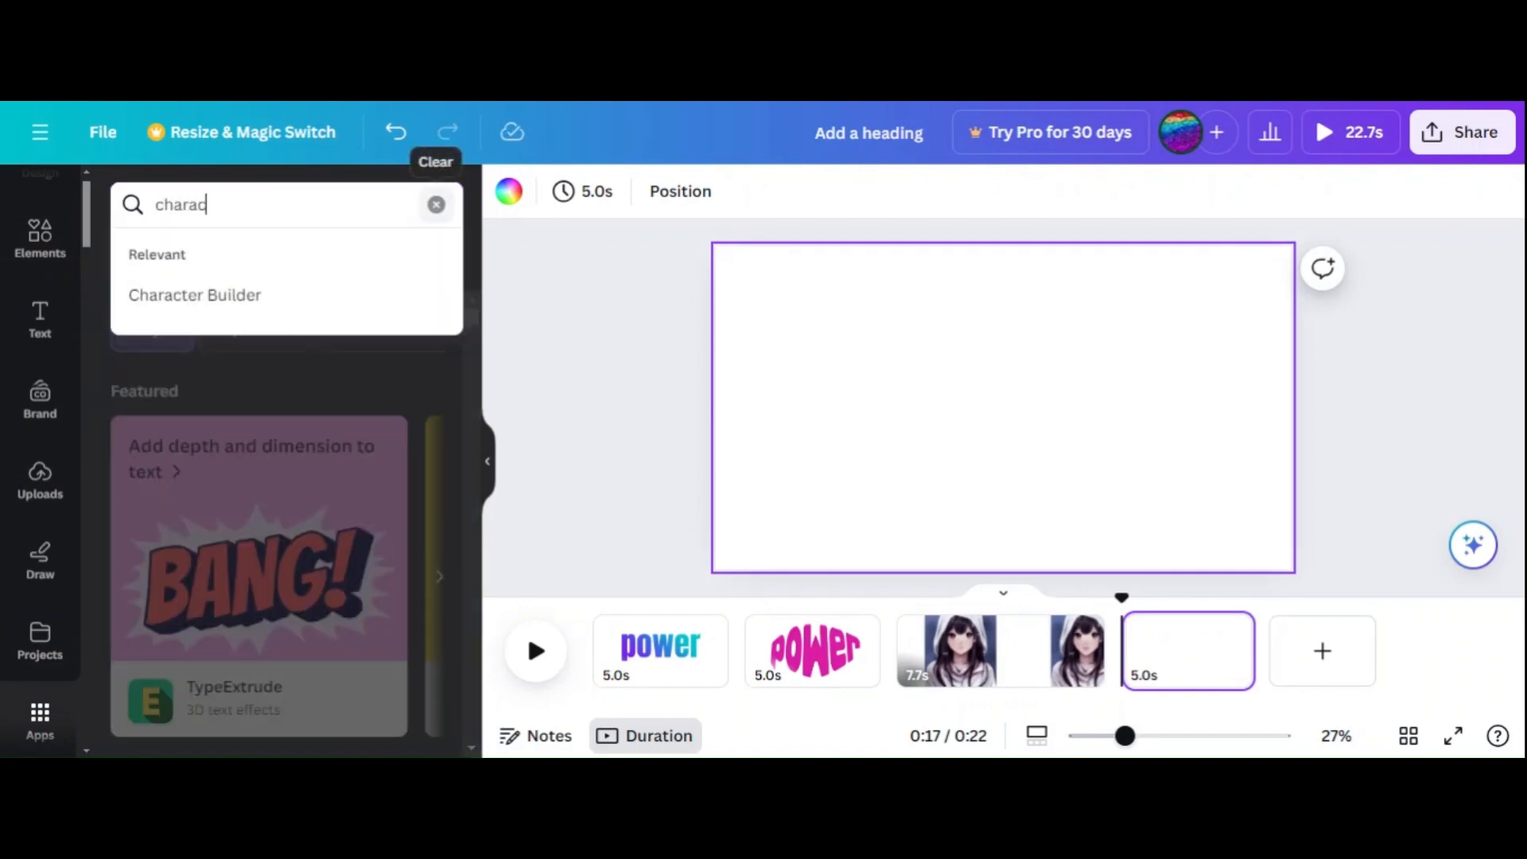
pyautogui.write('ter builder')
pyautogui.press('Return')
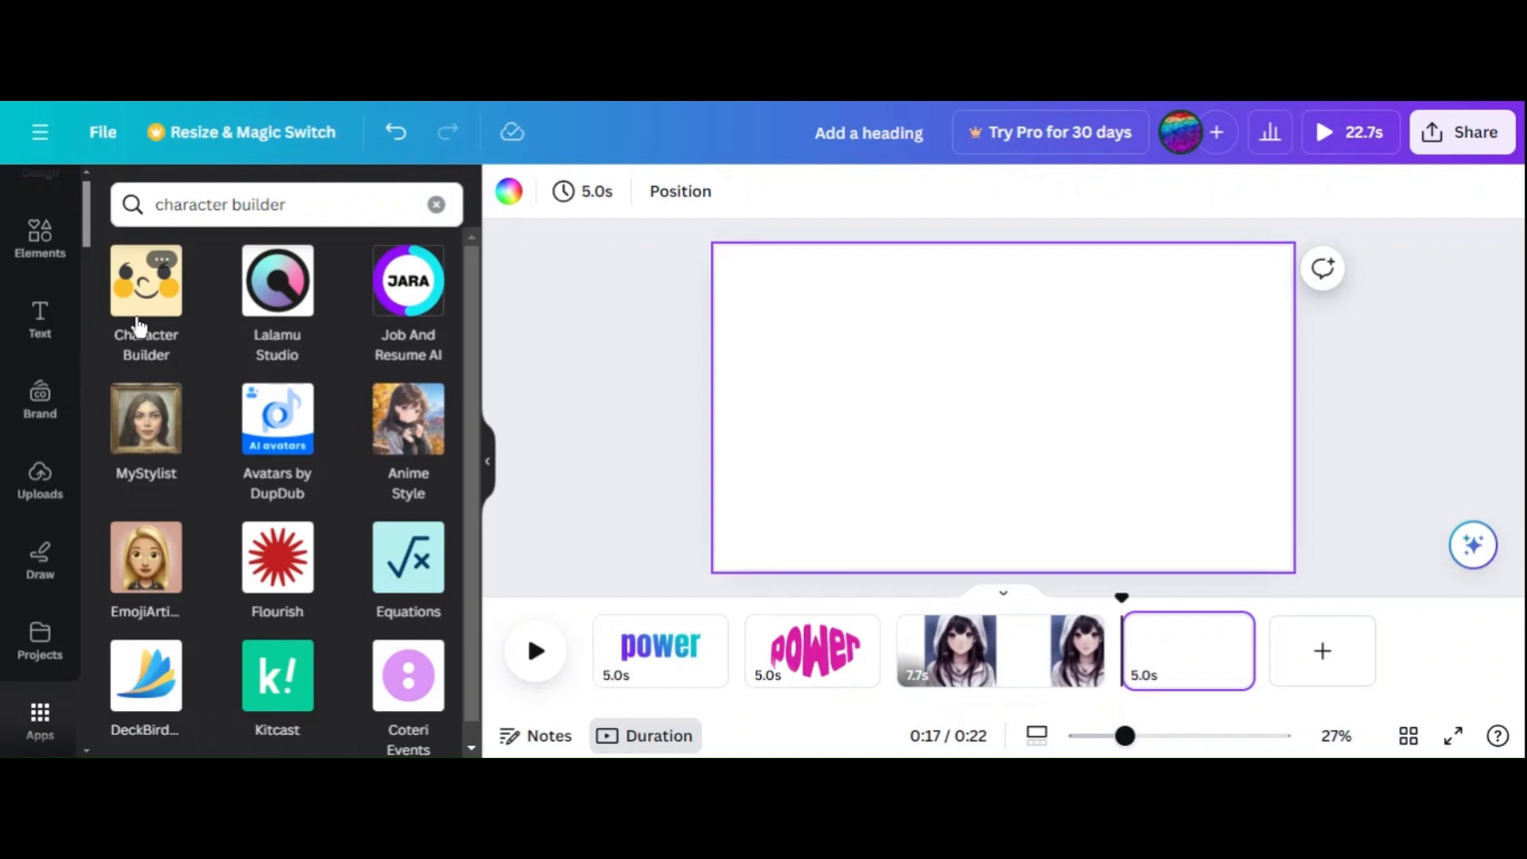
pyautogui.click(137, 325)
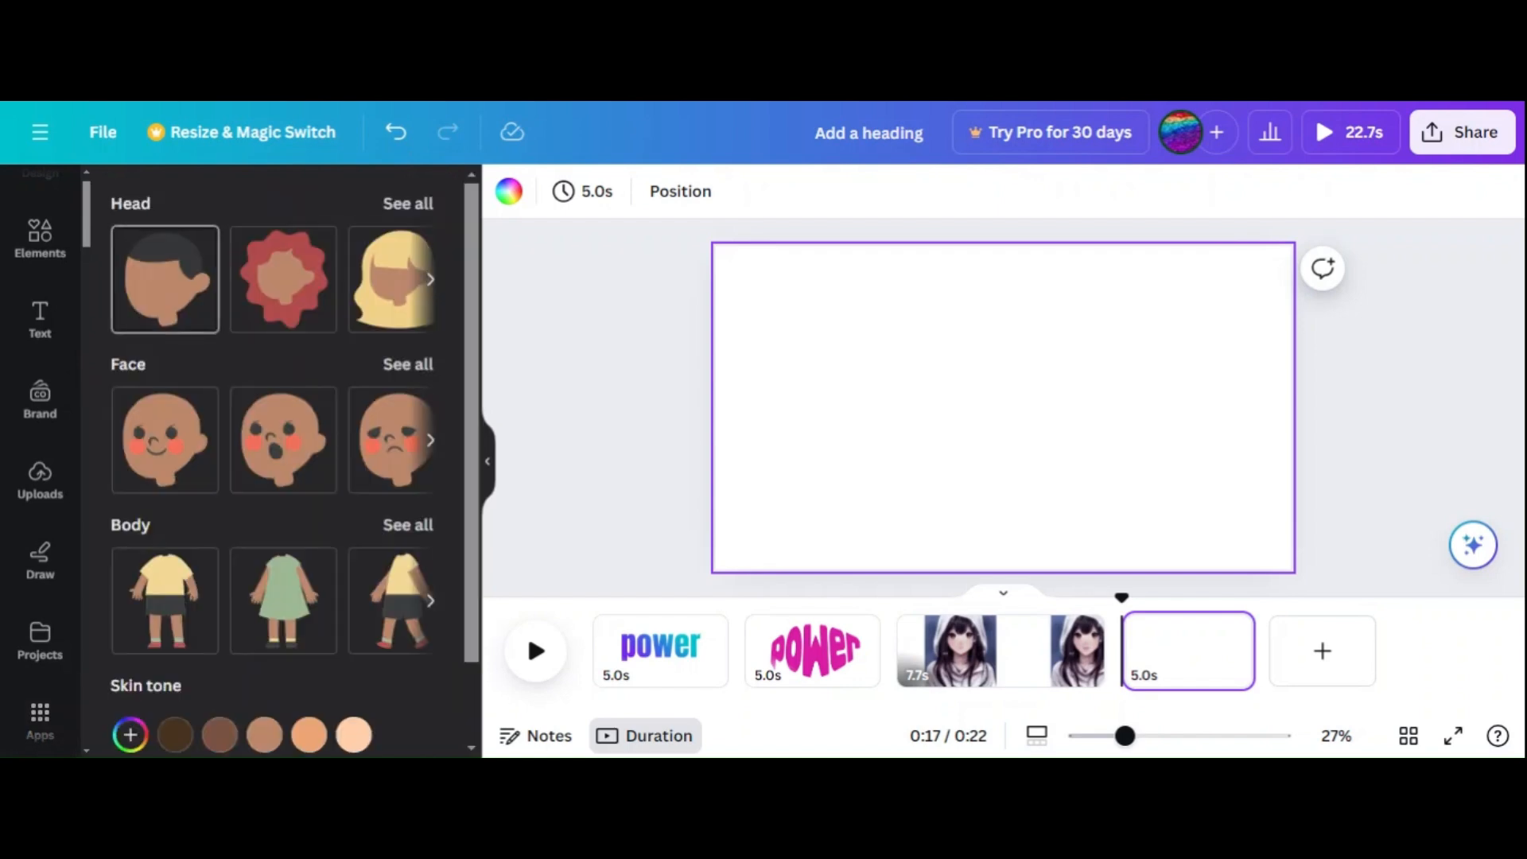
# - Browse the head styles and start a character with the lightest preset skin tone
pyautogui.click(430, 282)
pyautogui.click(430, 282)
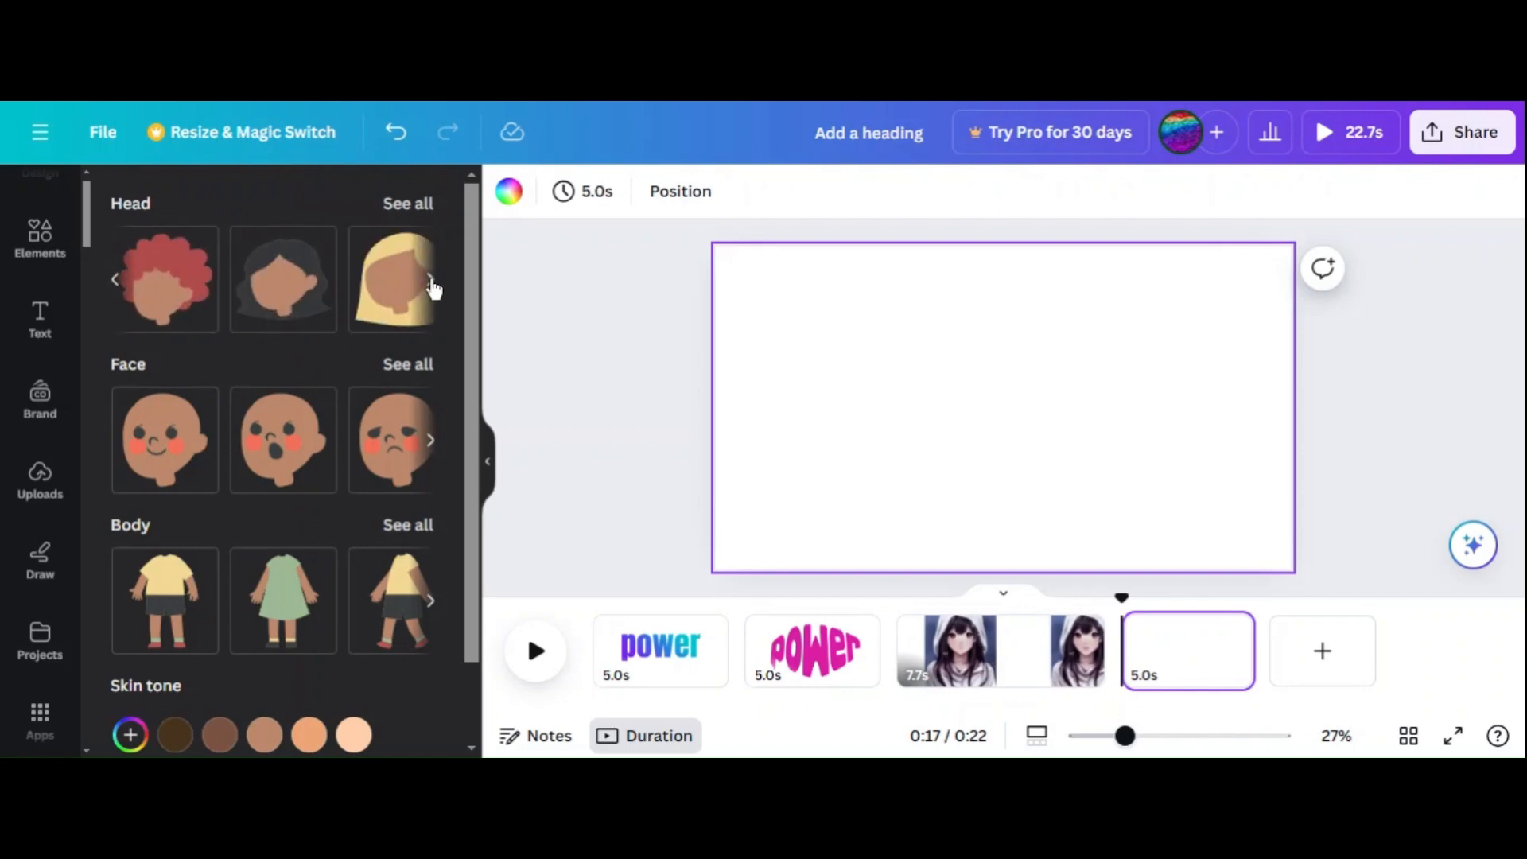
pyautogui.click(430, 282)
pyautogui.click(430, 282)
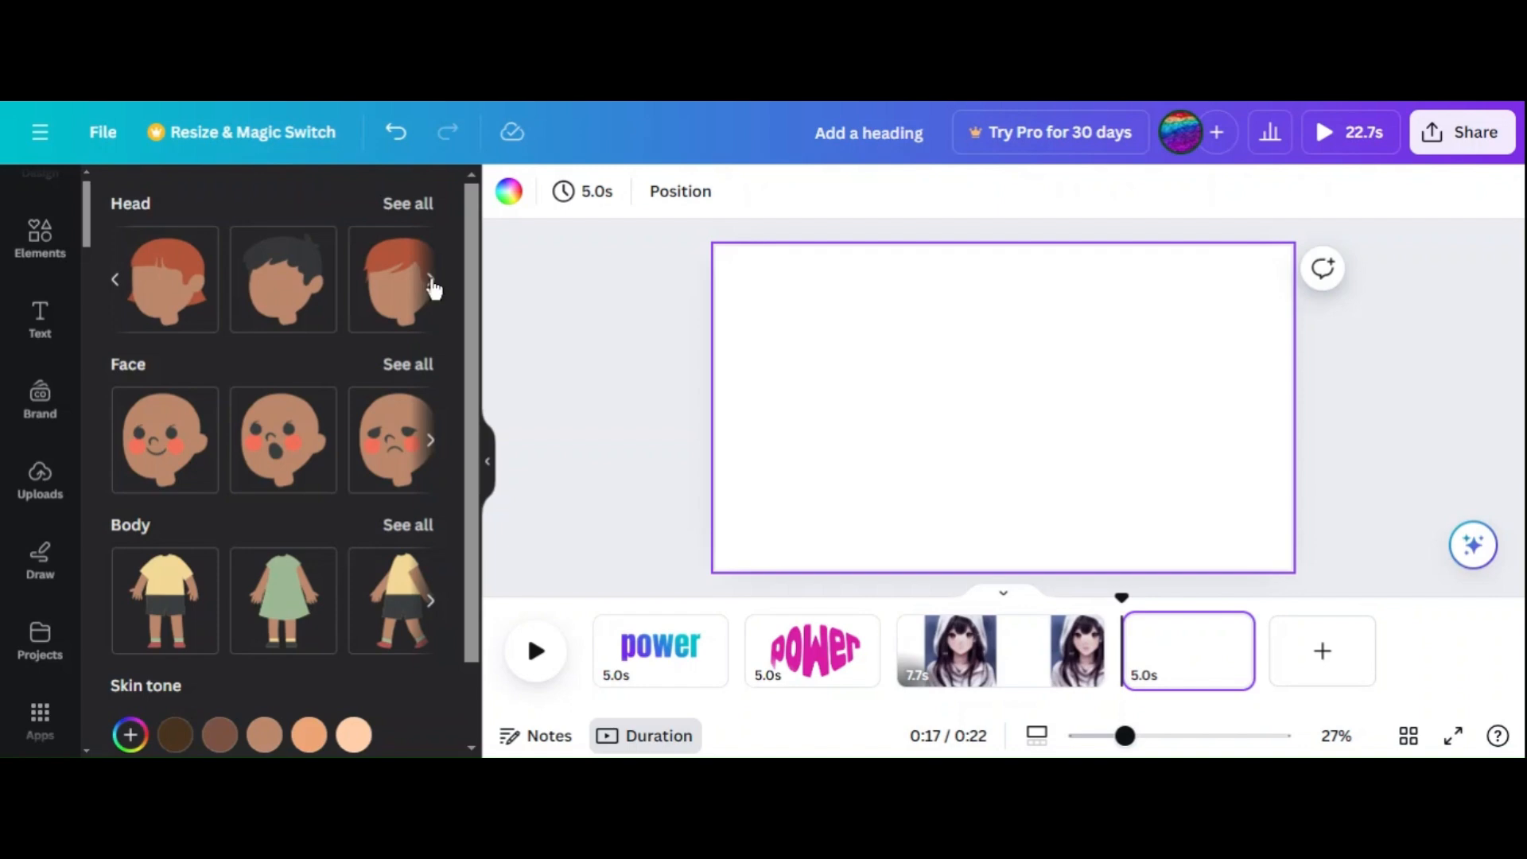
pyautogui.click(431, 283)
pyautogui.scroll(-1, 434, 289)
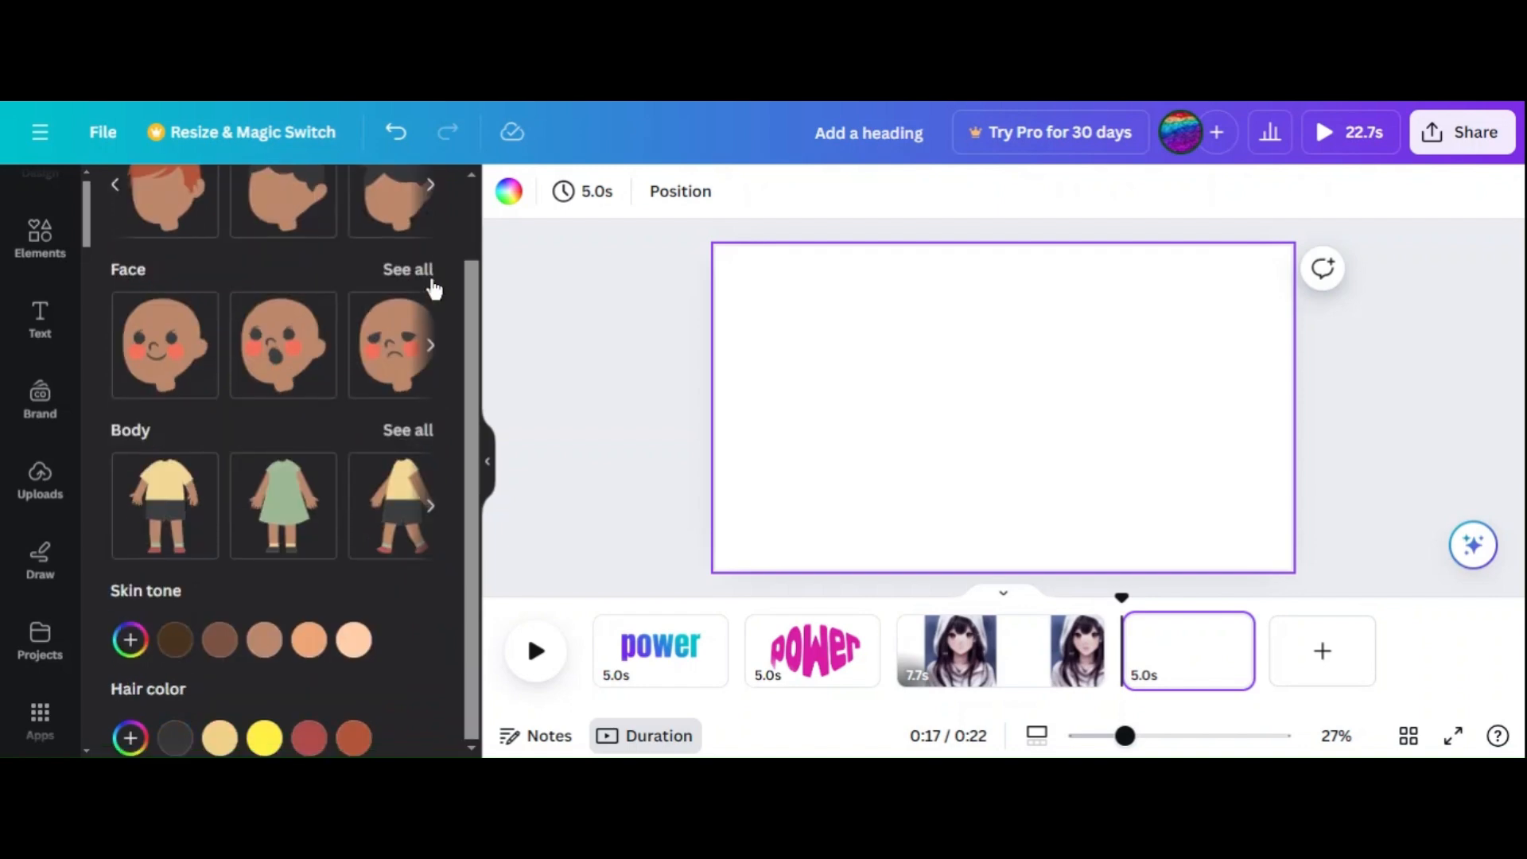
pyautogui.click(352, 640)
# - Give the character the long wavy hairstyle with bangs and the open-mouthed surprised face
pyautogui.scroll(1, 350, 642)
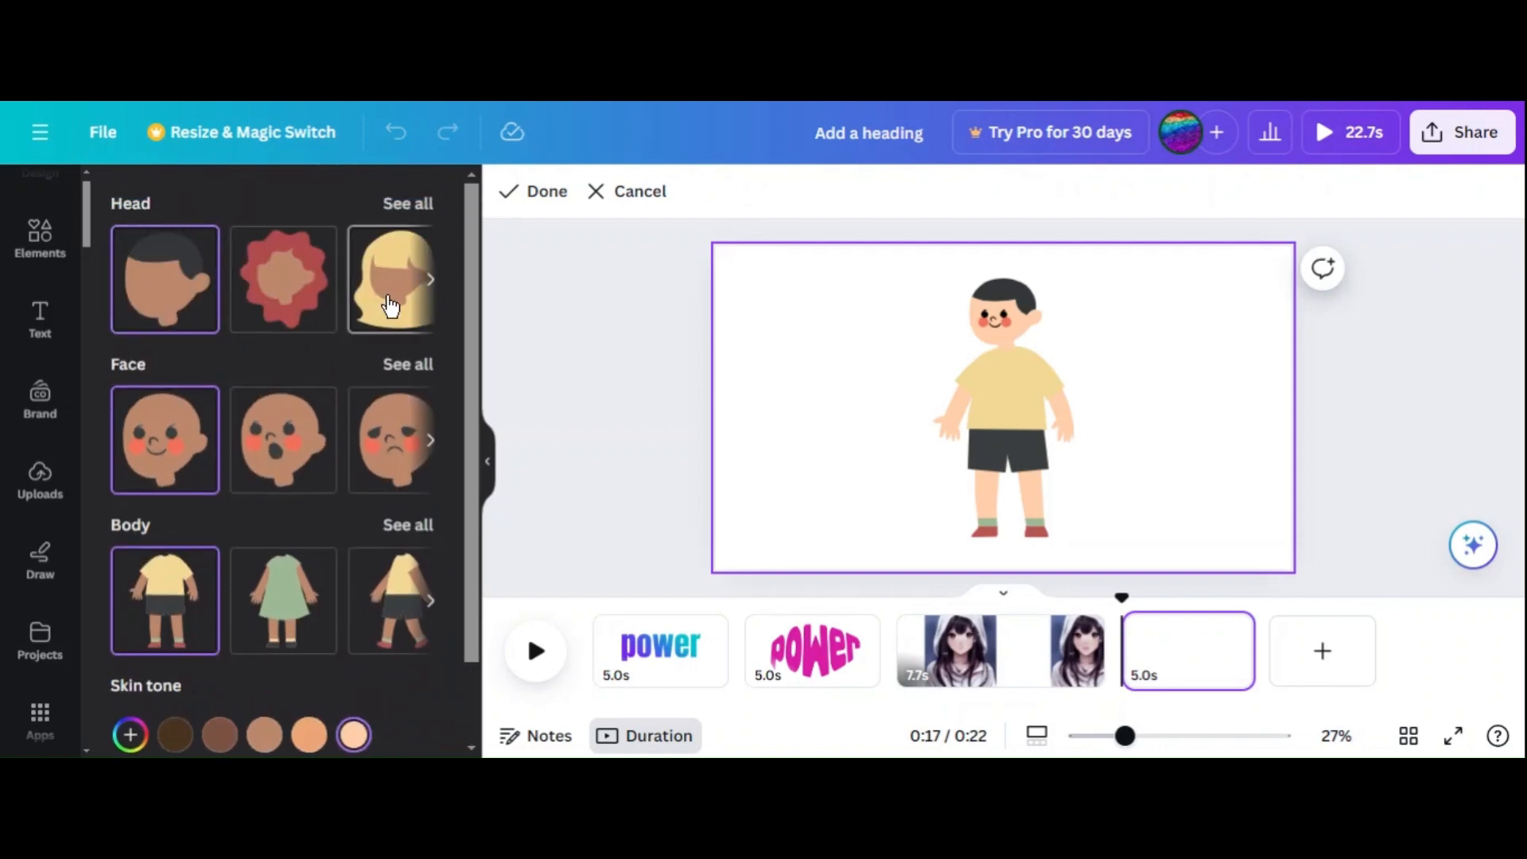
pyautogui.click(389, 306)
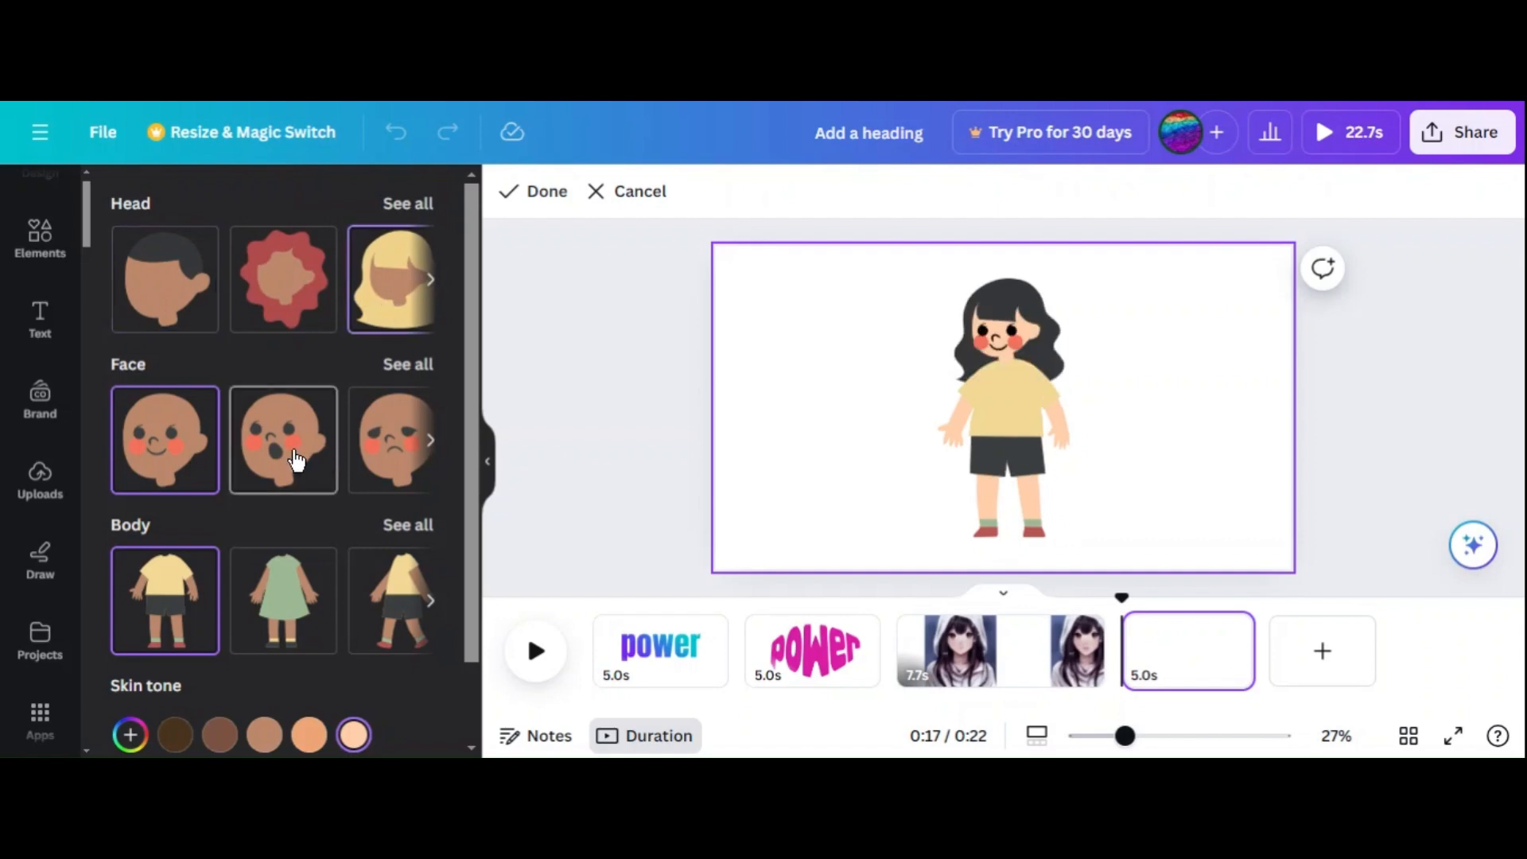
pyautogui.click(334, 461)
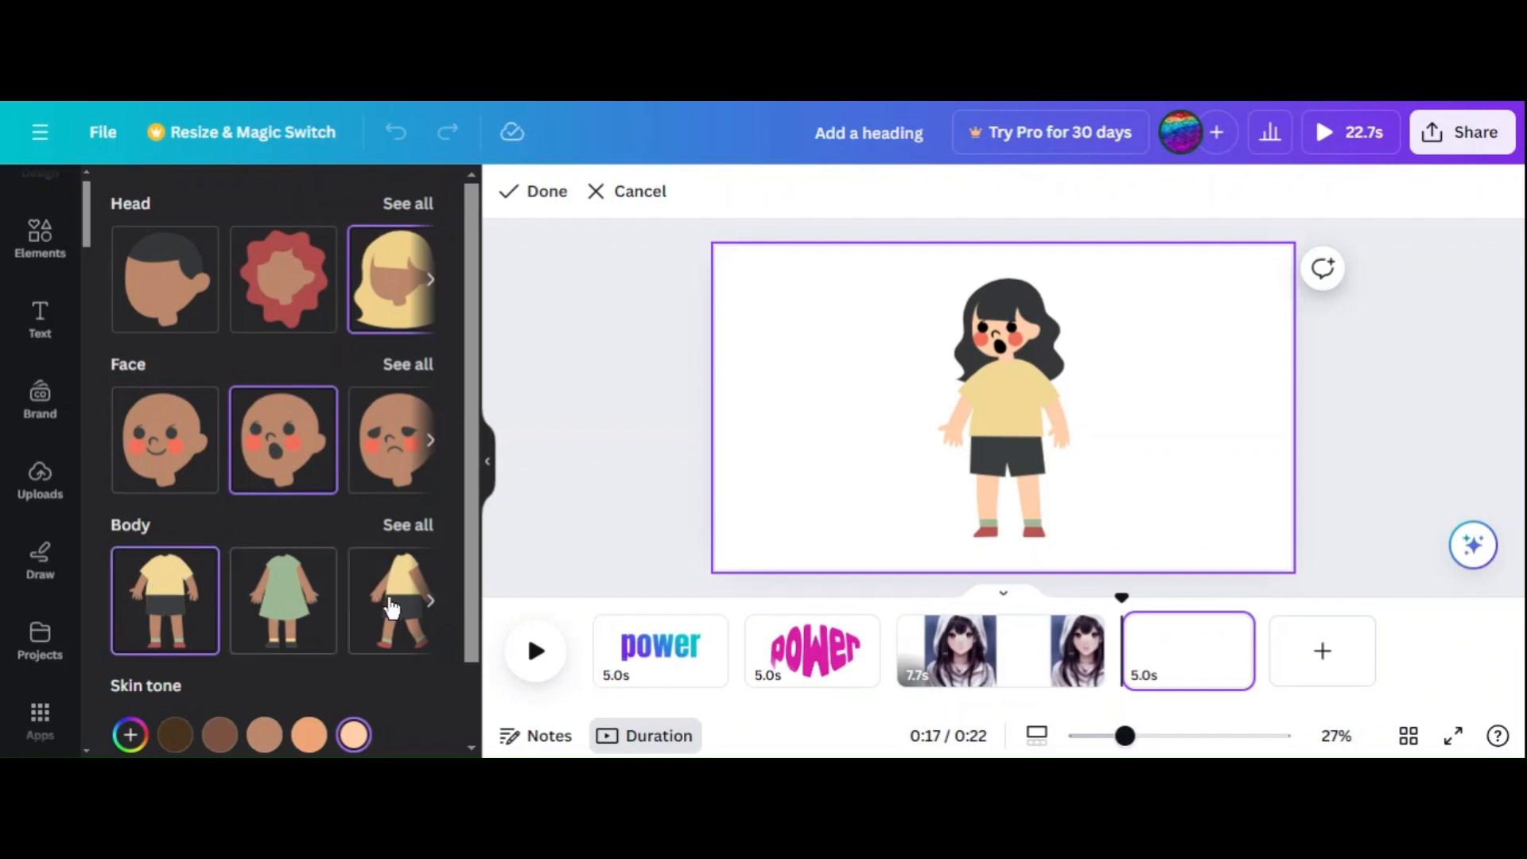
# - Give the character the running body in yellow shirt and dark shorts, and set the hair color to reddish orange
pyautogui.click(430, 602)
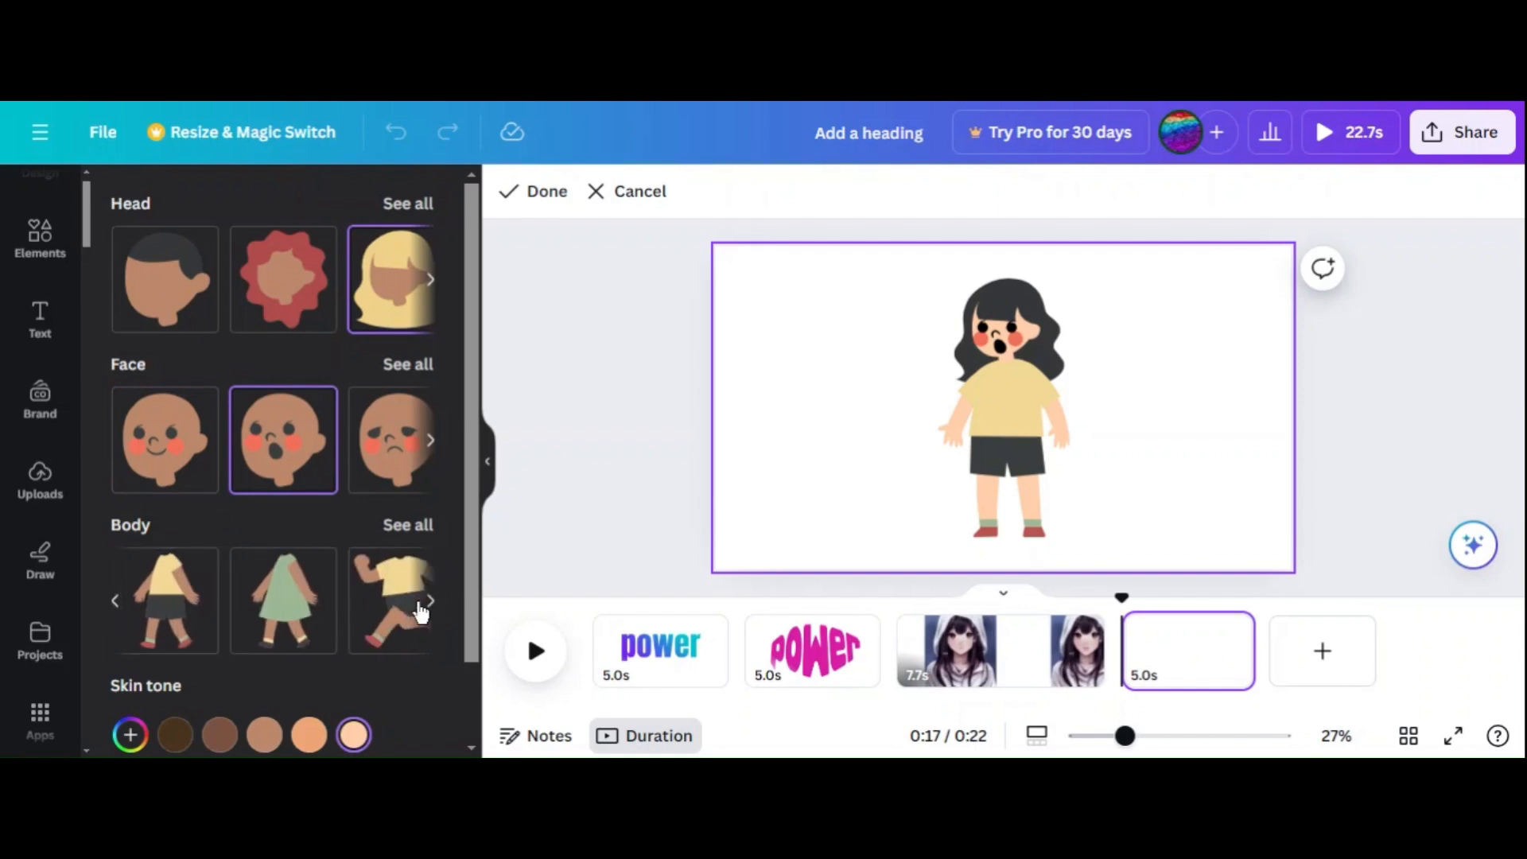
pyautogui.click(405, 607)
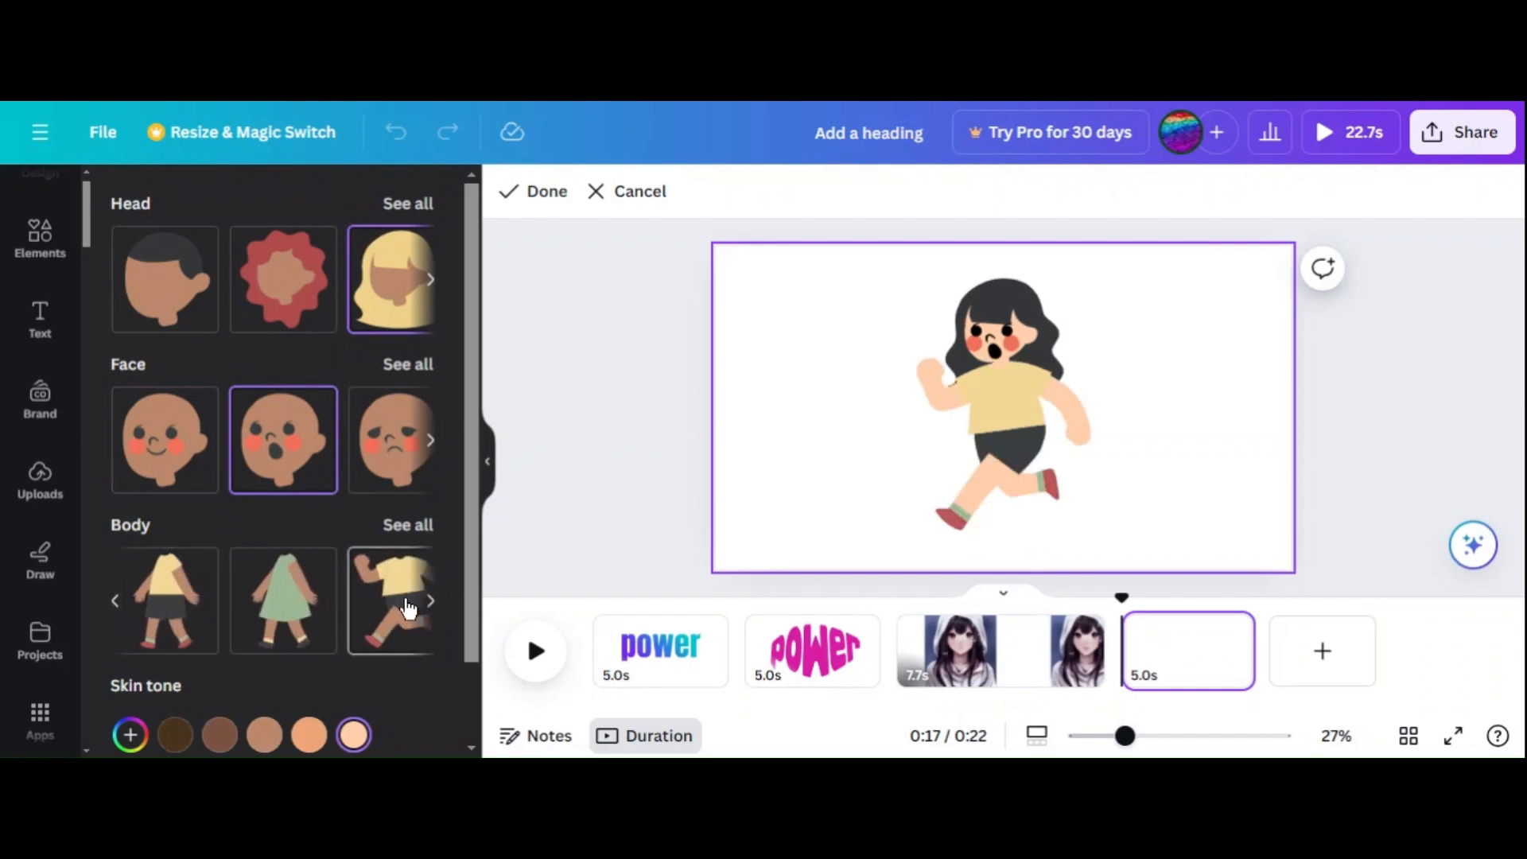
pyautogui.scroll(-2, 407, 609)
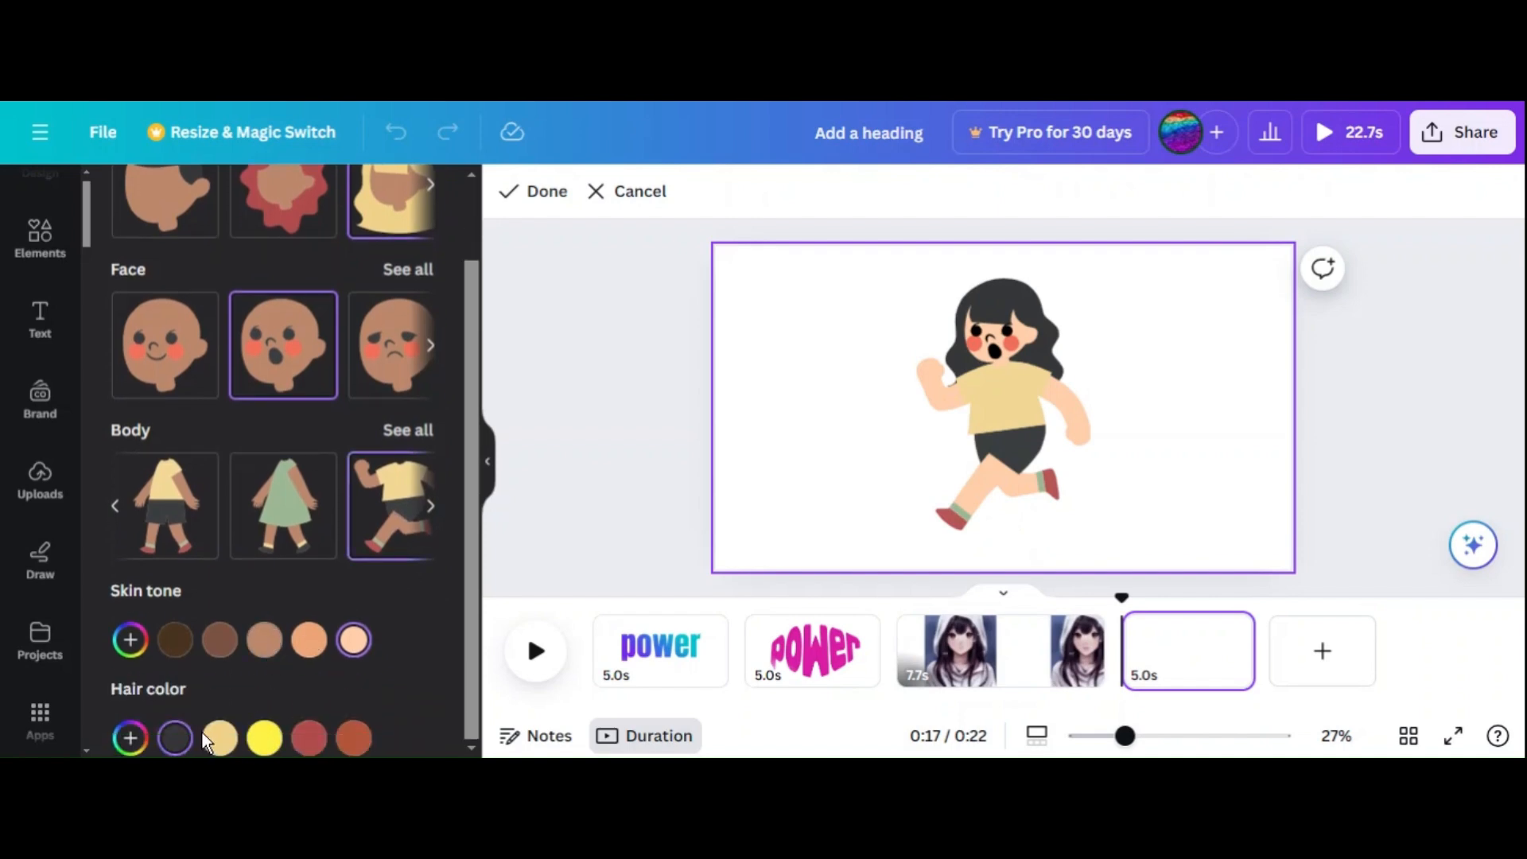
pyautogui.click(358, 738)
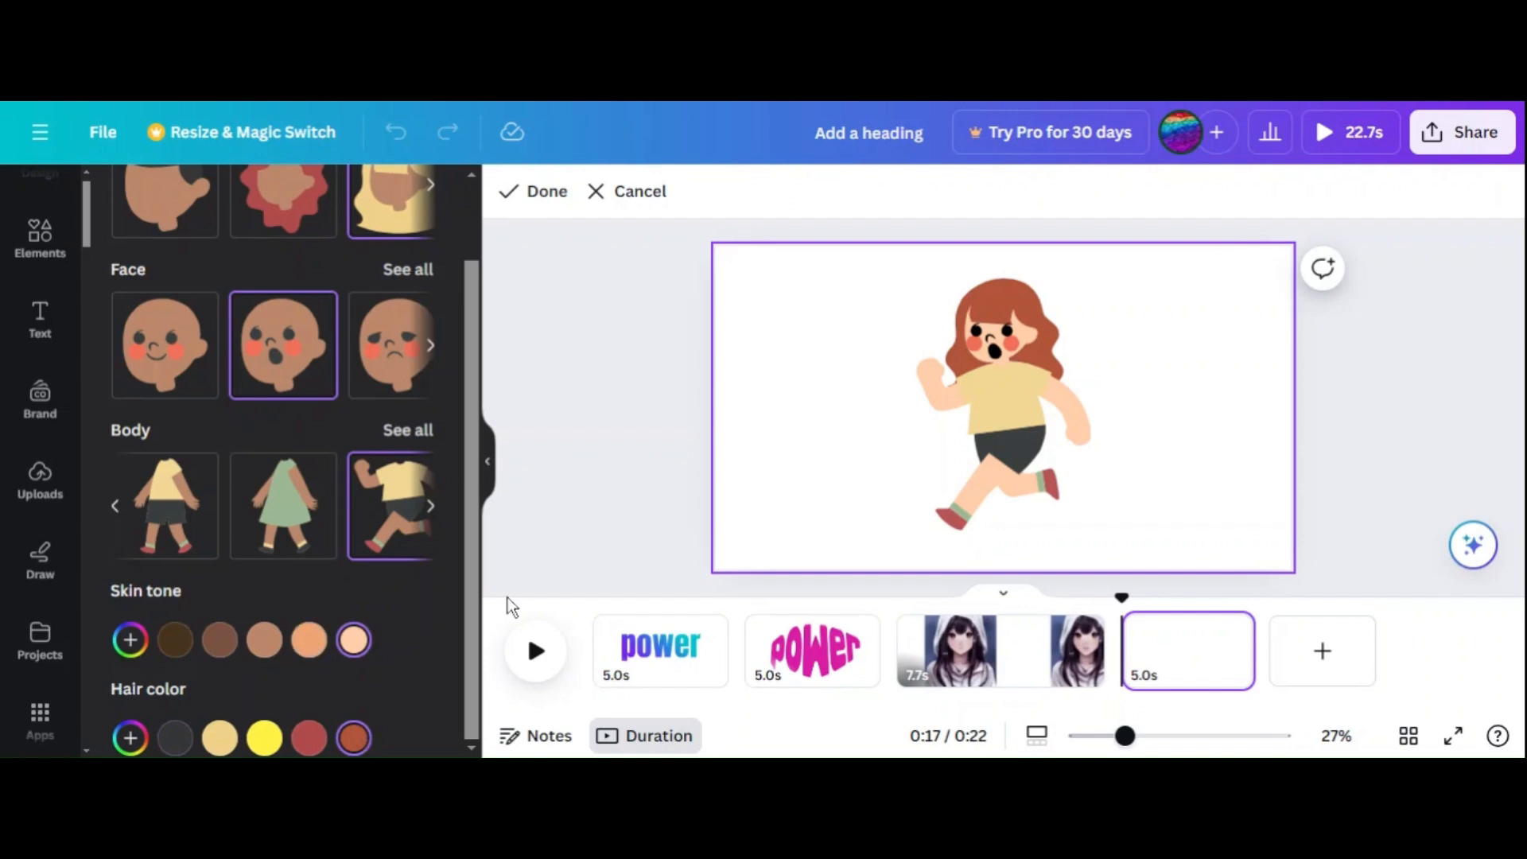
# - Try the cross-legged, seated green-dress and running green-dress bodies on the character, ending on the running yellow-shirt body
pyautogui.click(408, 430)
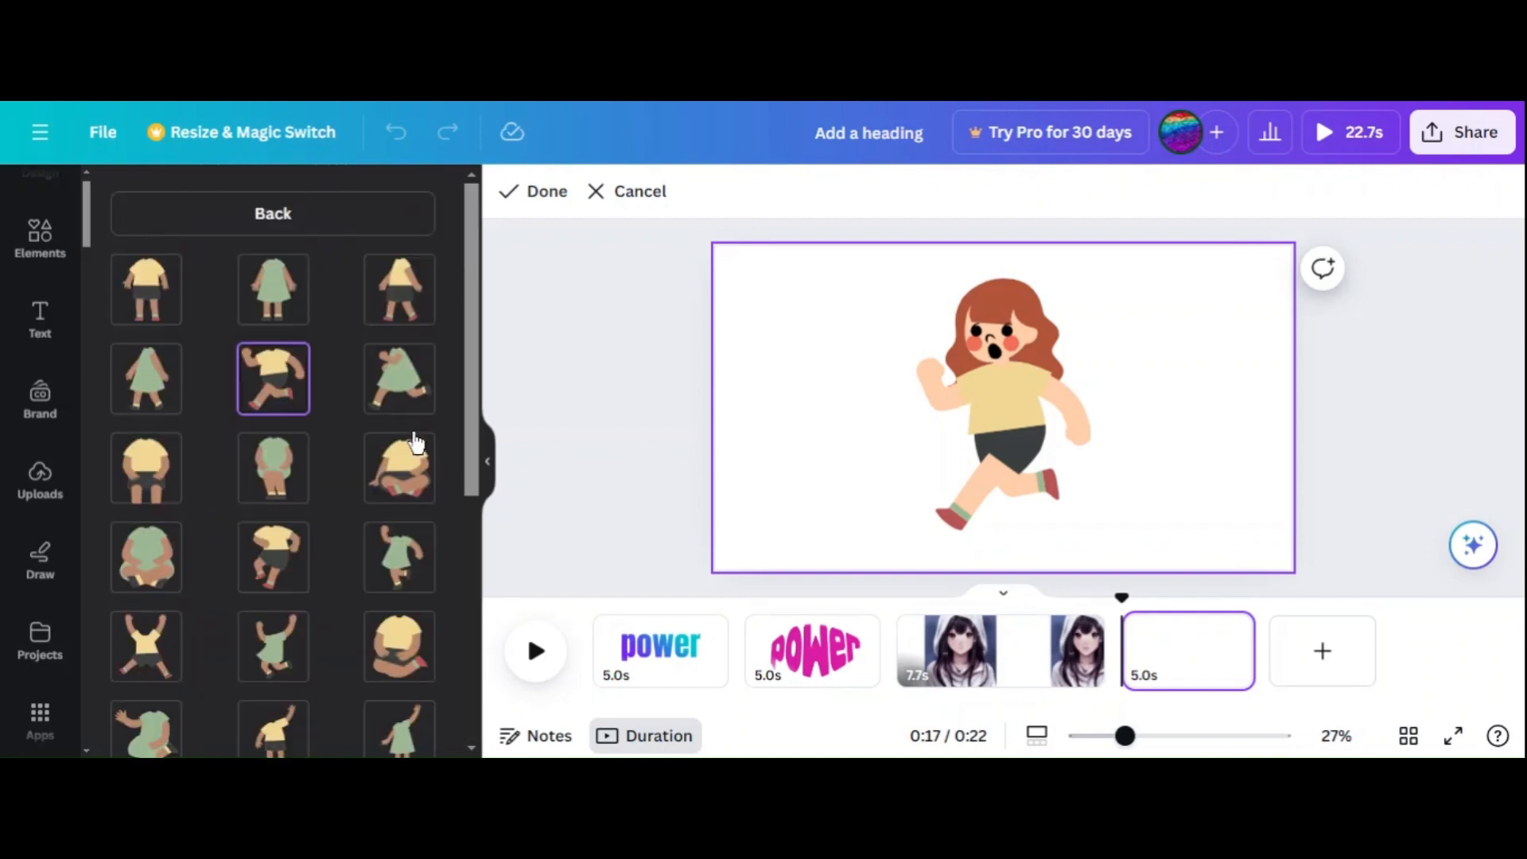
pyautogui.scroll(-1, 413, 443)
pyautogui.click(414, 436)
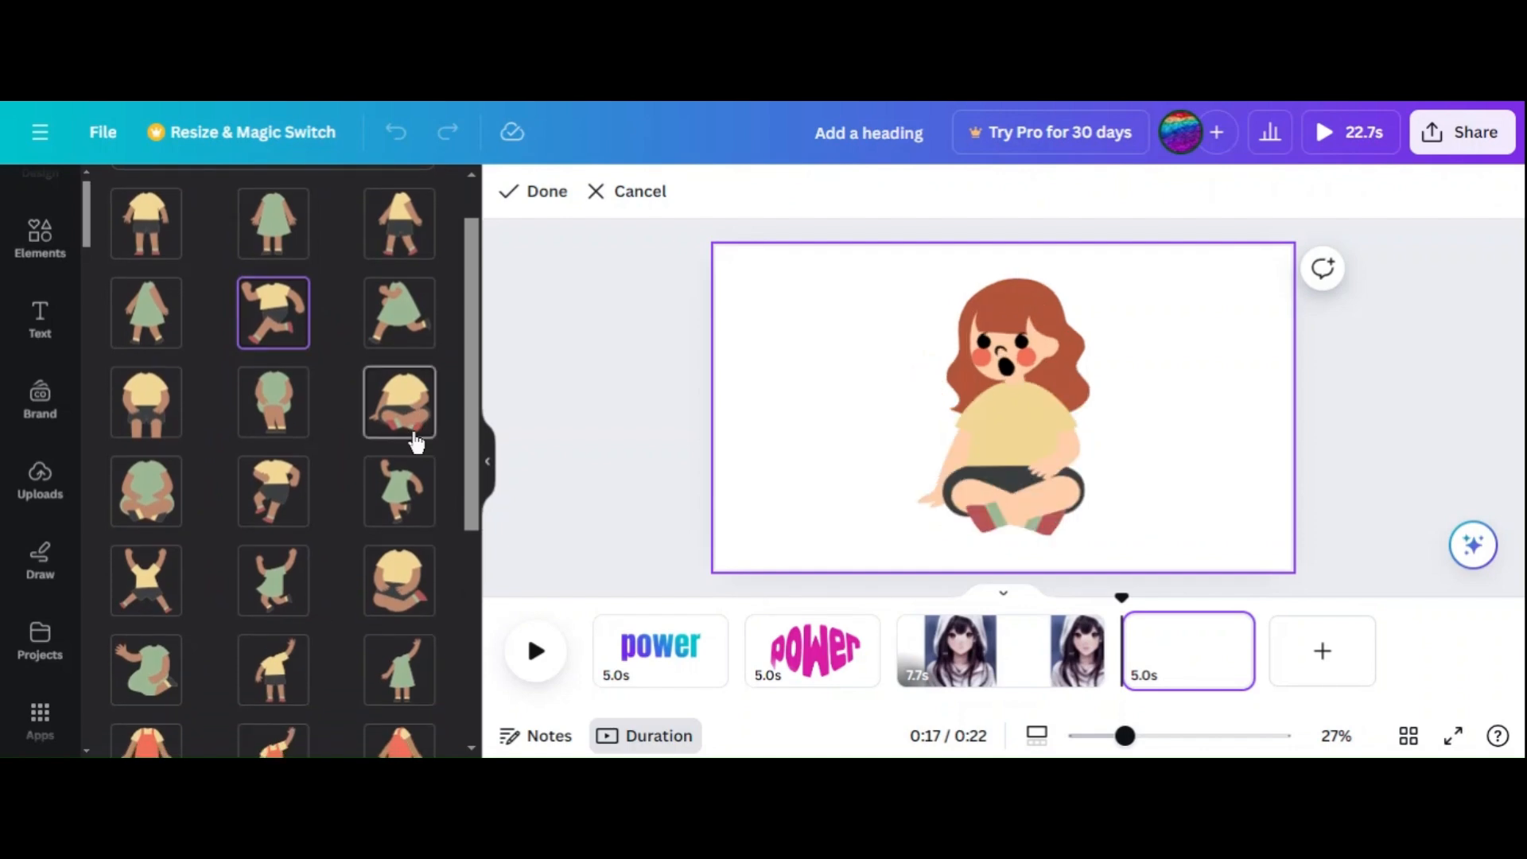
pyautogui.click(307, 422)
pyautogui.scroll(1, 308, 424)
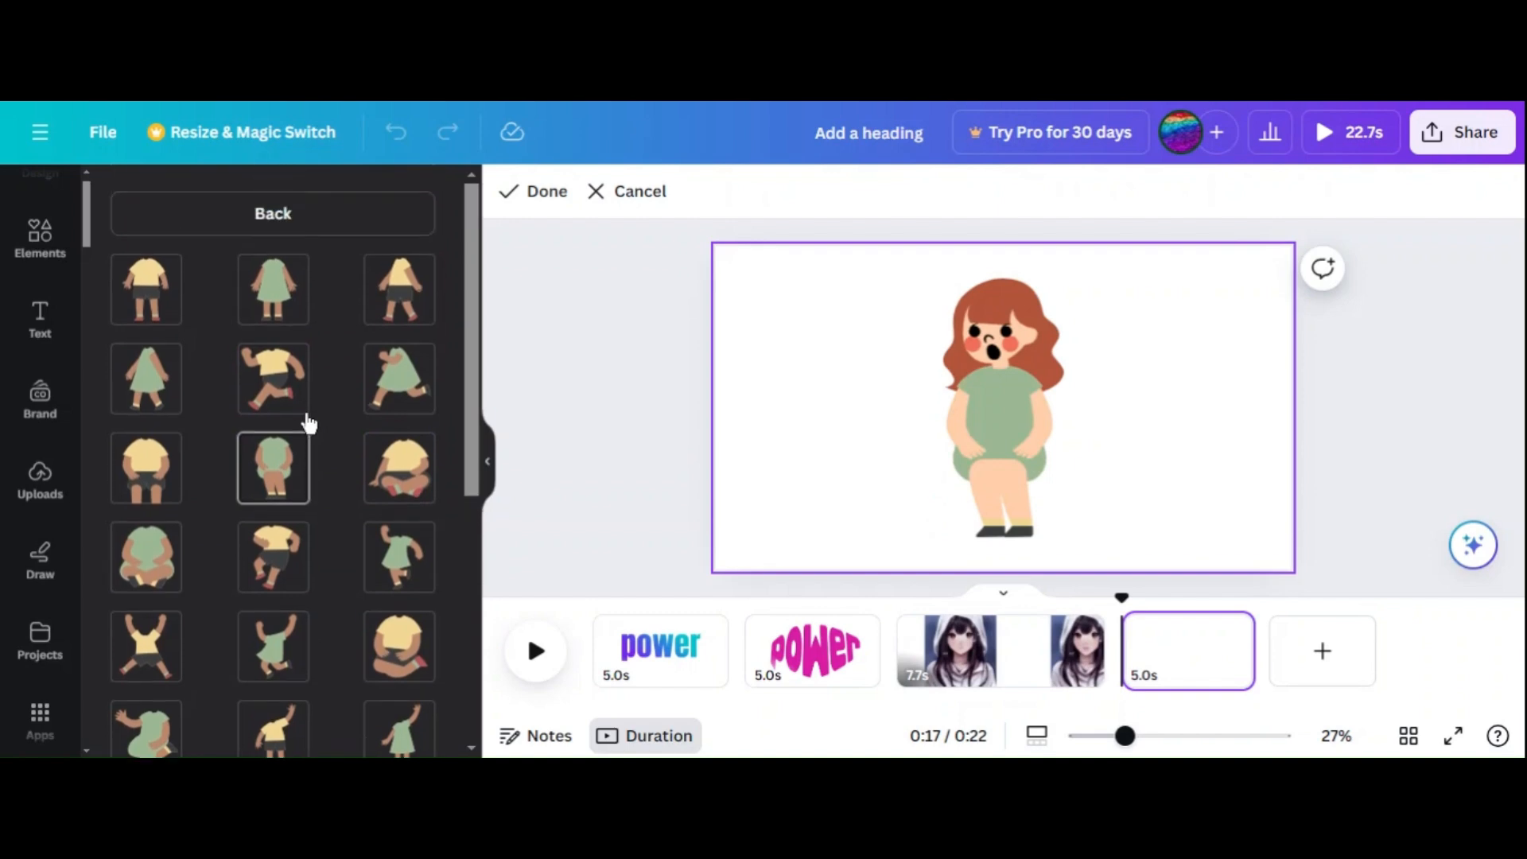
pyautogui.click(295, 404)
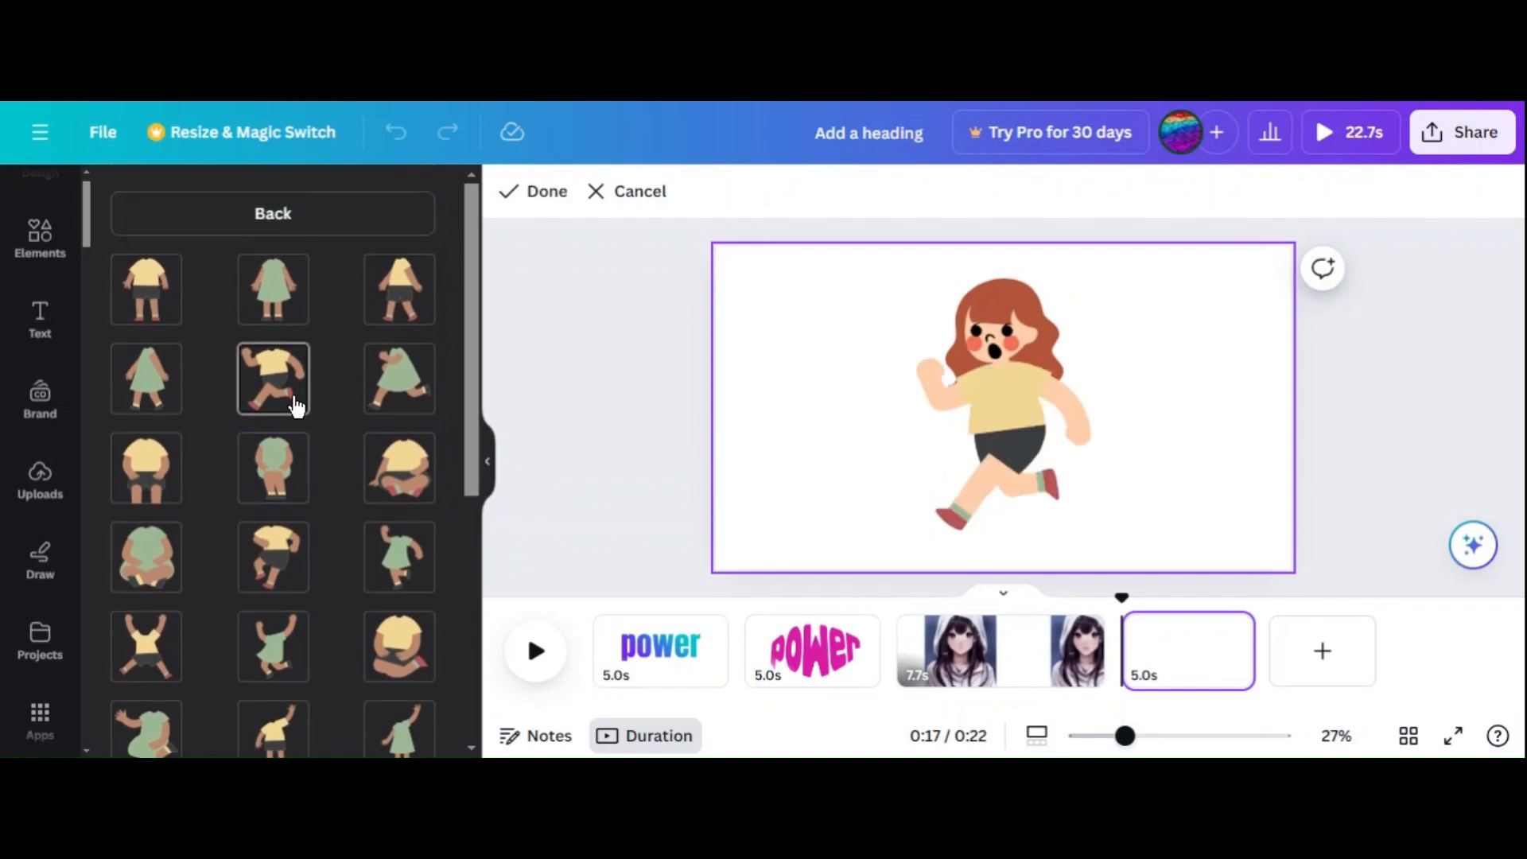
pyautogui.click(382, 401)
pyautogui.click(306, 374)
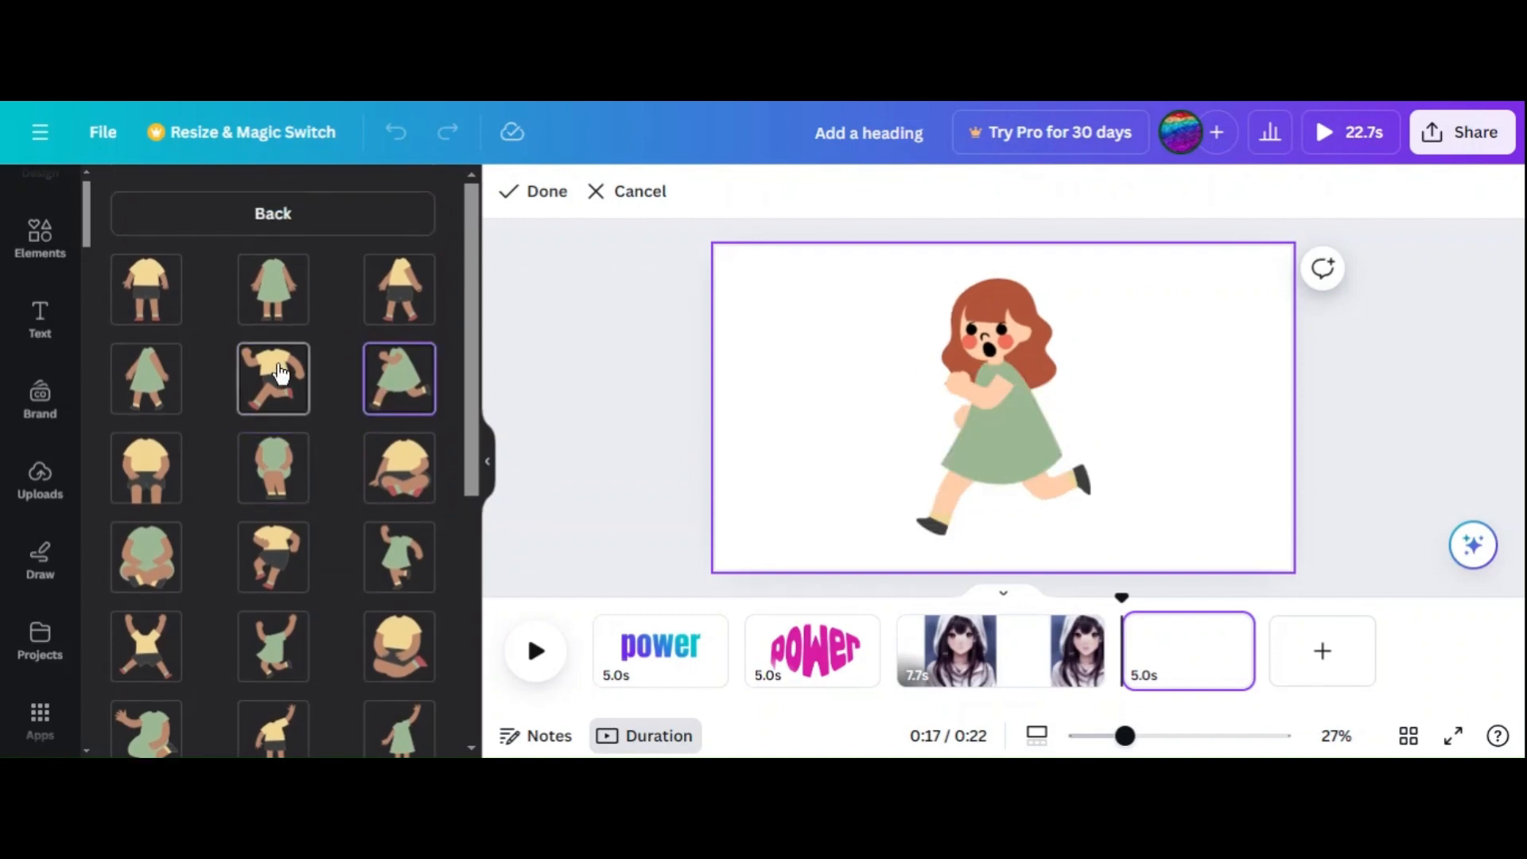
# - Try the pointing wheelchair body on the character, restore the running yellow-shirt body and return to the main character options
pyautogui.scroll(-6, 280, 372)
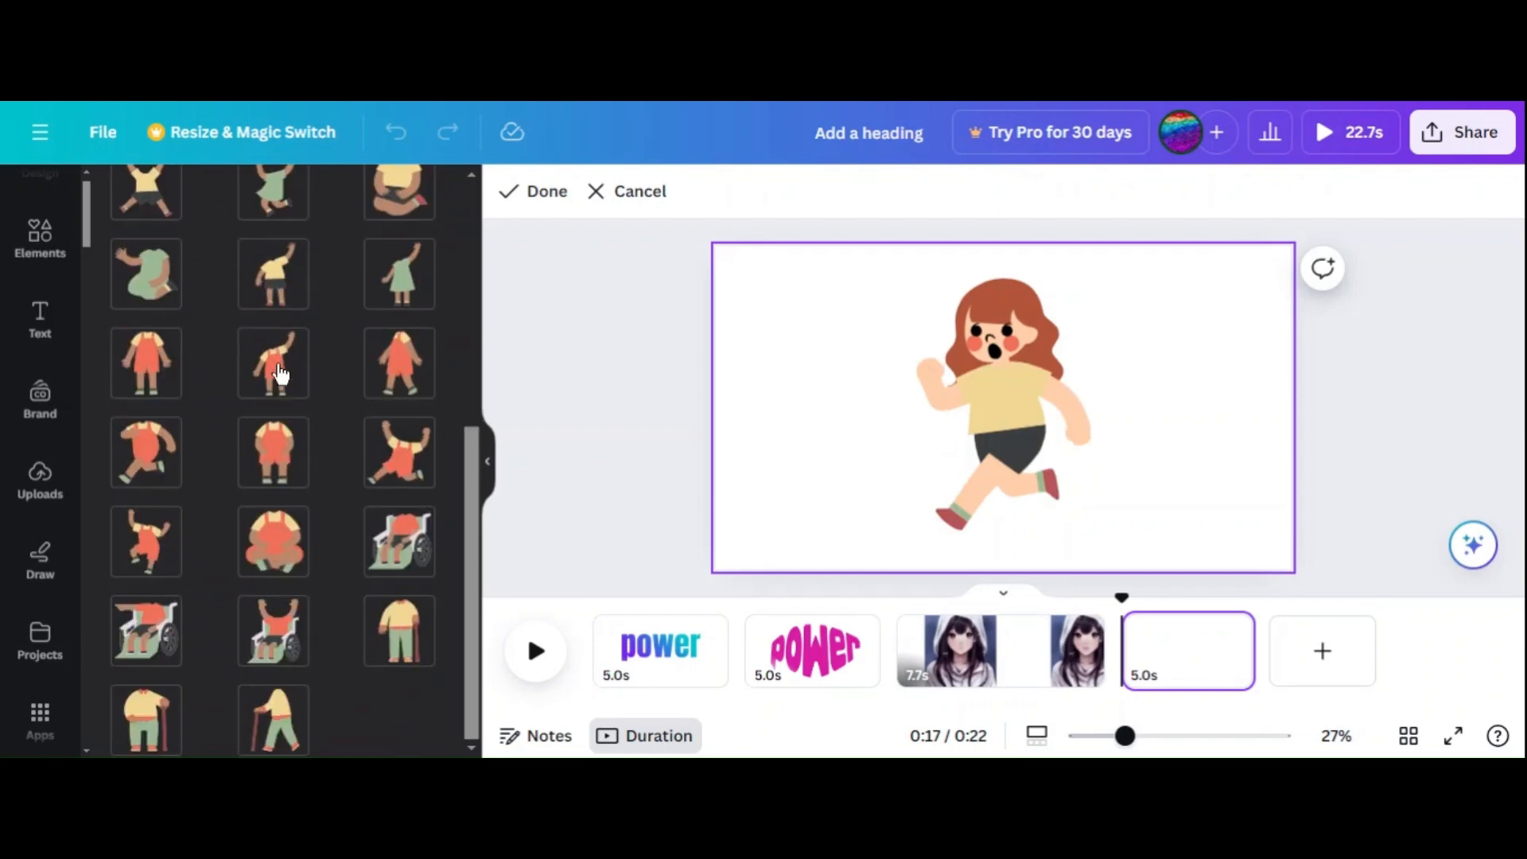
pyautogui.click(280, 372)
pyautogui.click(162, 658)
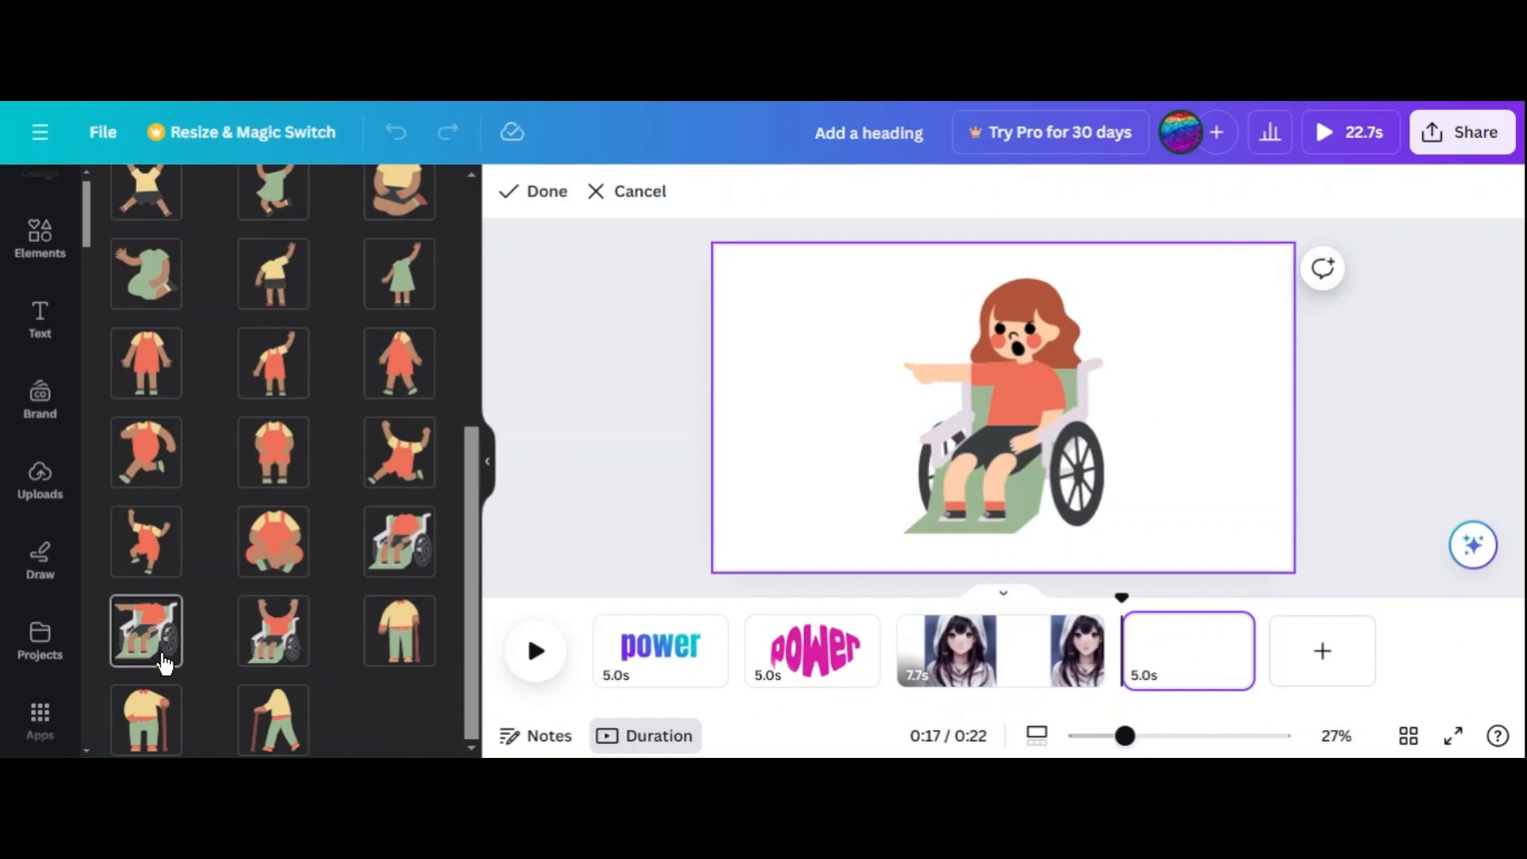
pyautogui.scroll(8, 161, 658)
pyautogui.click(266, 385)
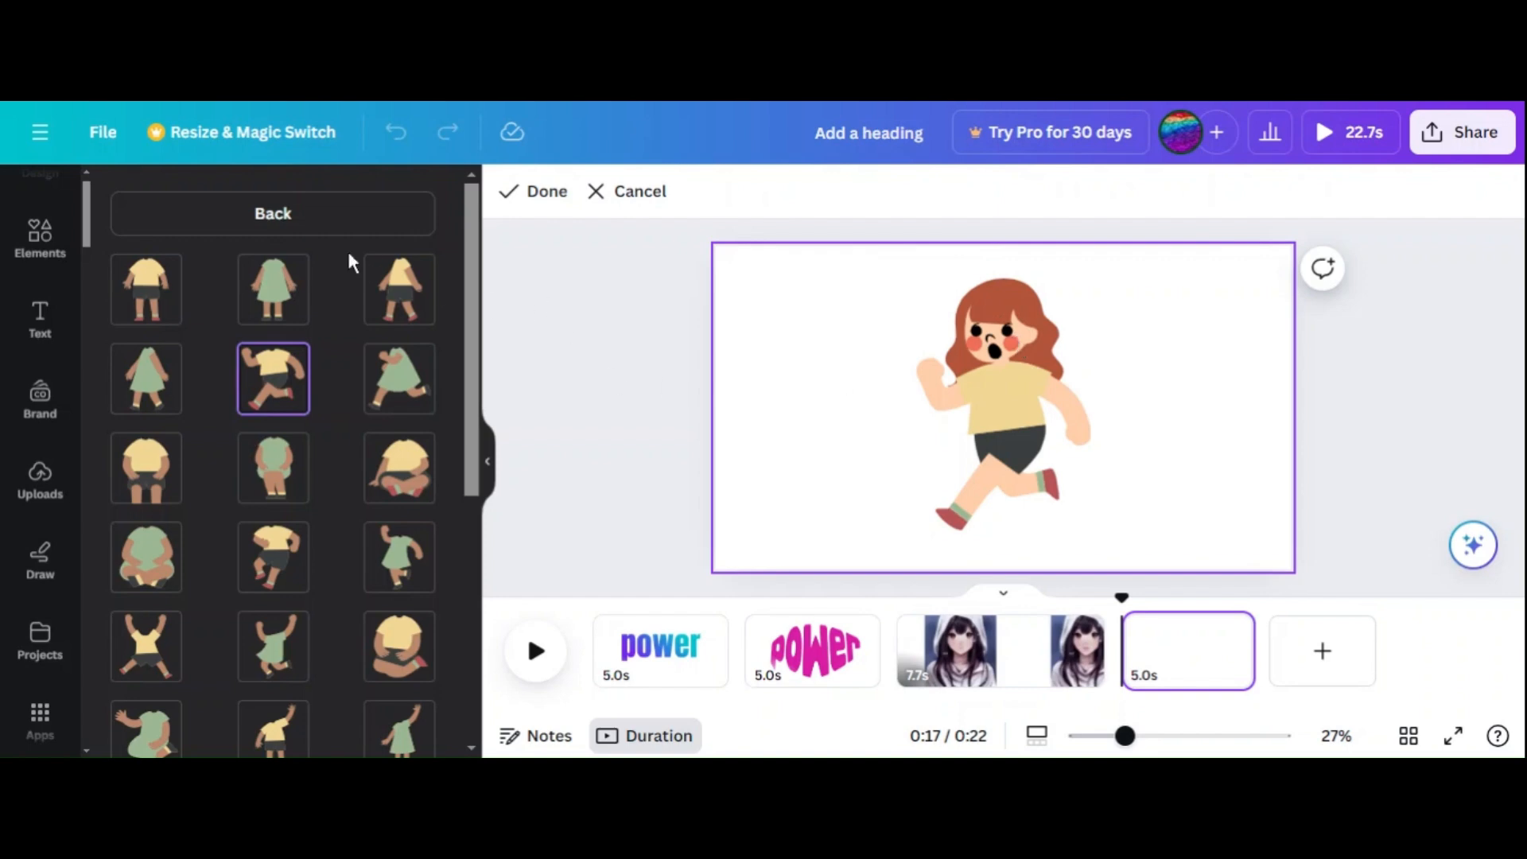
pyautogui.click(312, 222)
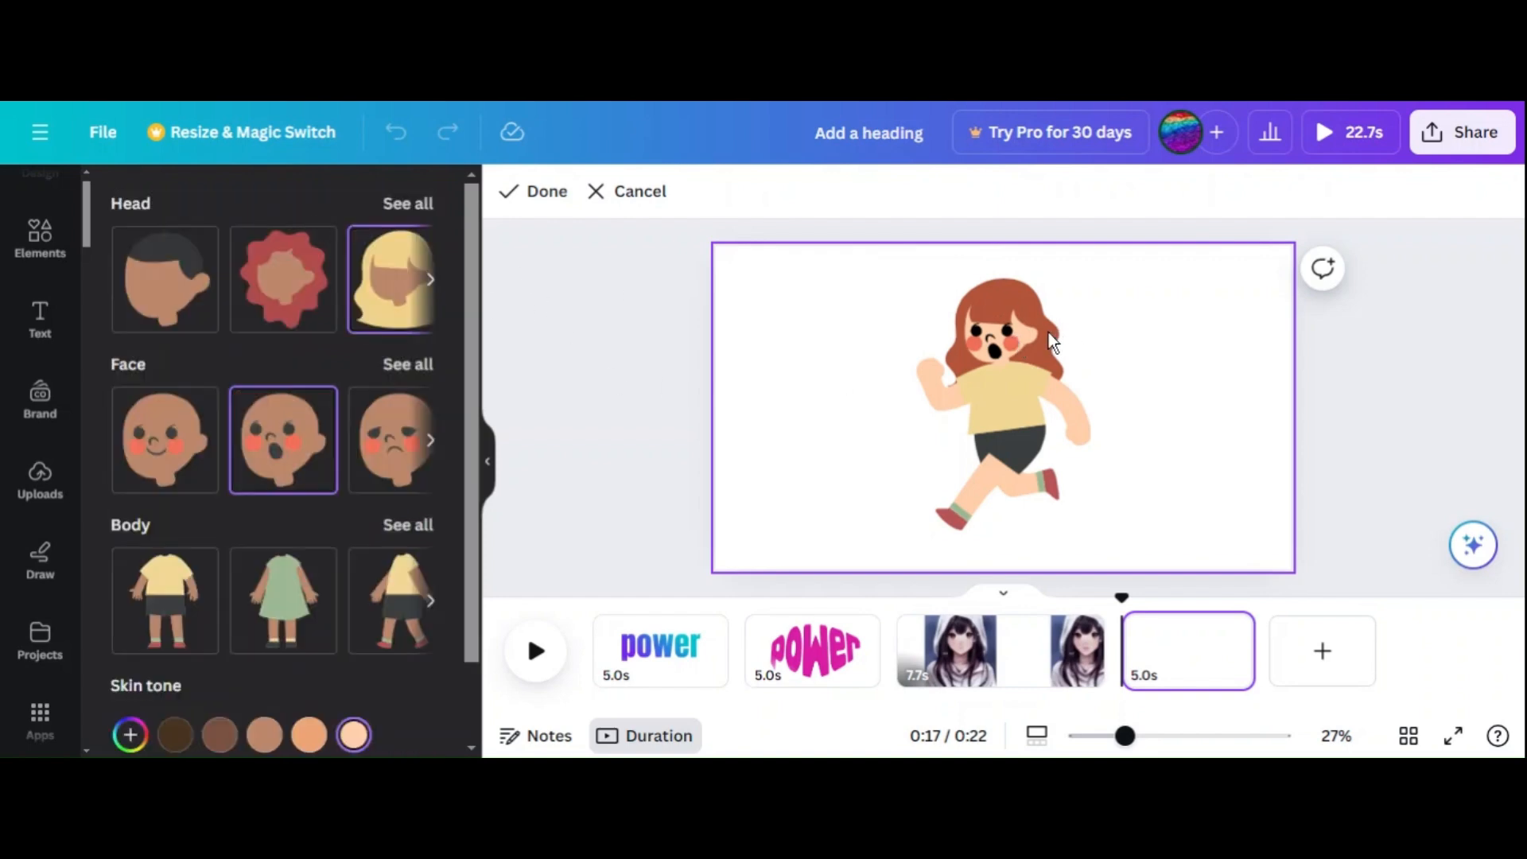
pyautogui.click(685, 322)
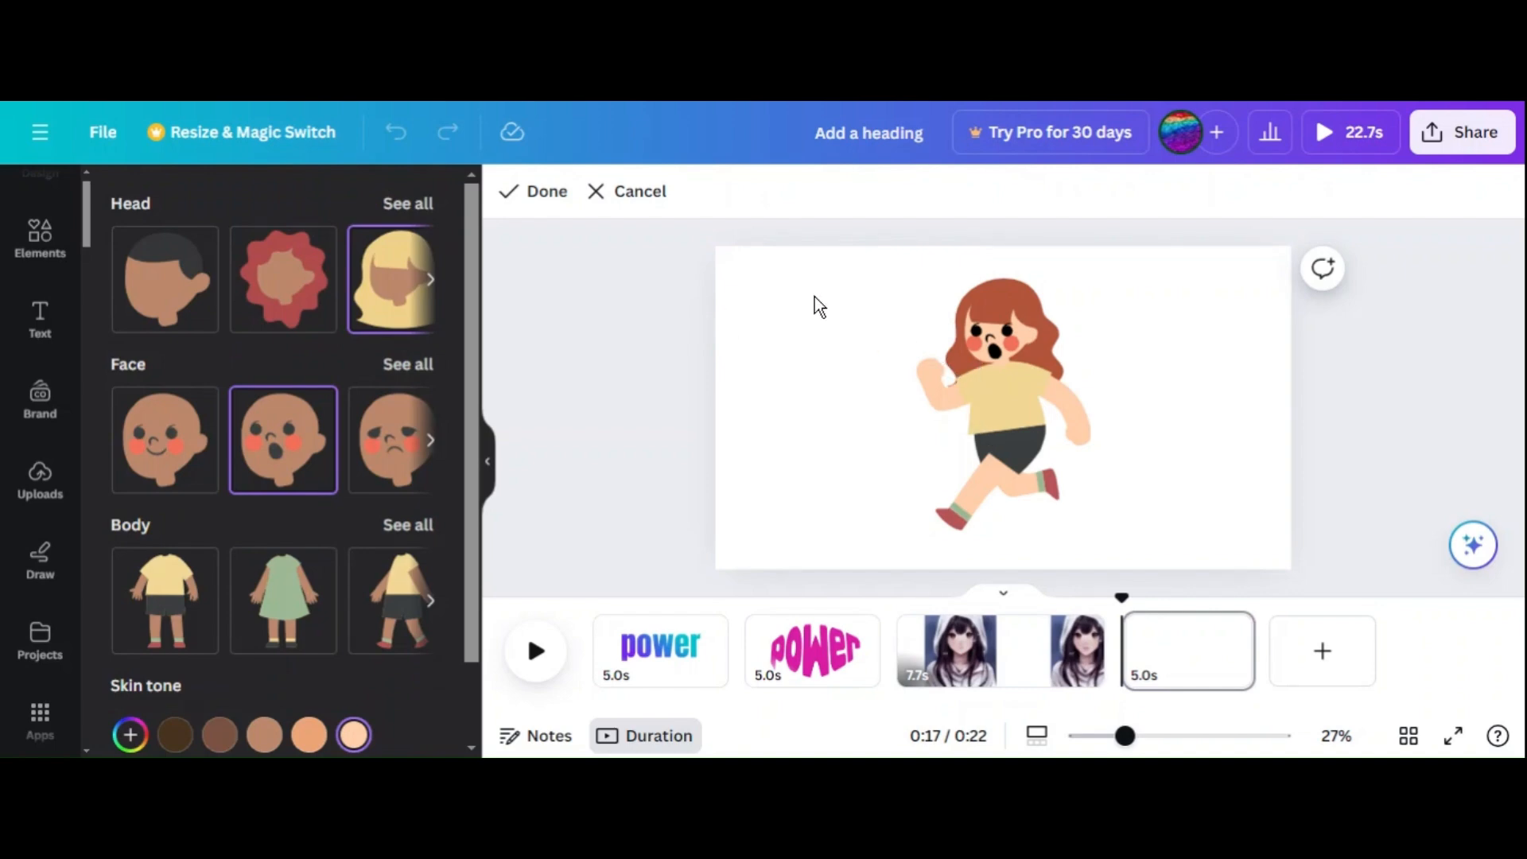
# - Finish building the running character and place it slightly lower on the blank page
pyautogui.click(541, 191)
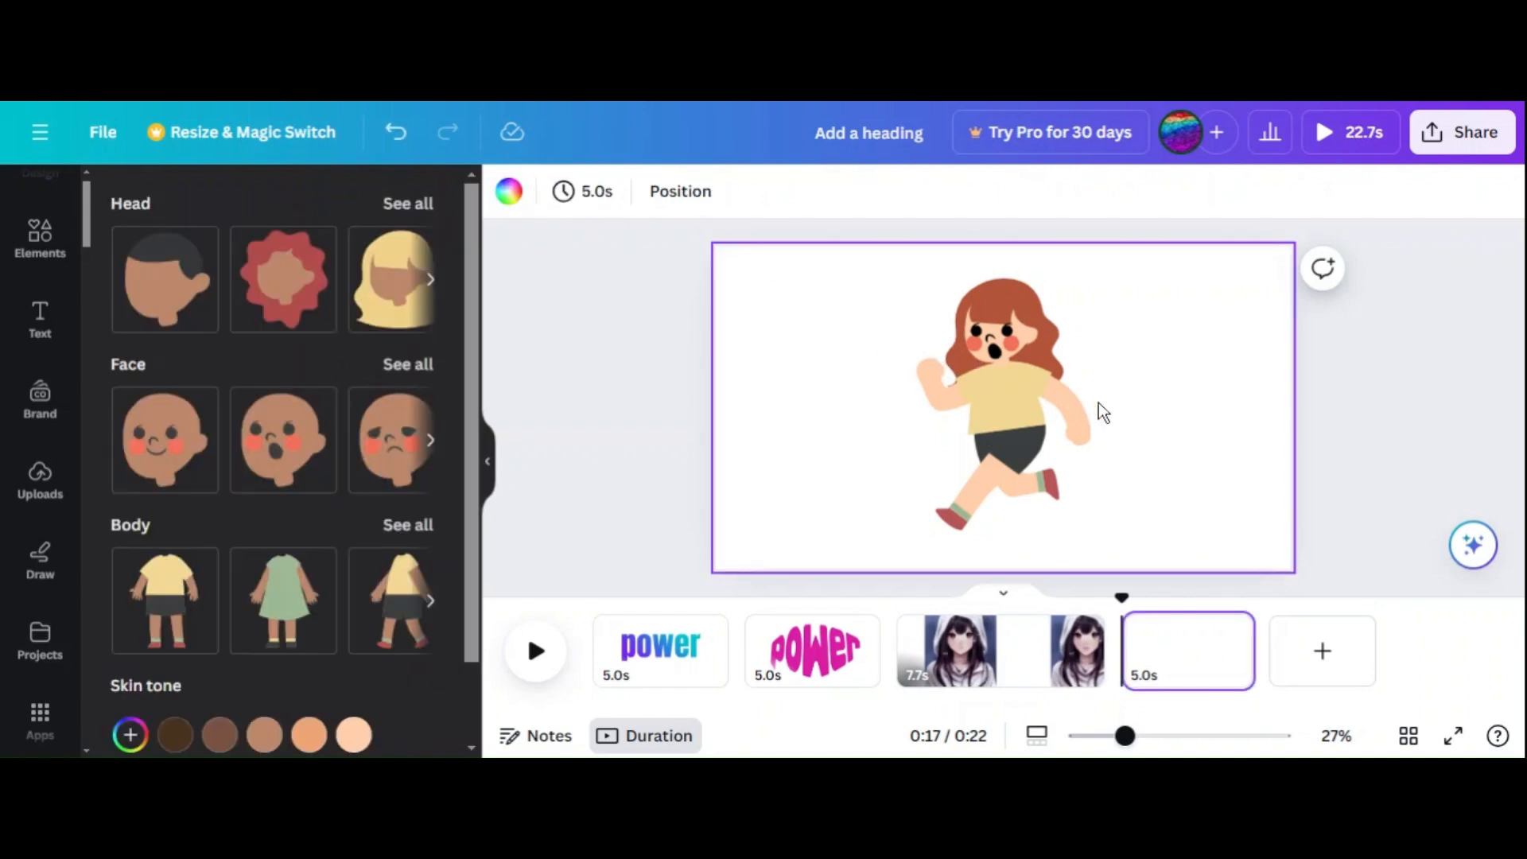
pyautogui.moveTo(773, 357); pyautogui.dragTo(939, 391)
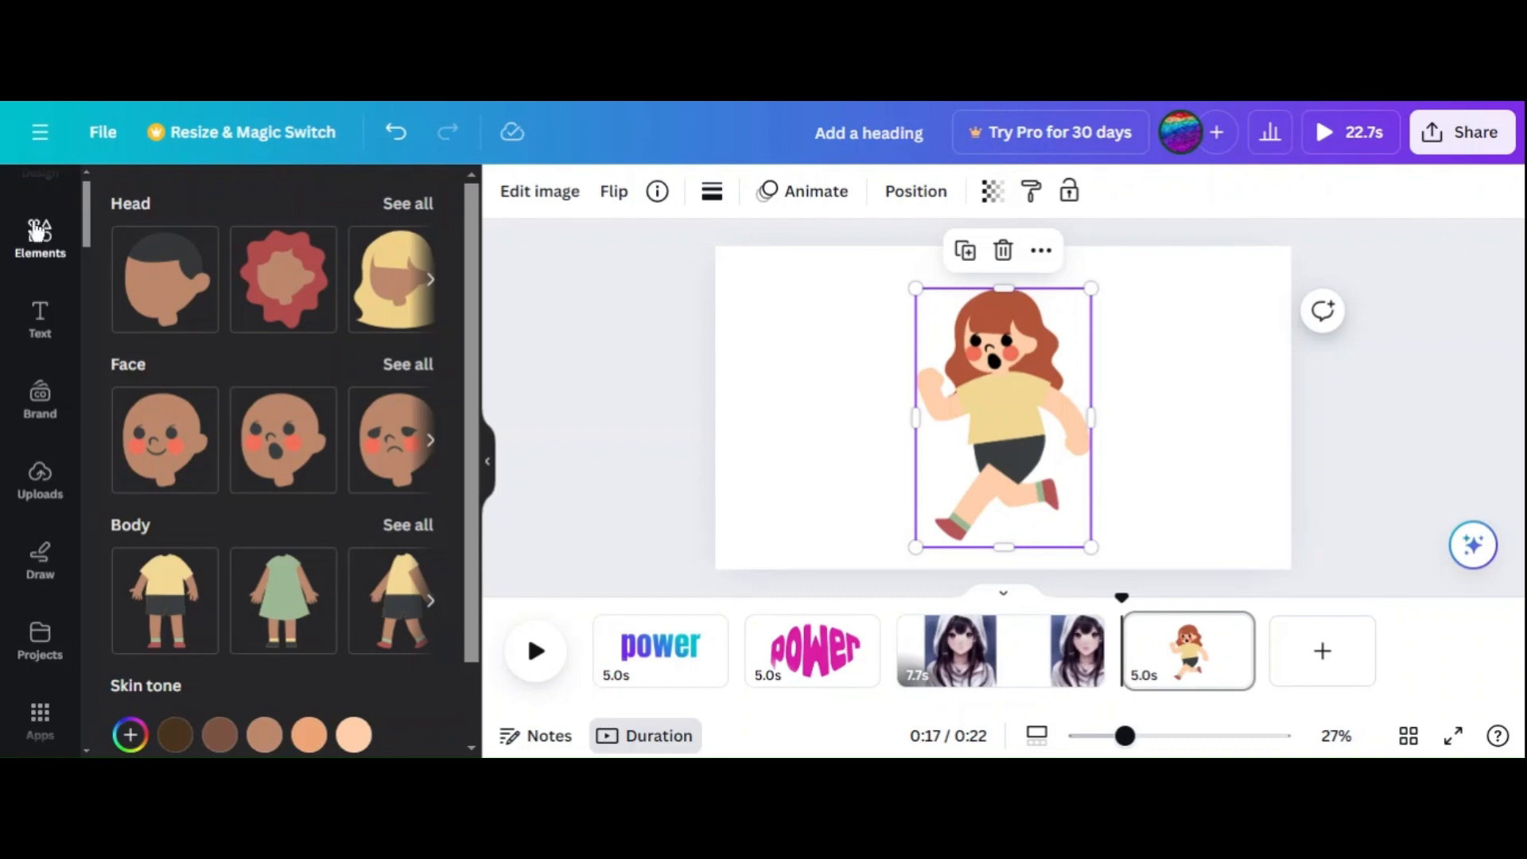
# - Search the design elements for "nature background" and show only the graphics
pyautogui.click(44, 265)
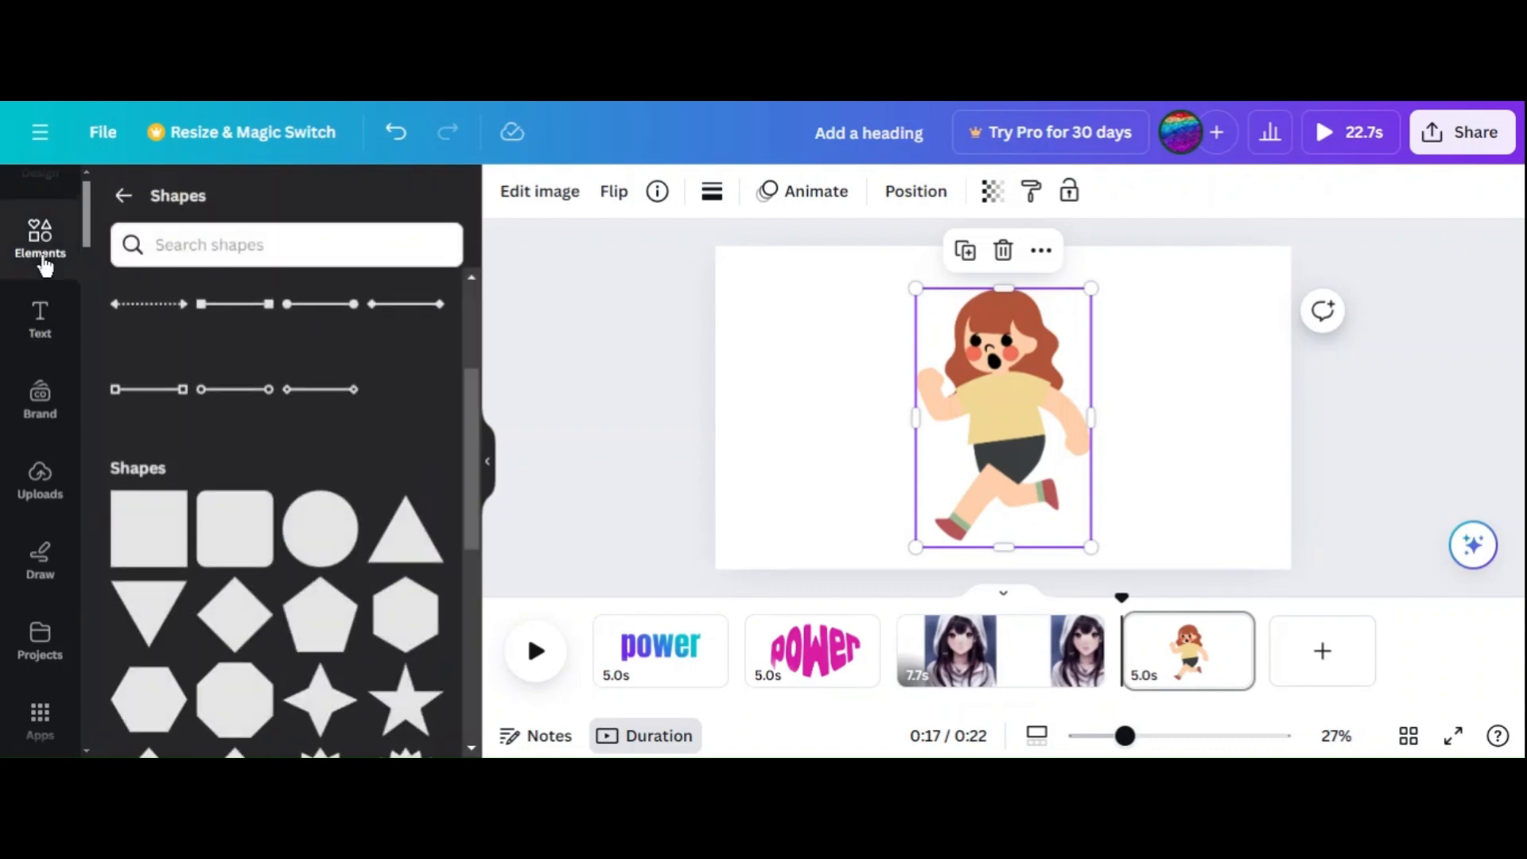
pyautogui.click(123, 197)
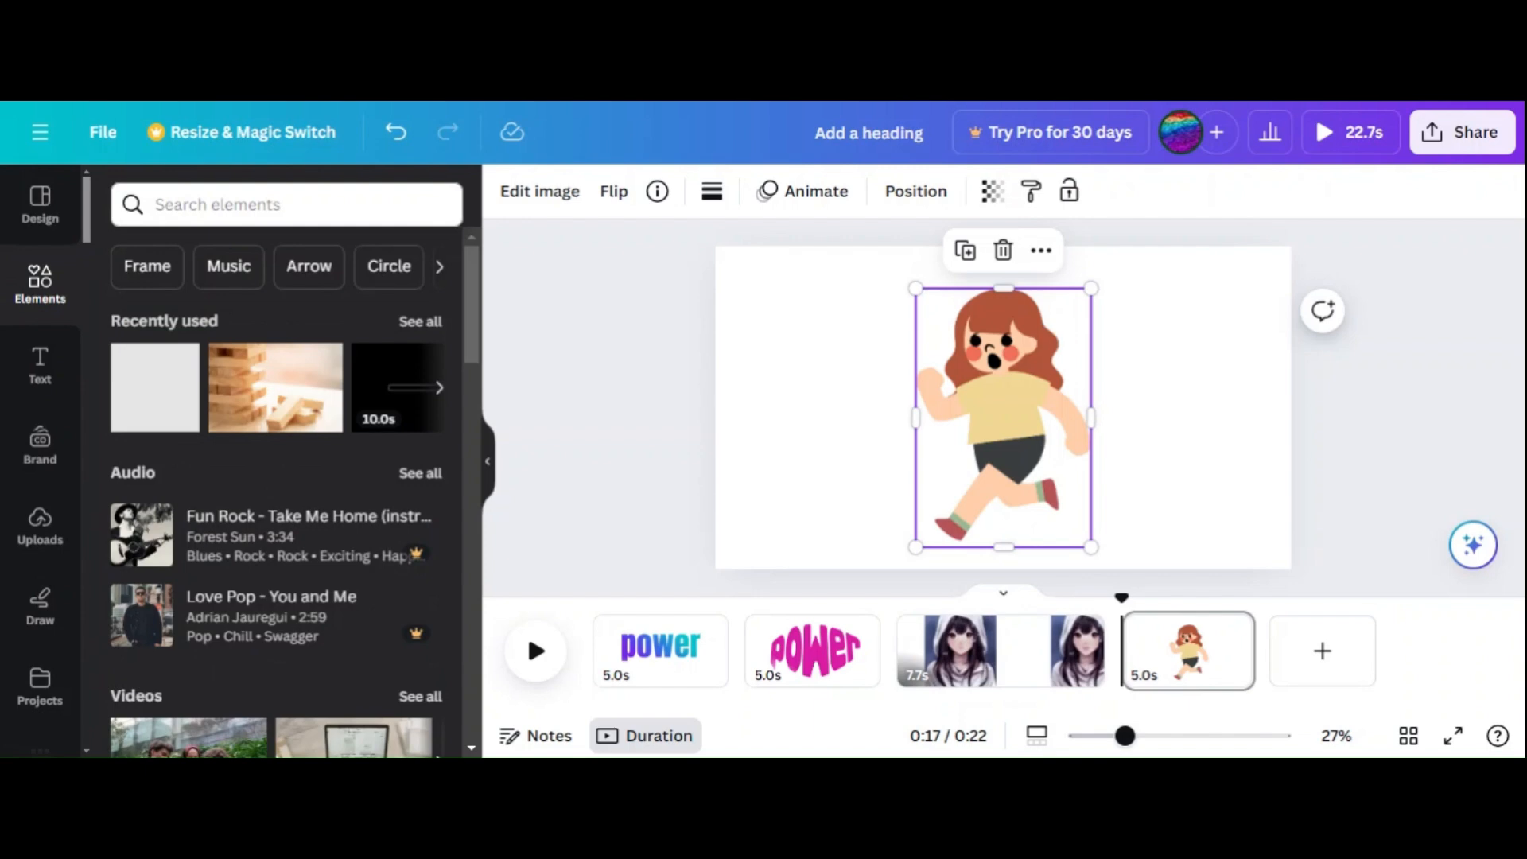
pyautogui.click(217, 204)
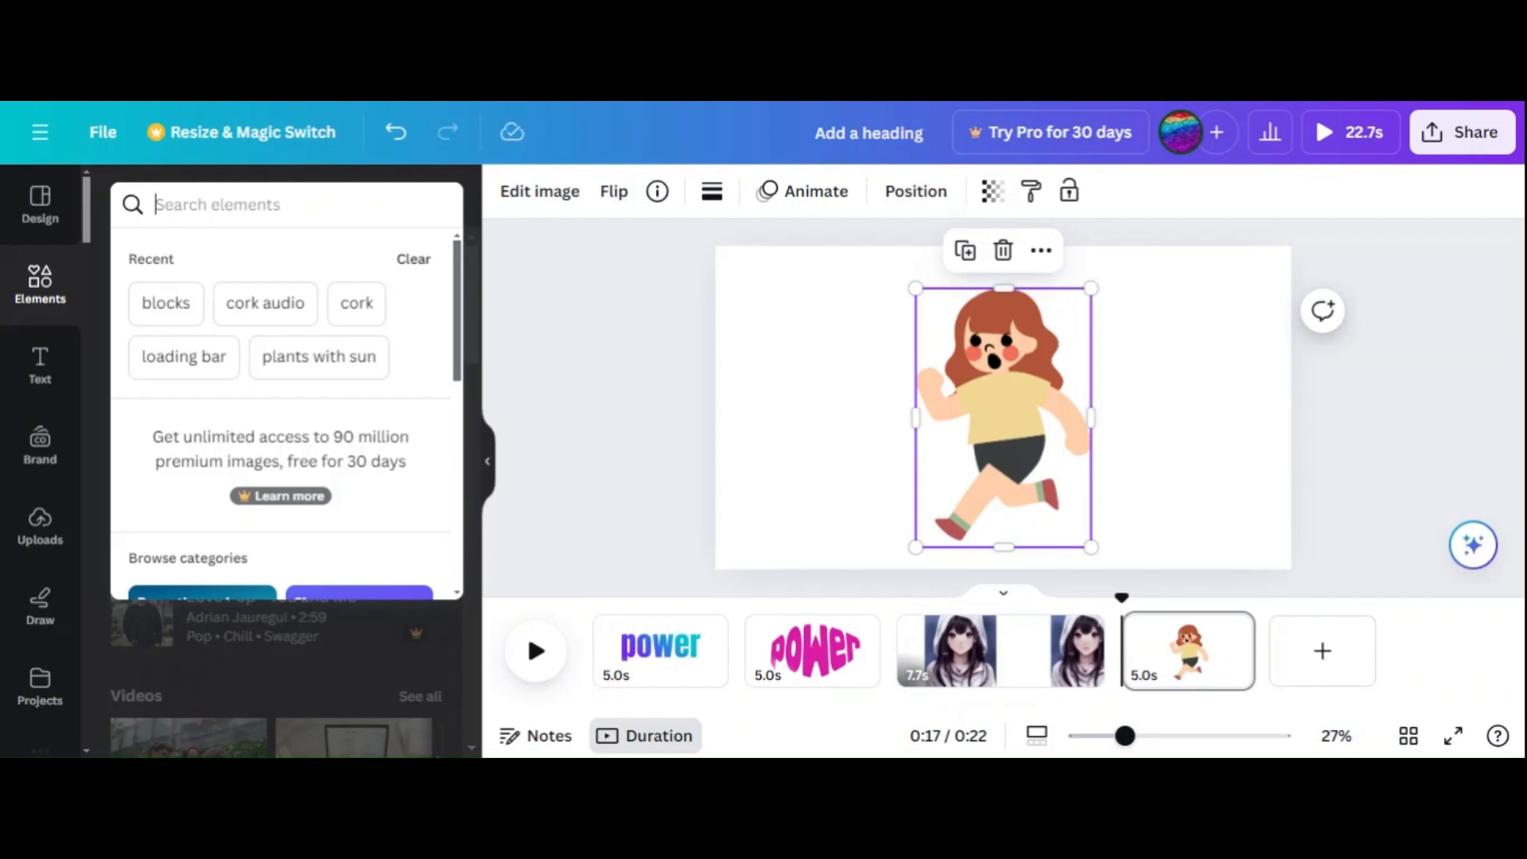
pyautogui.write('nat')
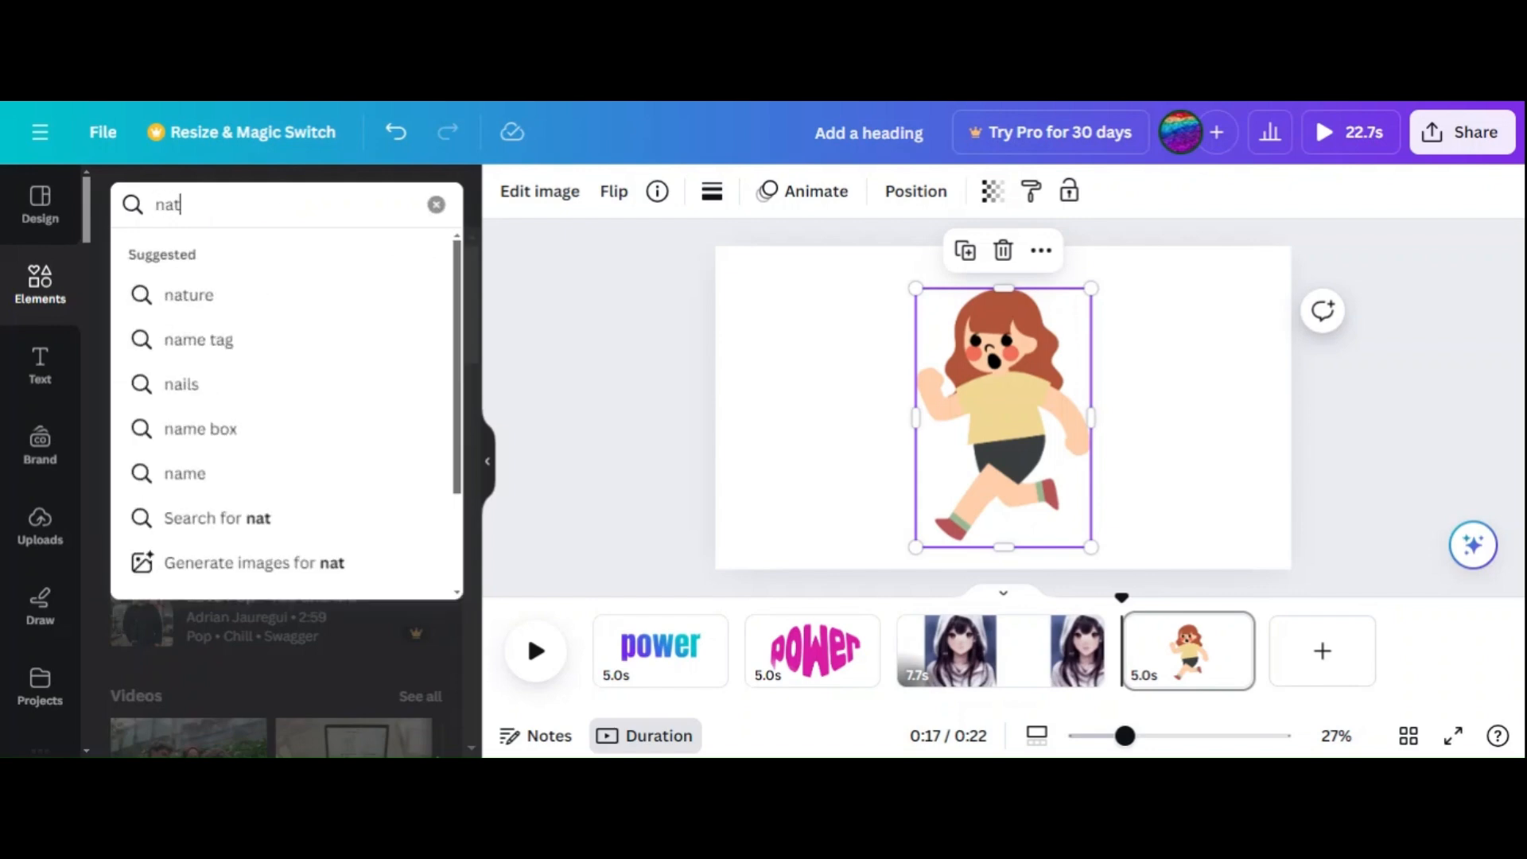
pyautogui.write('ure')
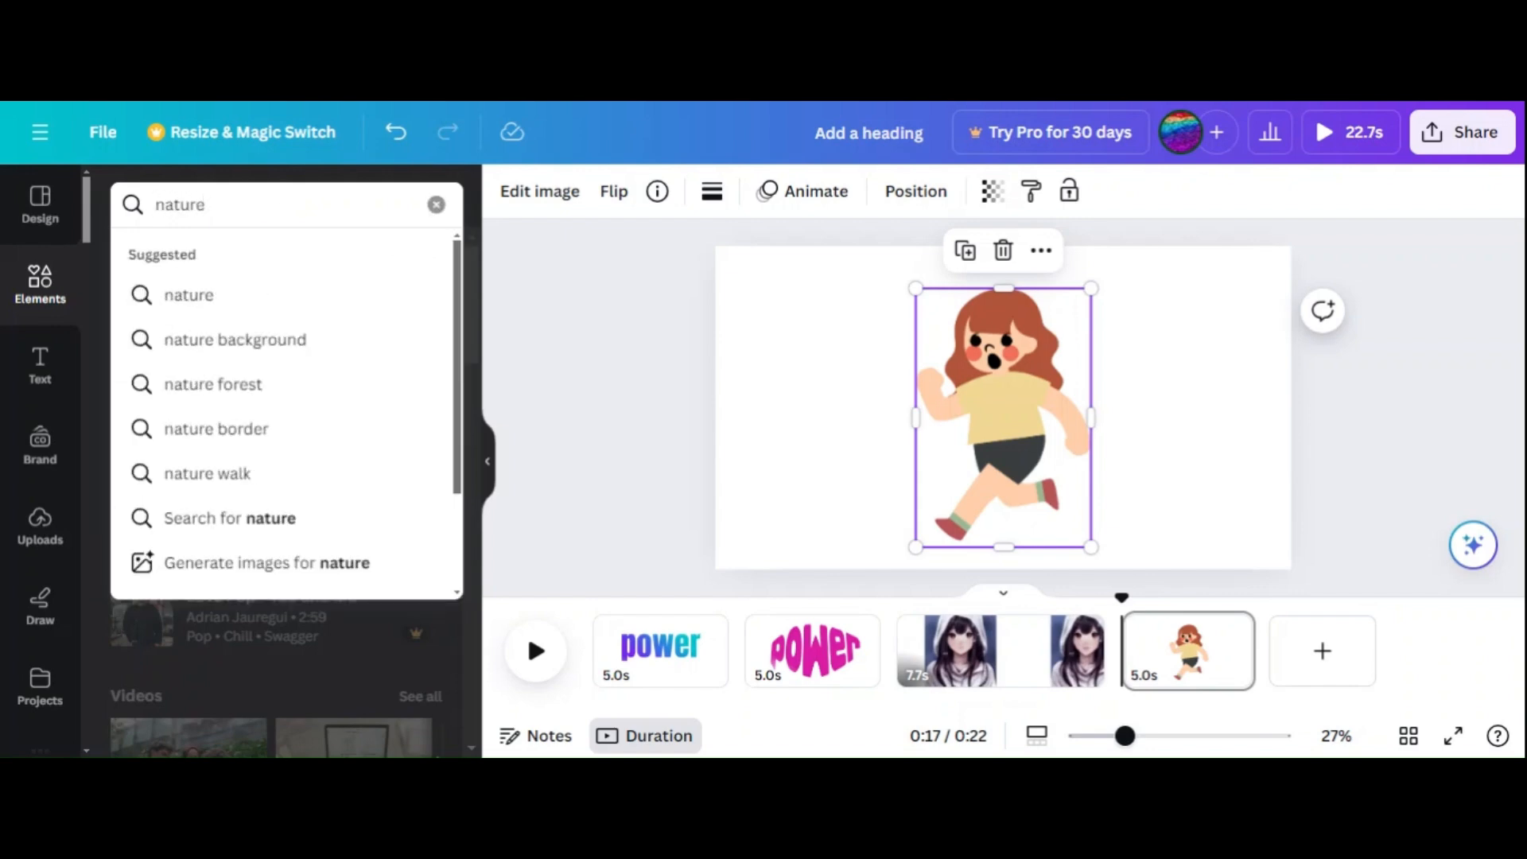
pyautogui.click(279, 340)
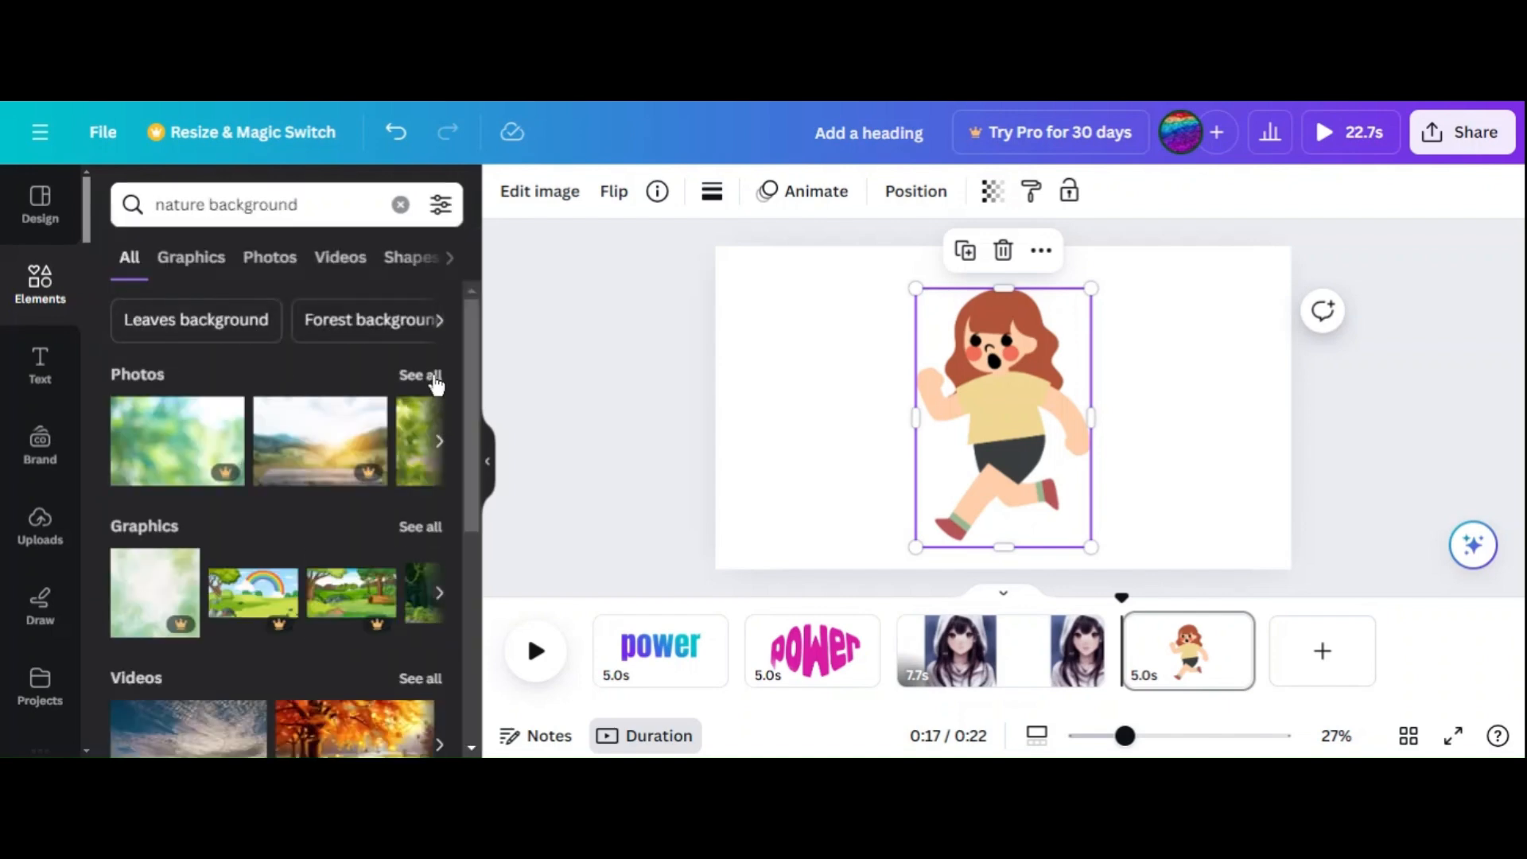
pyautogui.click(421, 527)
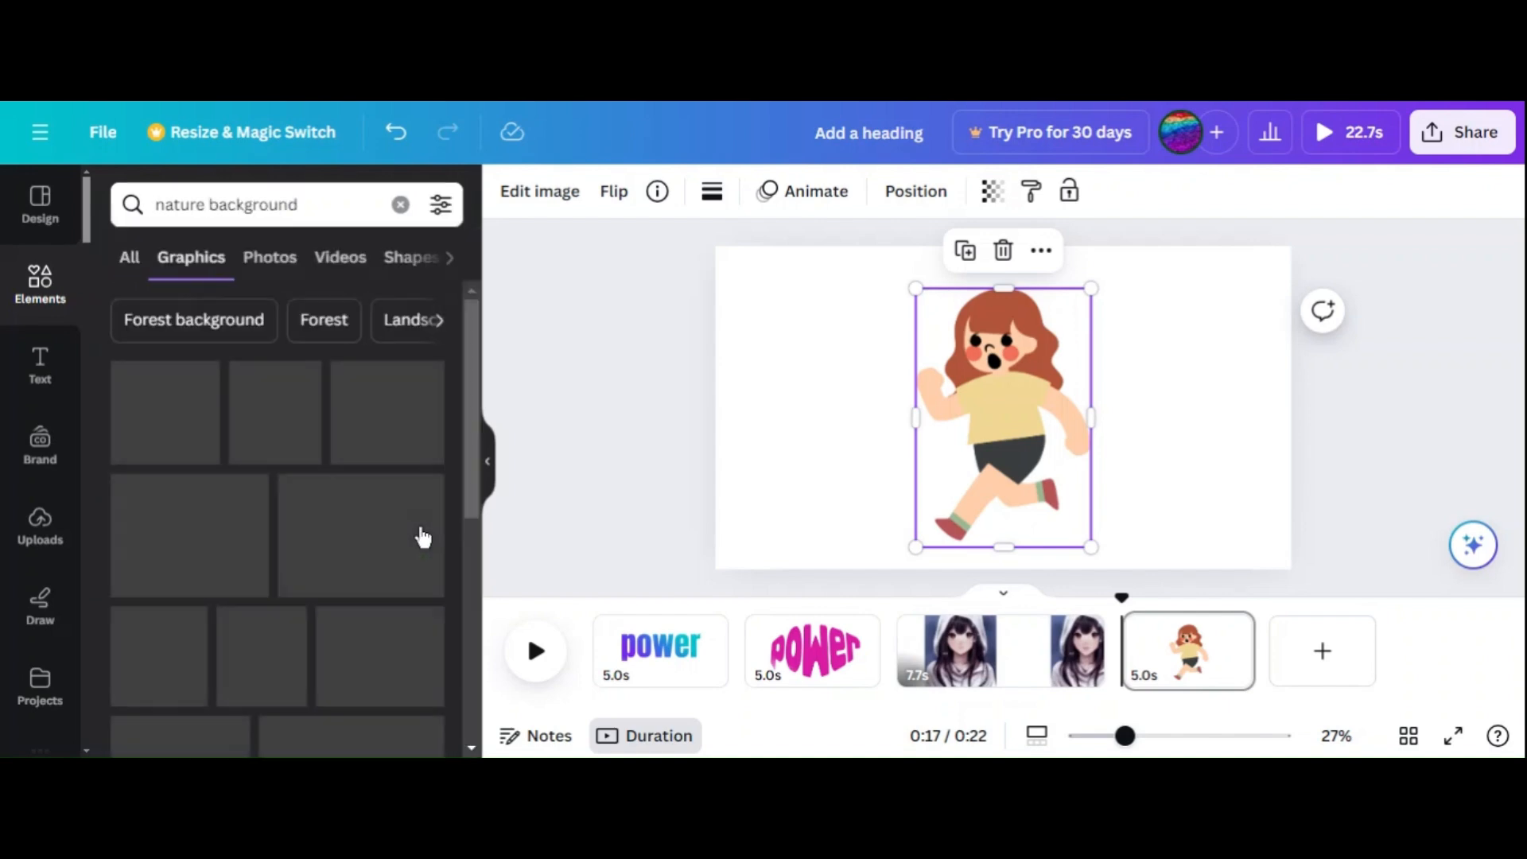
# - Add the meadow graphic with blue hills and clouds, and set it as the page background
pyautogui.click(422, 537)
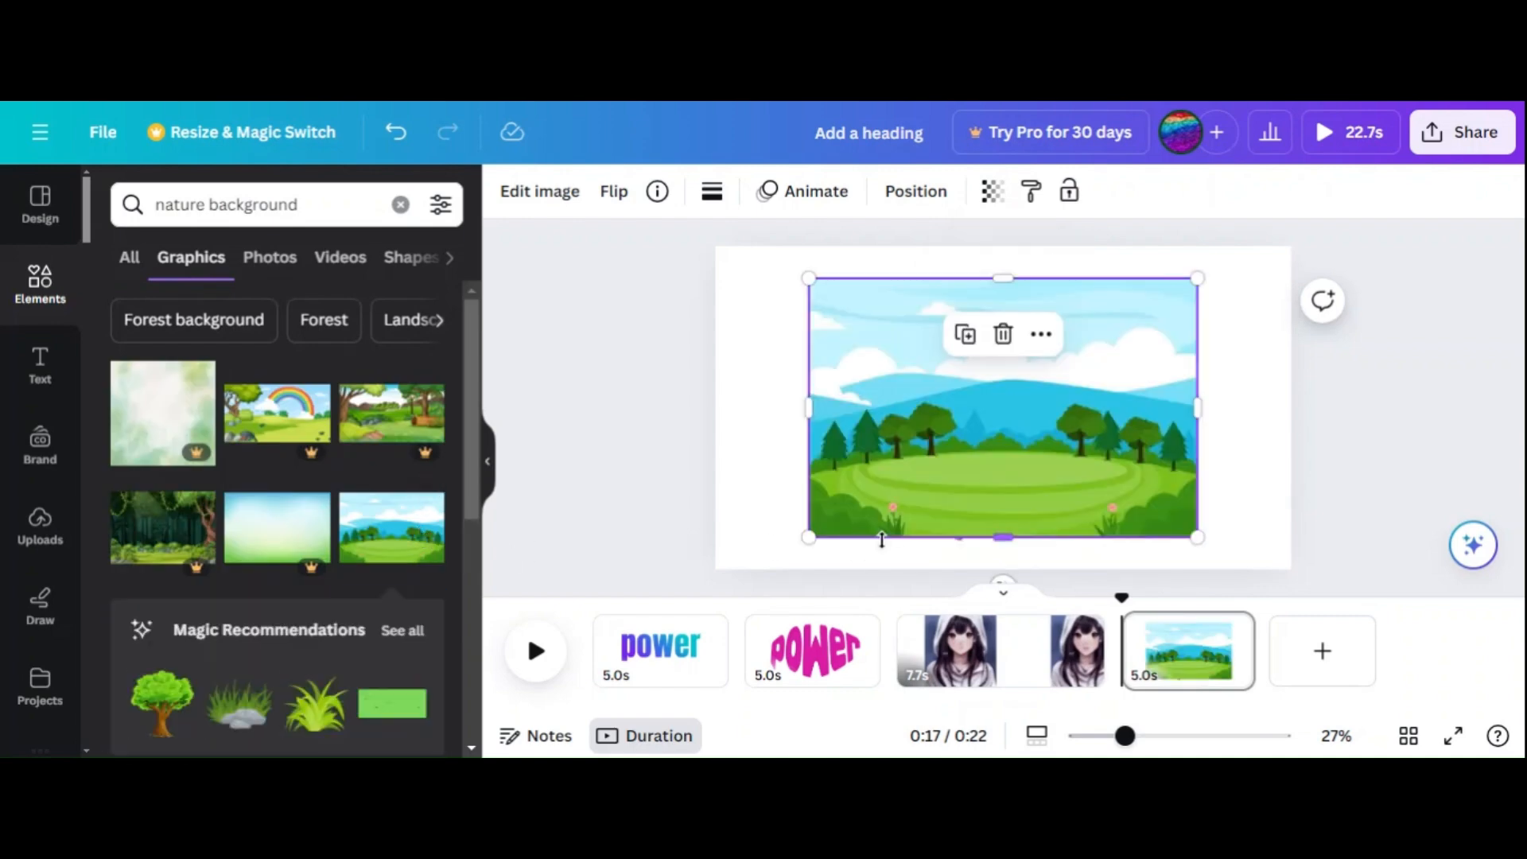
pyautogui.rightClick(907, 481)
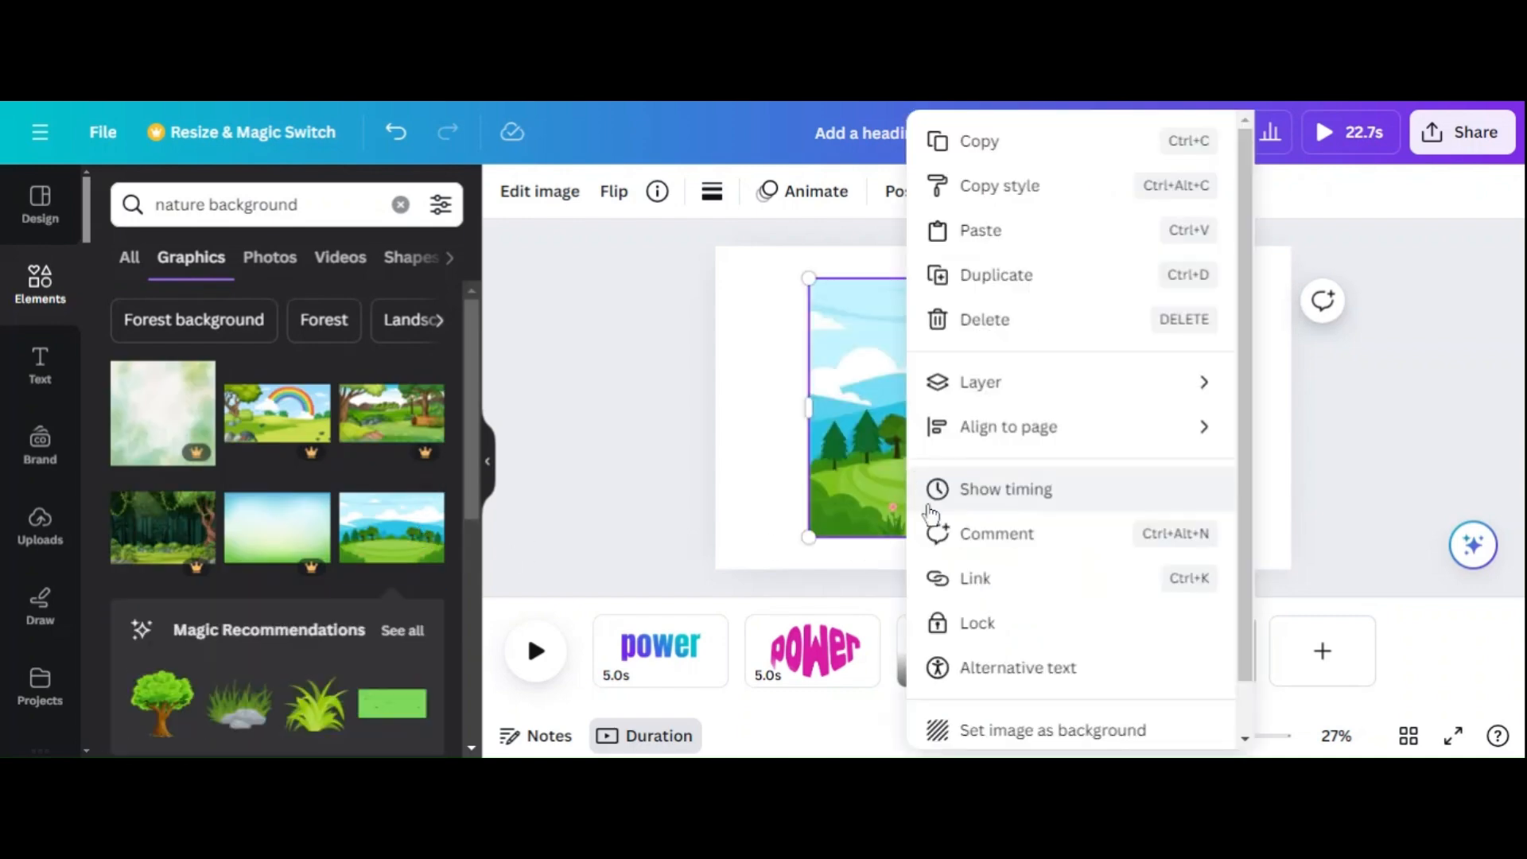
pyautogui.click(990, 729)
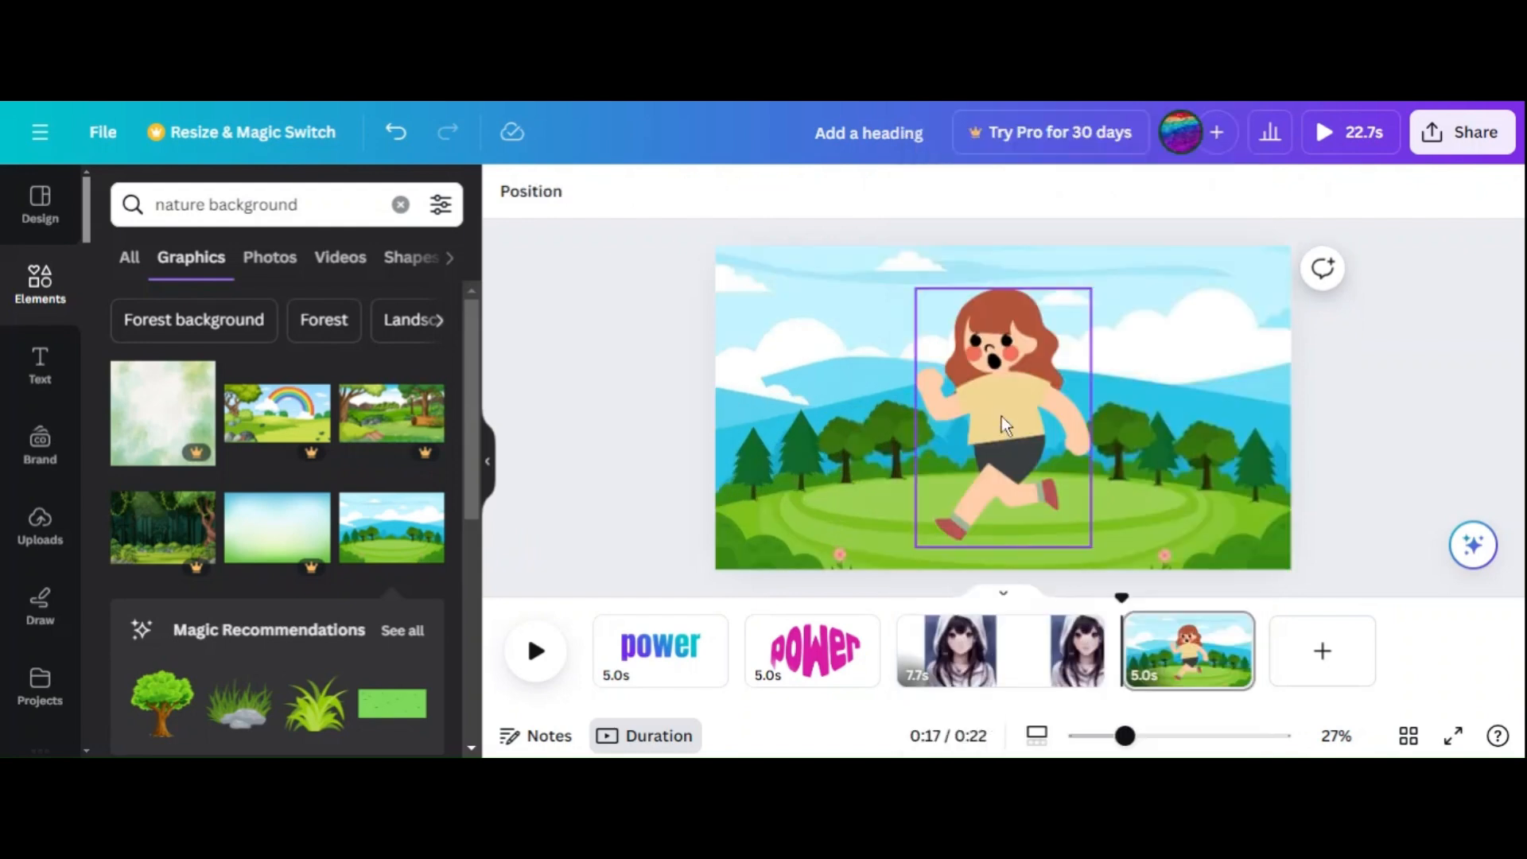
# - Shrink the running girl and position her on the grass at the lower middle of the meadow scene
pyautogui.click(994, 388)
pyautogui.moveTo(915, 288); pyautogui.dragTo(1017, 459)
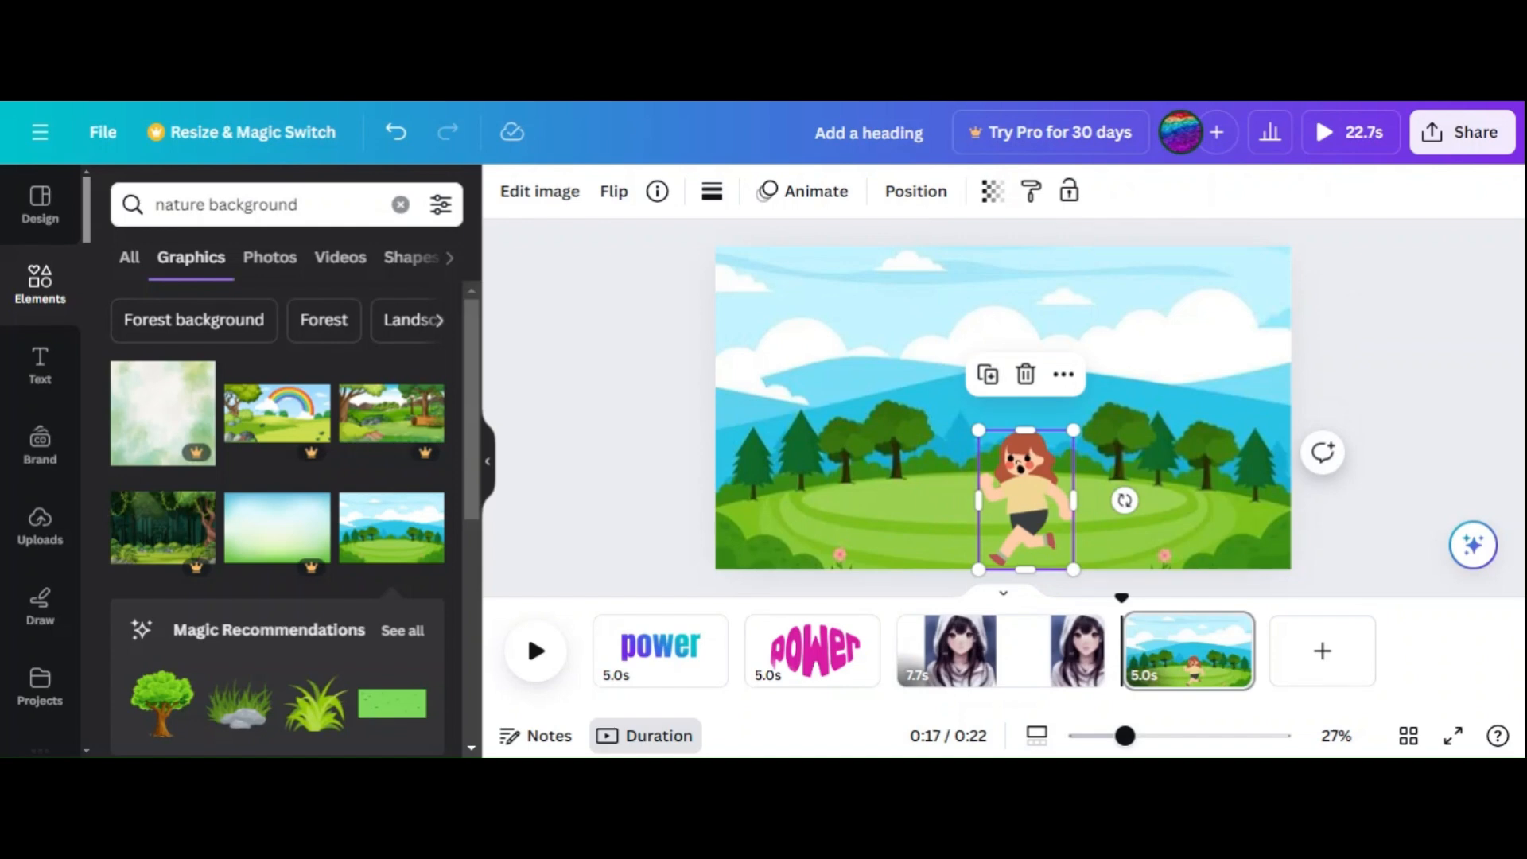
pyautogui.click(1375, 377)
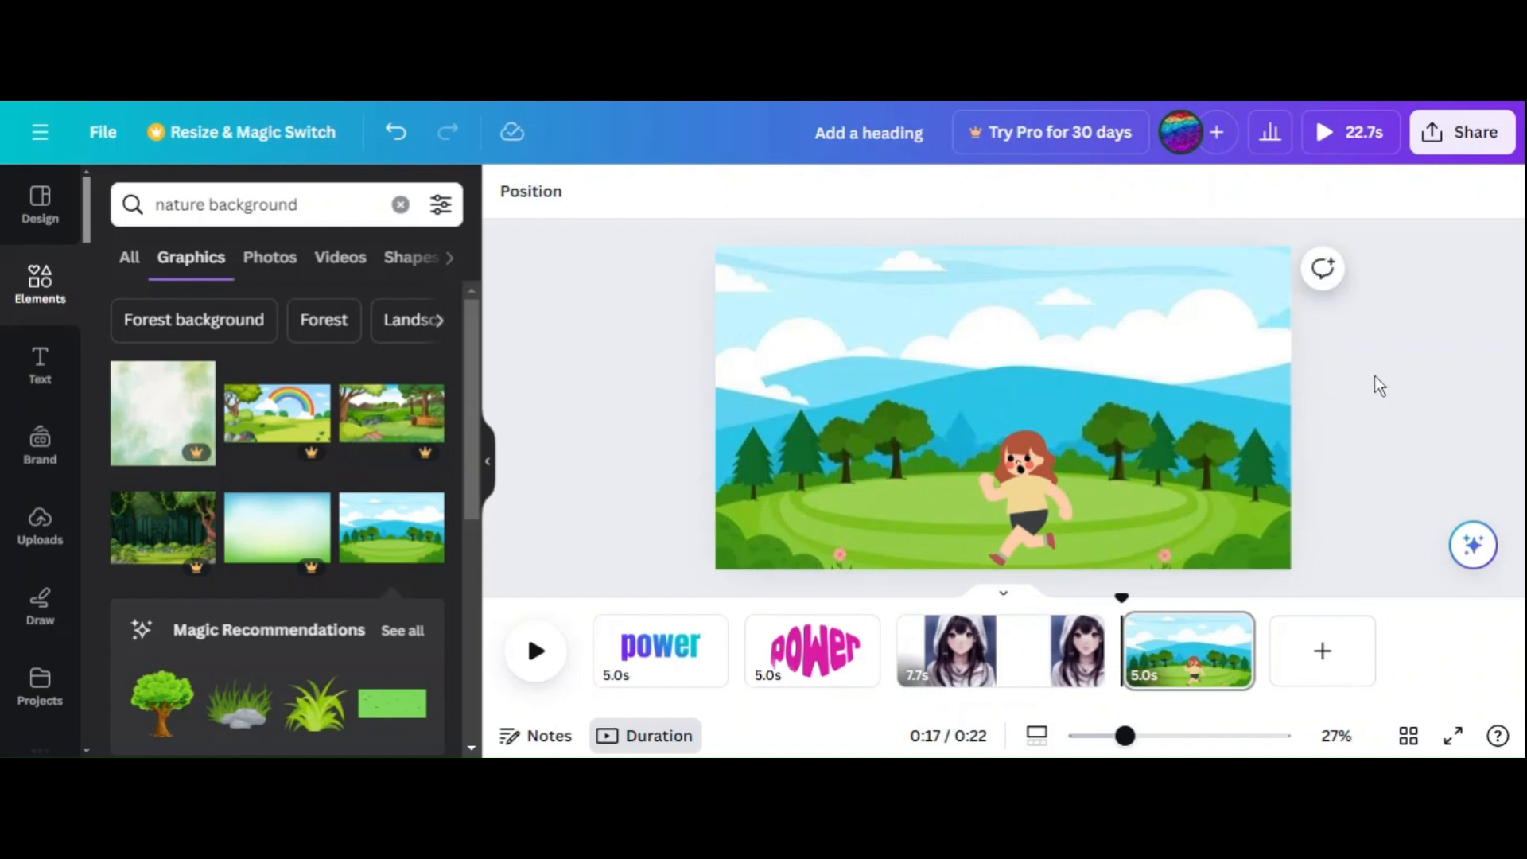
pyautogui.click(998, 491)
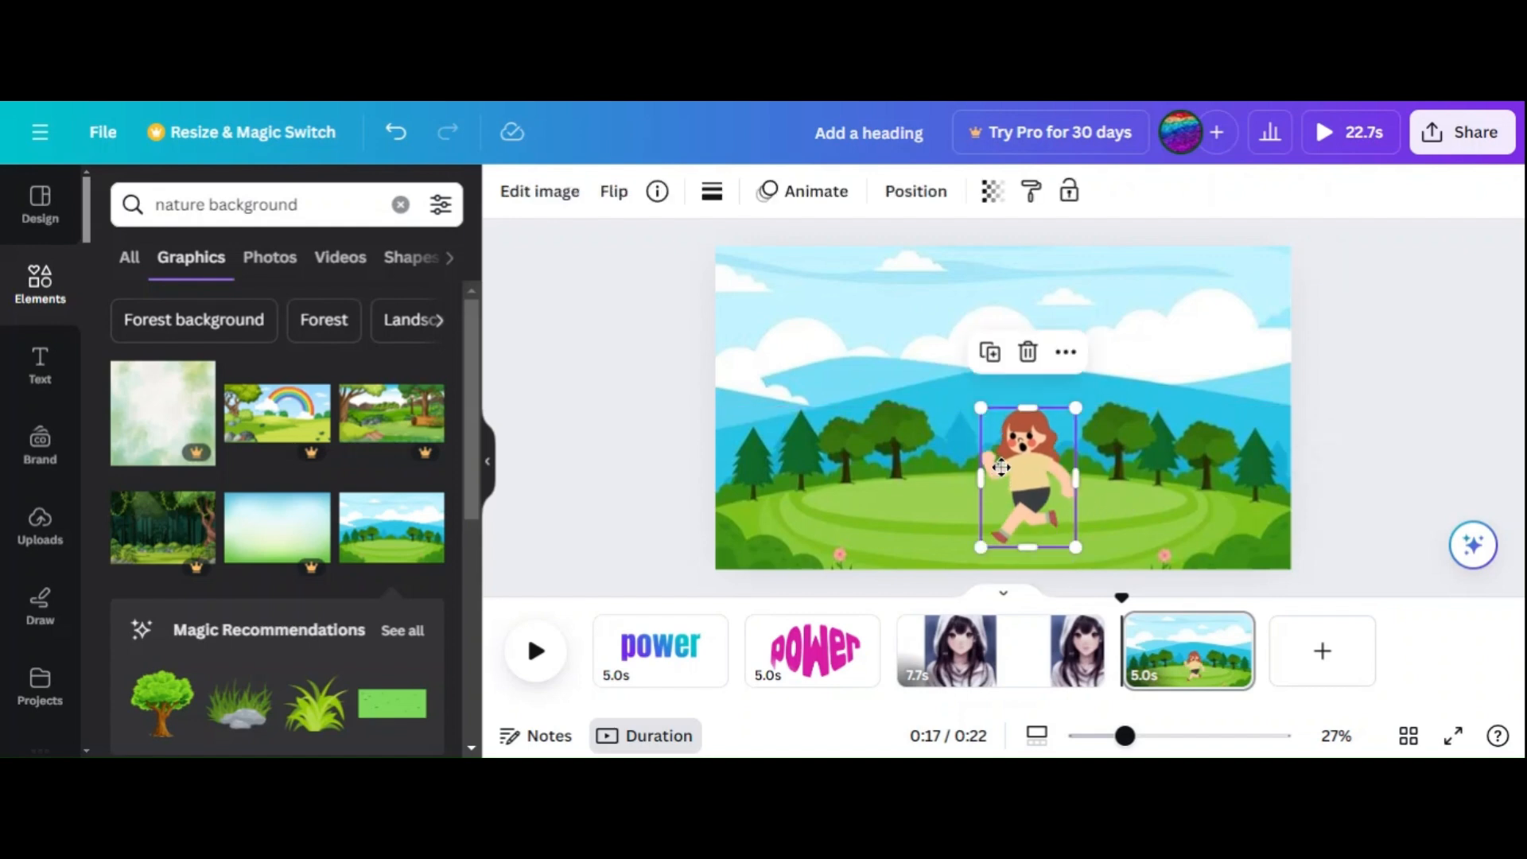
# - Add a blank page after the meadow scene, search the apps for "anime style" and open Anime Style
pyautogui.click(1462, 372)
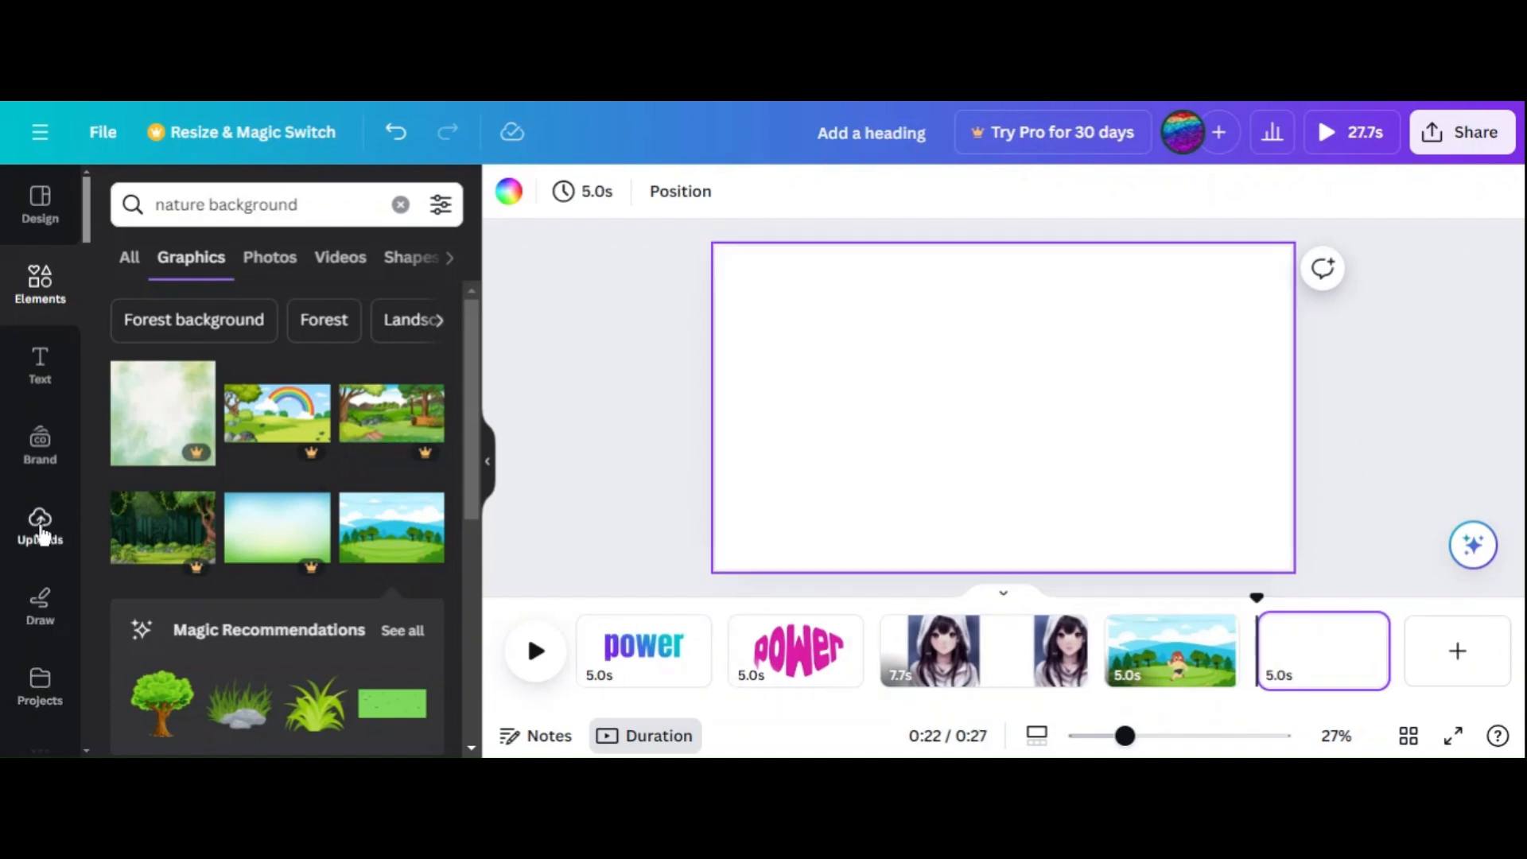
pyautogui.scroll(-1, 40, 528)
pyautogui.click(43, 694)
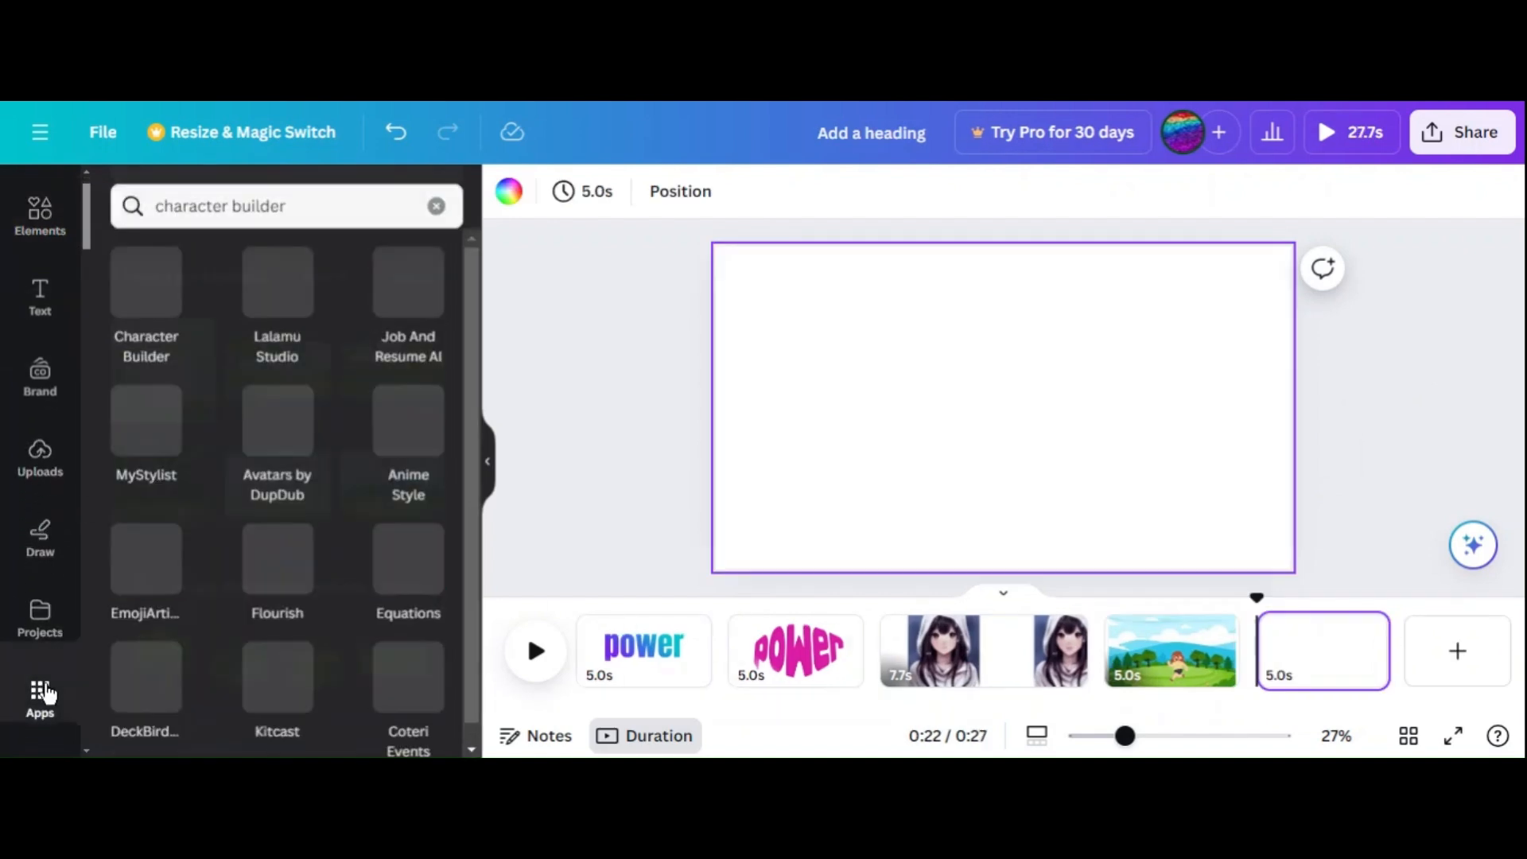
pyautogui.click(435, 204)
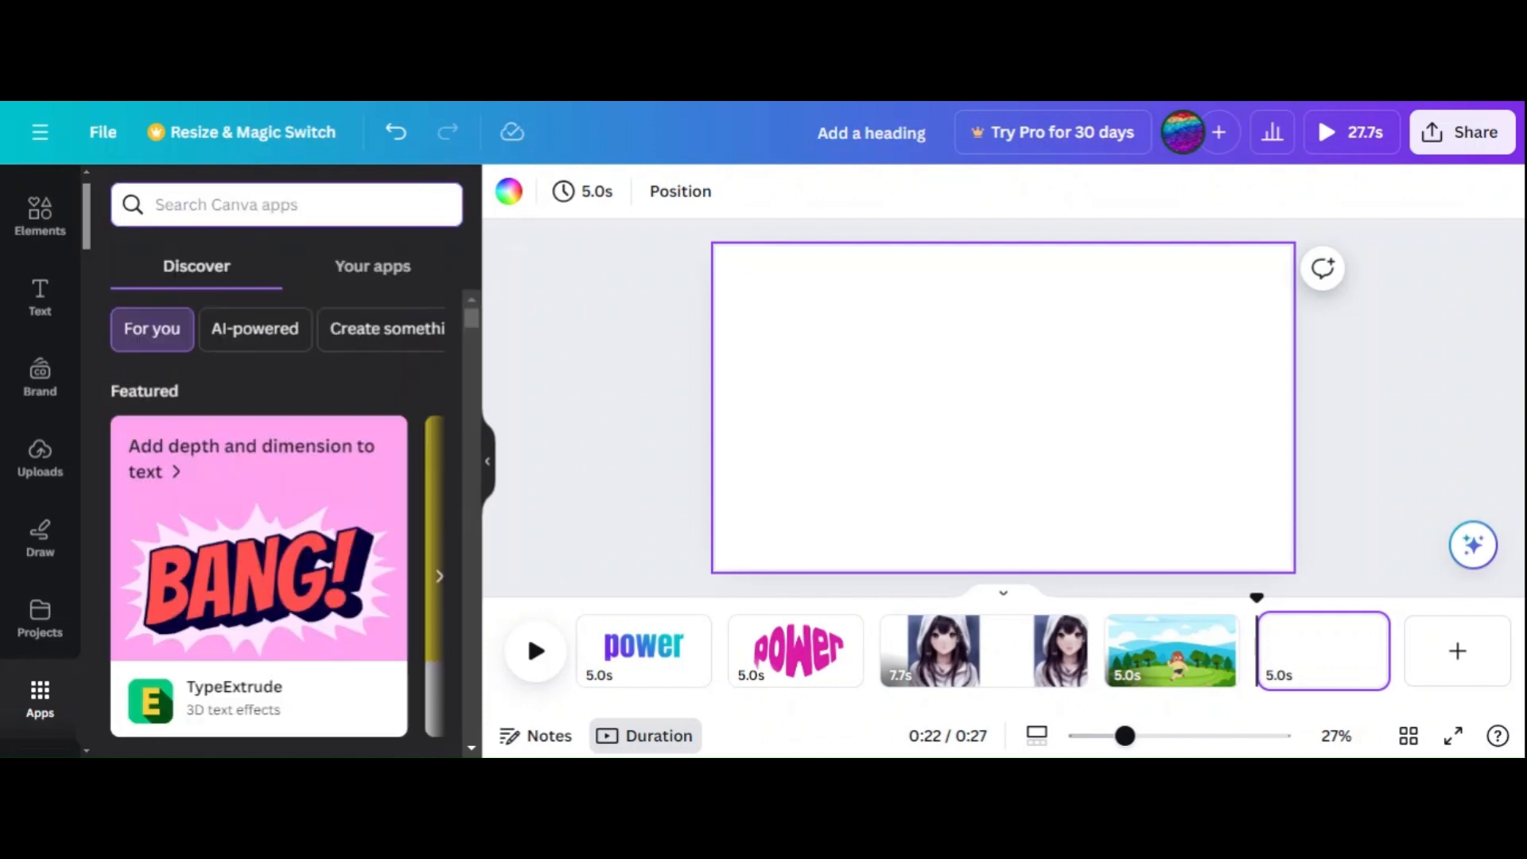
pyautogui.write('anime style')
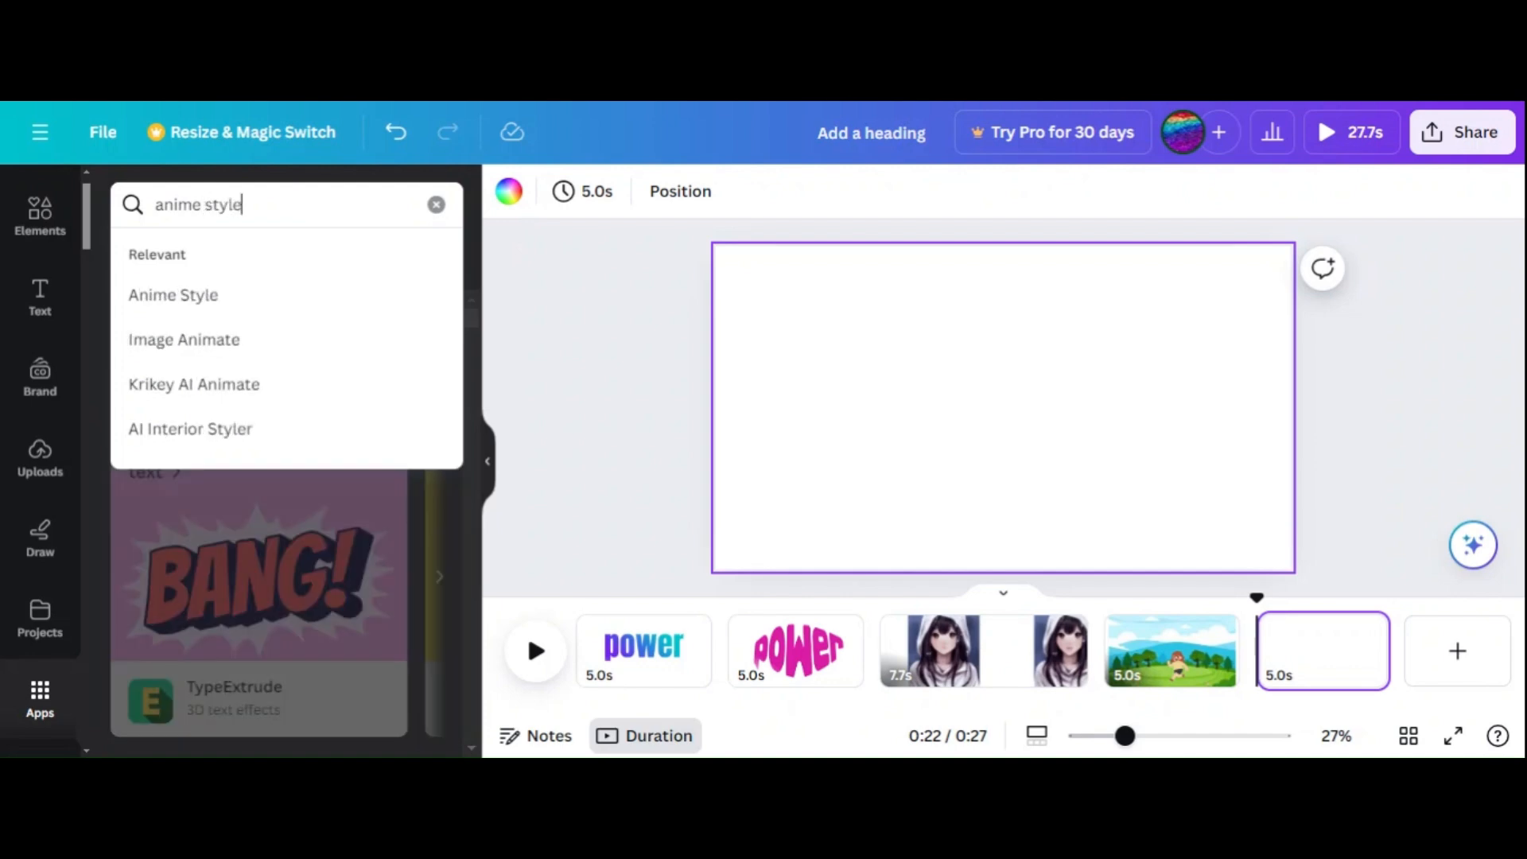
pyautogui.press('Return')
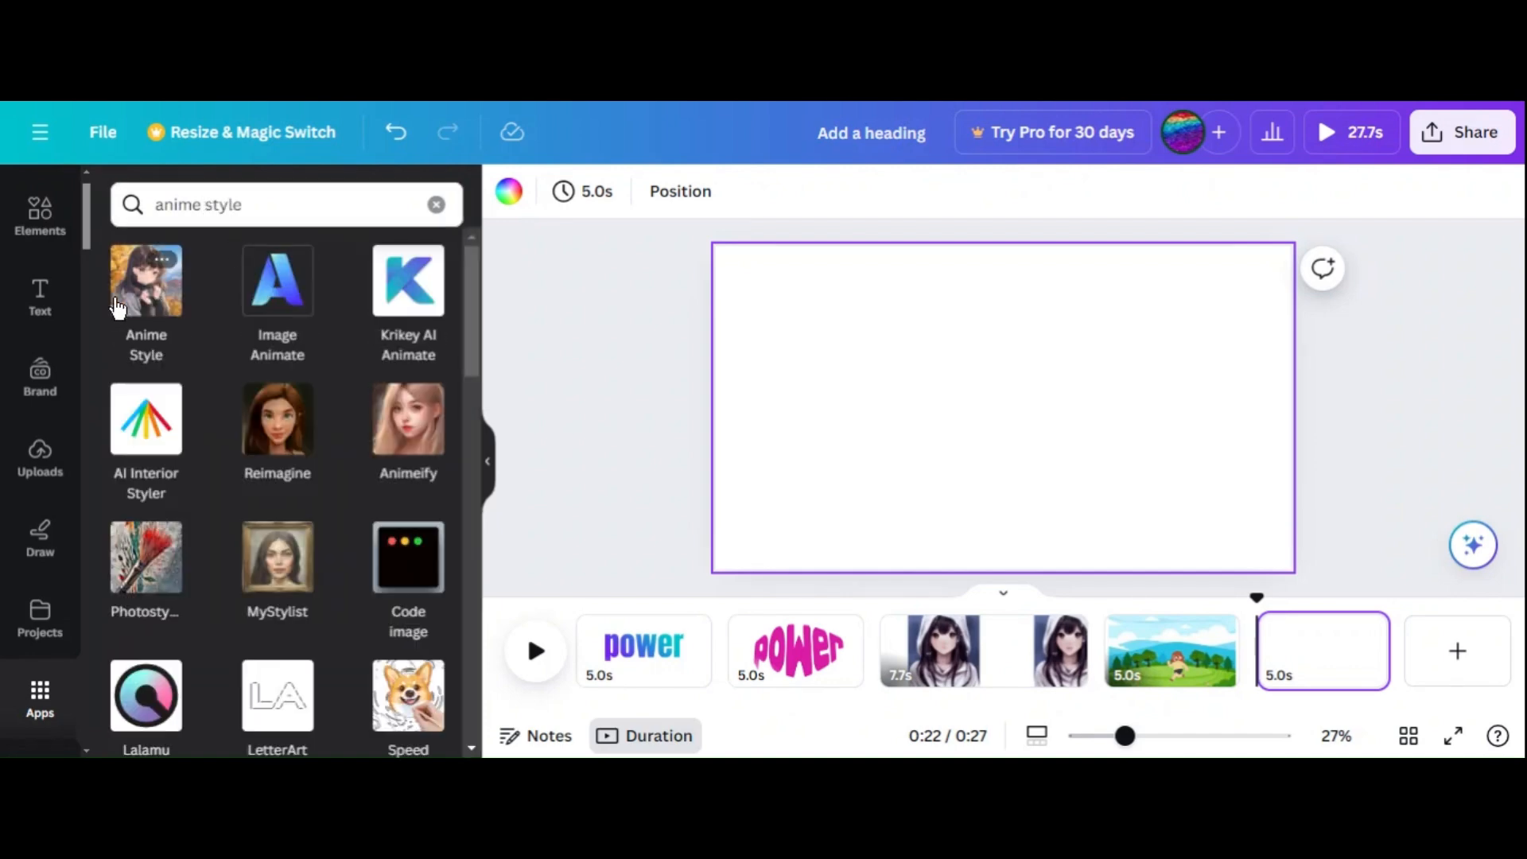
pyautogui.click(120, 308)
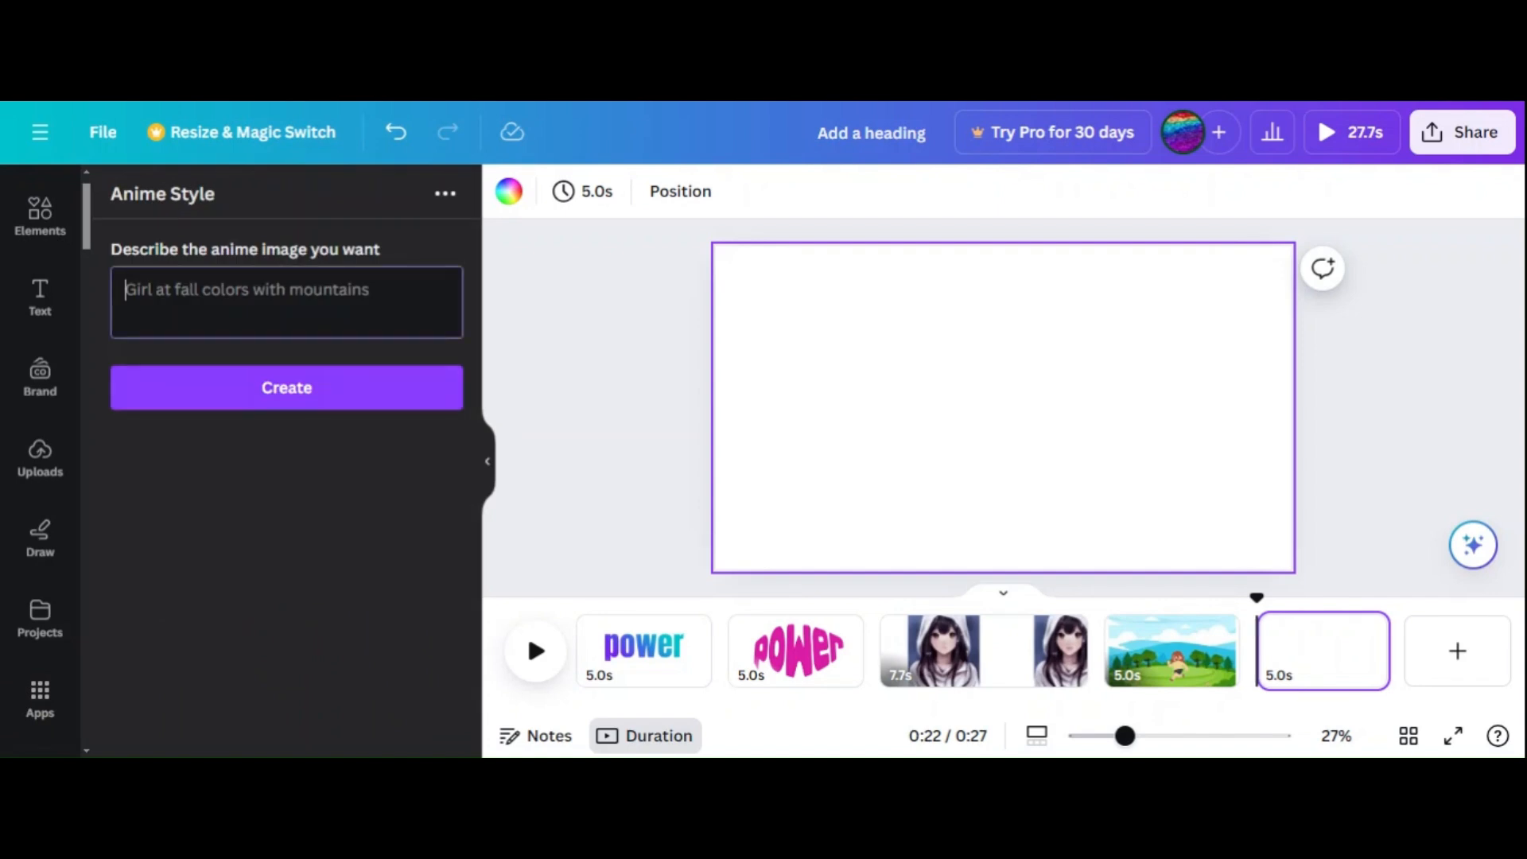
# - Generate an anime image from the description "two pretty girls sitting and drinking"
pyautogui.write('tw')
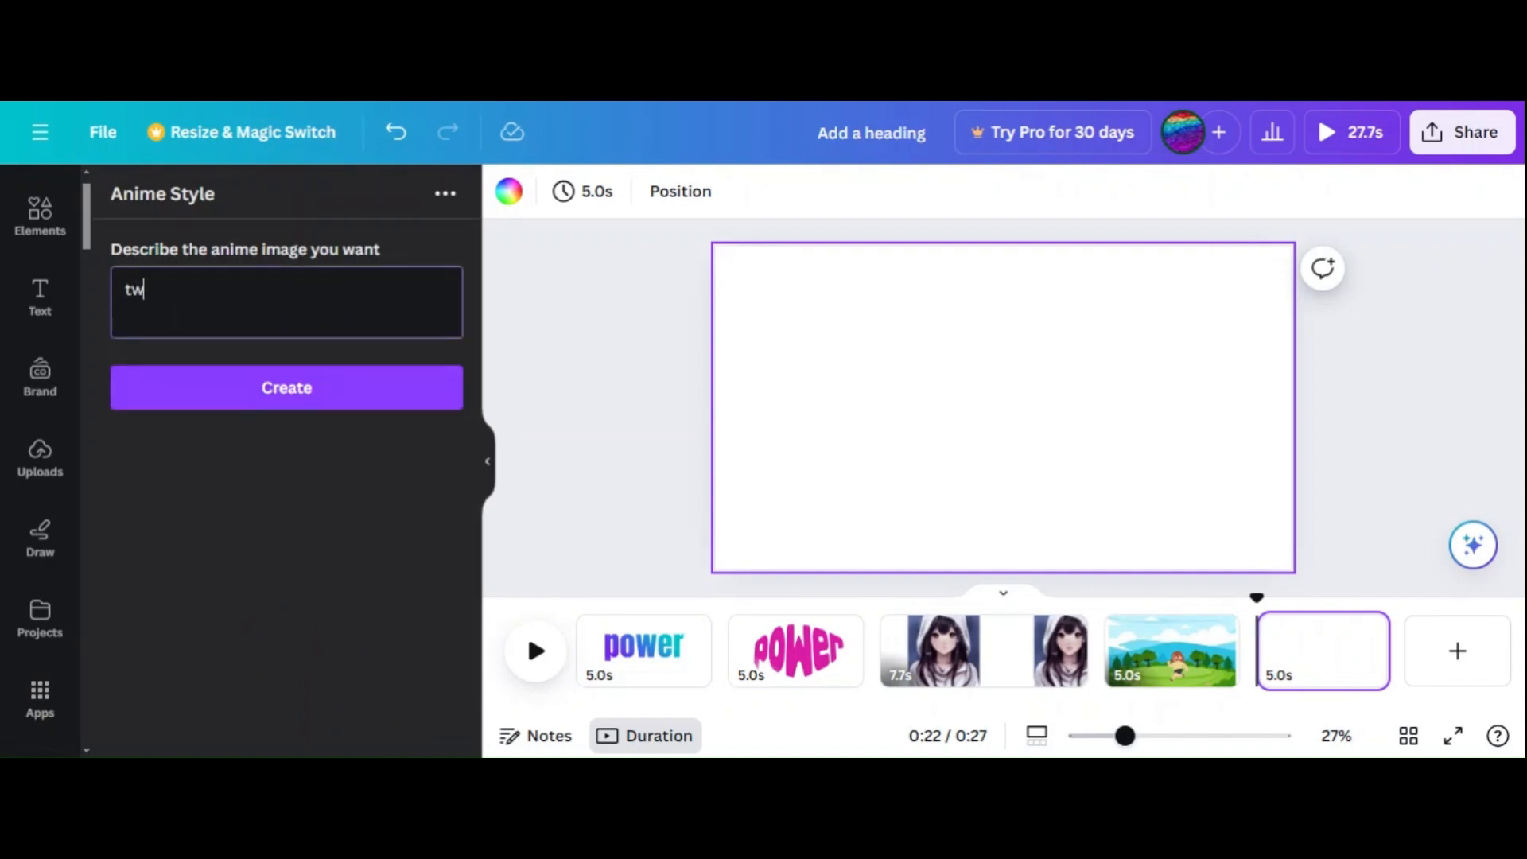
pyautogui.write('o pretty girls sitt')
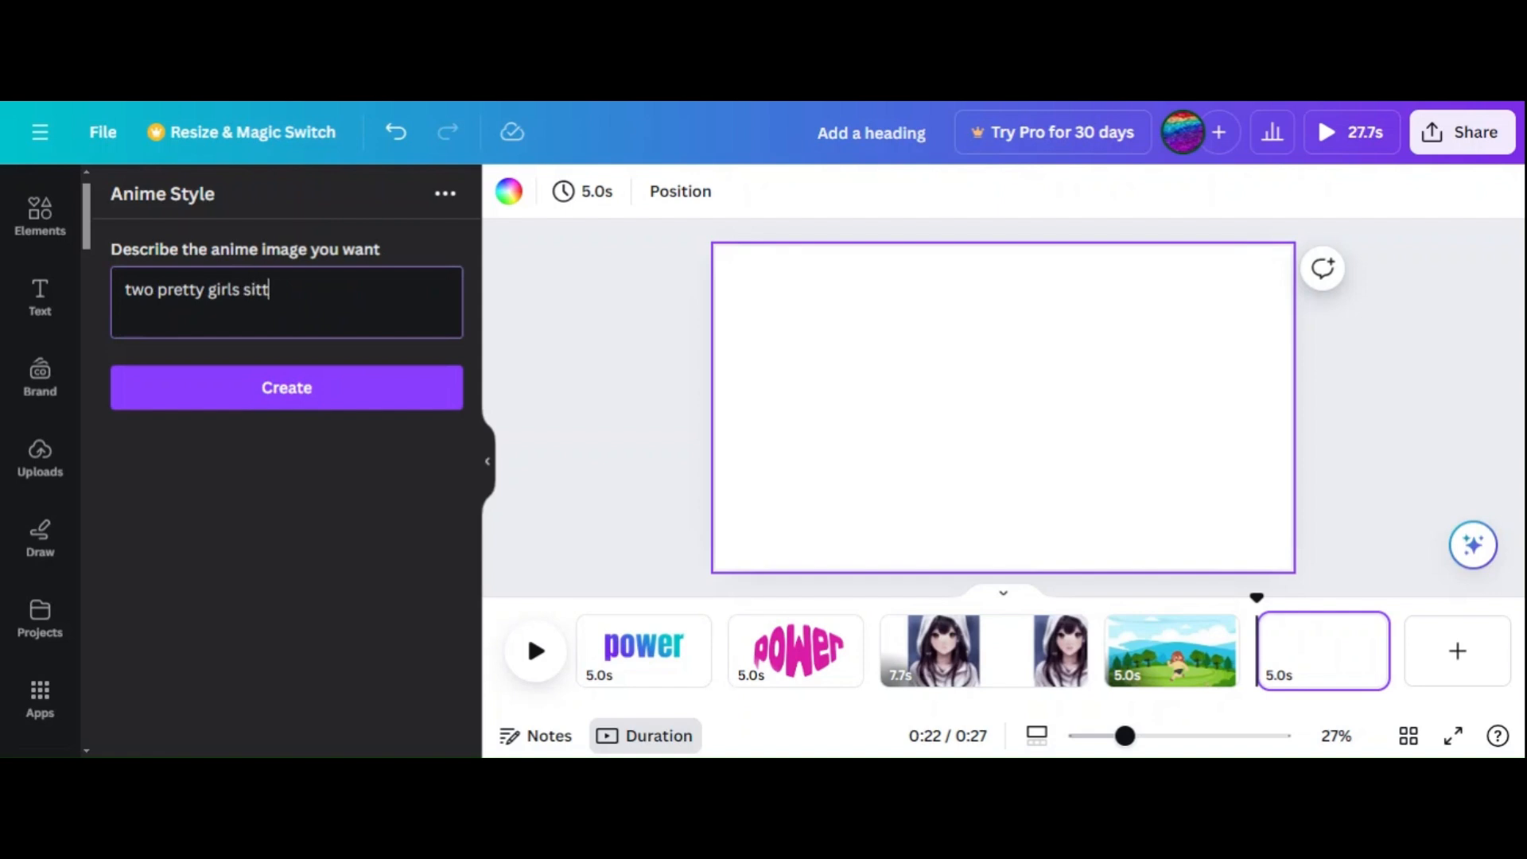
pyautogui.write('ing and drinking')
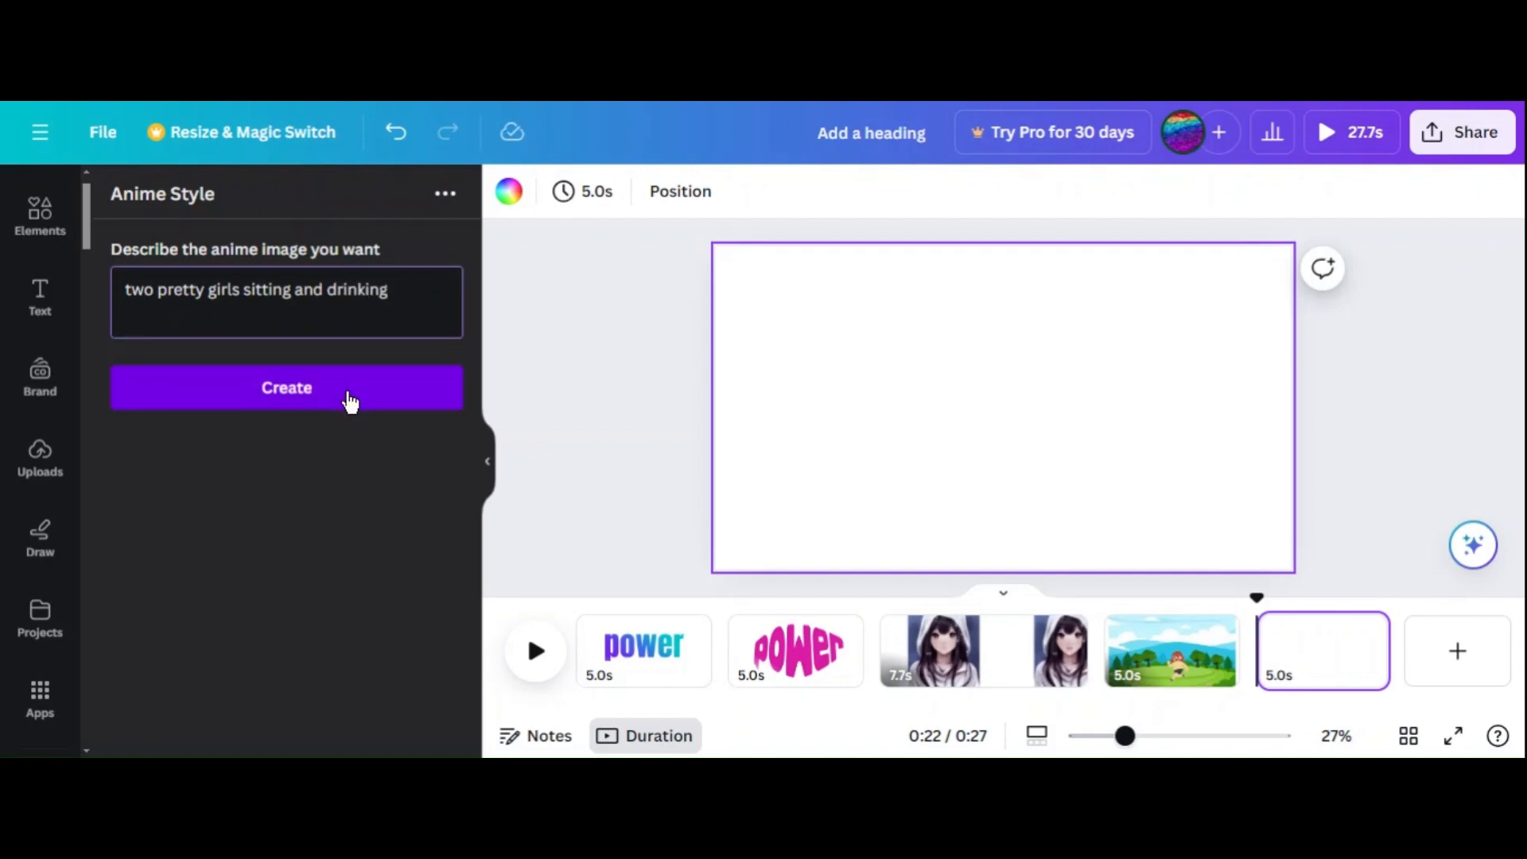
pyautogui.click(350, 400)
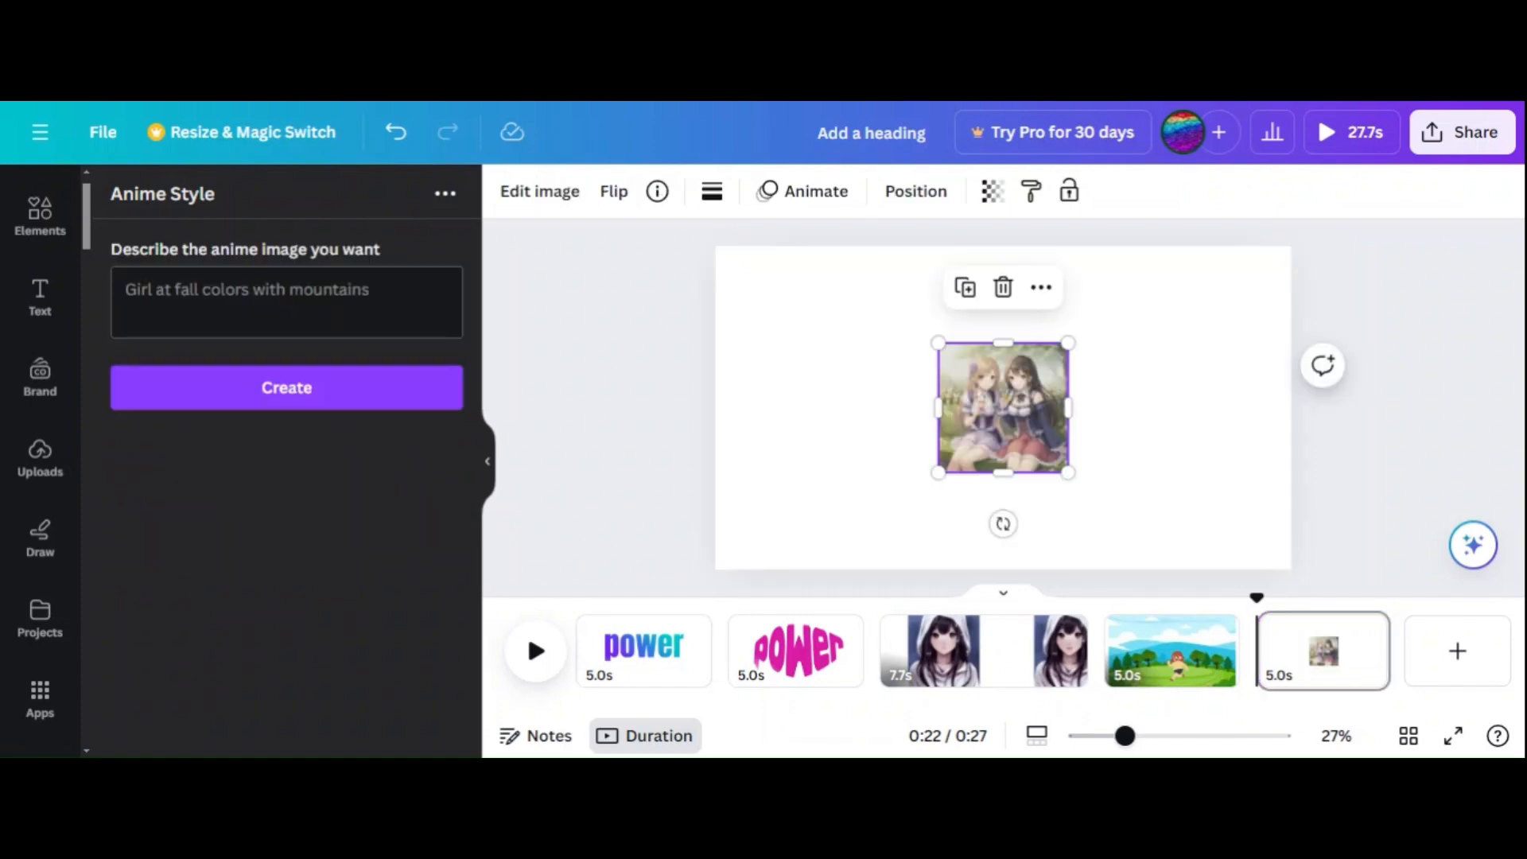
# - Enlarge the anime image of the two girls to the full page height and extend its left edge slightly outward
pyautogui.rightClick(965, 392)
pyautogui.click(920, 454)
pyautogui.moveTo(937, 341); pyautogui.dragTo(836, 251)
pyautogui.moveTo(1069, 475); pyautogui.dragTo(1181, 552)
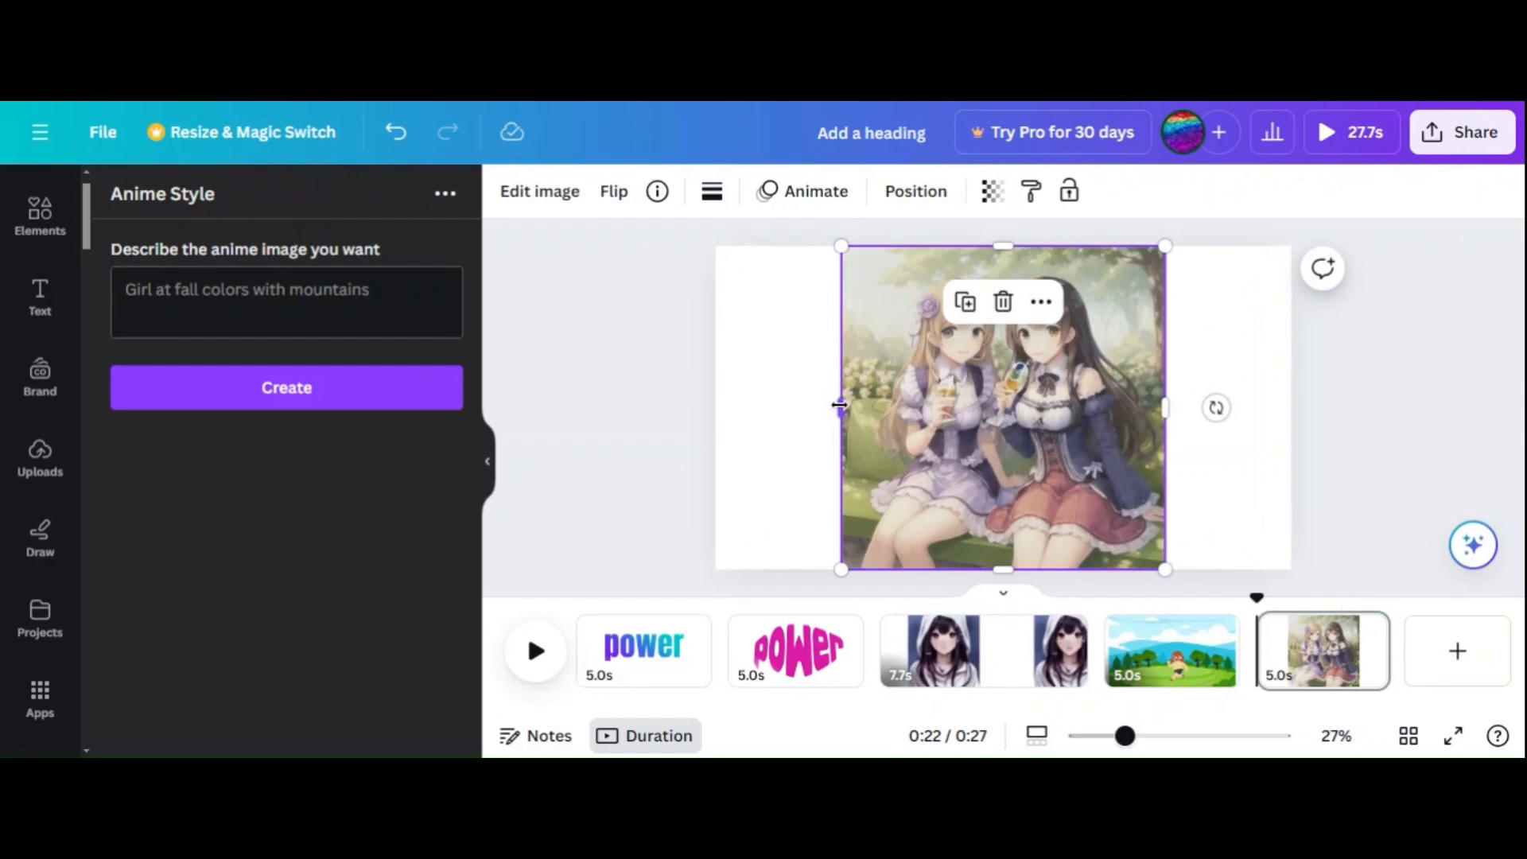
pyautogui.moveTo(839, 405); pyautogui.dragTo(814, 405)
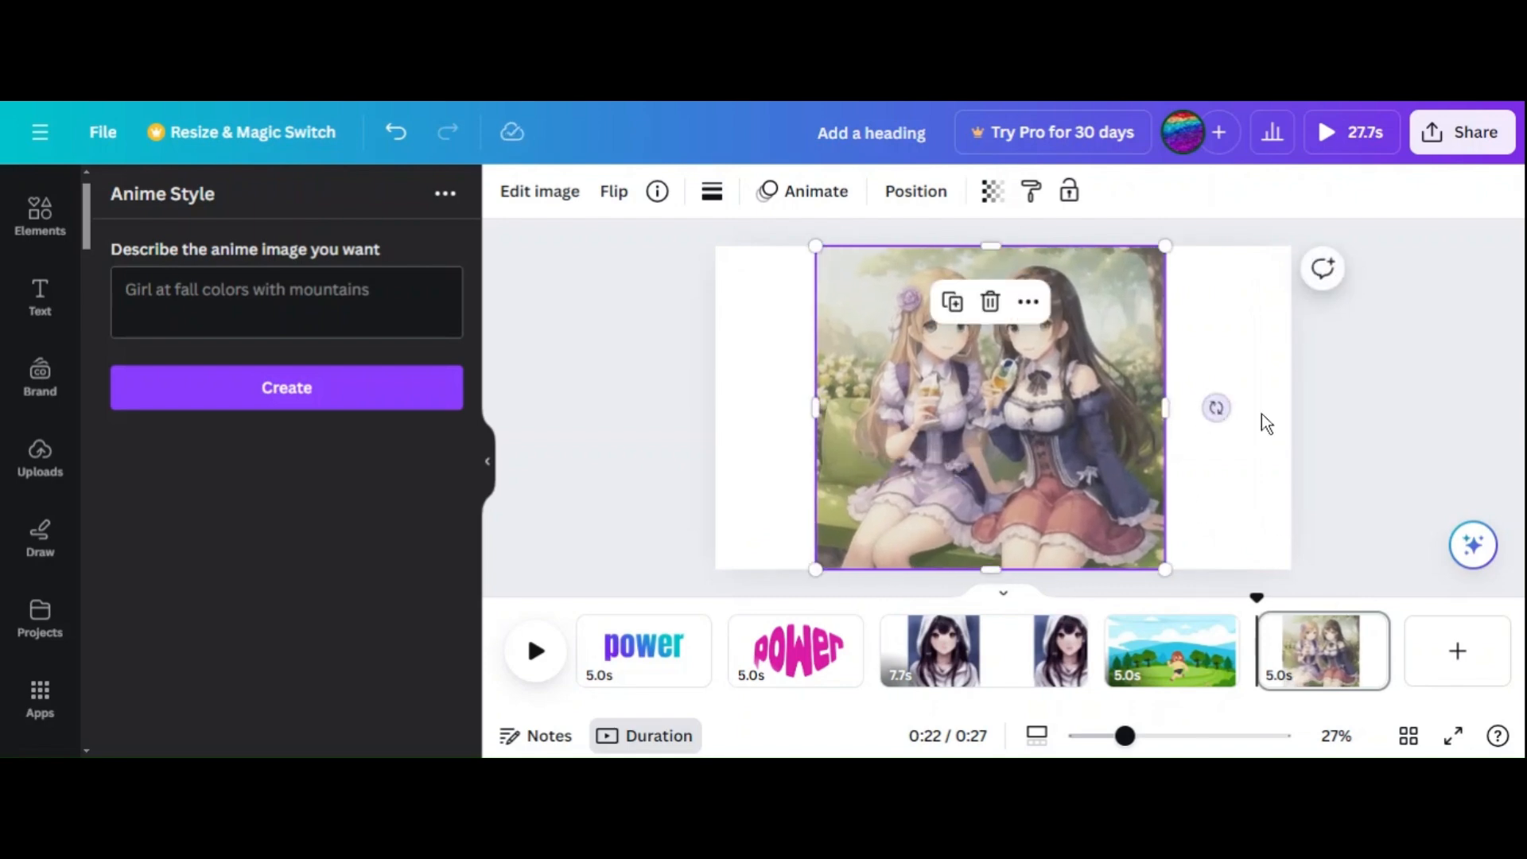
pyautogui.click(1302, 425)
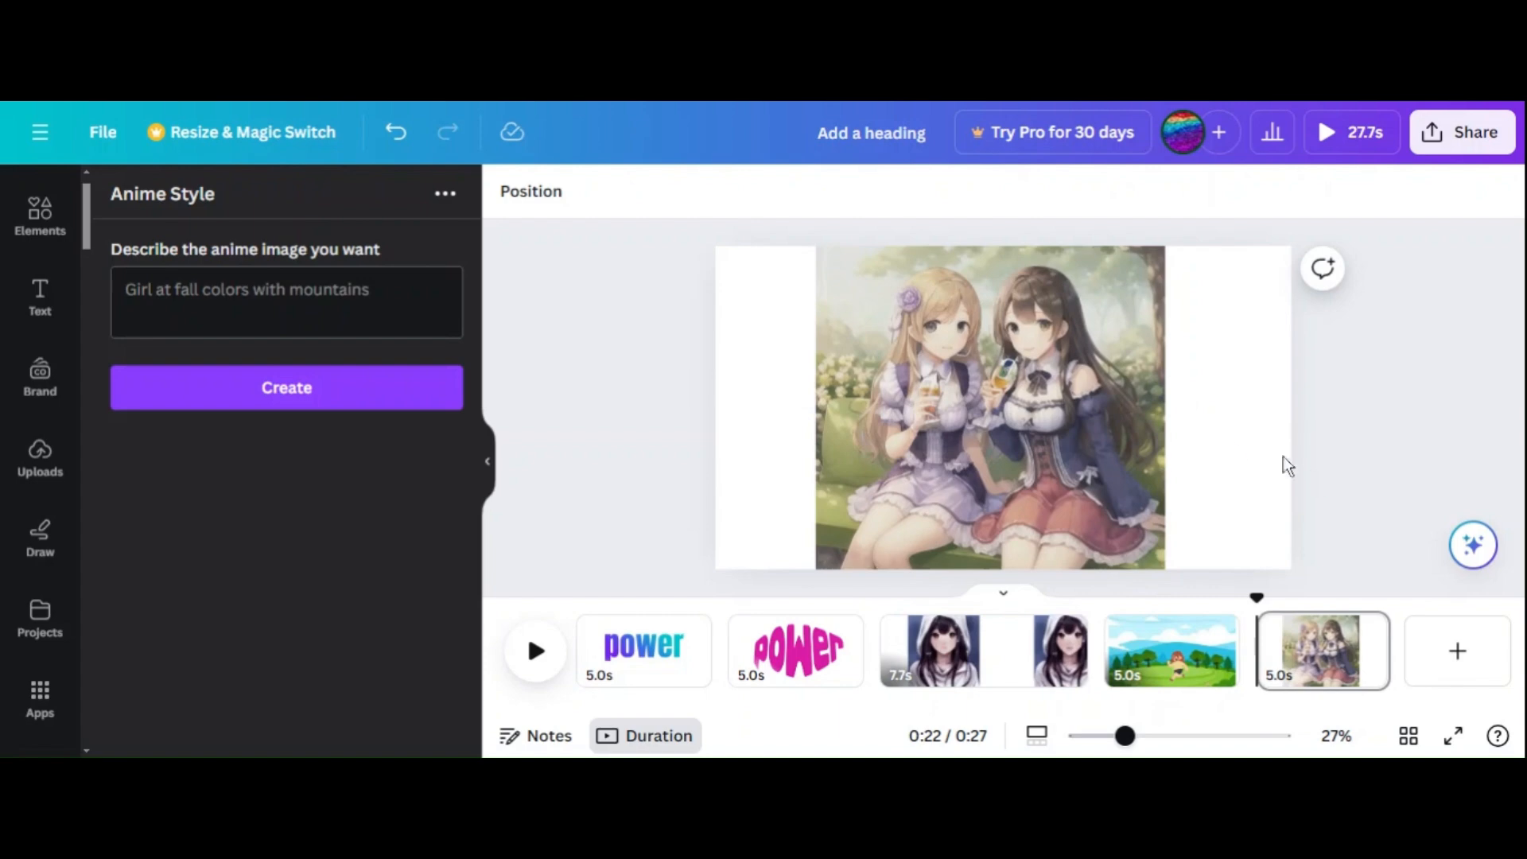
# - Add another blank page after the anime image, search the apps for LetterArt and open it
pyautogui.click(35, 693)
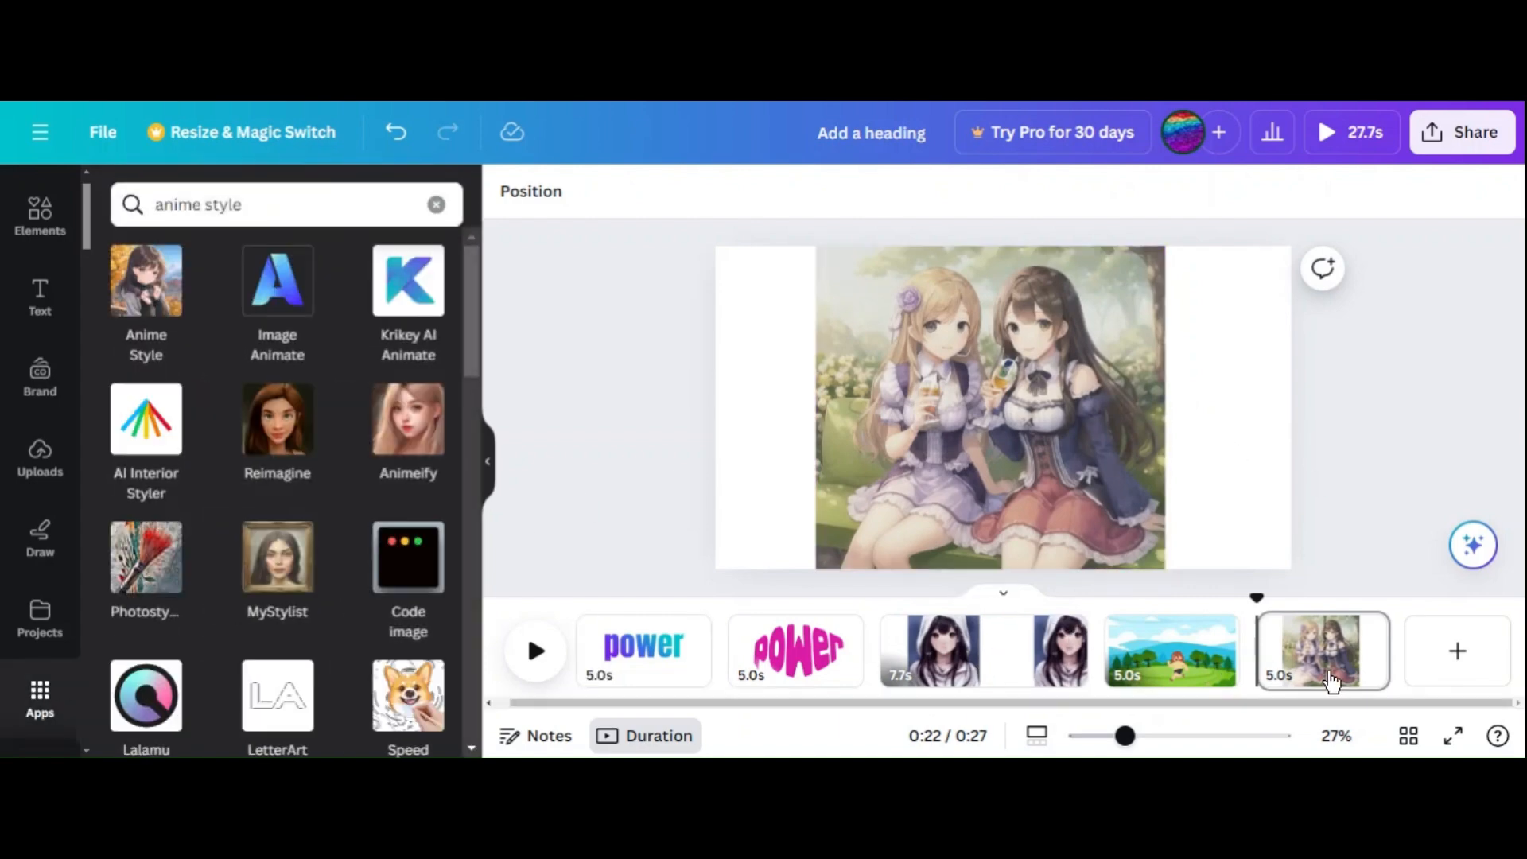
pyautogui.click(1456, 650)
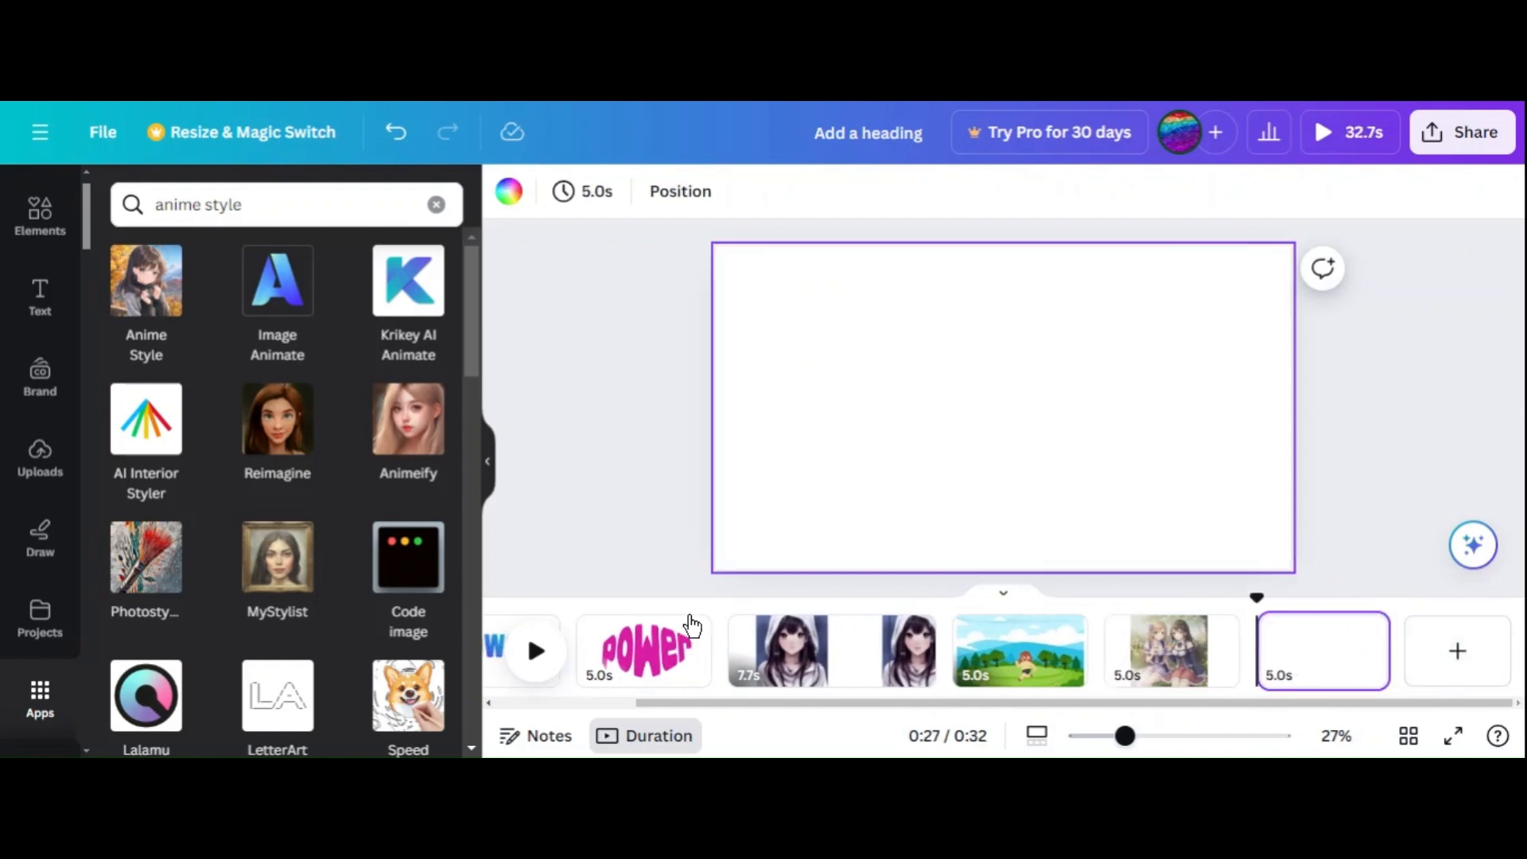
pyautogui.click(436, 205)
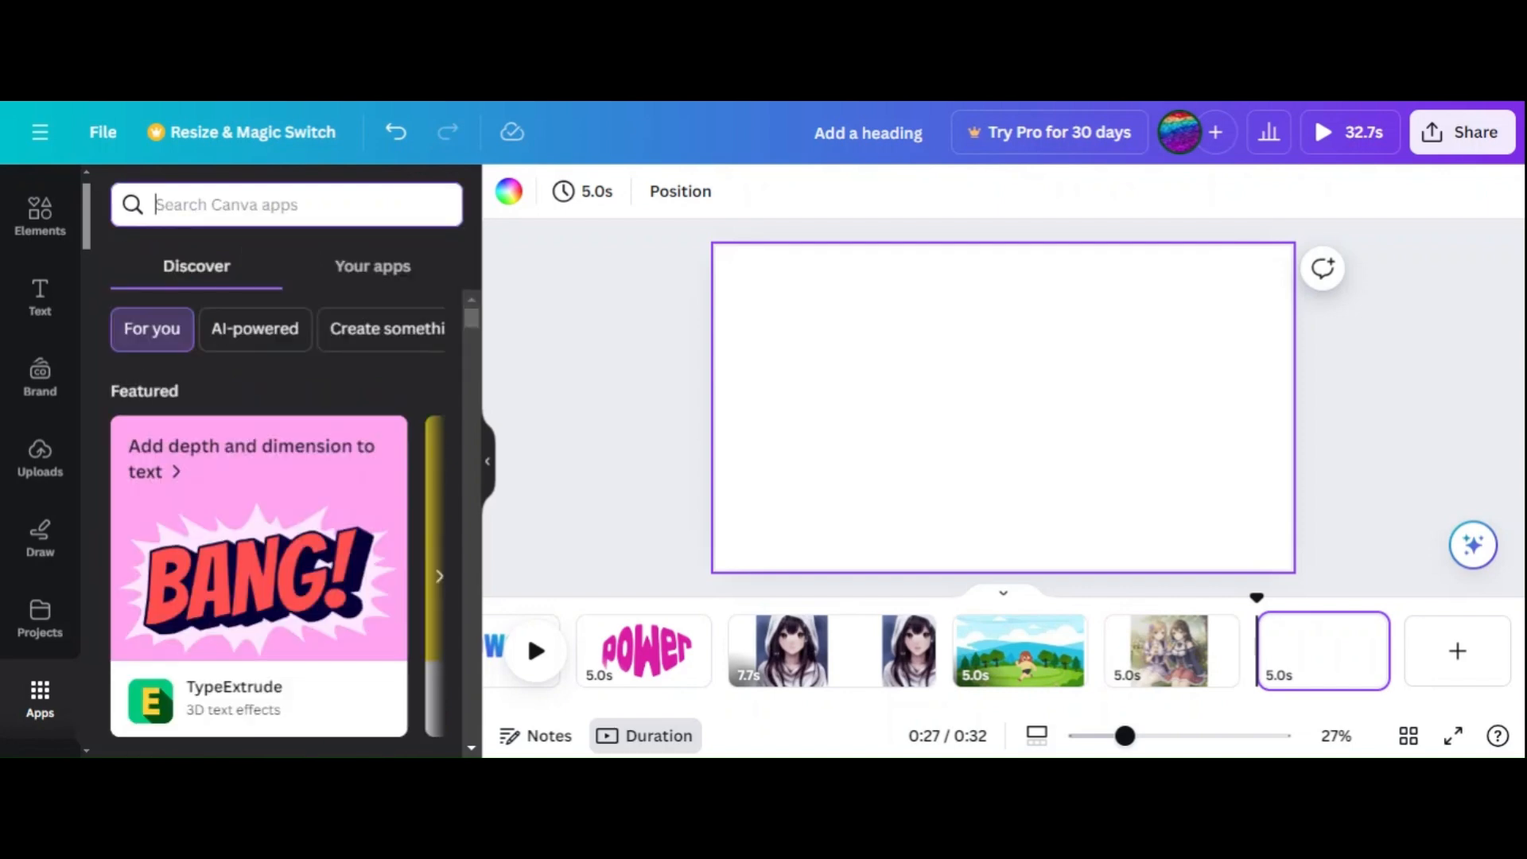
pyautogui.write('l')
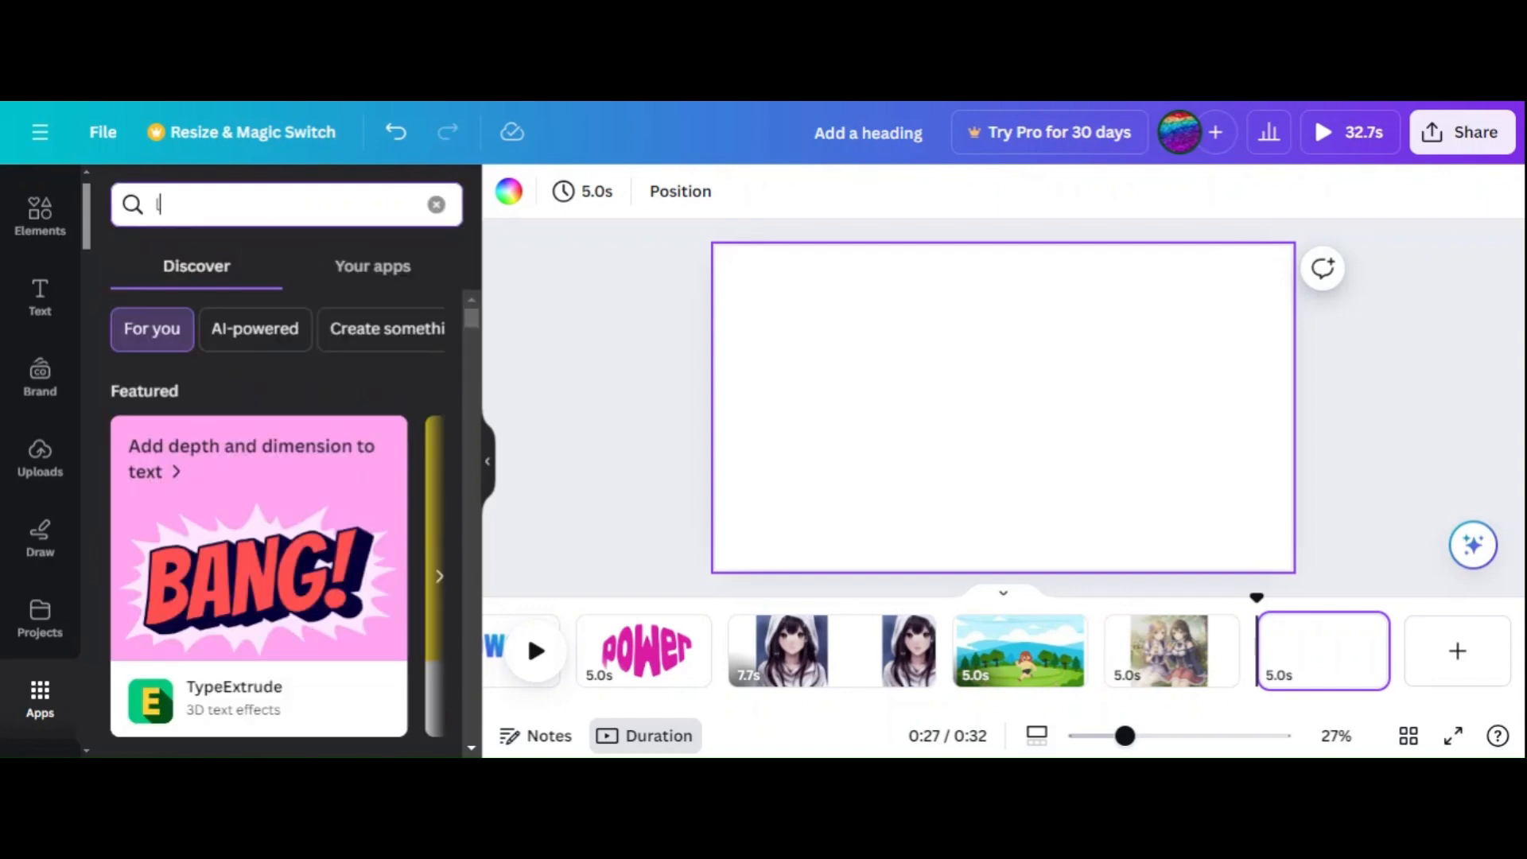
pyautogui.write('ett')
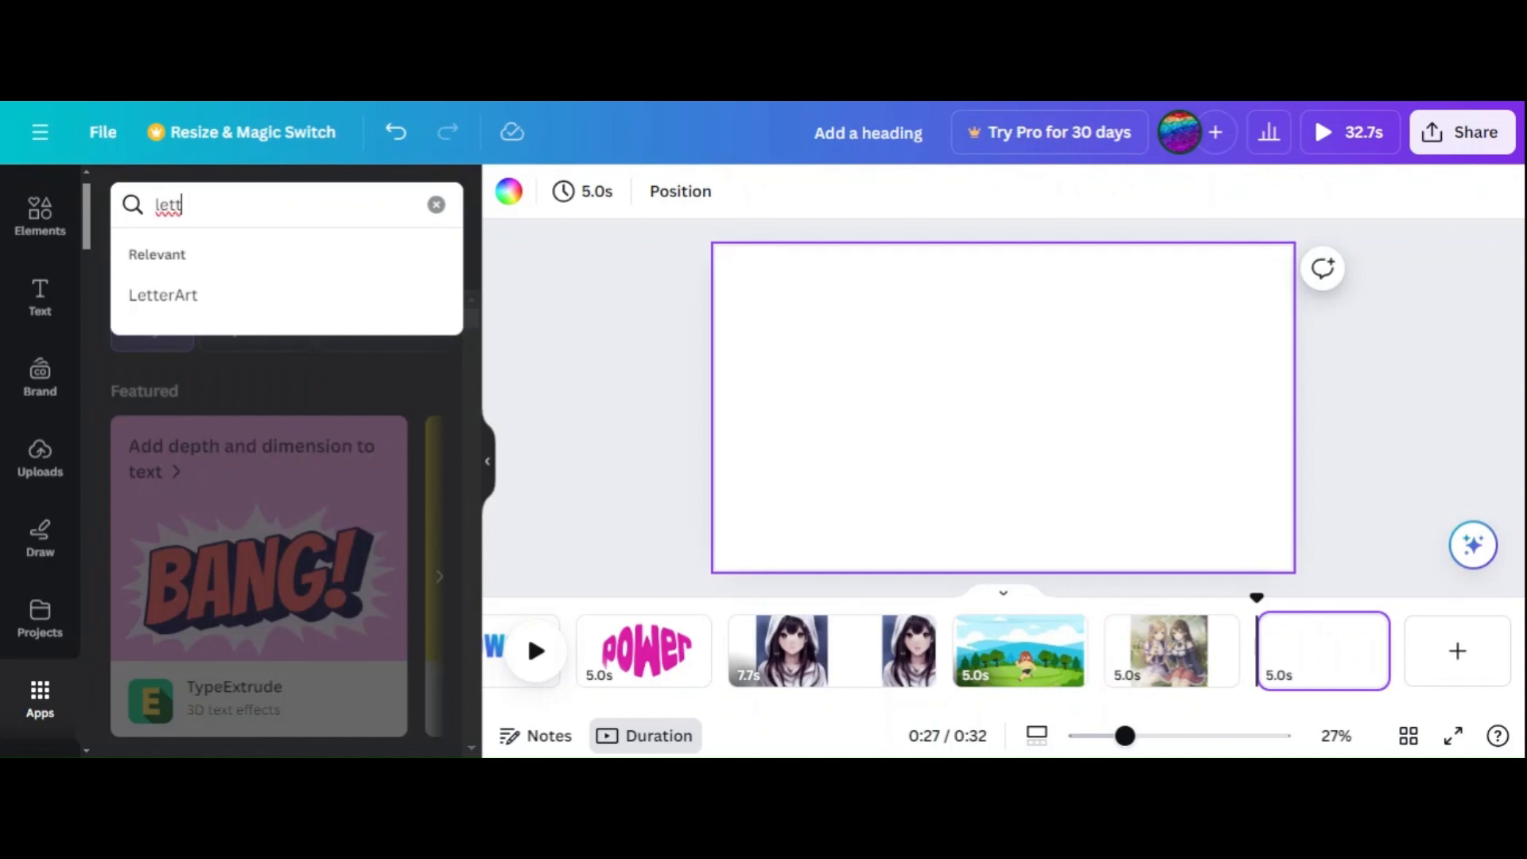
pyautogui.click(352, 307)
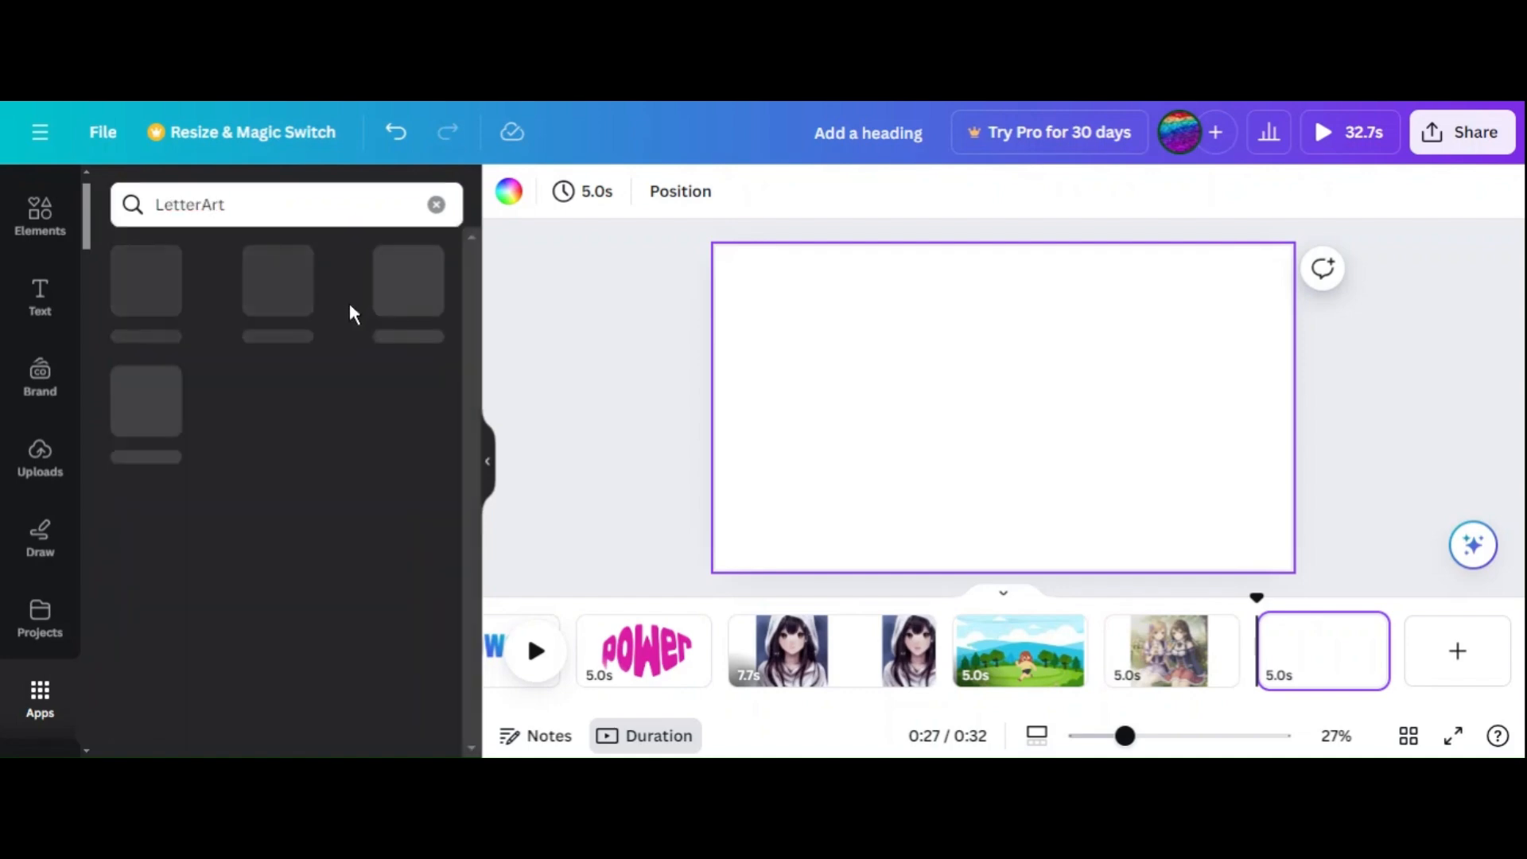
pyautogui.click(154, 305)
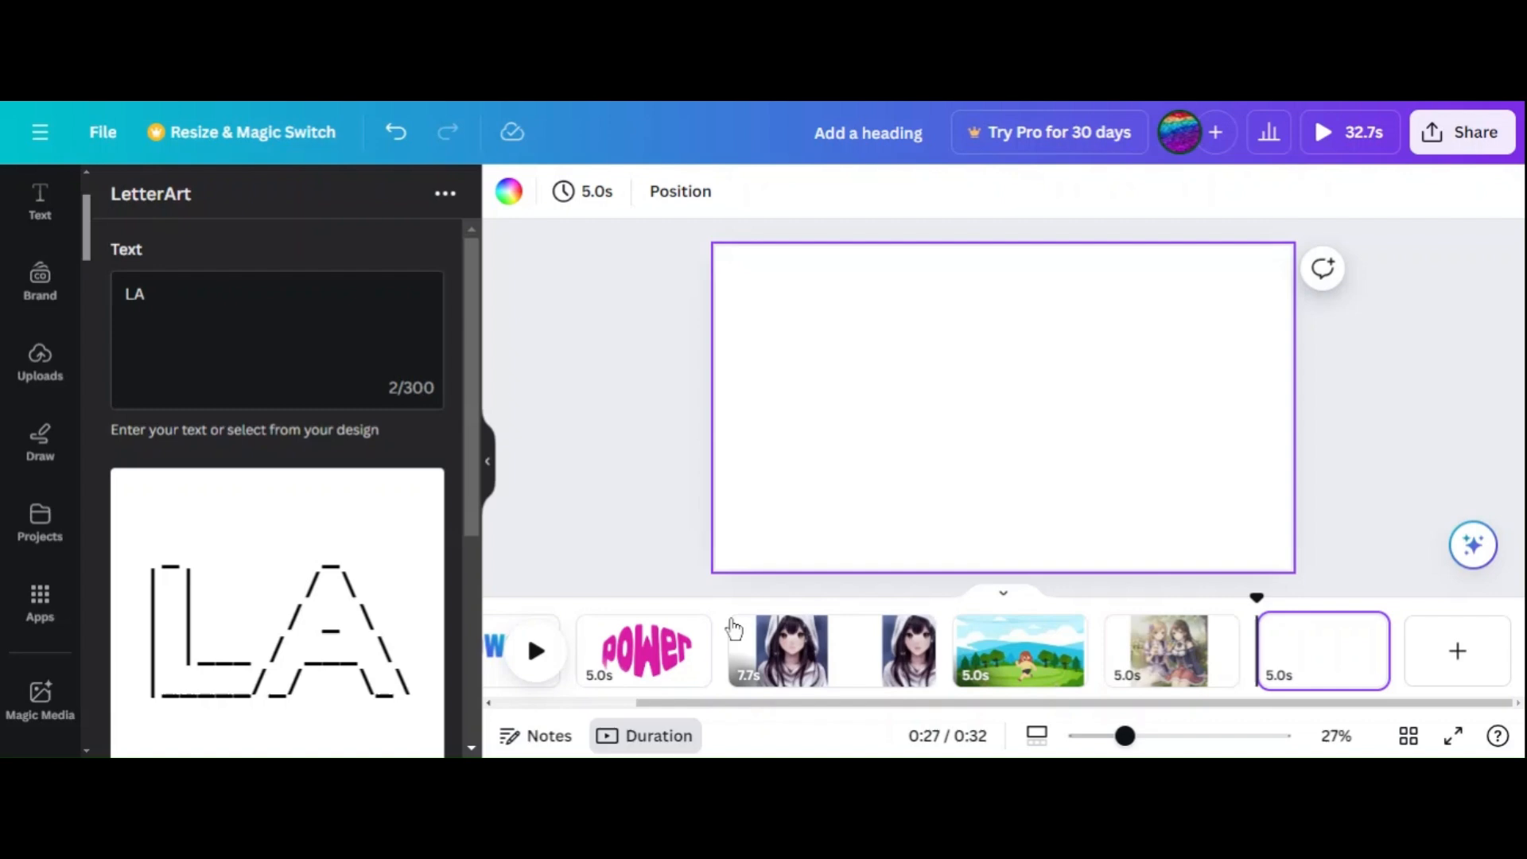
# - Replace the LetterArt text with "power" and add the resulting letter art to the blank page
pyautogui.hotkey('ctrl', 'a')
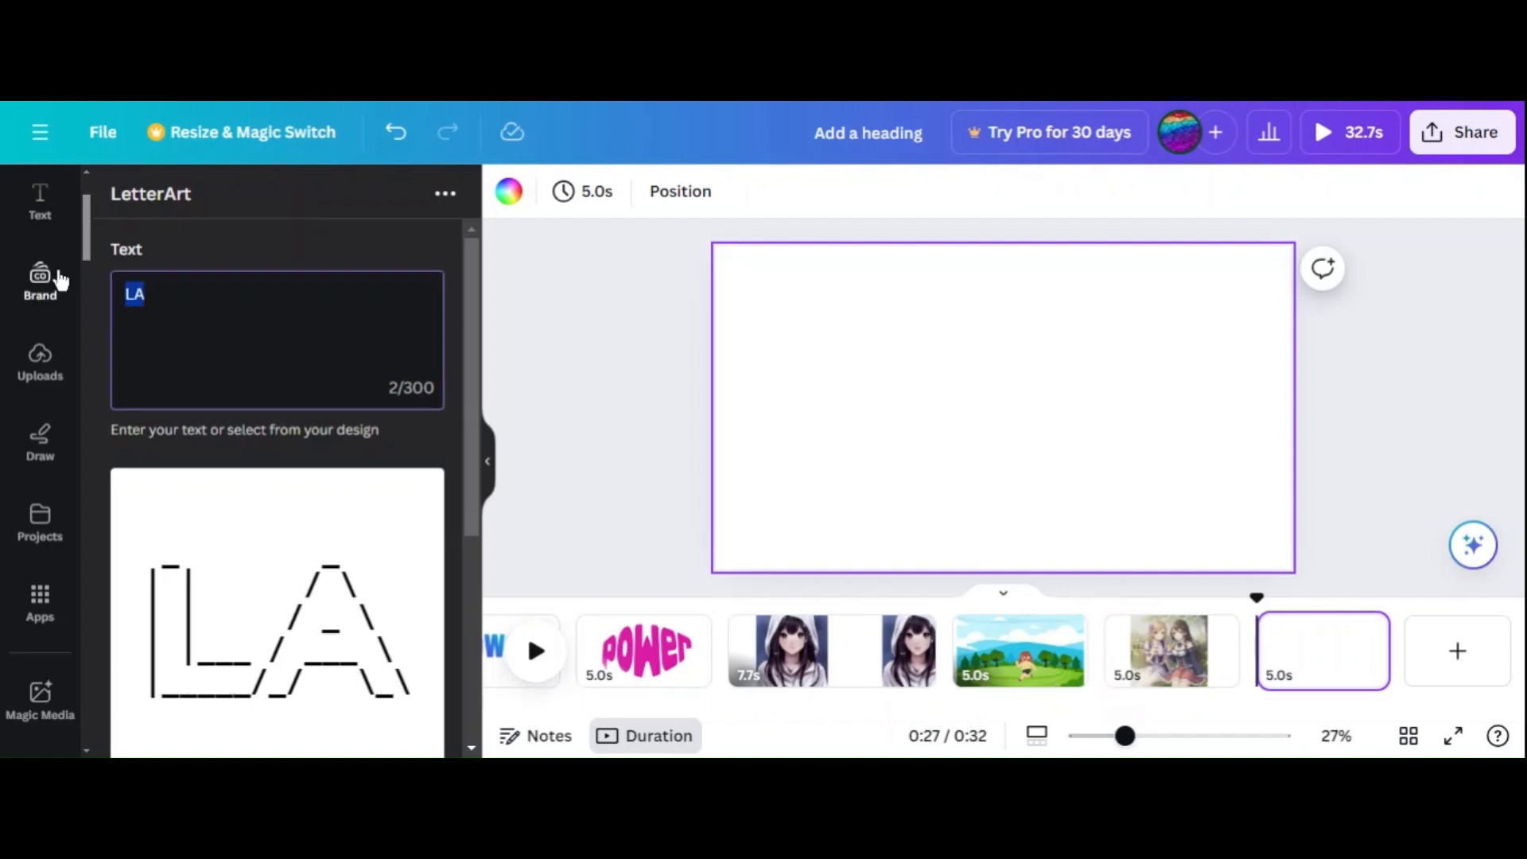
pyautogui.press('BackSpace')
pyautogui.write('power')
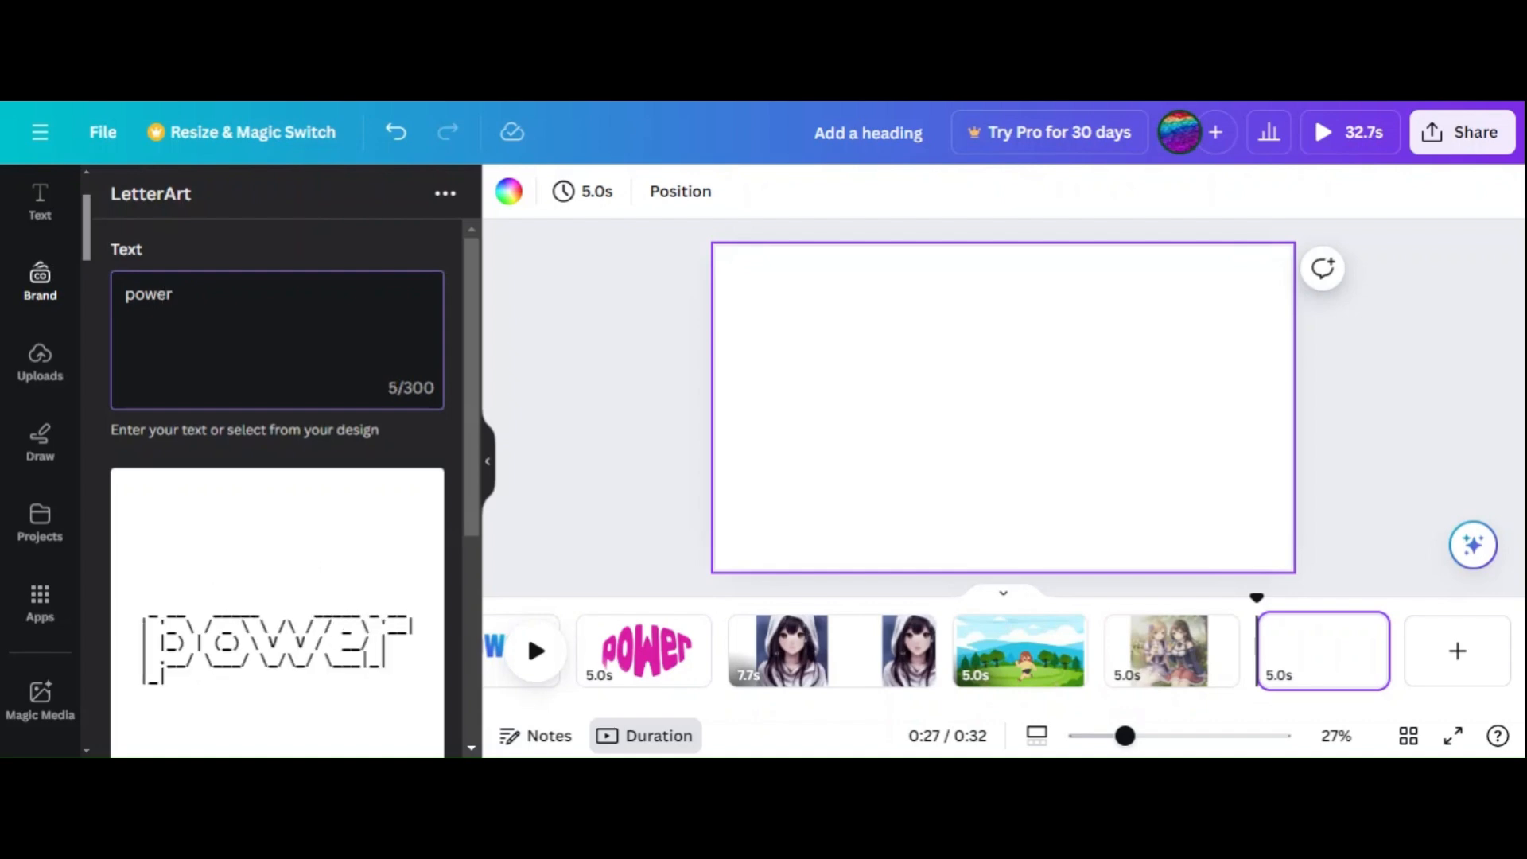
pyautogui.scroll(-2, 40, 461)
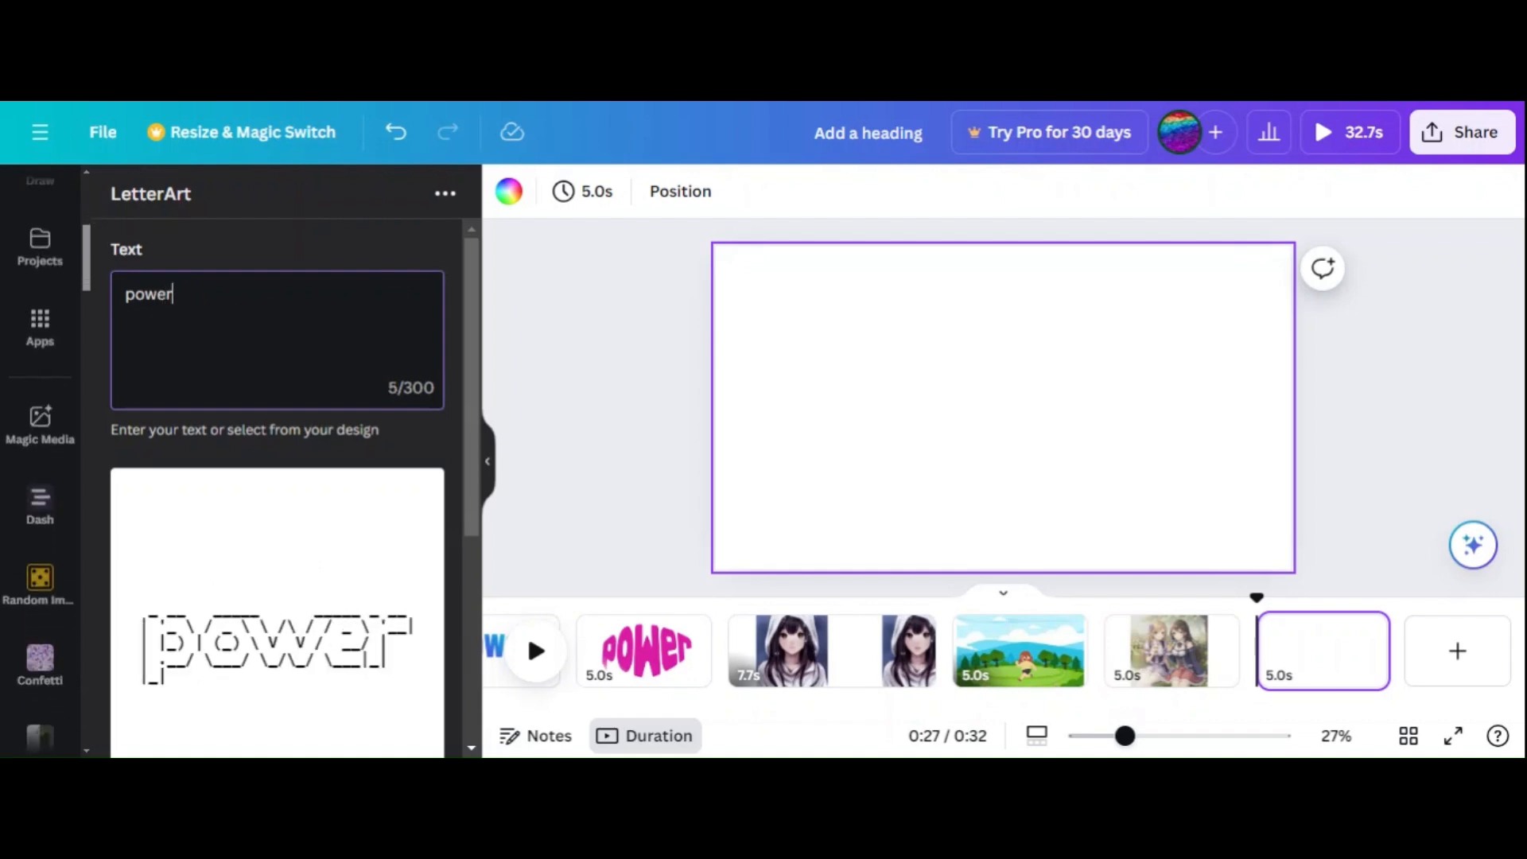
pyautogui.scroll(-4, 265, 468)
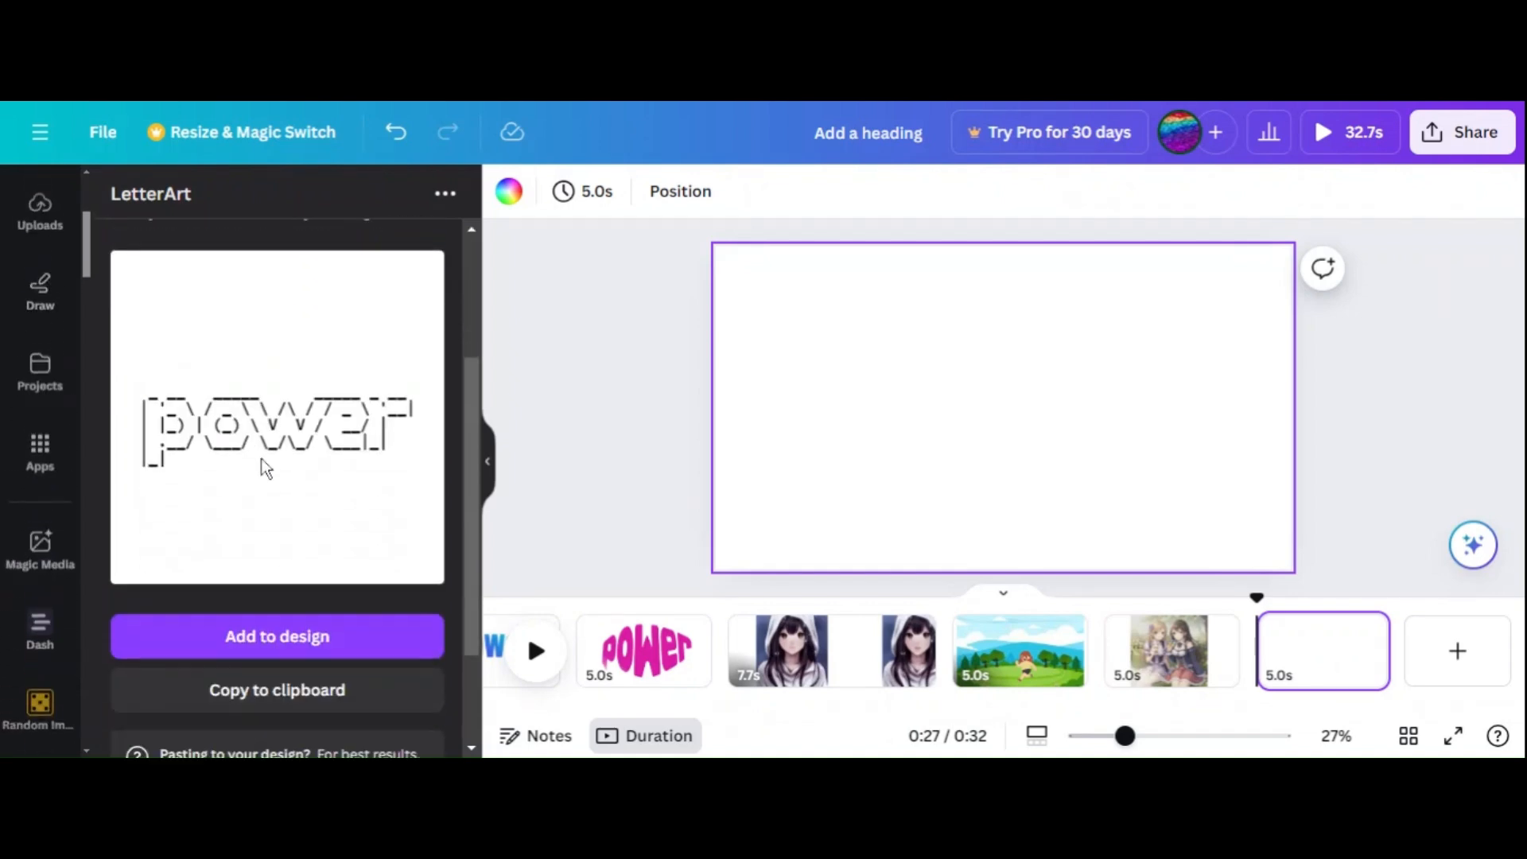
pyautogui.scroll(4, 265, 467)
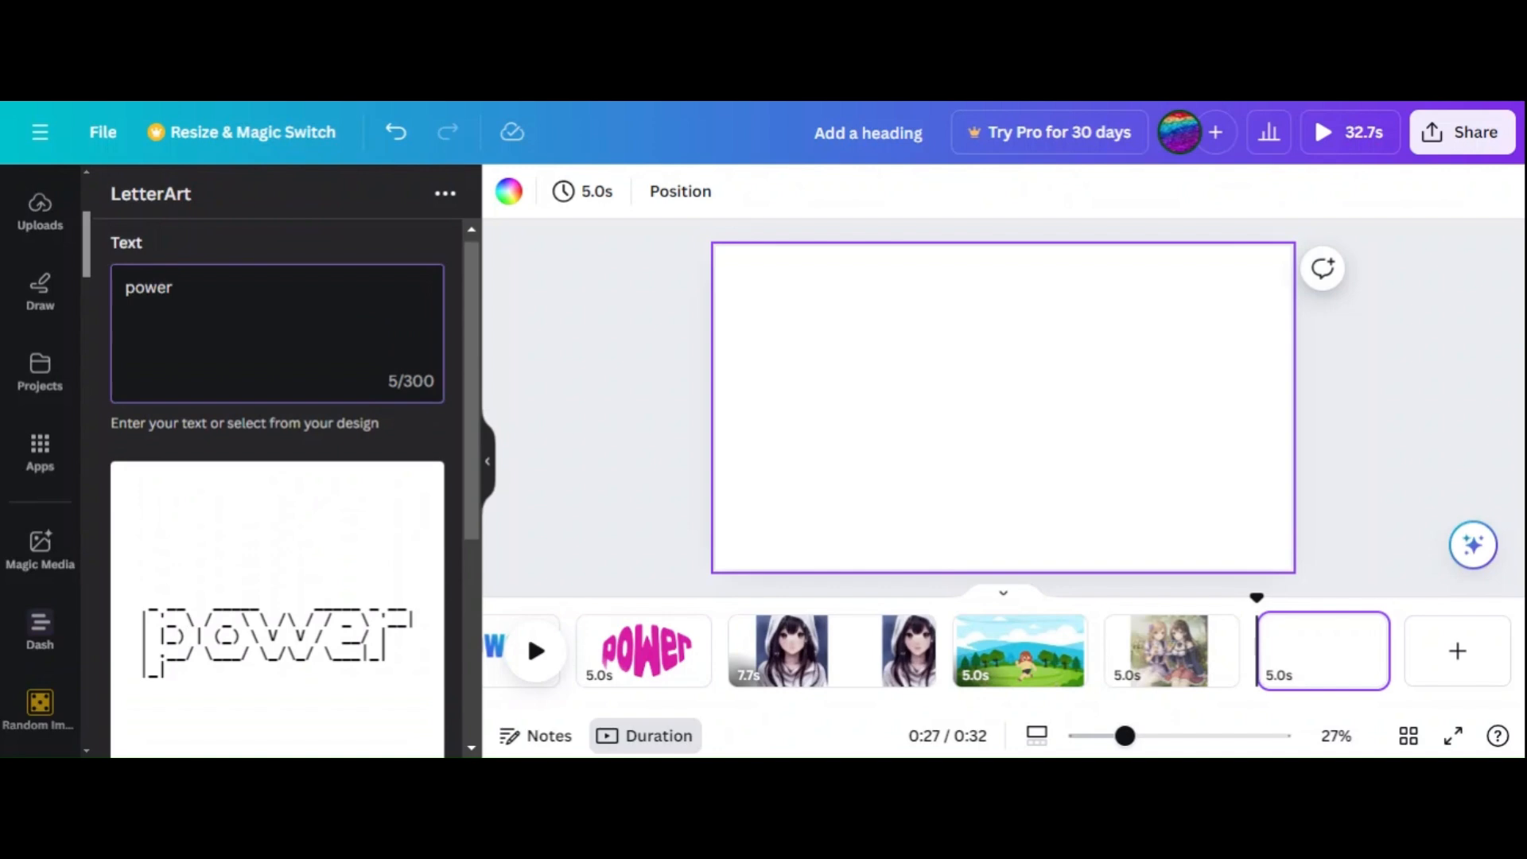
pyautogui.scroll(-3, 270, 556)
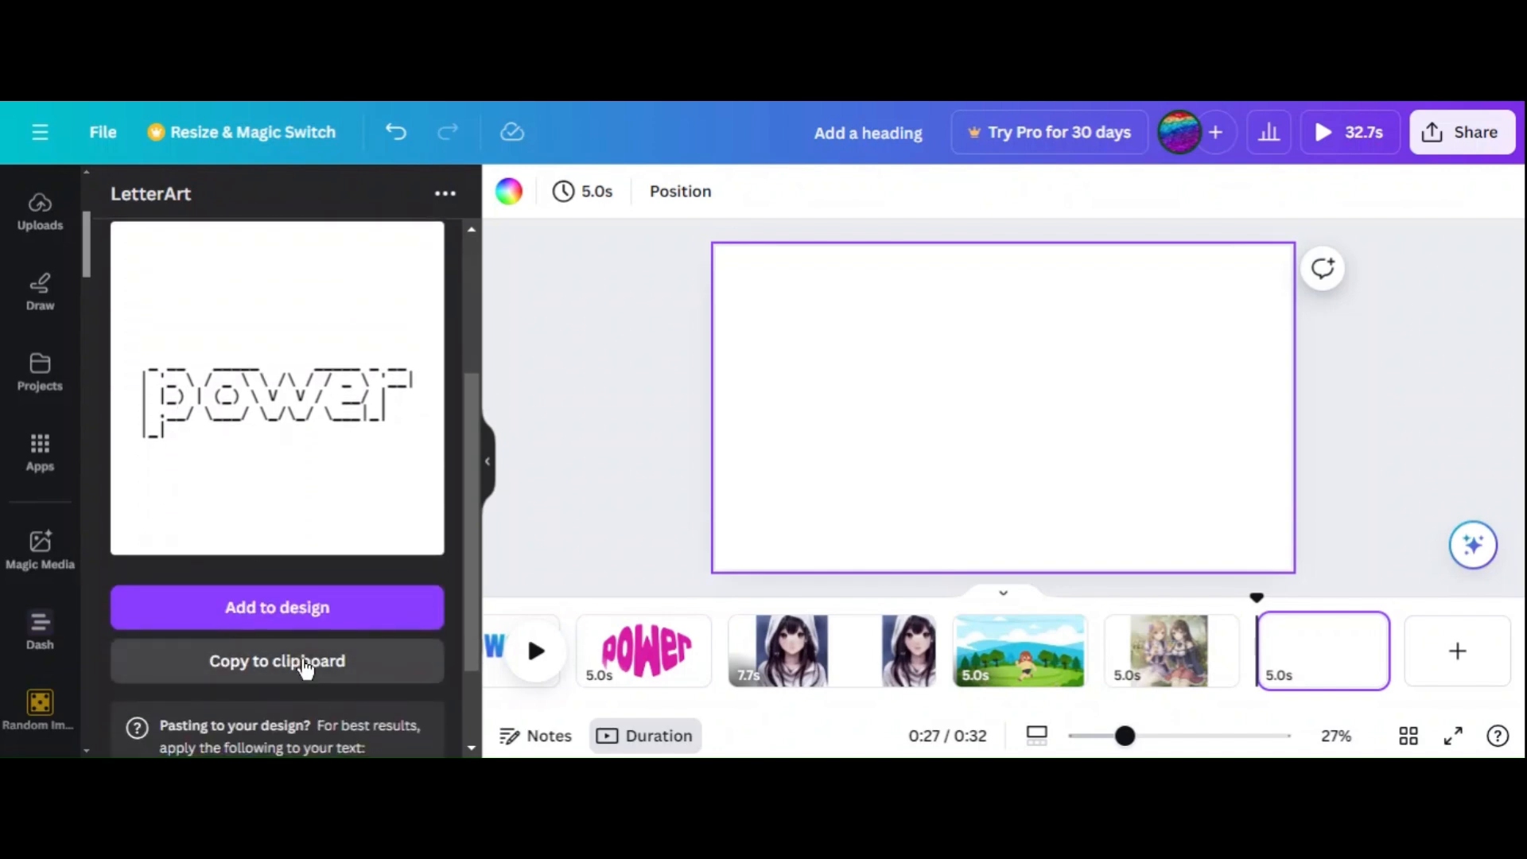
pyautogui.click(306, 667)
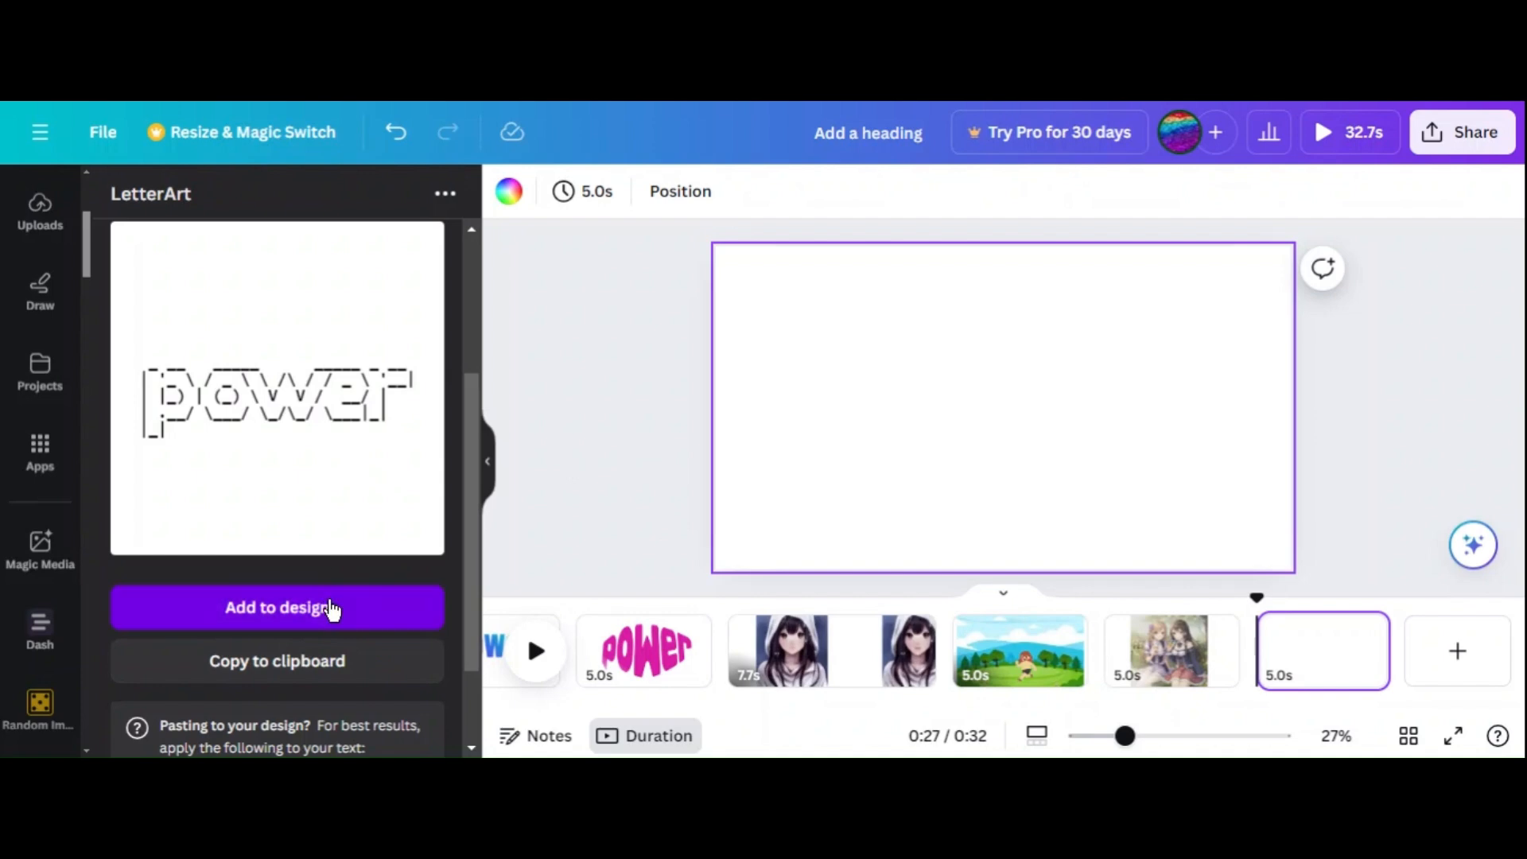
pyautogui.click(331, 609)
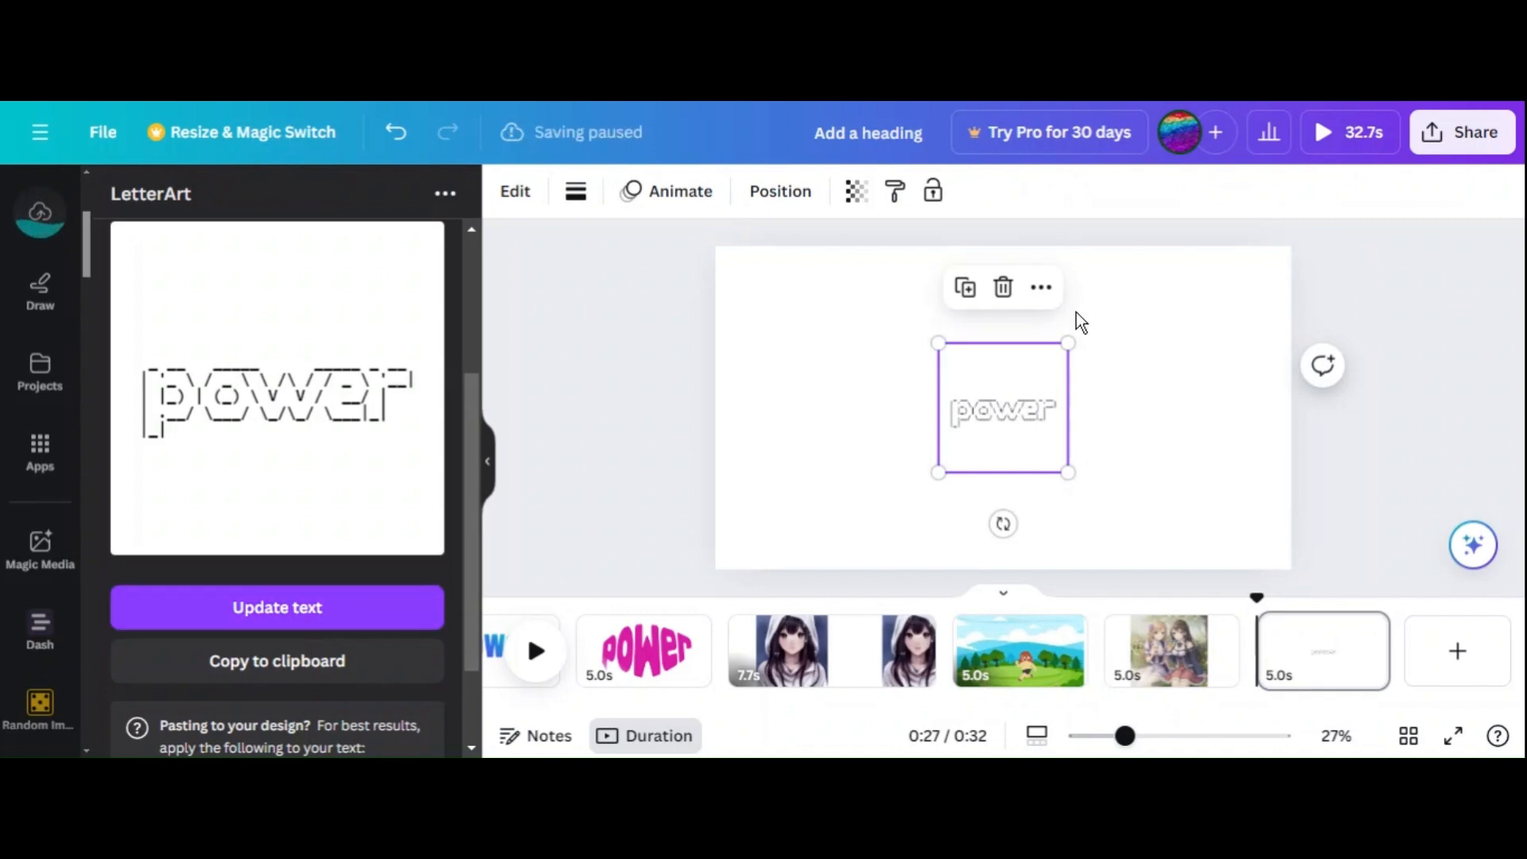
# - Enlarge the "power" letter art to about the full page height, centred on the page
pyautogui.rightClick(1012, 411)
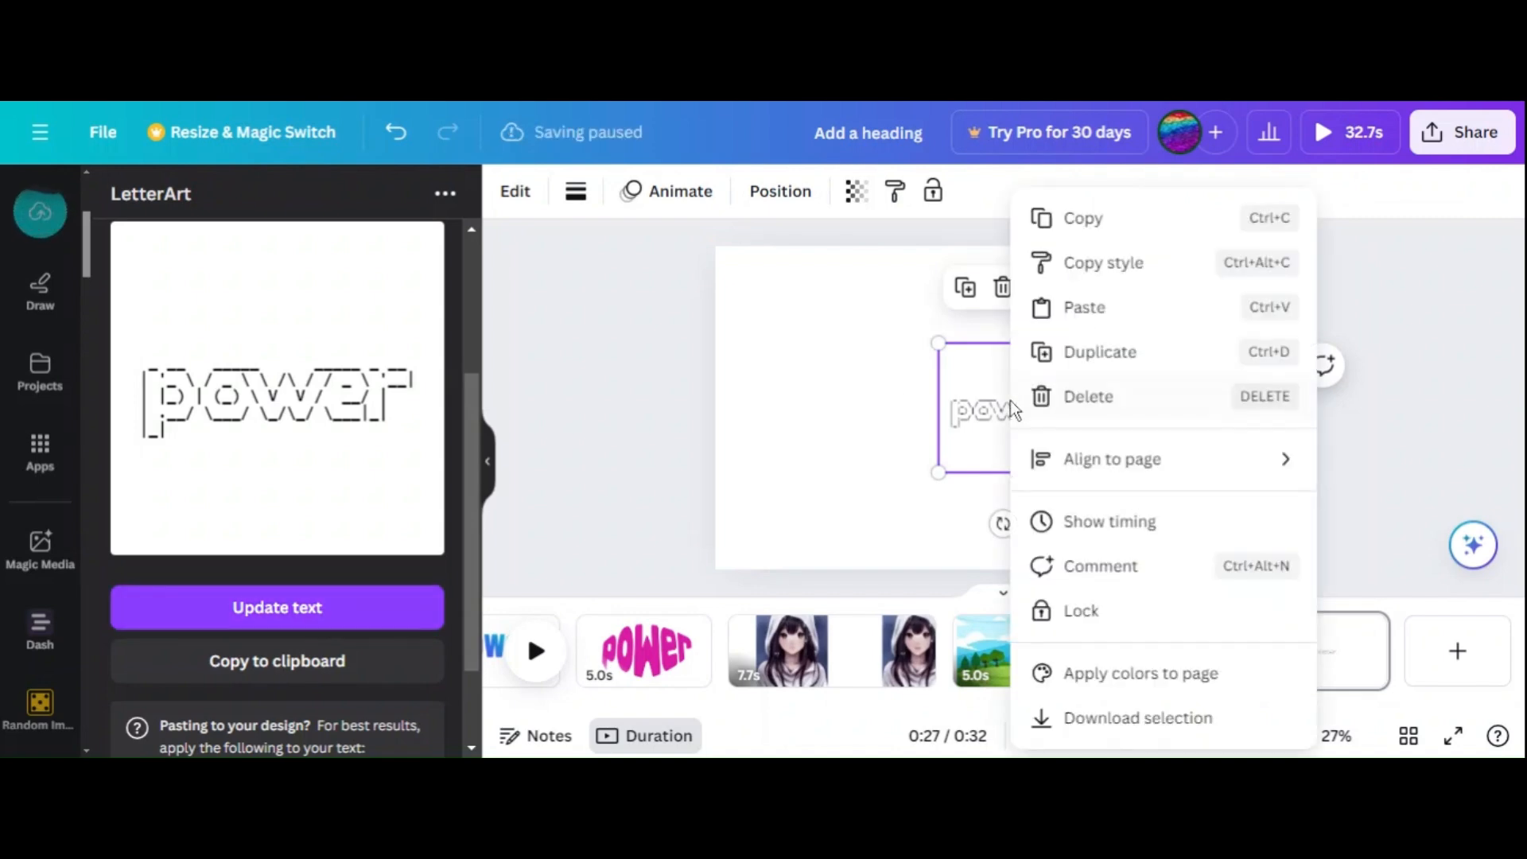
pyautogui.click(896, 487)
pyautogui.moveTo(937, 470); pyautogui.dragTo(846, 565)
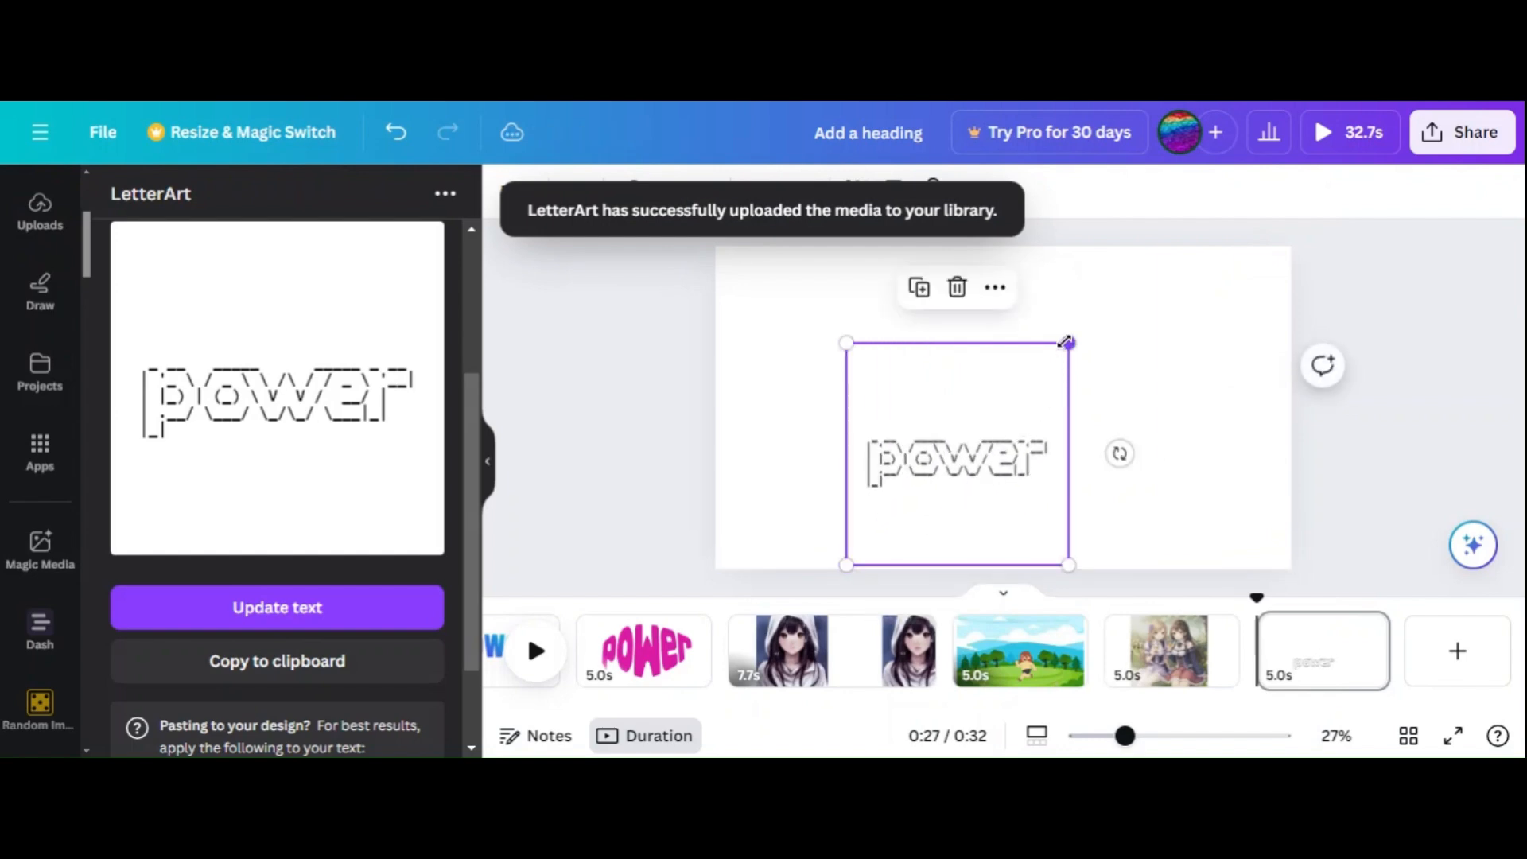
pyautogui.moveTo(1065, 345); pyautogui.dragTo(1225, 283)
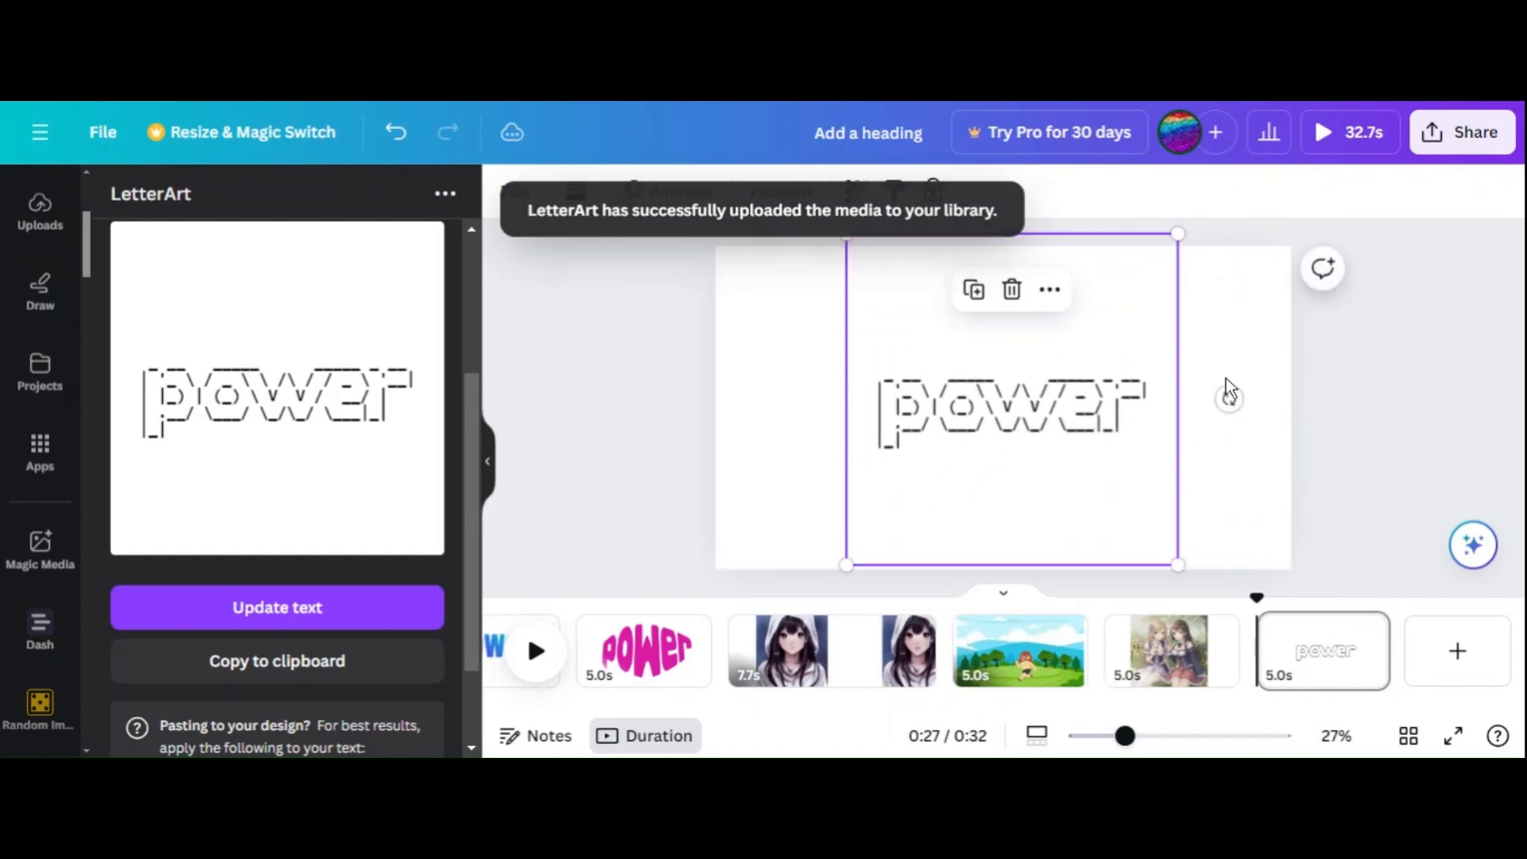
pyautogui.click(1278, 524)
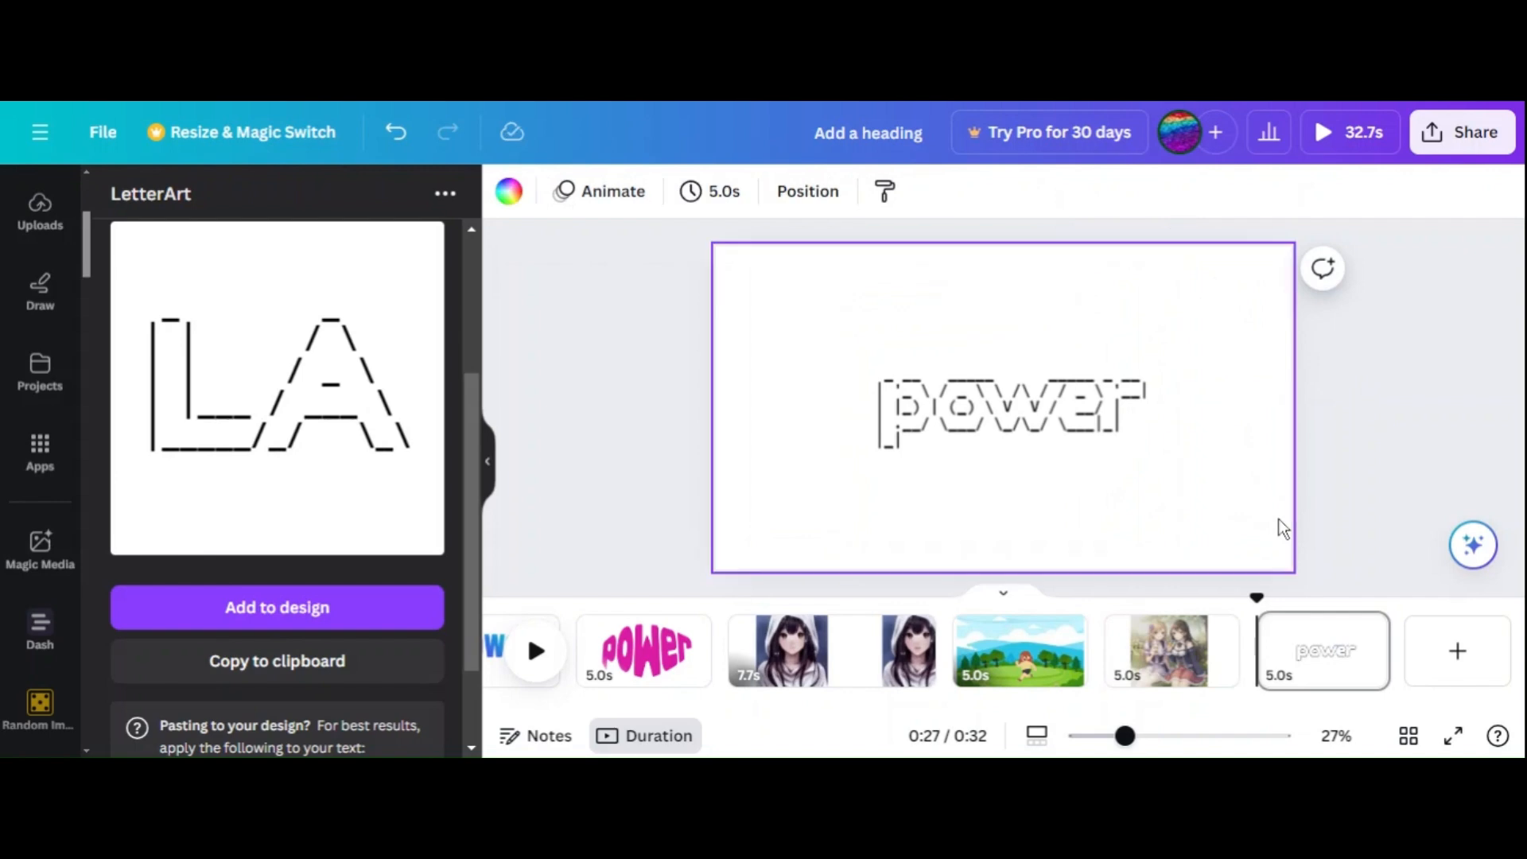
# - Add a blank page after the letter art, search the apps for "confetti" and open Confetti
pyautogui.click(1450, 649)
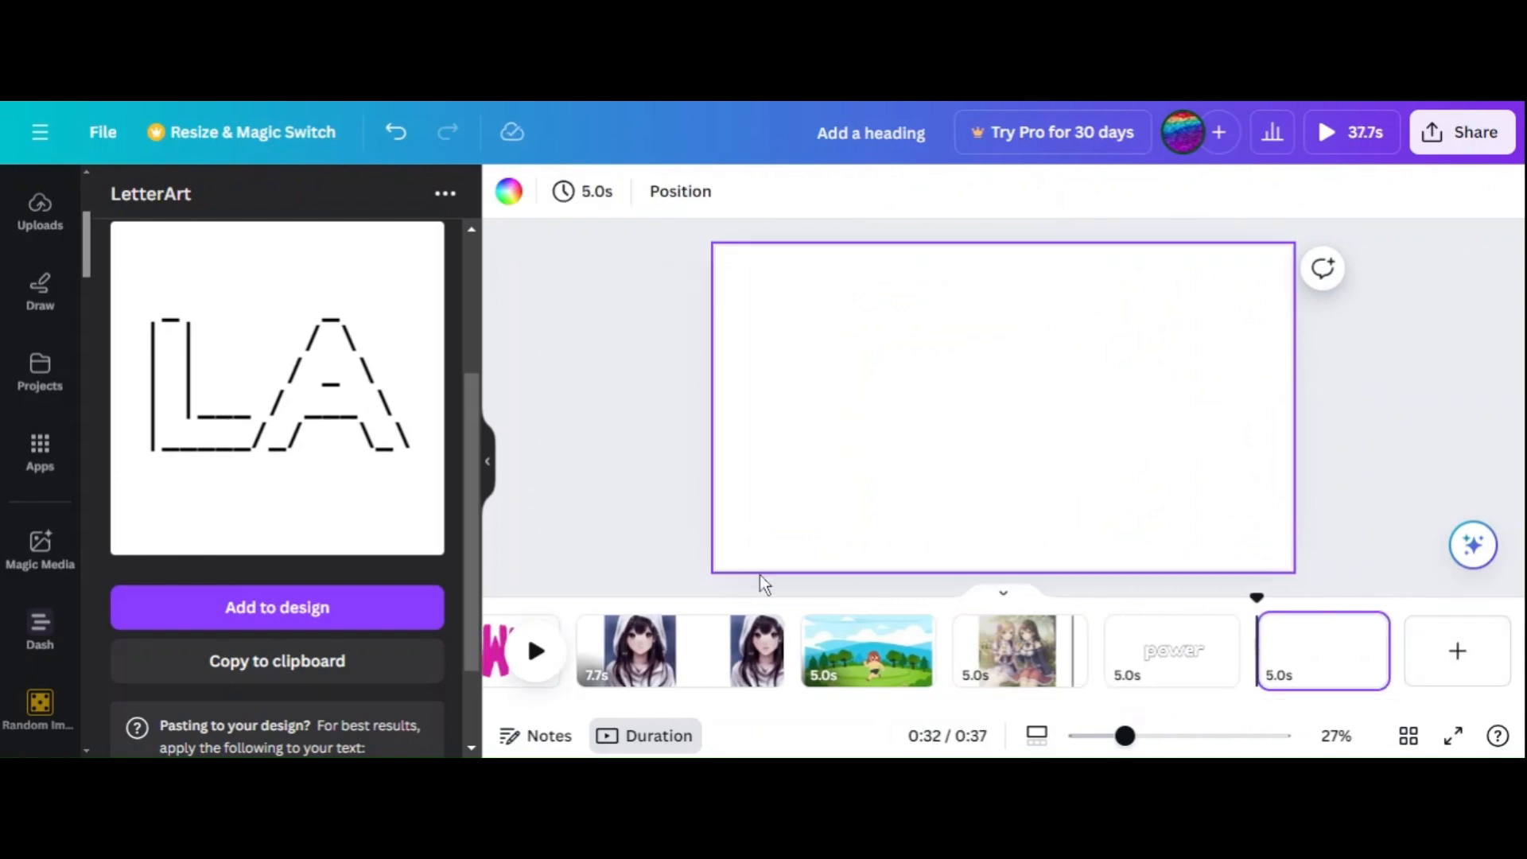
pyautogui.click(58, 446)
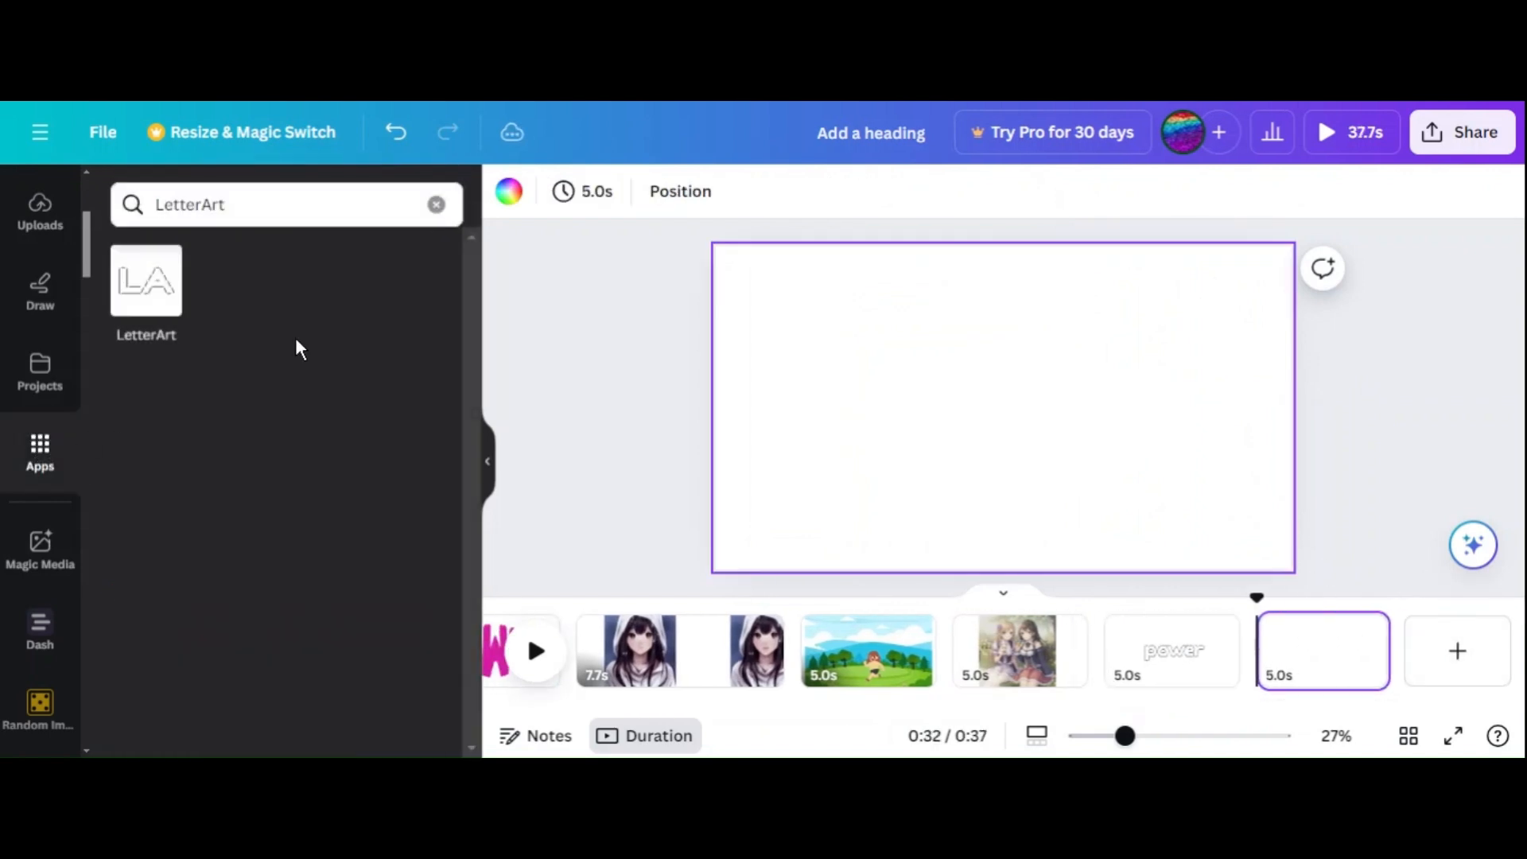
pyautogui.click(436, 204)
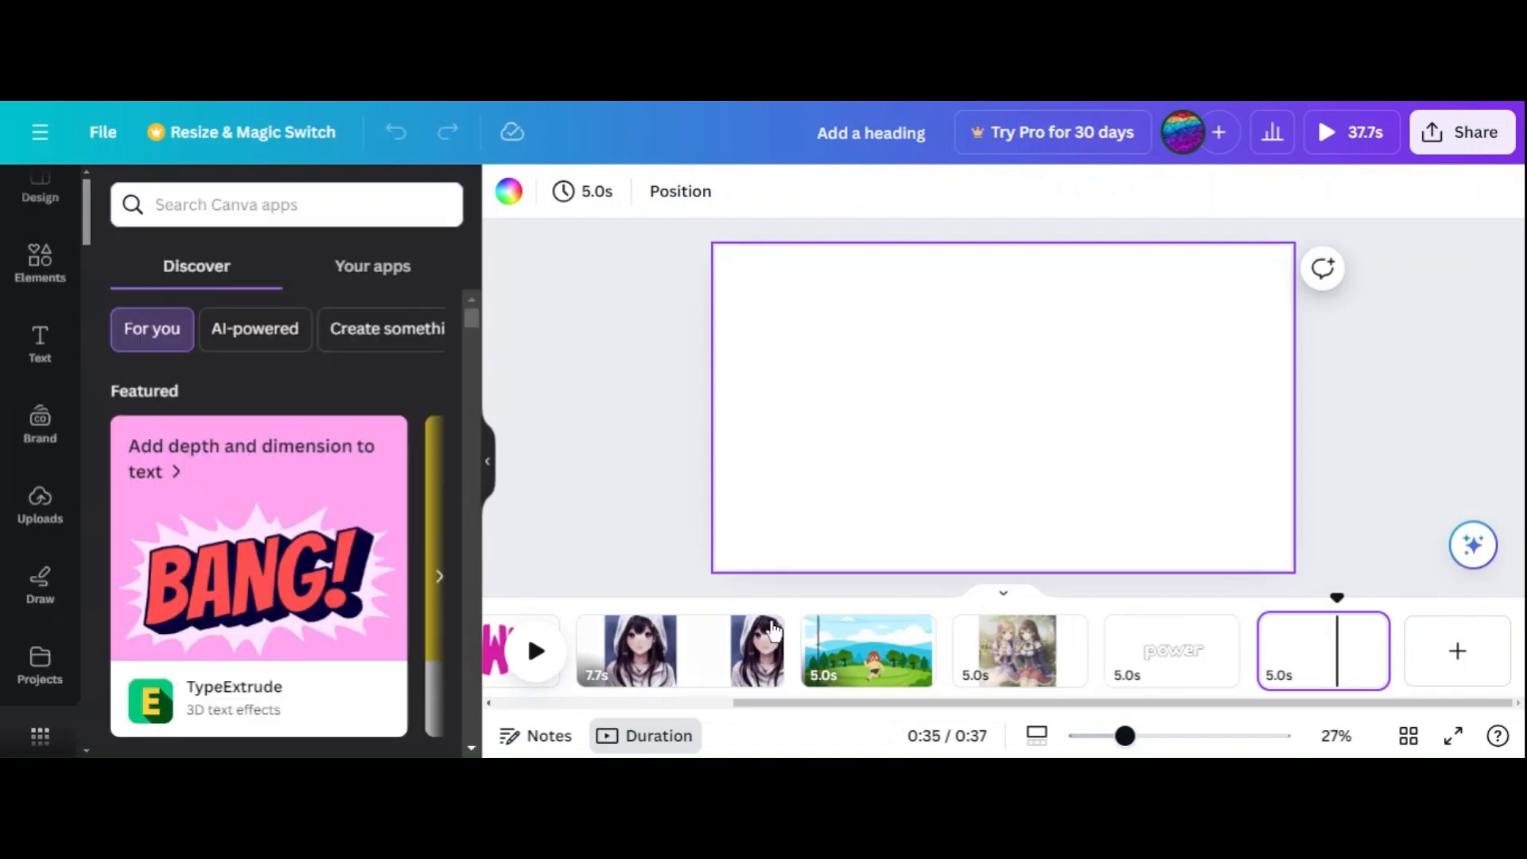
pyautogui.click(159, 204)
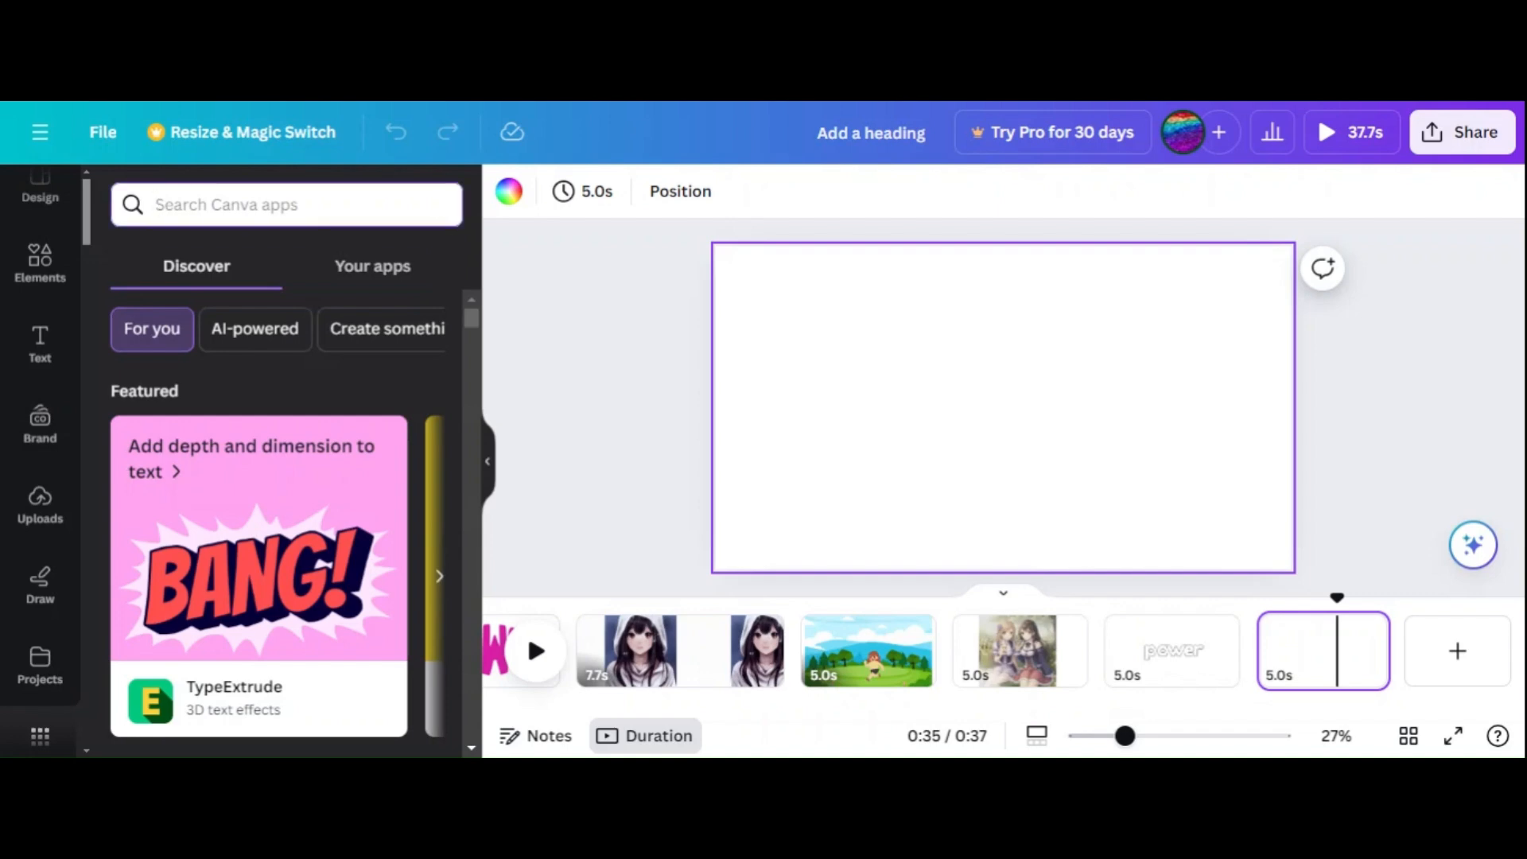
pyautogui.write('confe')
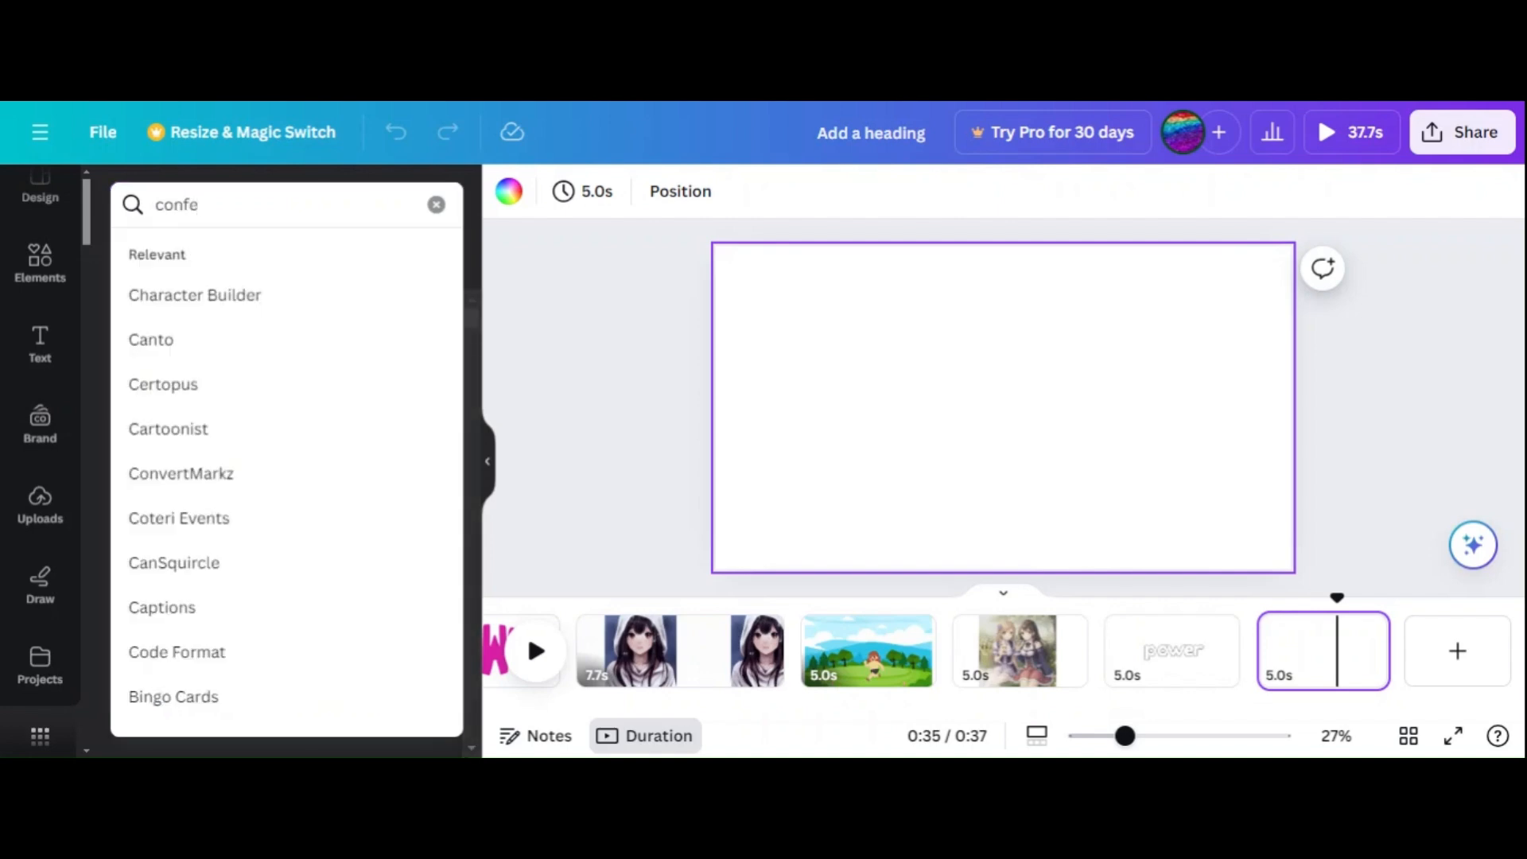
pyautogui.write('tti')
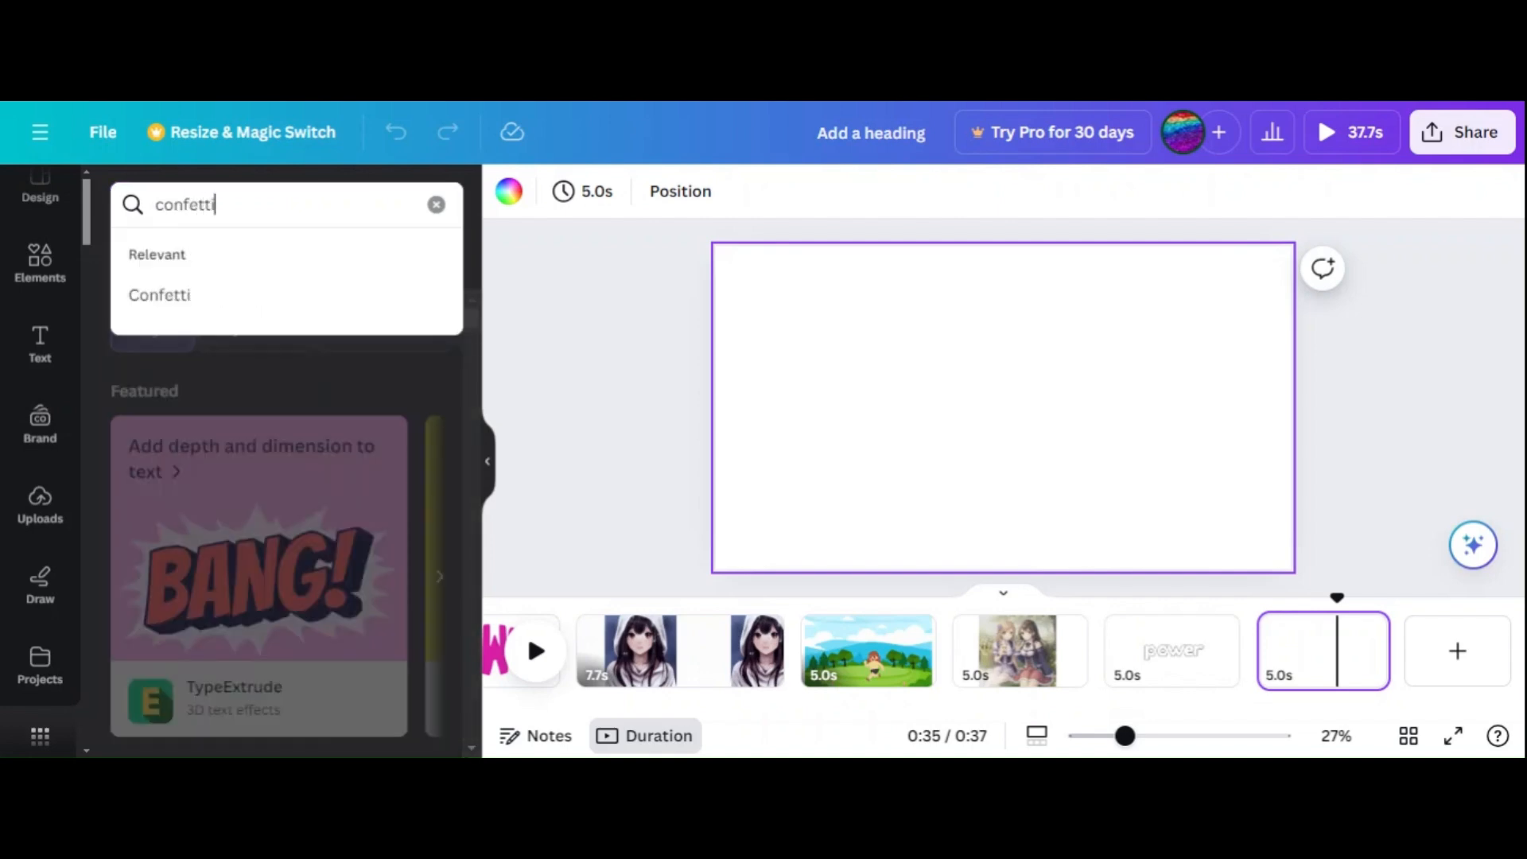
pyautogui.press('Return')
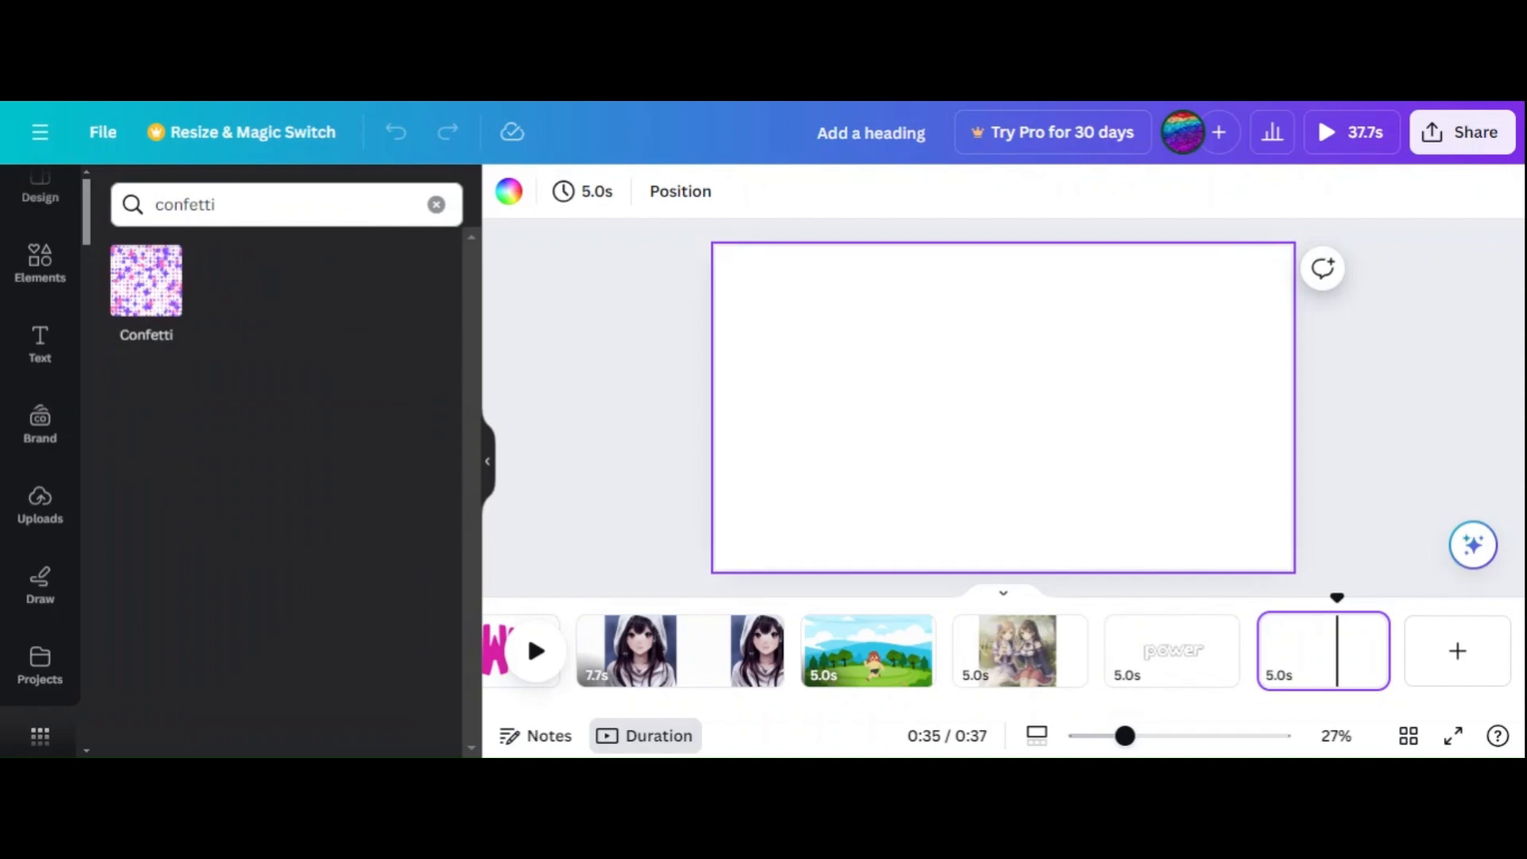
pyautogui.click(163, 284)
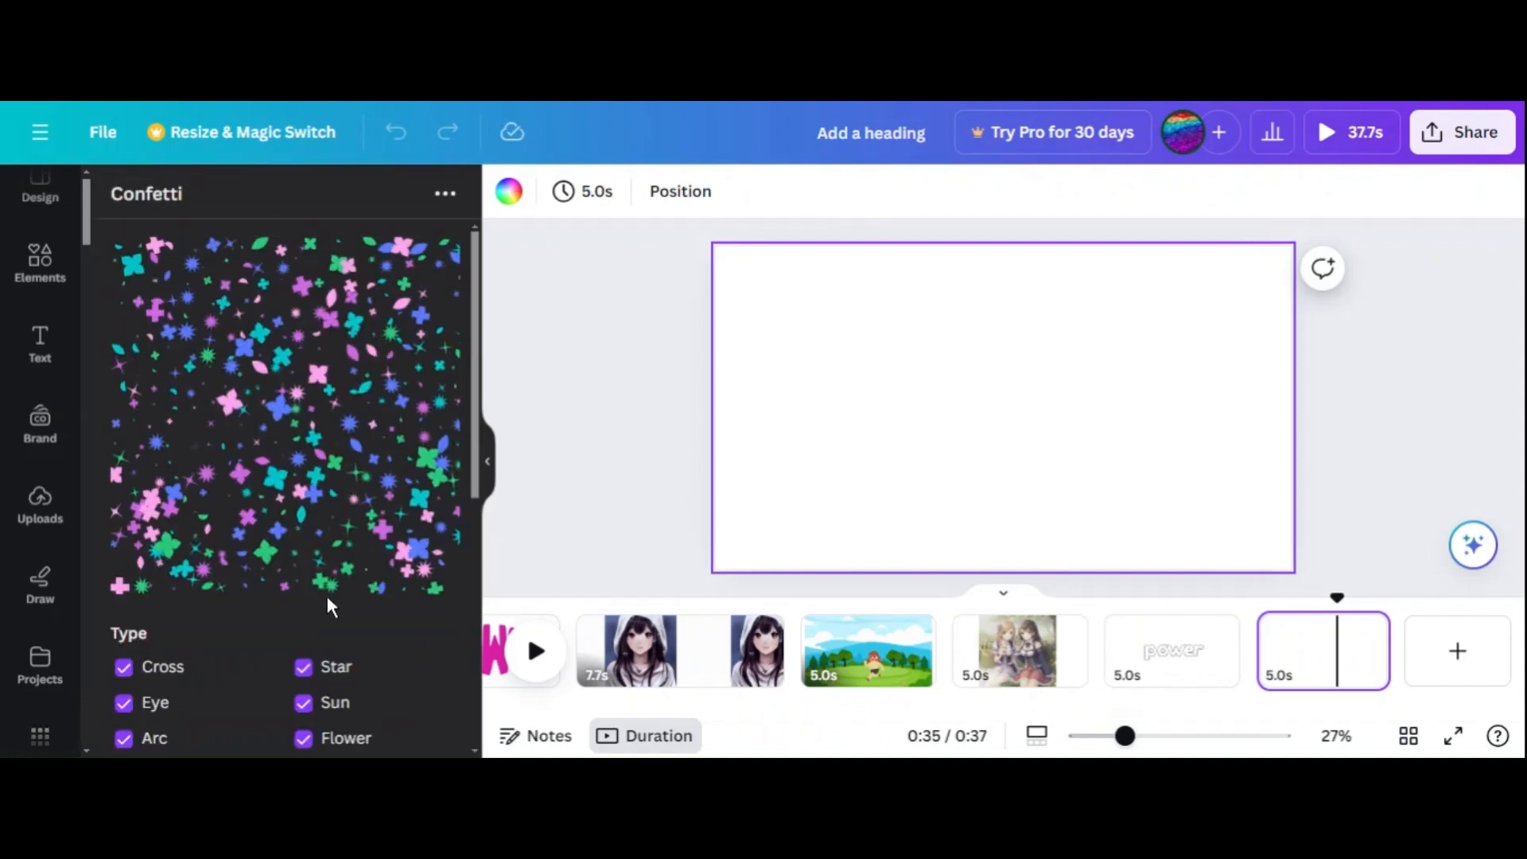
# - Limit the confetti types to Star and Sun, excluding Cross, Eye, Arc and Flower
pyautogui.scroll(-1, 317, 617)
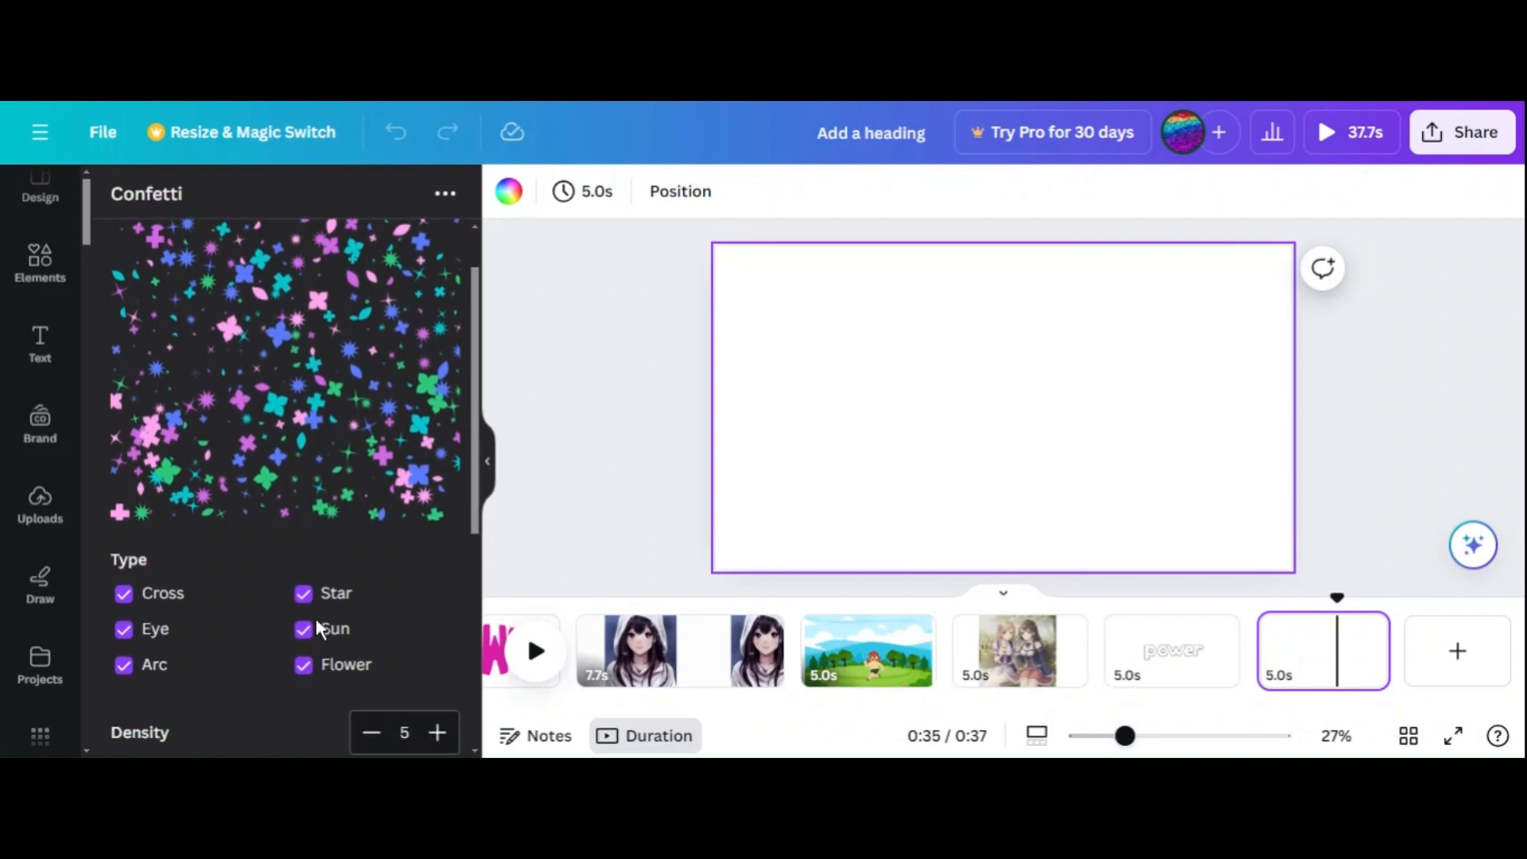
pyautogui.click(124, 589)
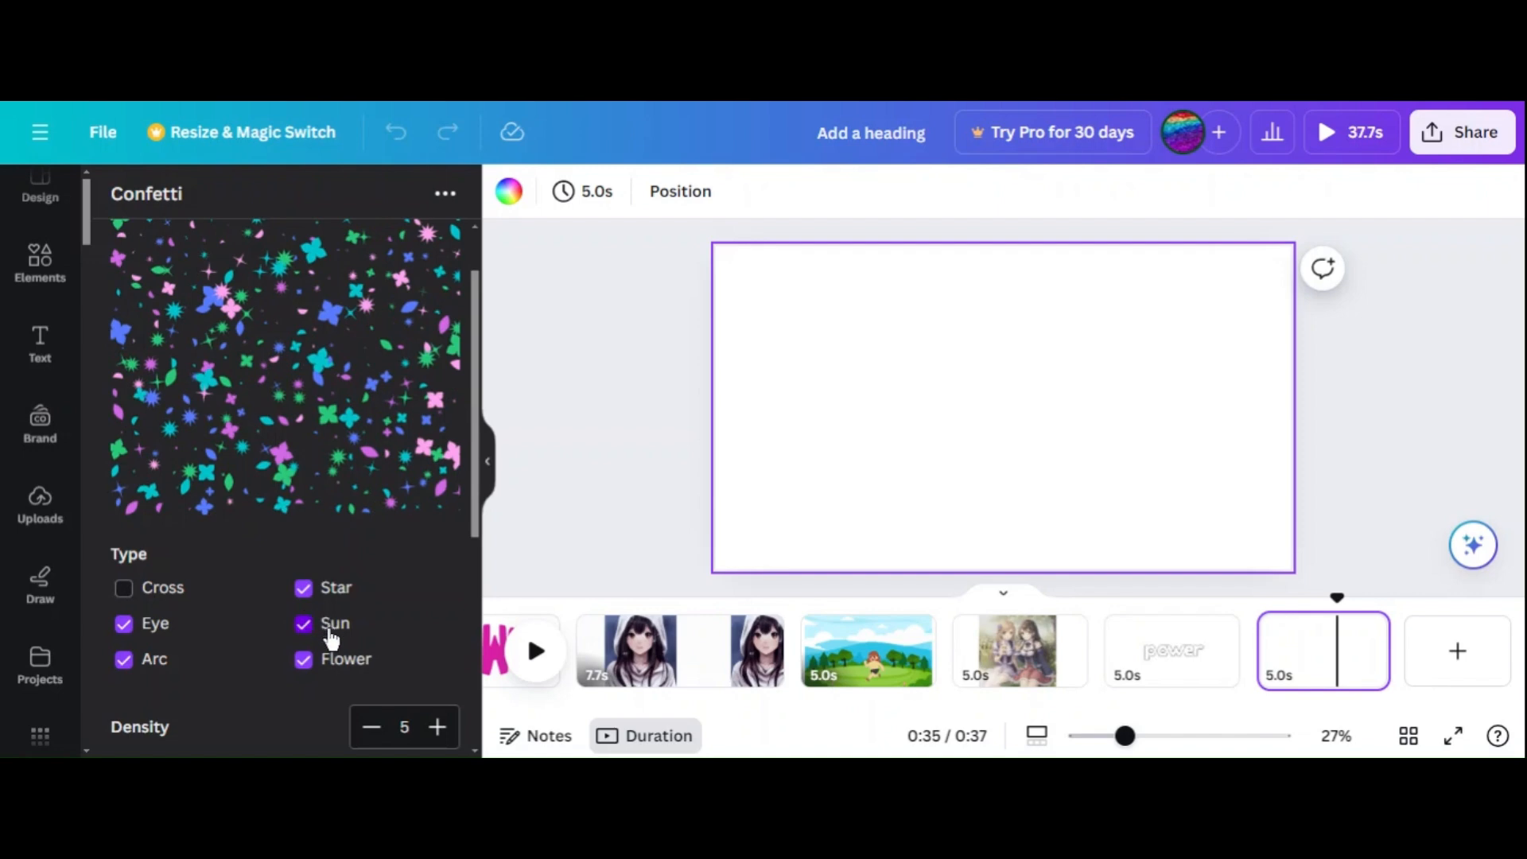
pyautogui.click(125, 660)
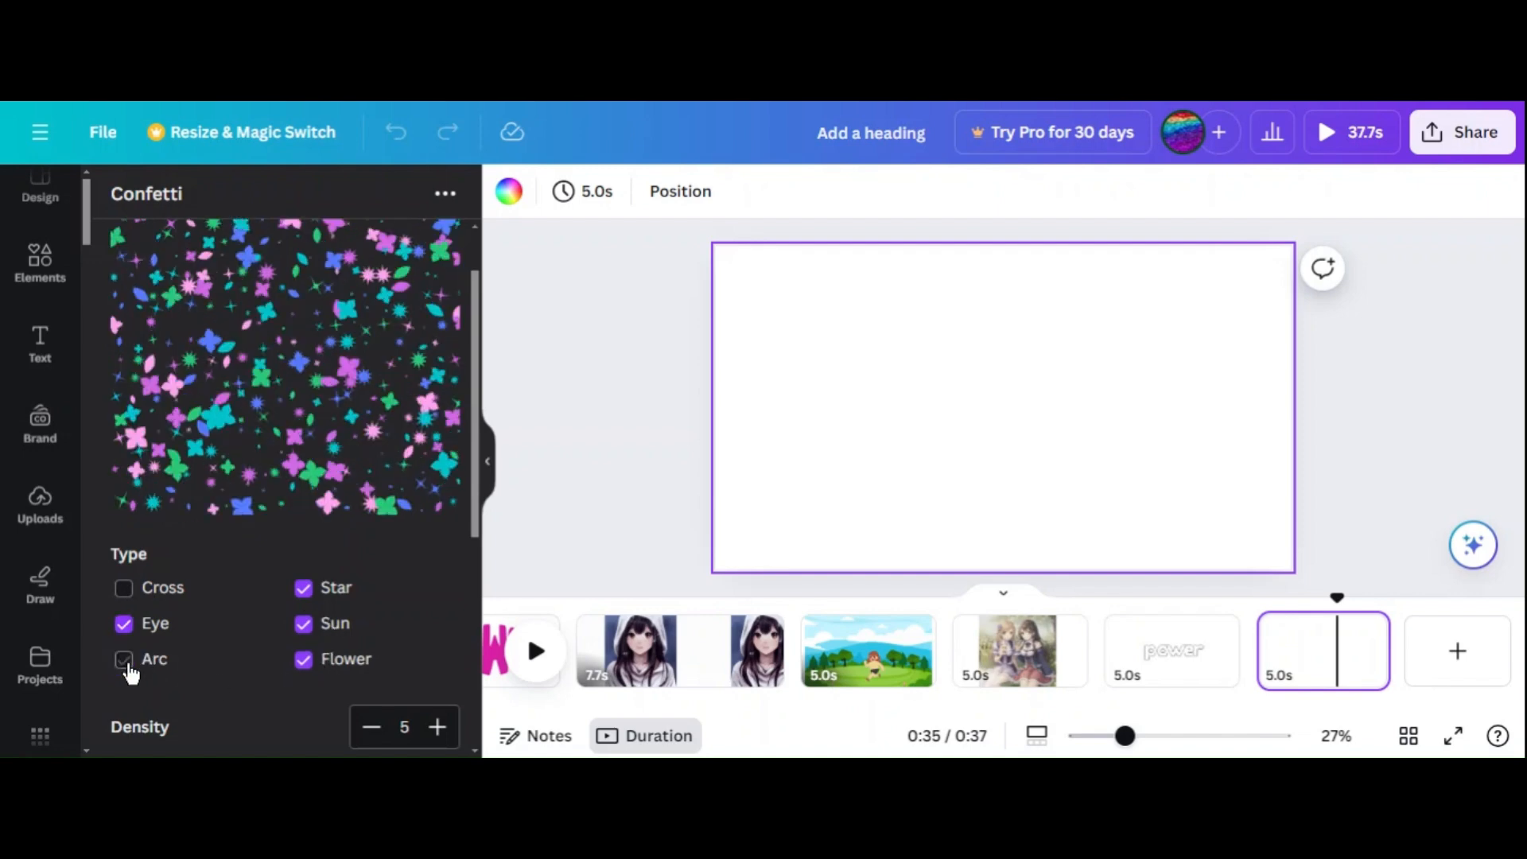
pyautogui.click(125, 624)
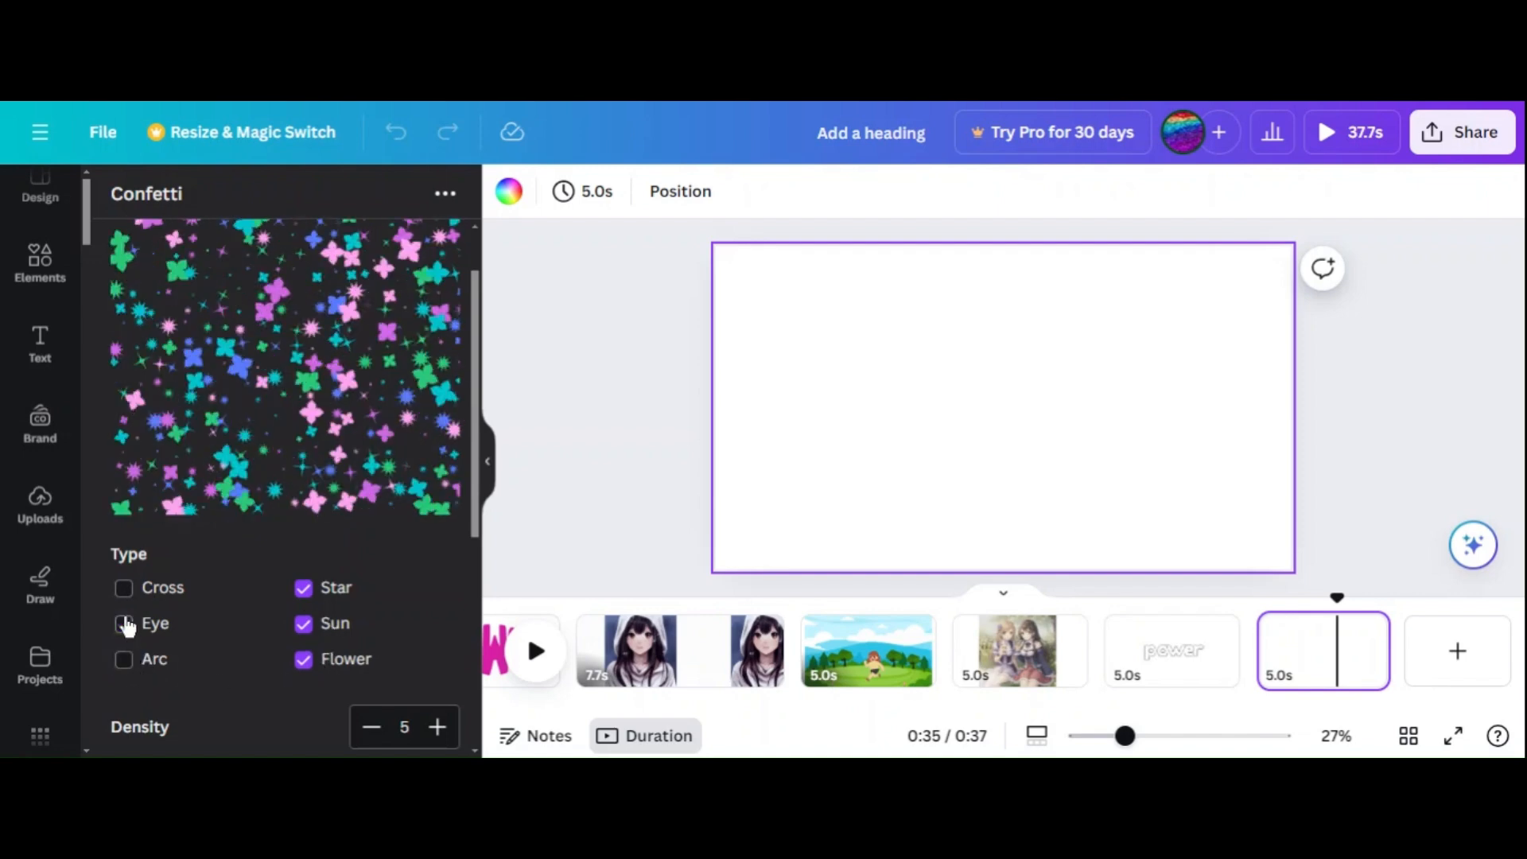
pyautogui.click(304, 627)
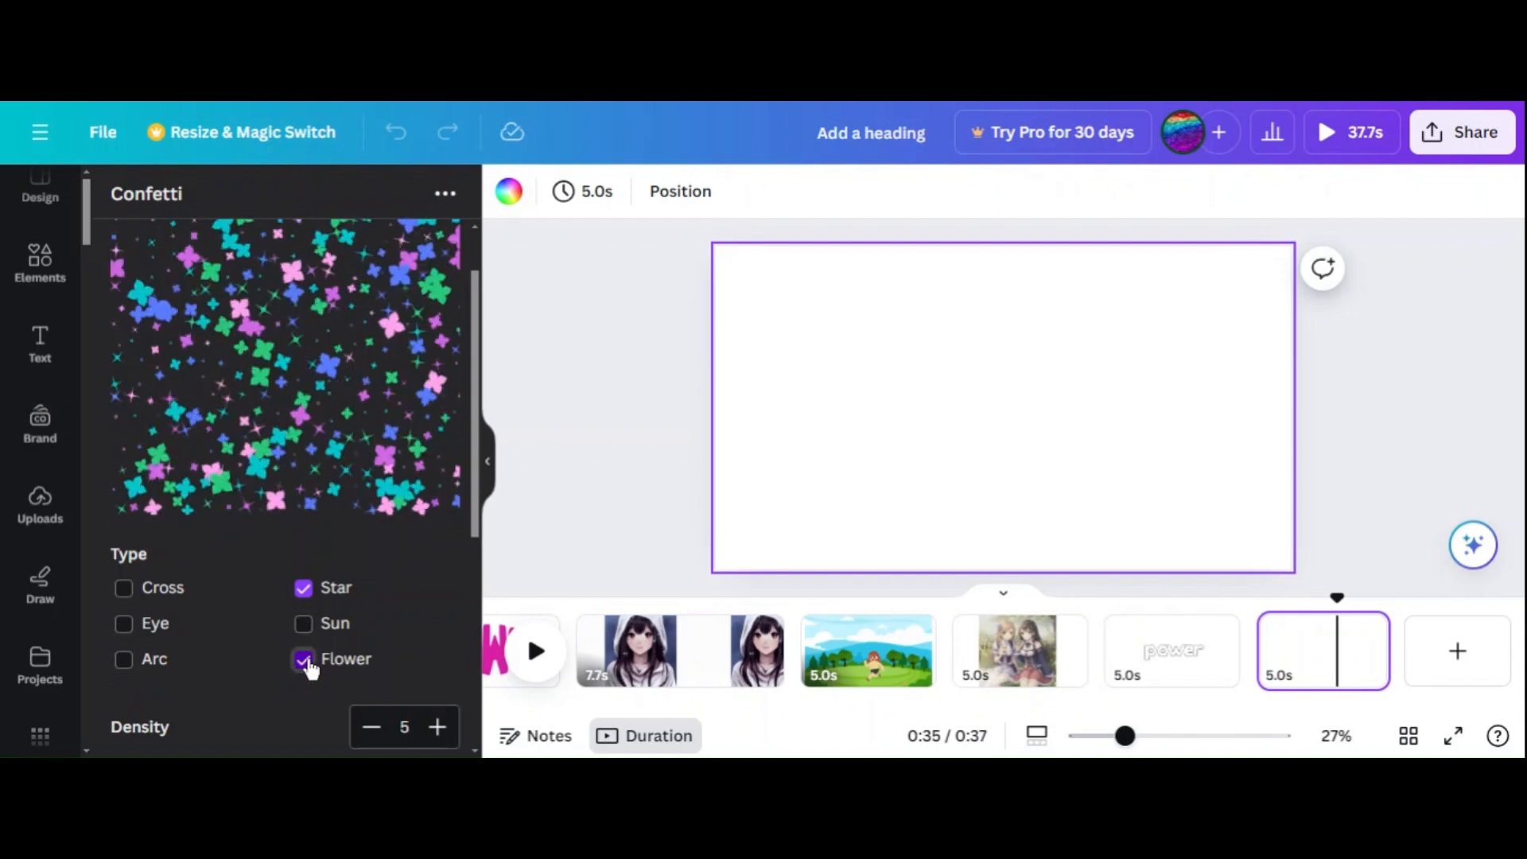
pyautogui.click(304, 659)
pyautogui.click(305, 625)
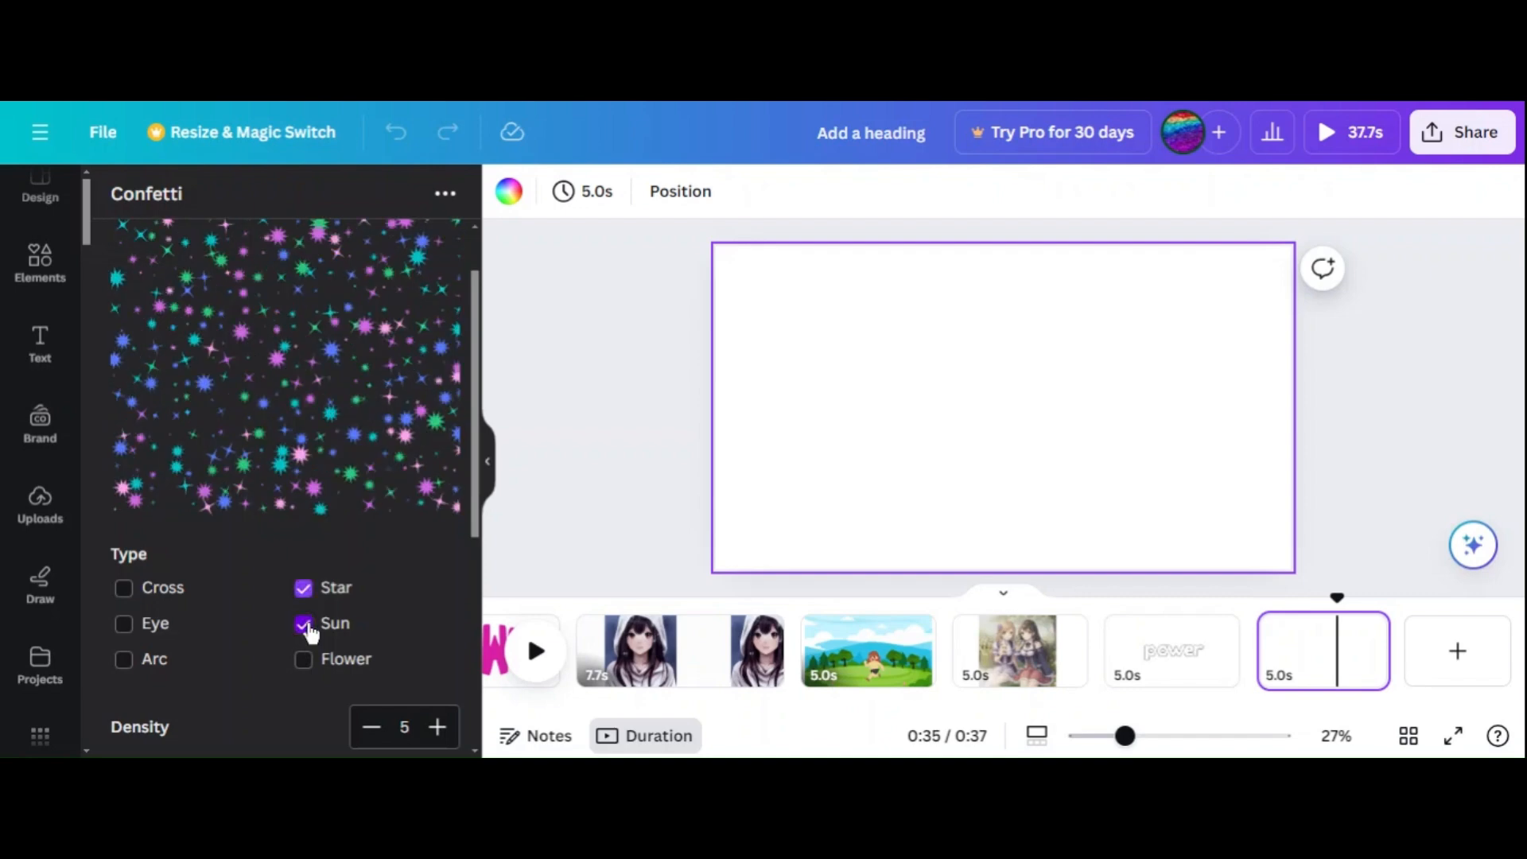
# - Set the confetti density to 4 and add the pattern to the blank page
pyautogui.scroll(-3, 266, 628)
pyautogui.scroll(1, 266, 628)
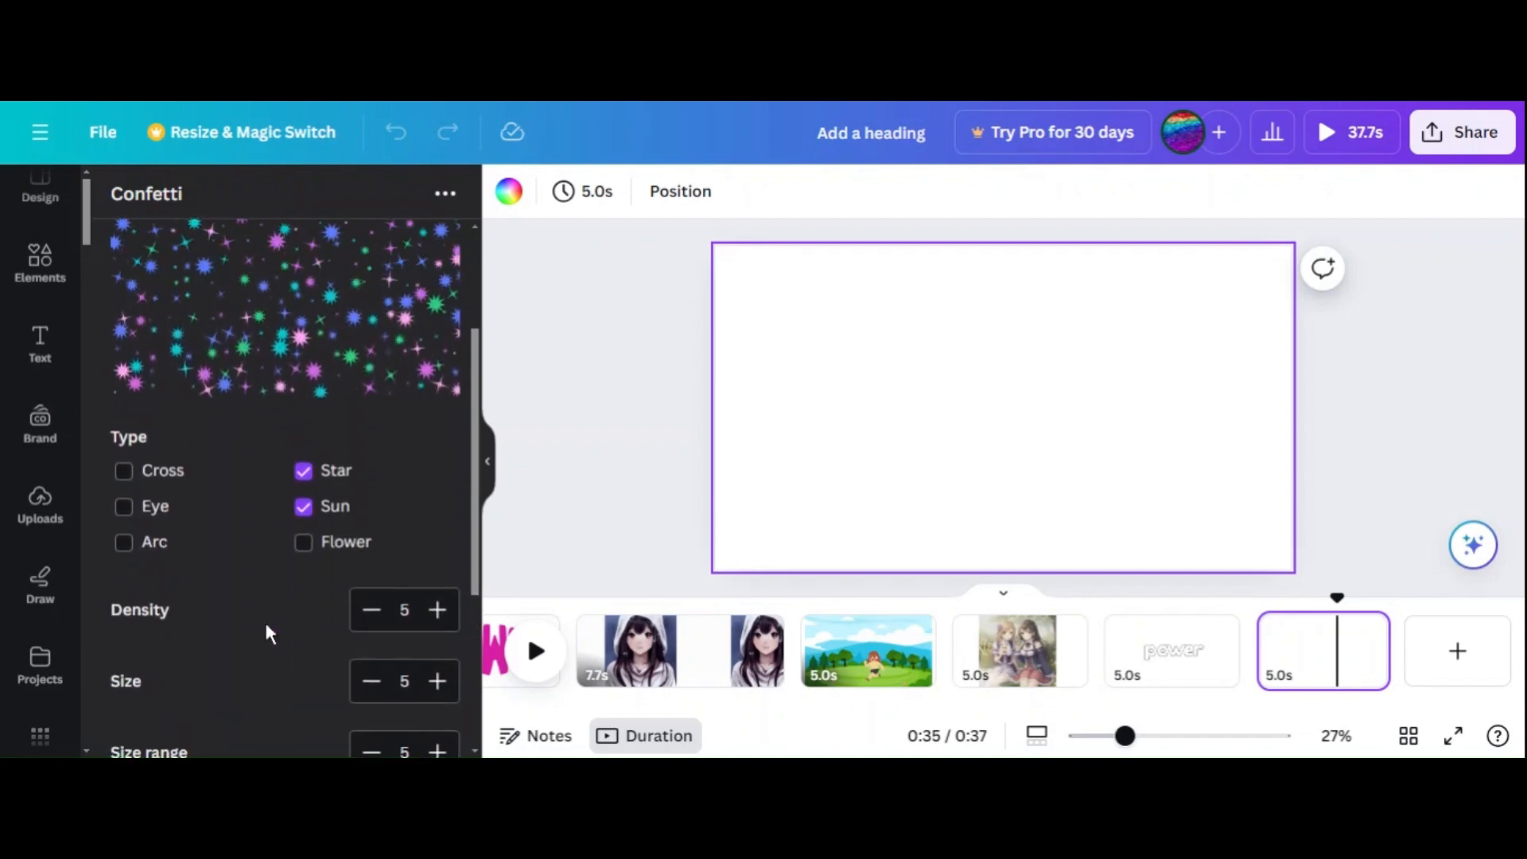
pyautogui.click(437, 613)
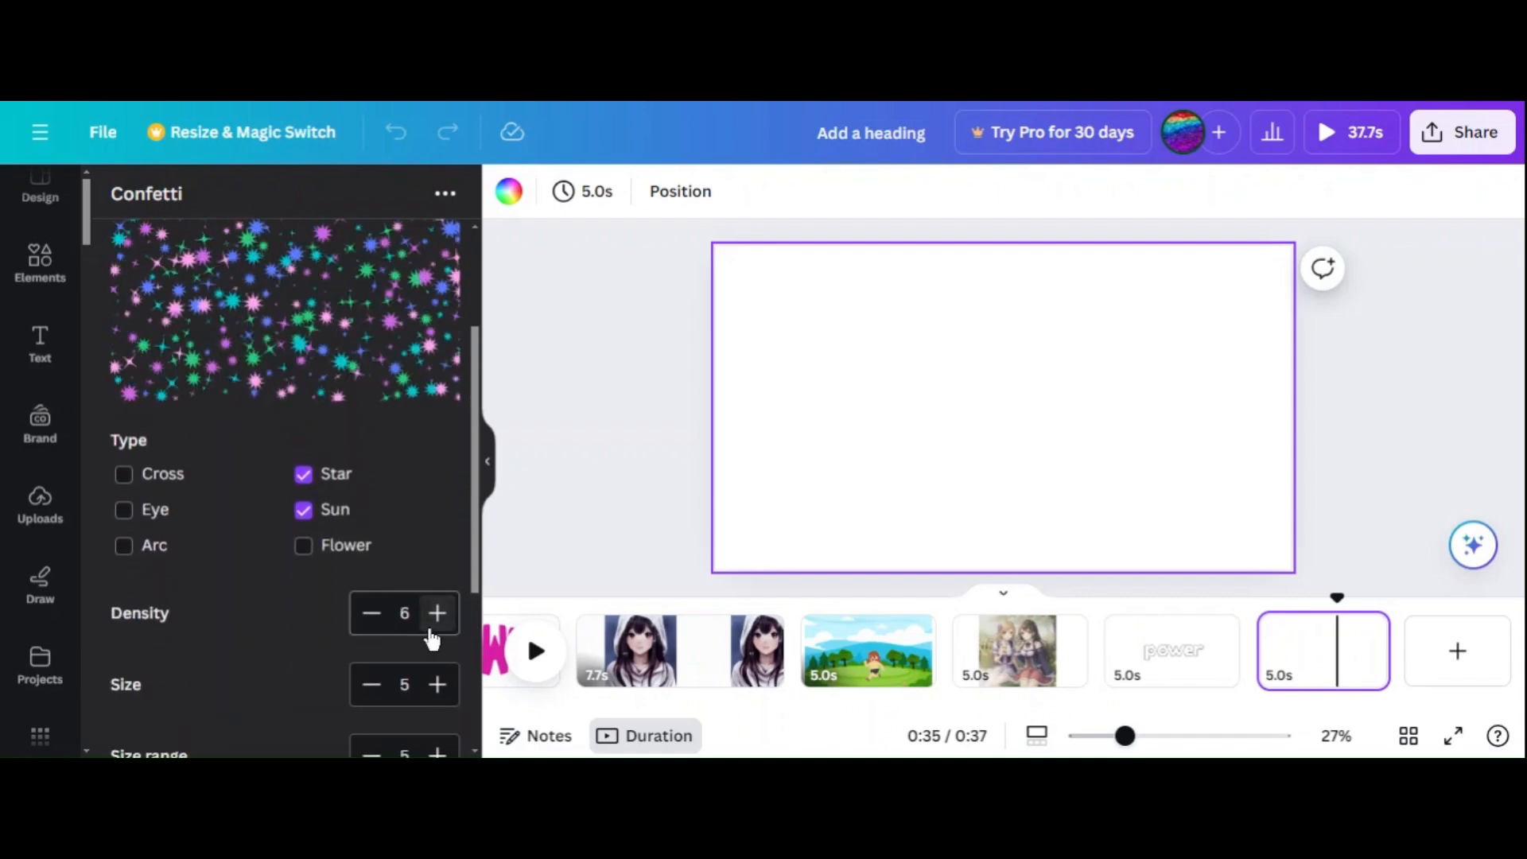
pyautogui.click(370, 614)
pyautogui.click(370, 613)
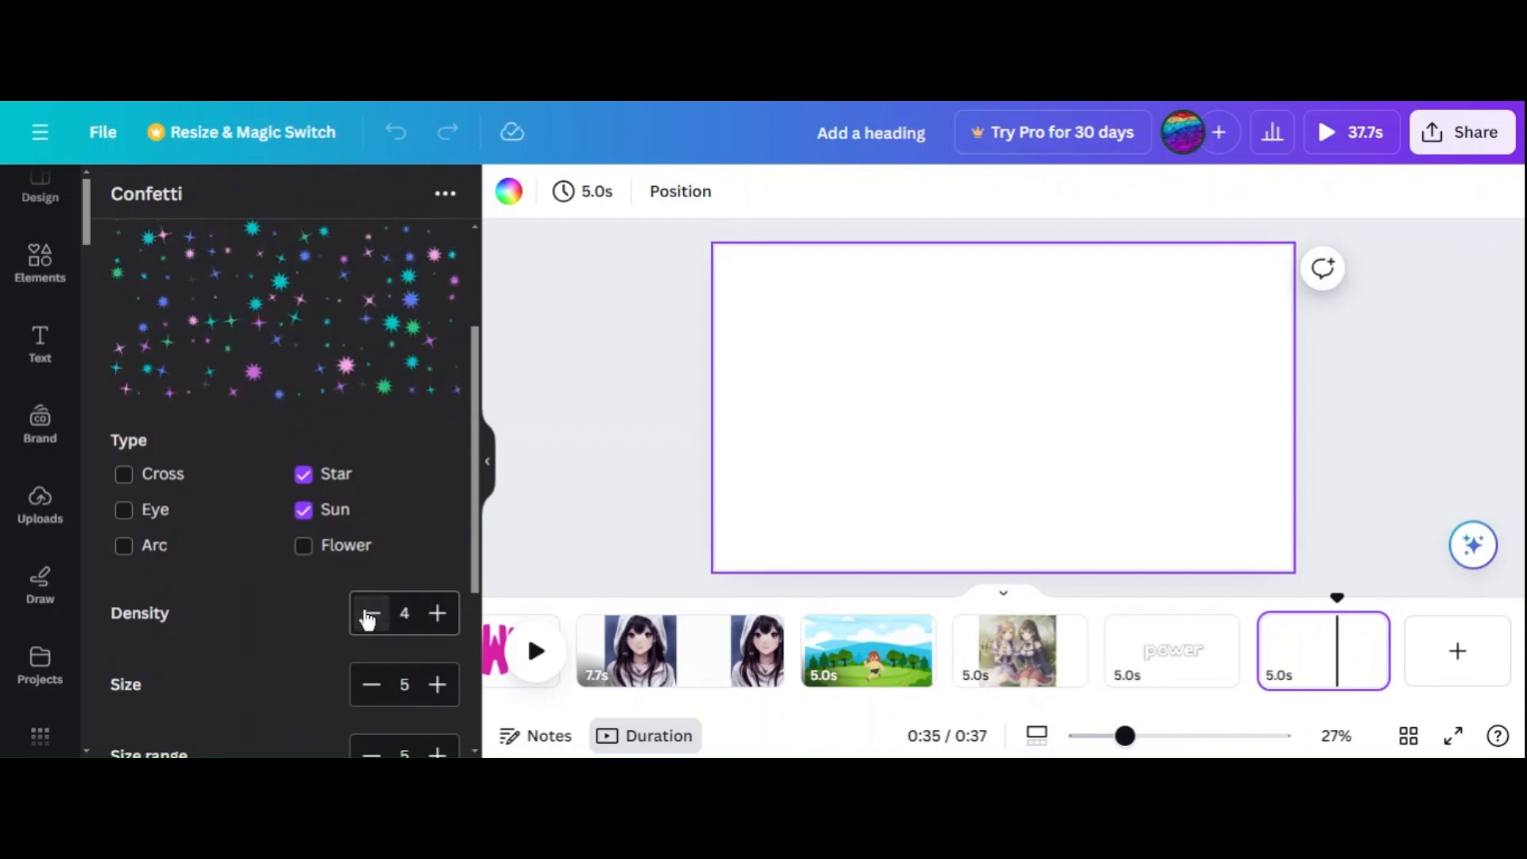
pyautogui.scroll(-4, 367, 620)
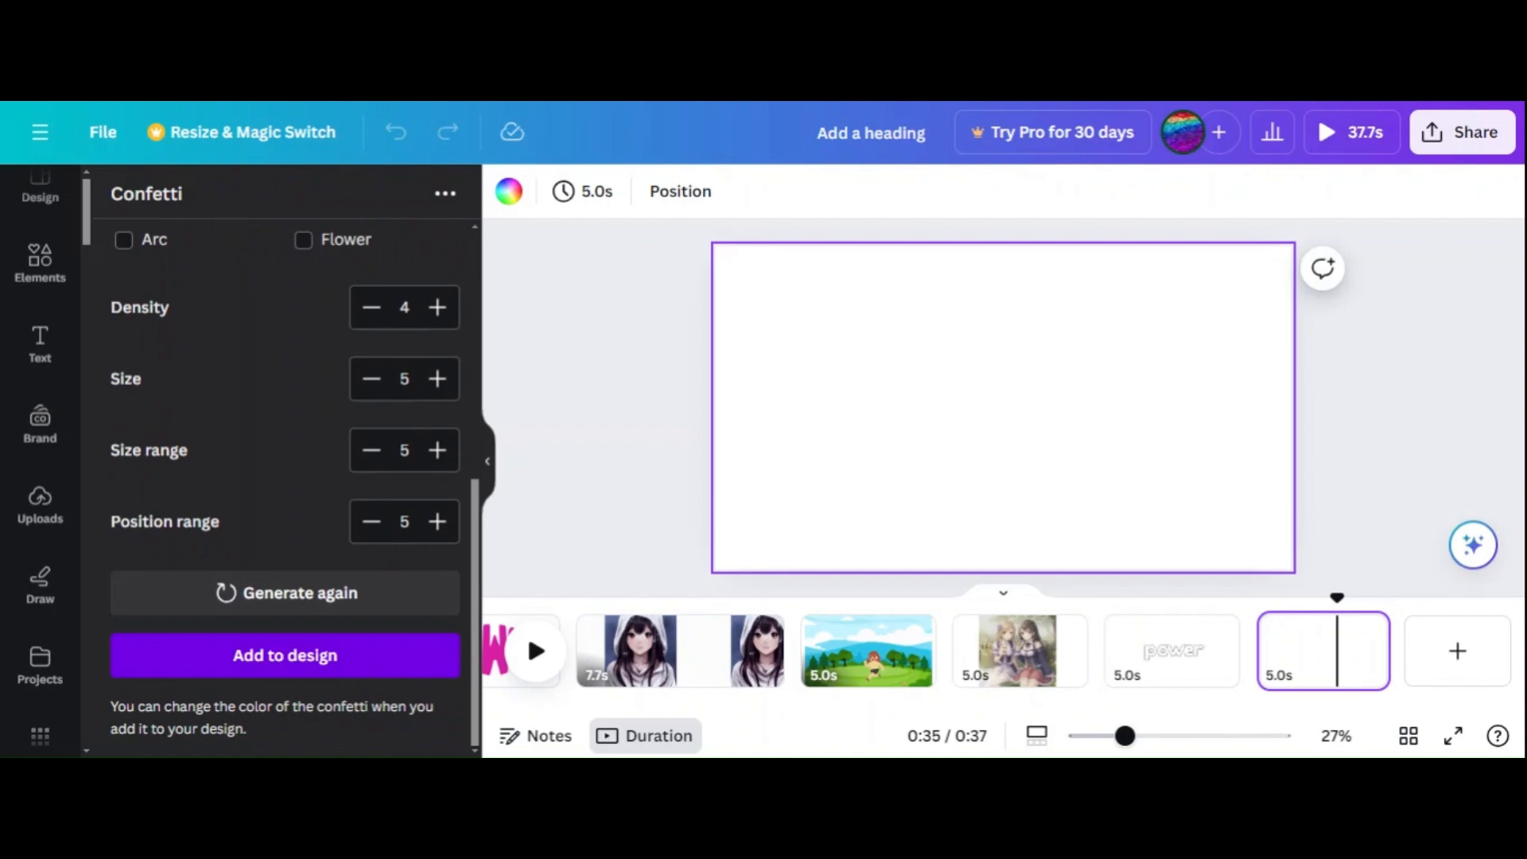
pyautogui.click(354, 673)
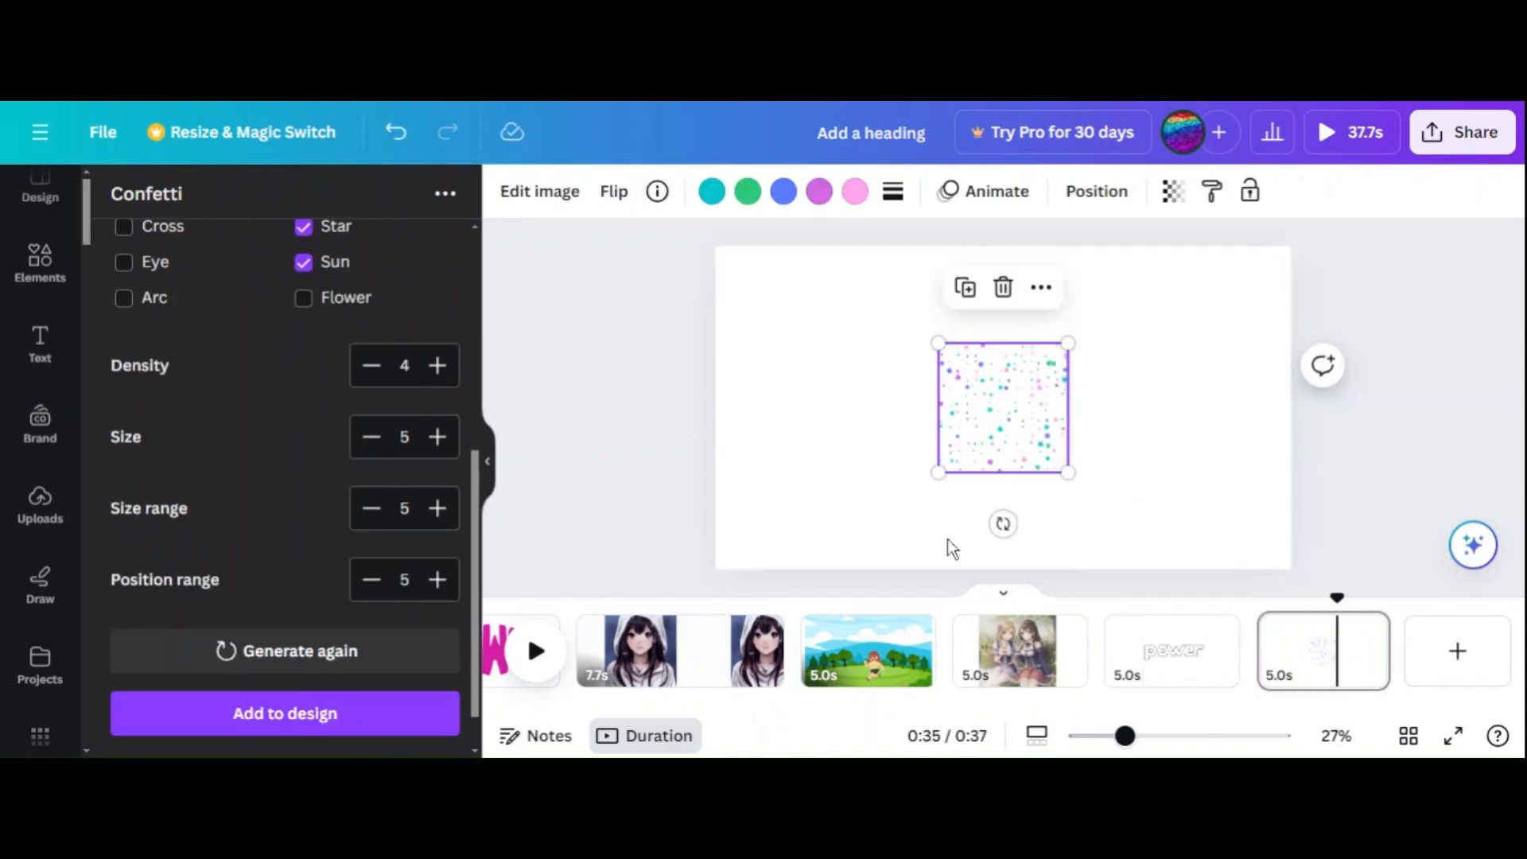
# - Enlarge the confetti pattern until it covers the whole page
pyautogui.moveTo(938, 343); pyautogui.dragTo(852, 256)
pyautogui.moveTo(1067, 471); pyautogui.dragTo(1166, 569)
pyautogui.moveTo(851, 256); pyautogui.dragTo(620, 209)
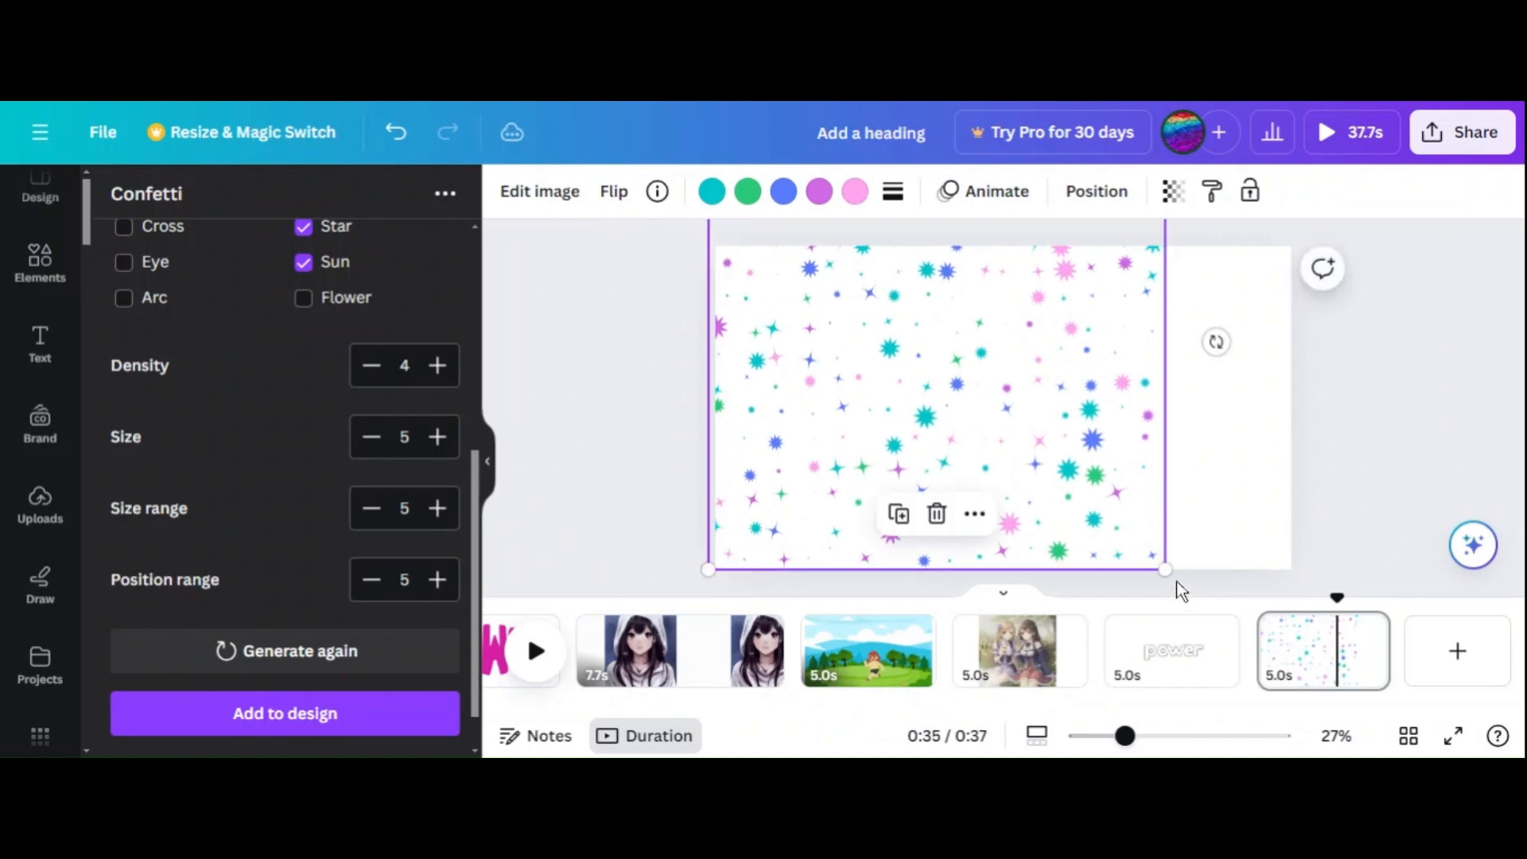
pyautogui.moveTo(1159, 556); pyautogui.dragTo(1312, 711)
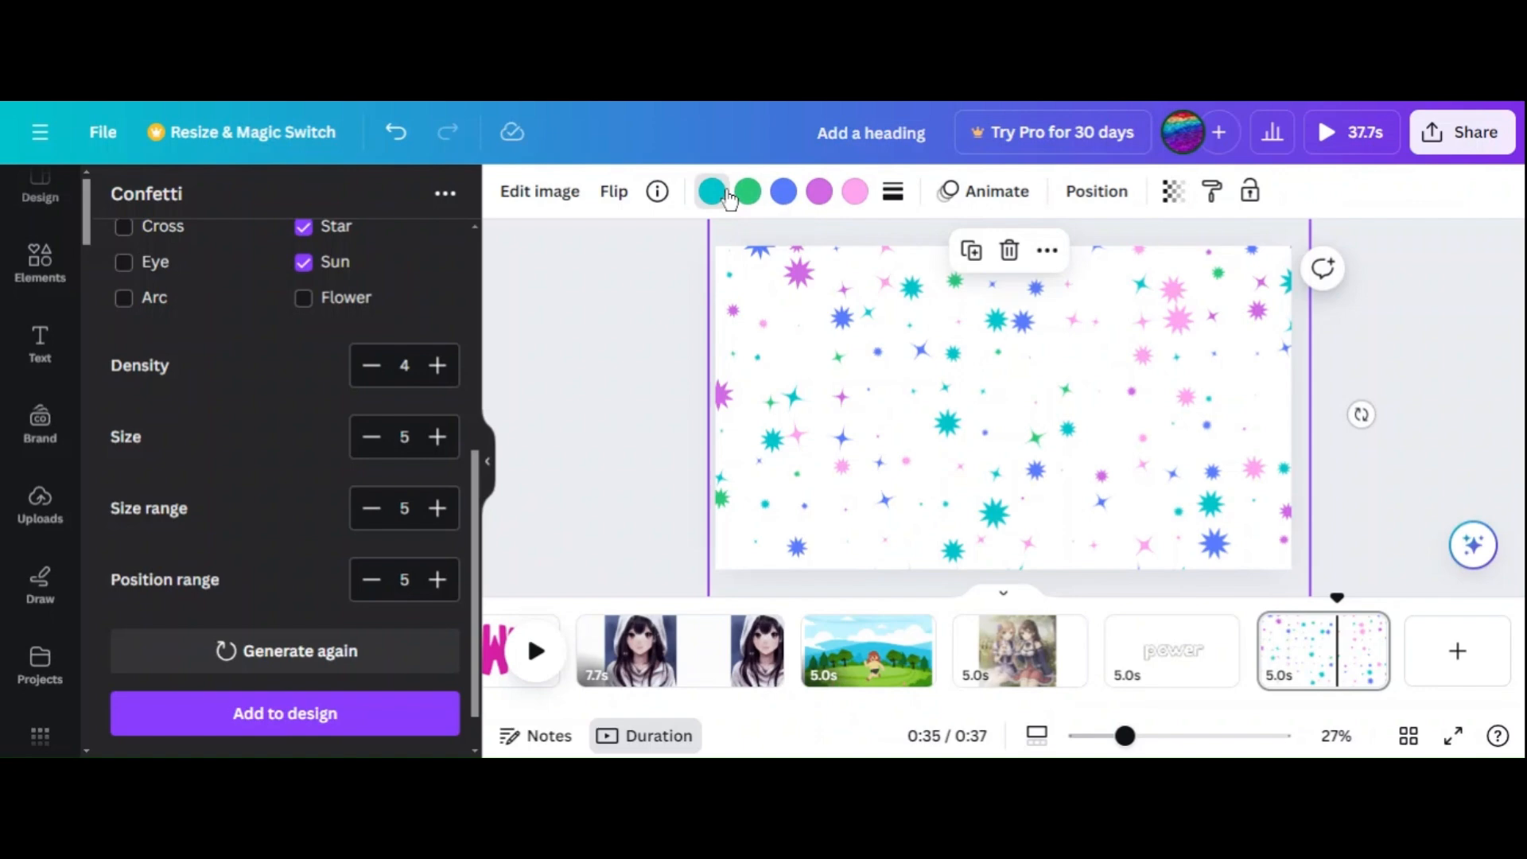
# - Recolor the teal confetti shapes with the solid red from the default colors
pyautogui.click(727, 195)
pyautogui.scroll(-5, 188, 390)
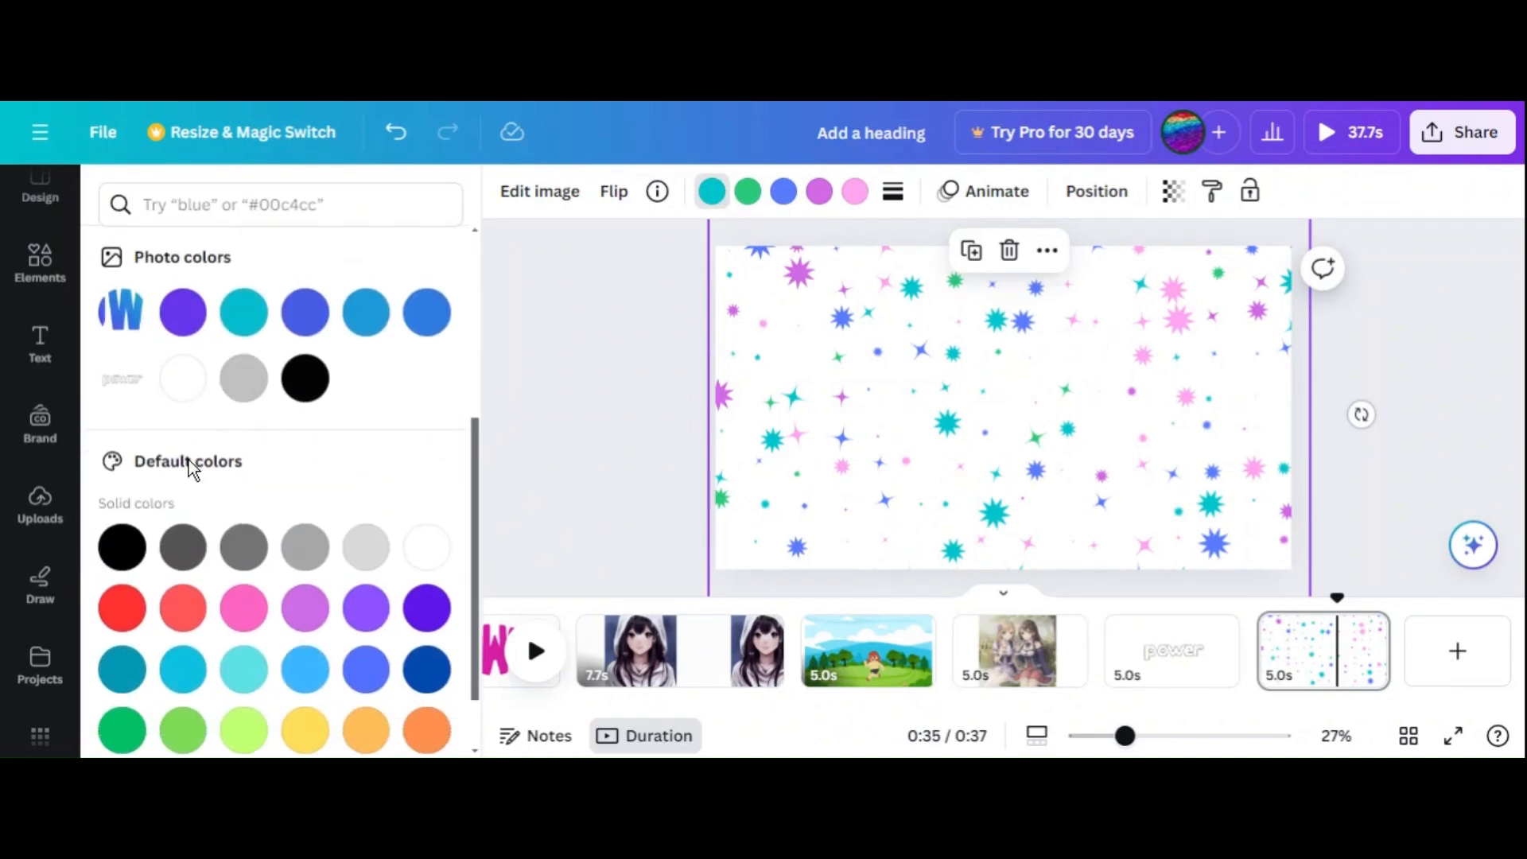
pyautogui.click(122, 625)
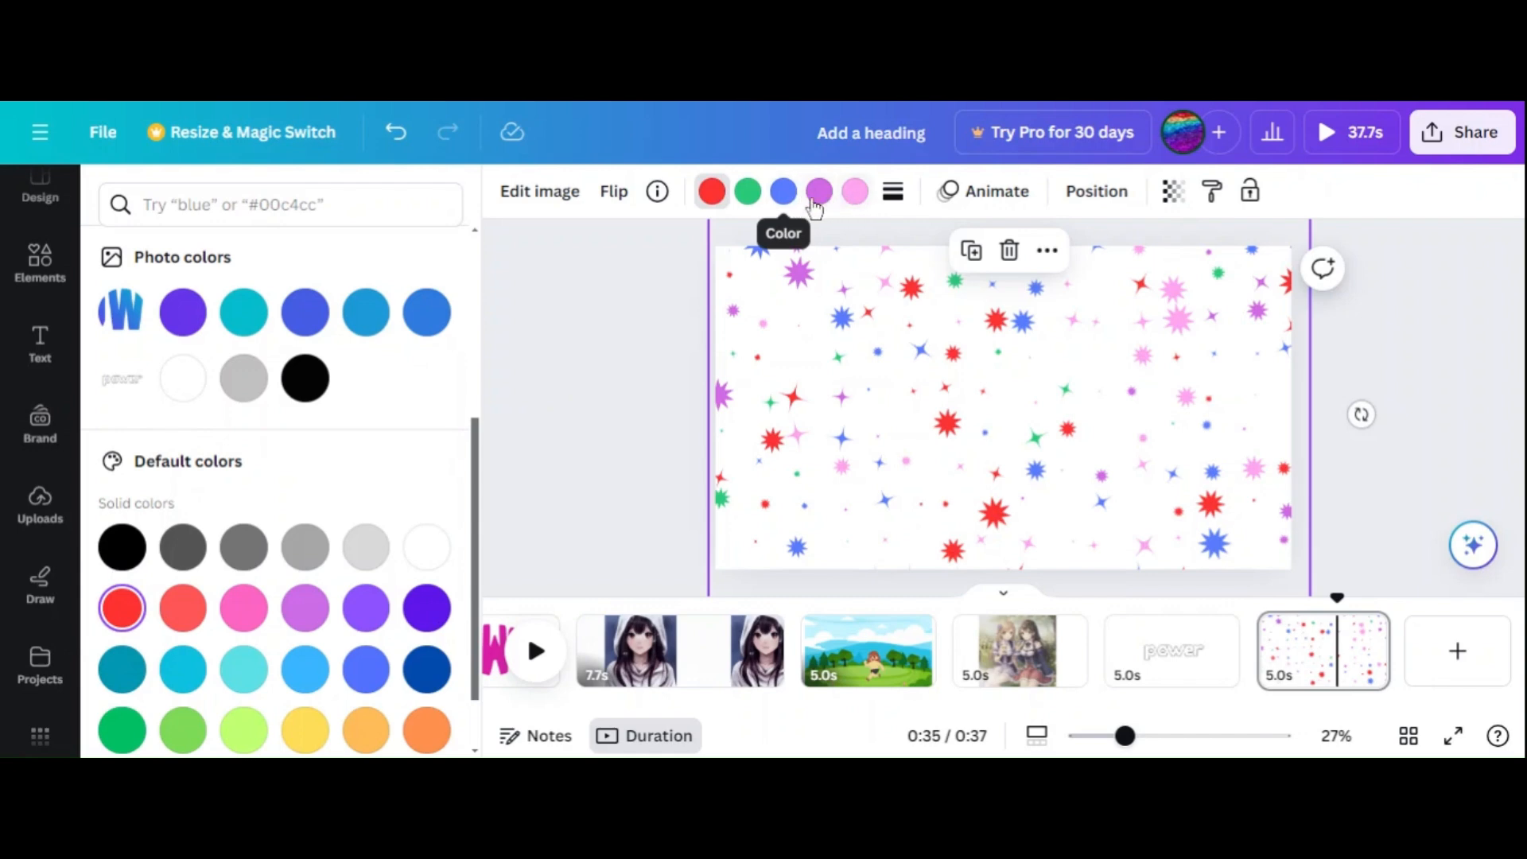
# - Recolor the green confetti shapes with the solid yellow from the default colors
pyautogui.click(747, 193)
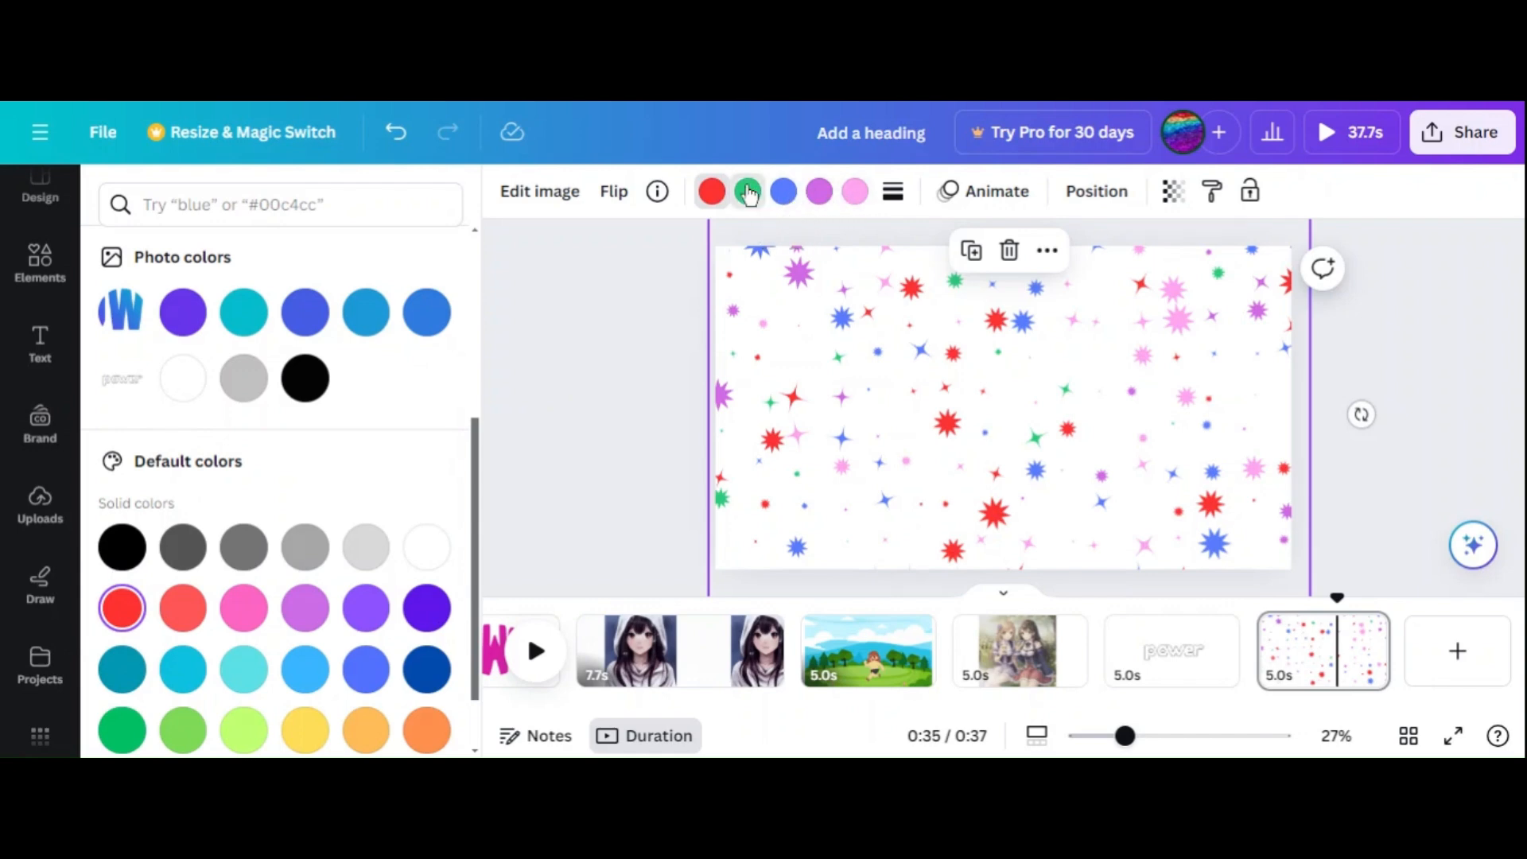
pyautogui.click(315, 723)
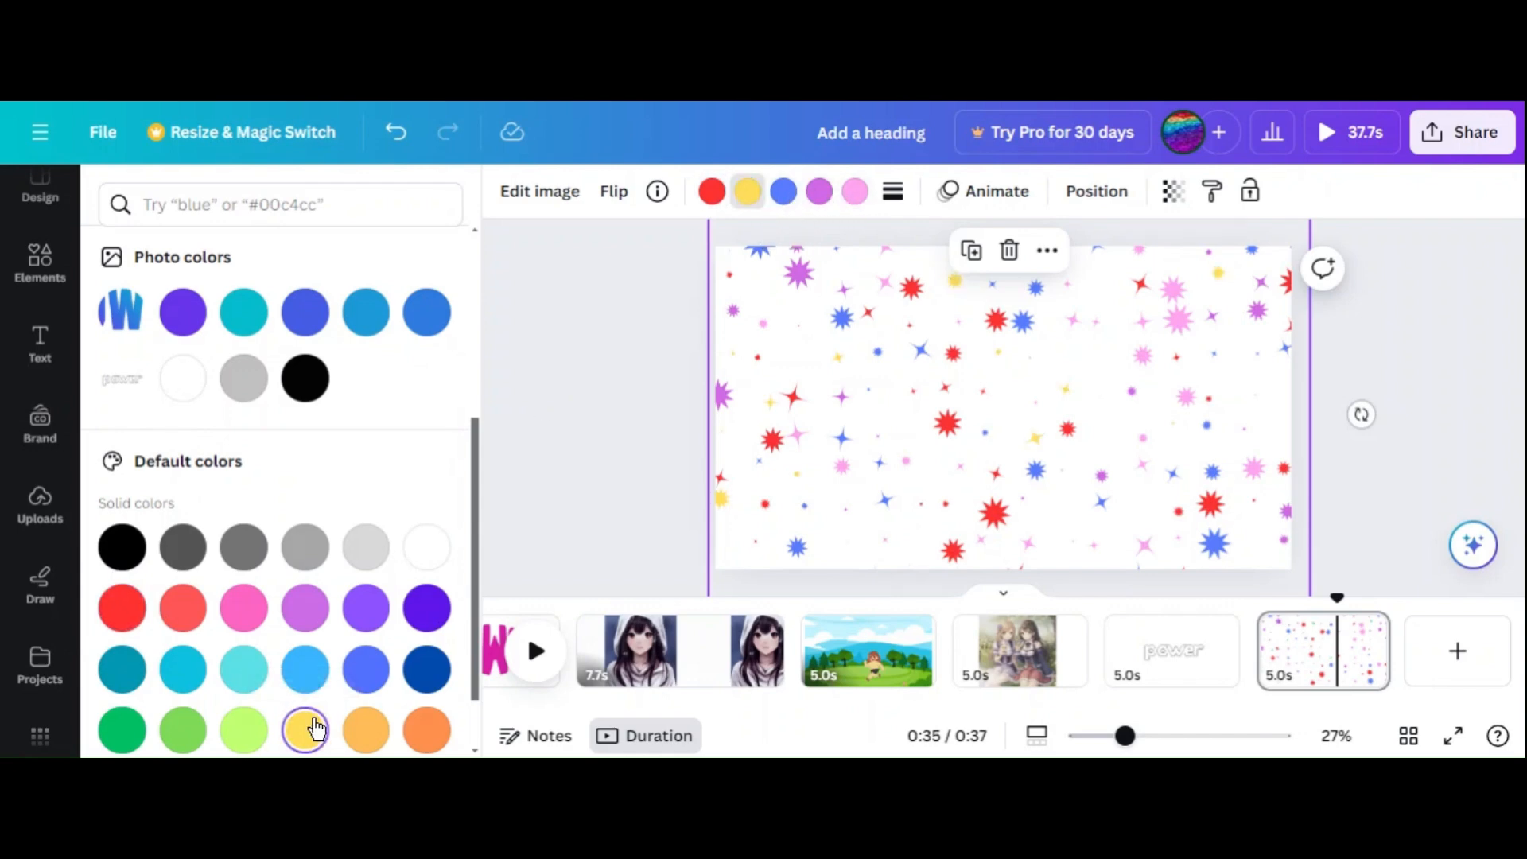
pyautogui.click(648, 441)
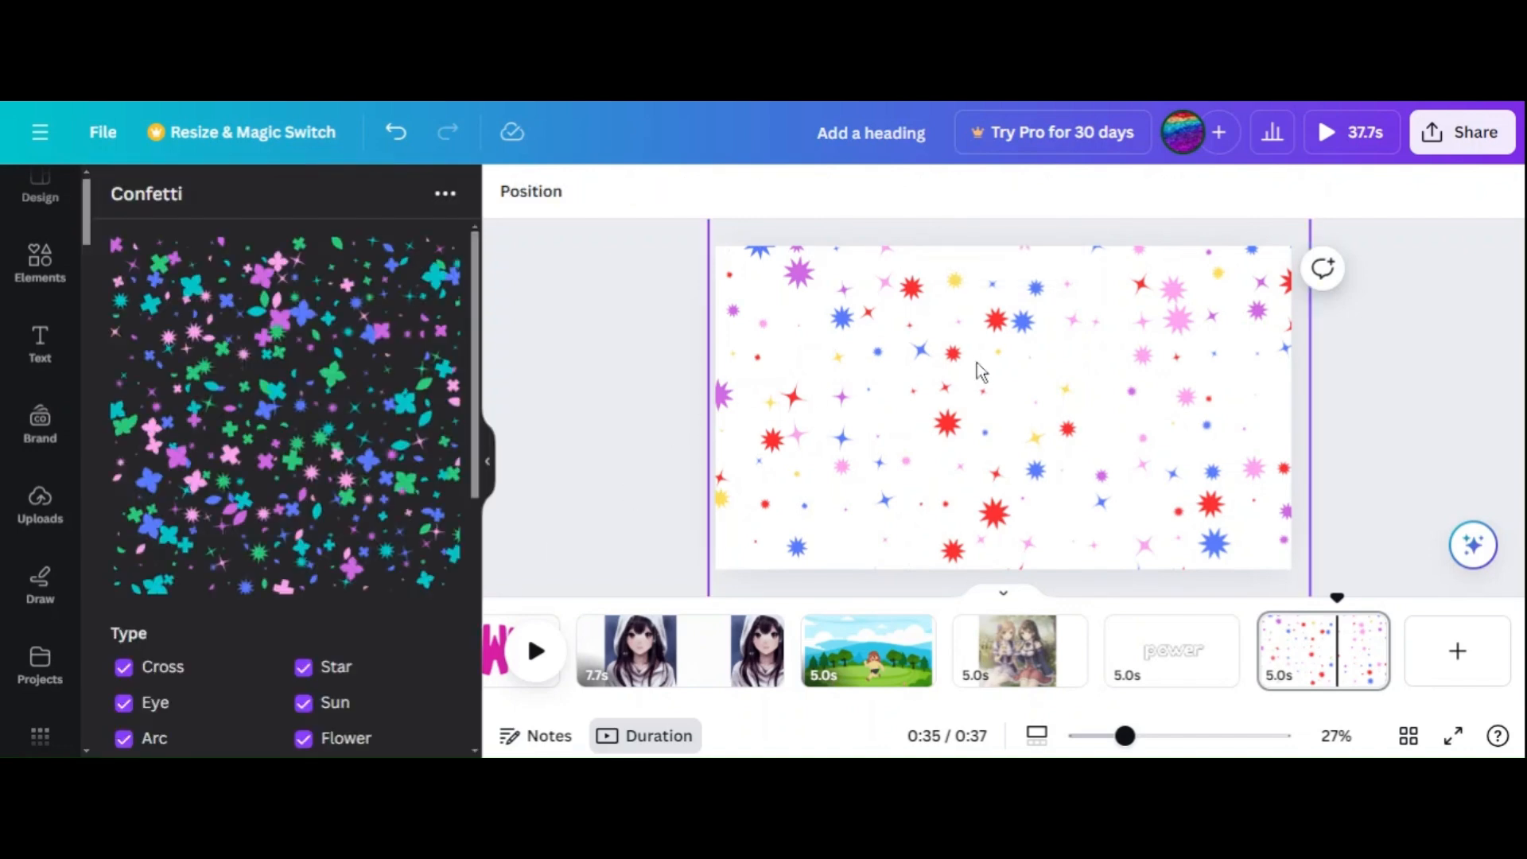
# - Add a heading reading "HAPPY BIRTHDAY" over the confetti pattern
pyautogui.click(40, 350)
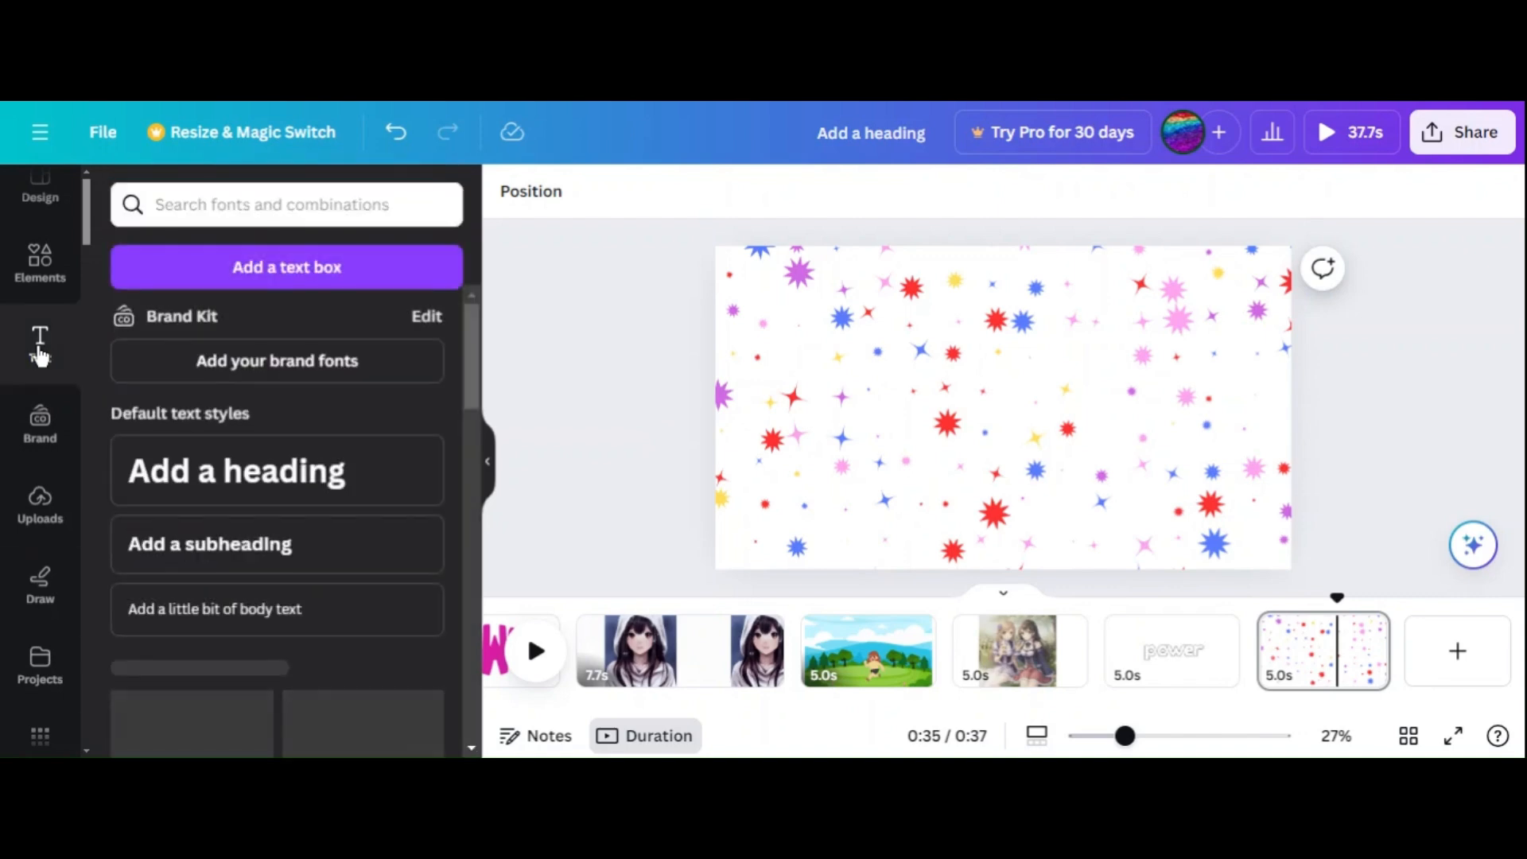
pyautogui.click(222, 489)
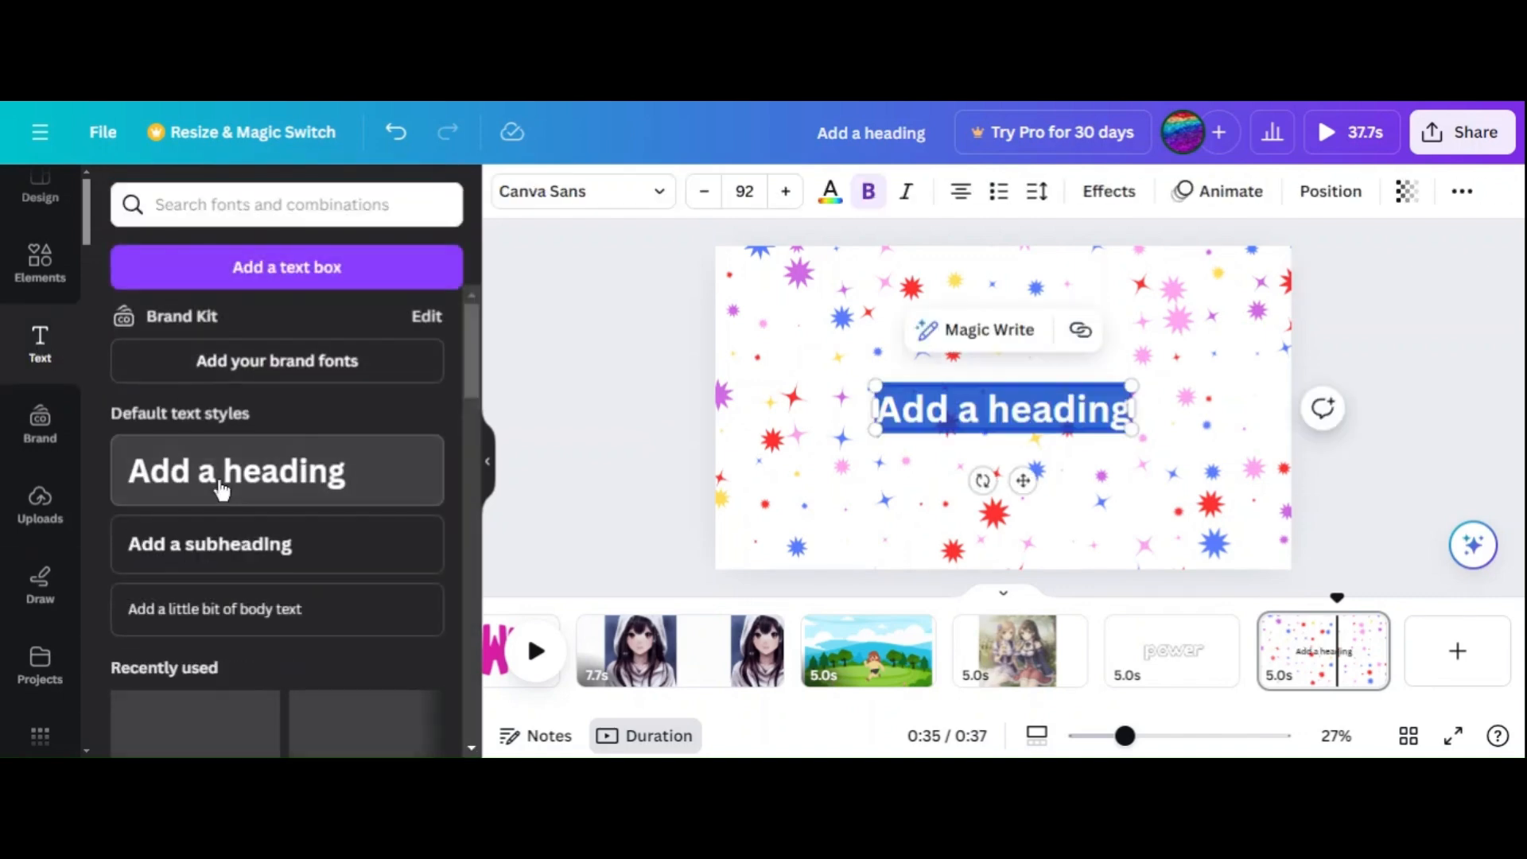
pyautogui.write('HAPPY')
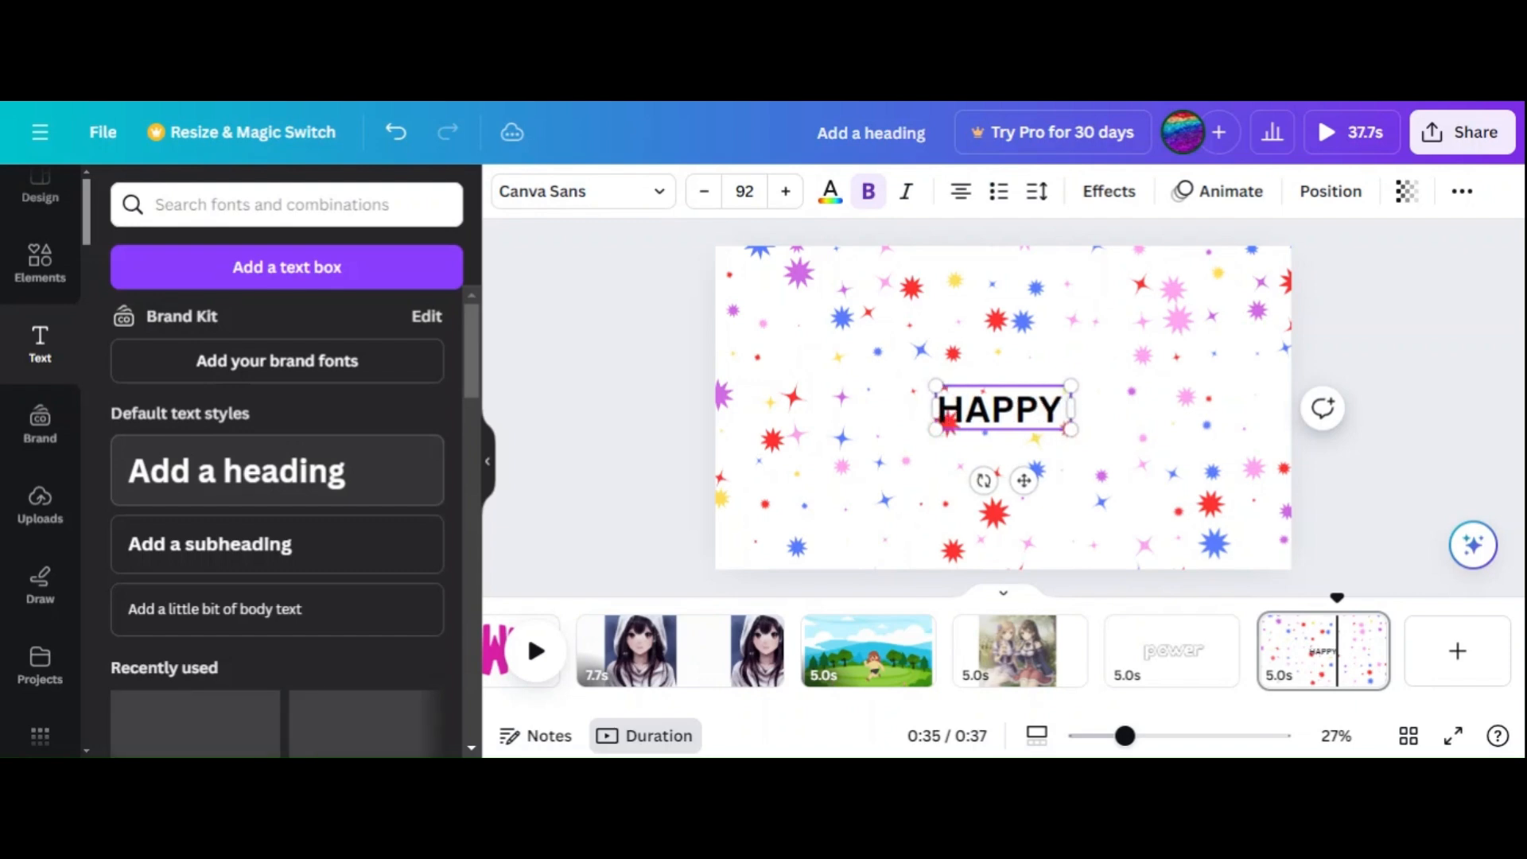
pyautogui.write(' BIRTHD')
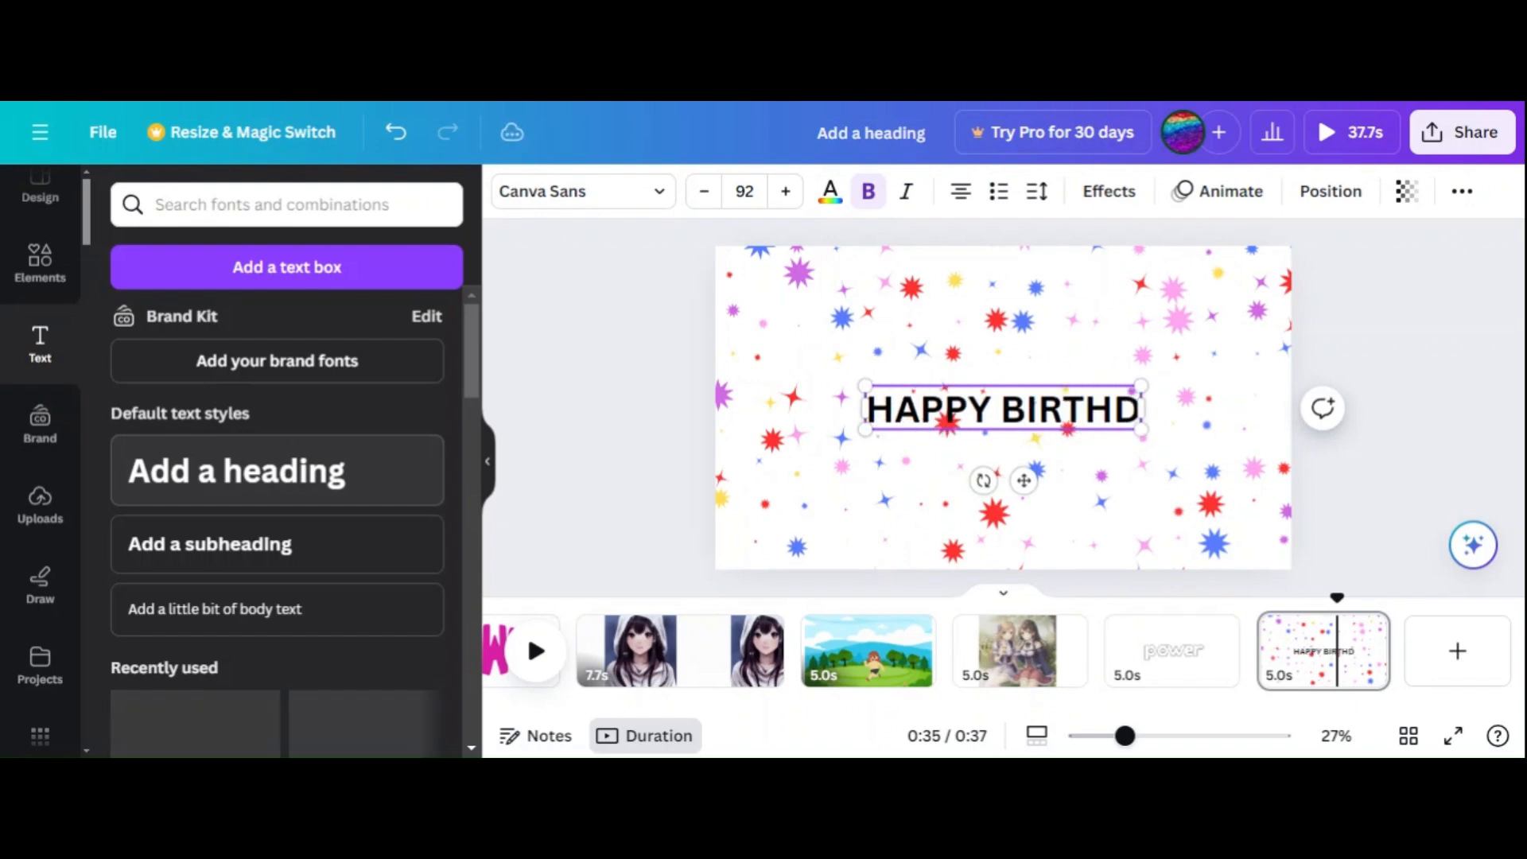
pyautogui.write('AY')
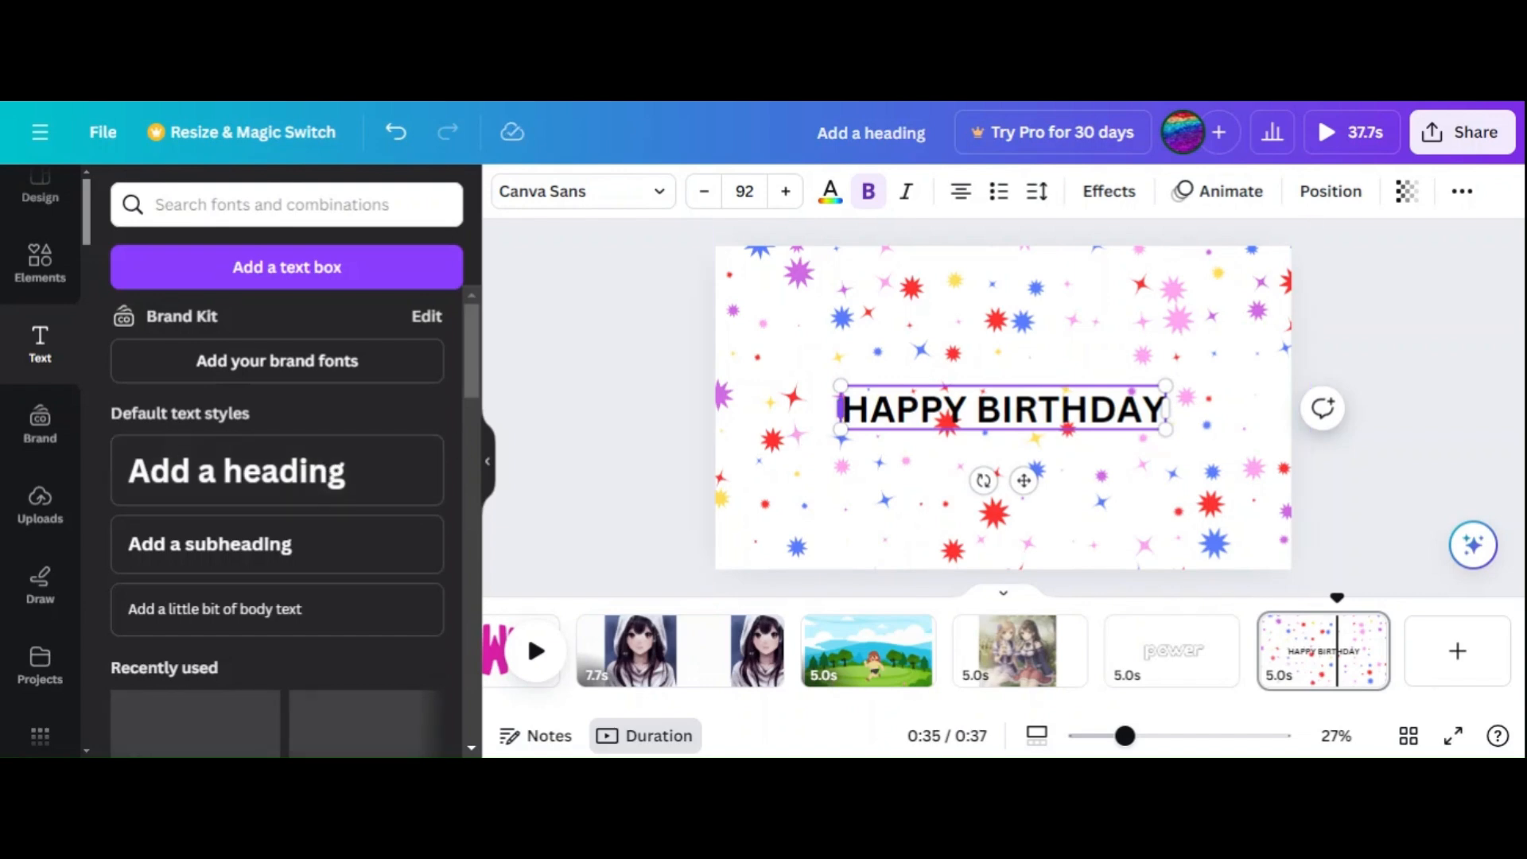
# - Narrow the "HAPPY BIRTHDAY" text box so the words wrap onto two lines, and center it on the page
pyautogui.moveTo(846, 408); pyautogui.dragTo(894, 410)
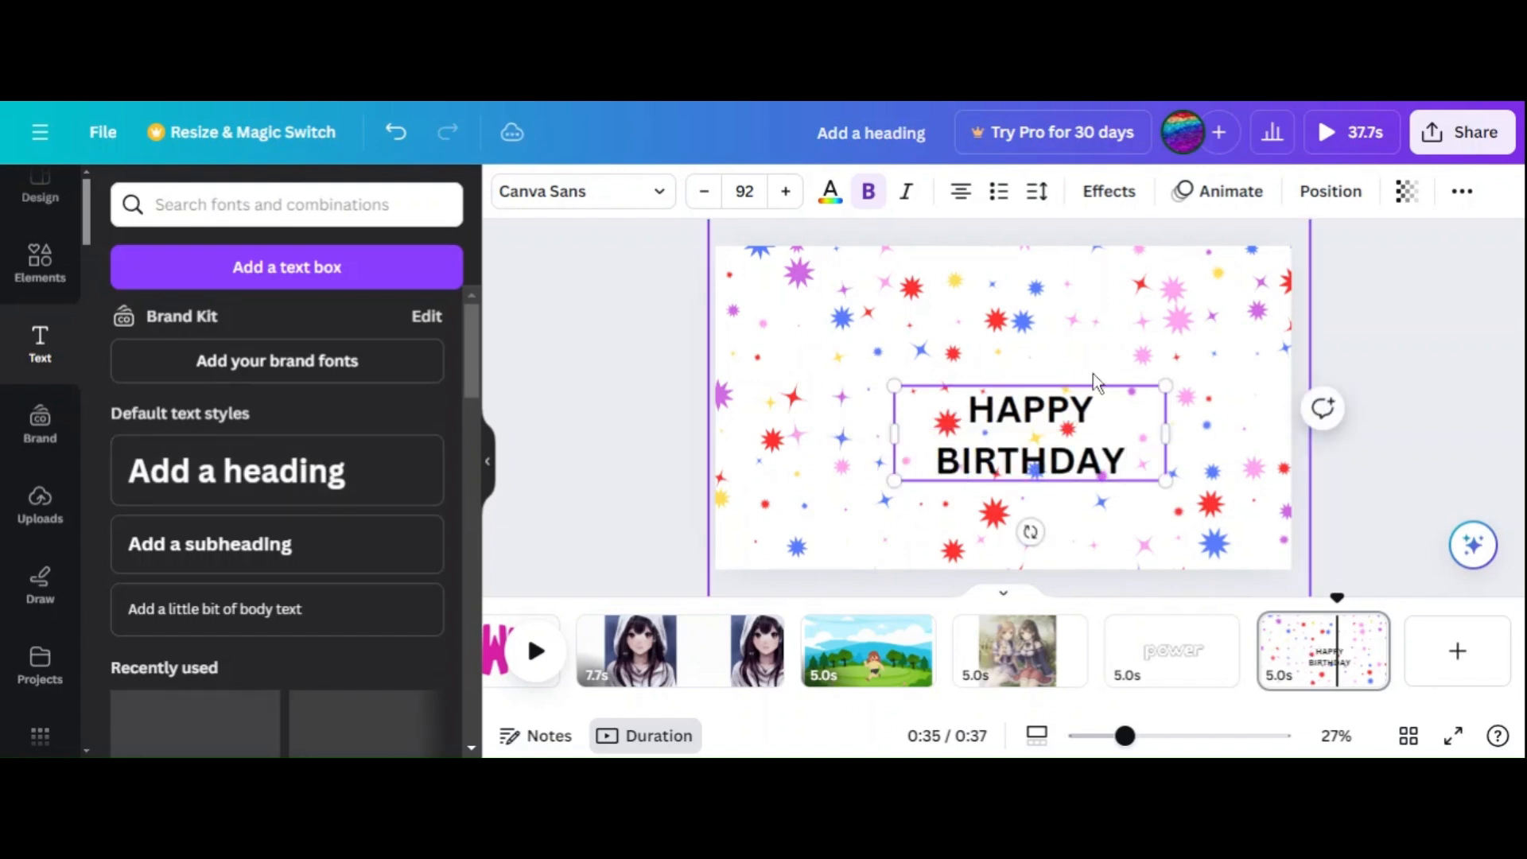
pyautogui.click(1085, 539)
pyautogui.moveTo(1073, 465); pyautogui.dragTo(1052, 416)
pyautogui.click(1319, 408)
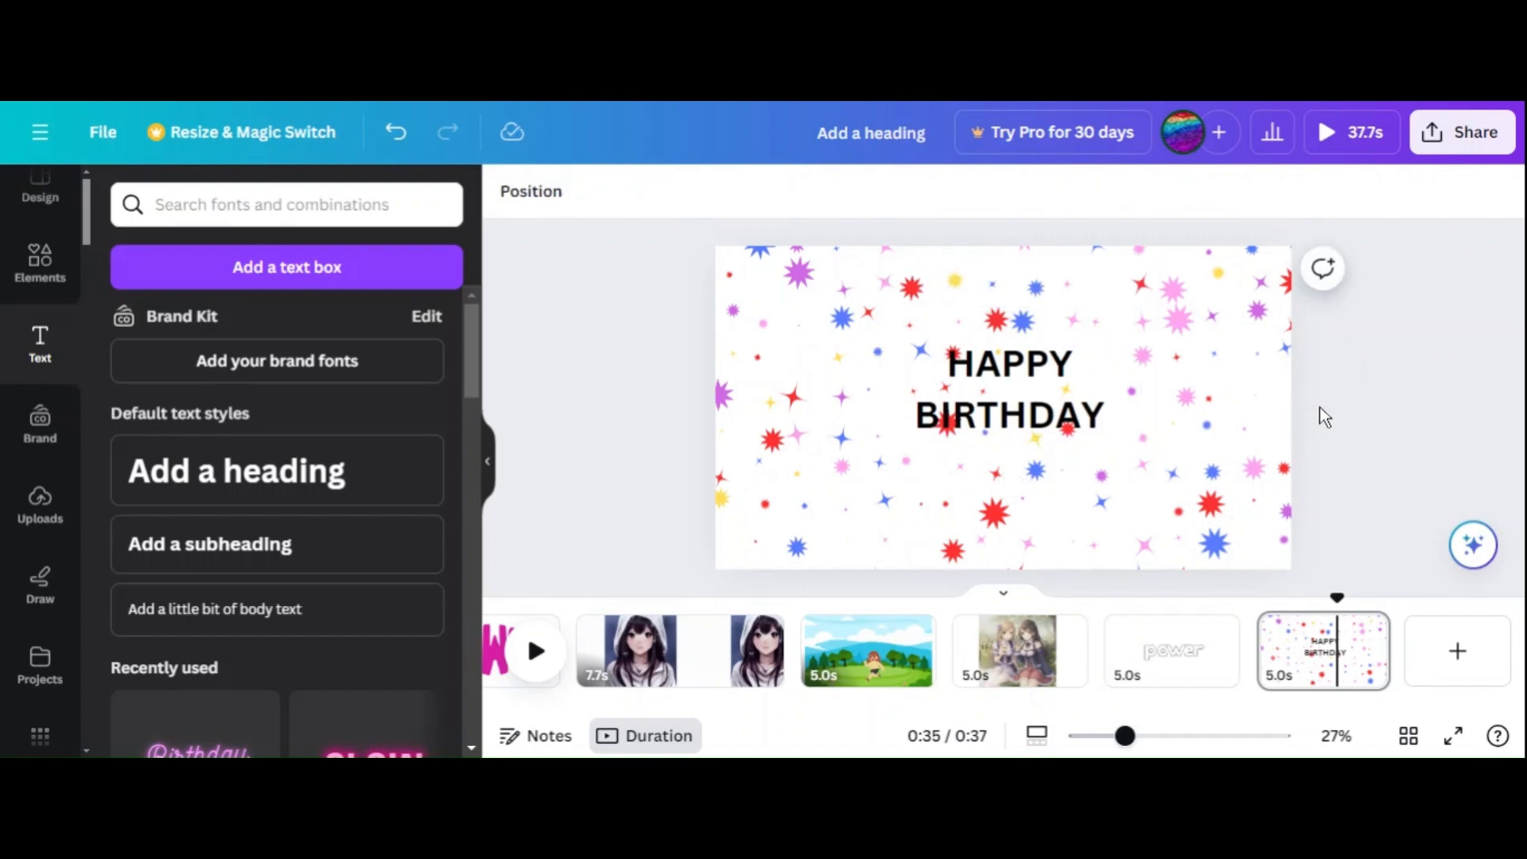
# - Add a new blank page after the birthday page and open the Mockups app
pyautogui.click(1447, 687)
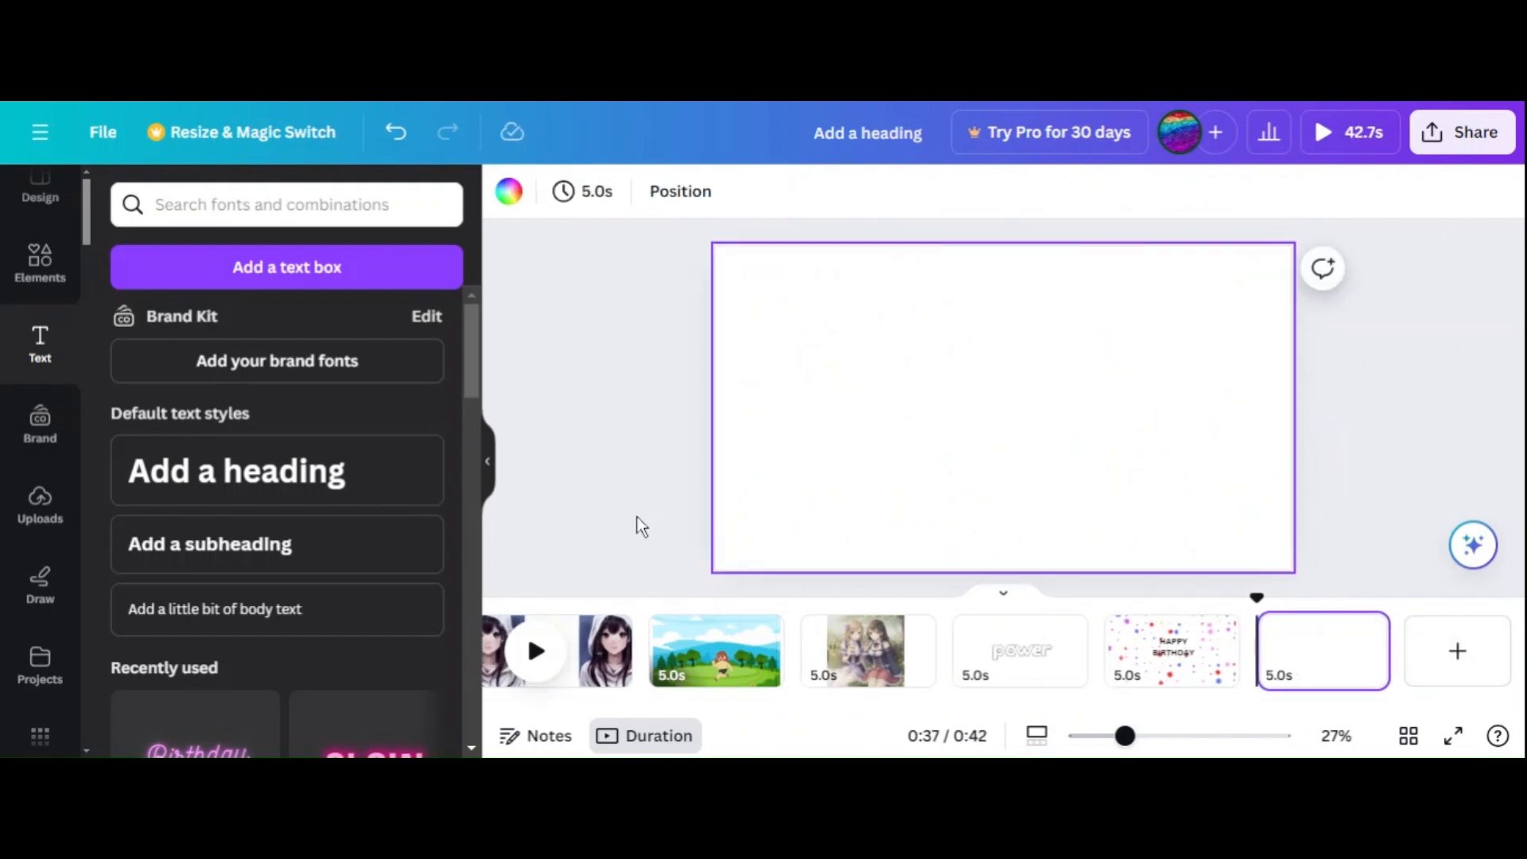
pyautogui.click(41, 264)
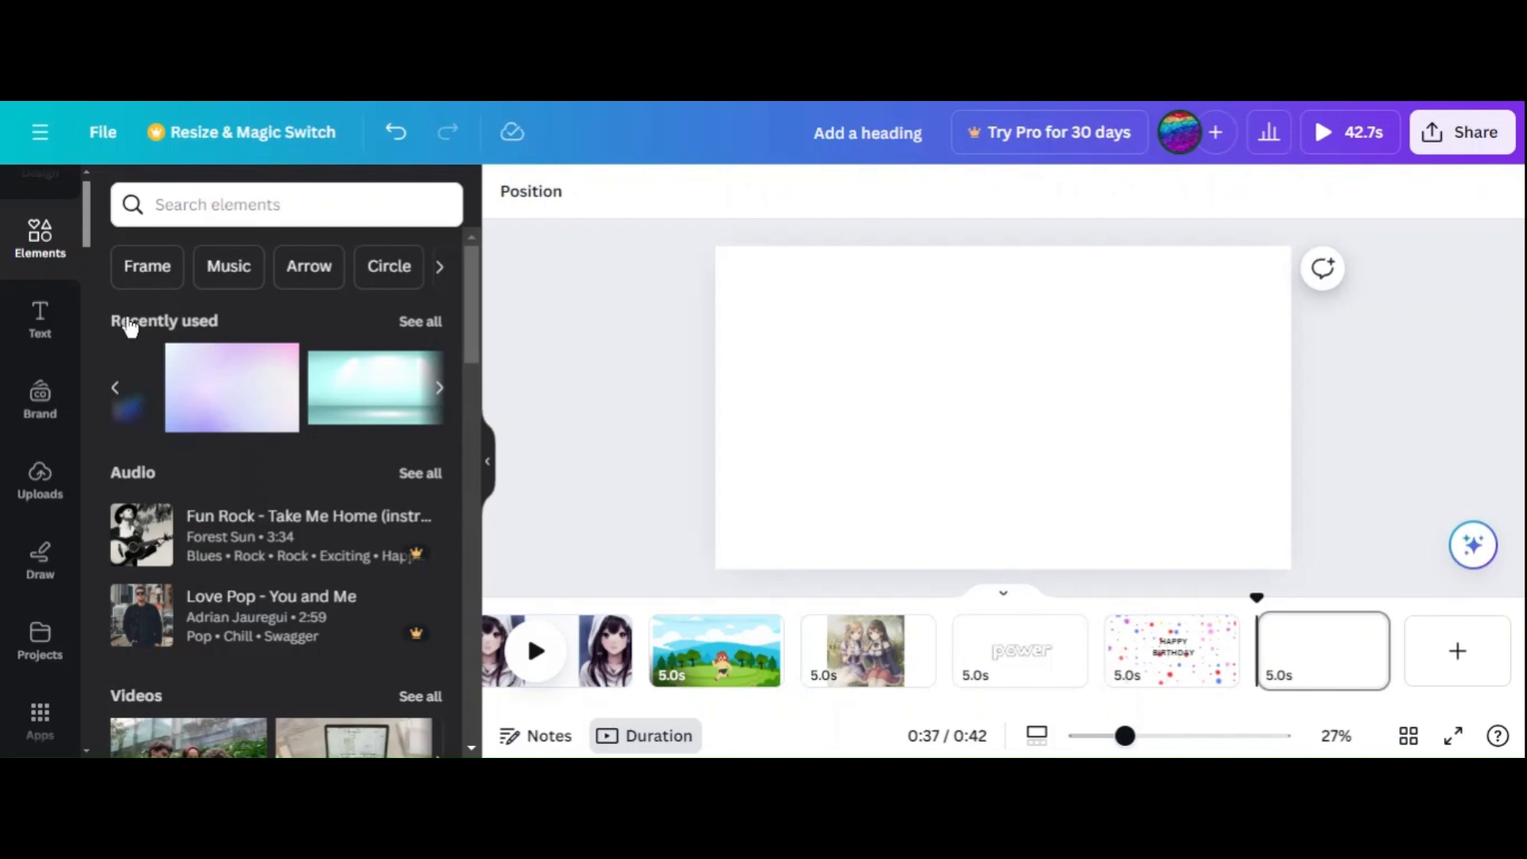
pyautogui.click(39, 720)
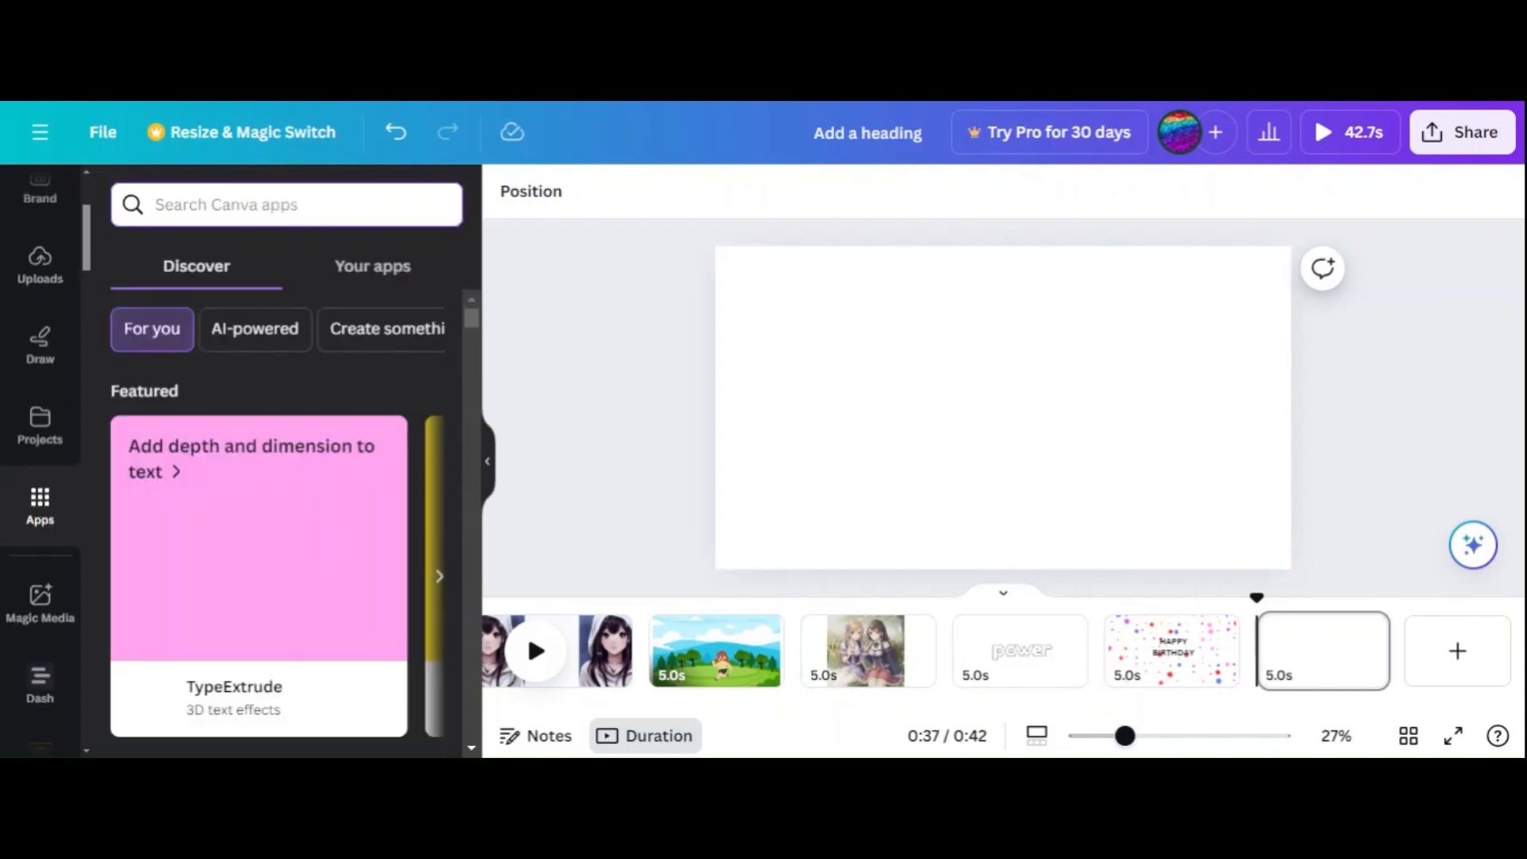
pyautogui.write('mock')
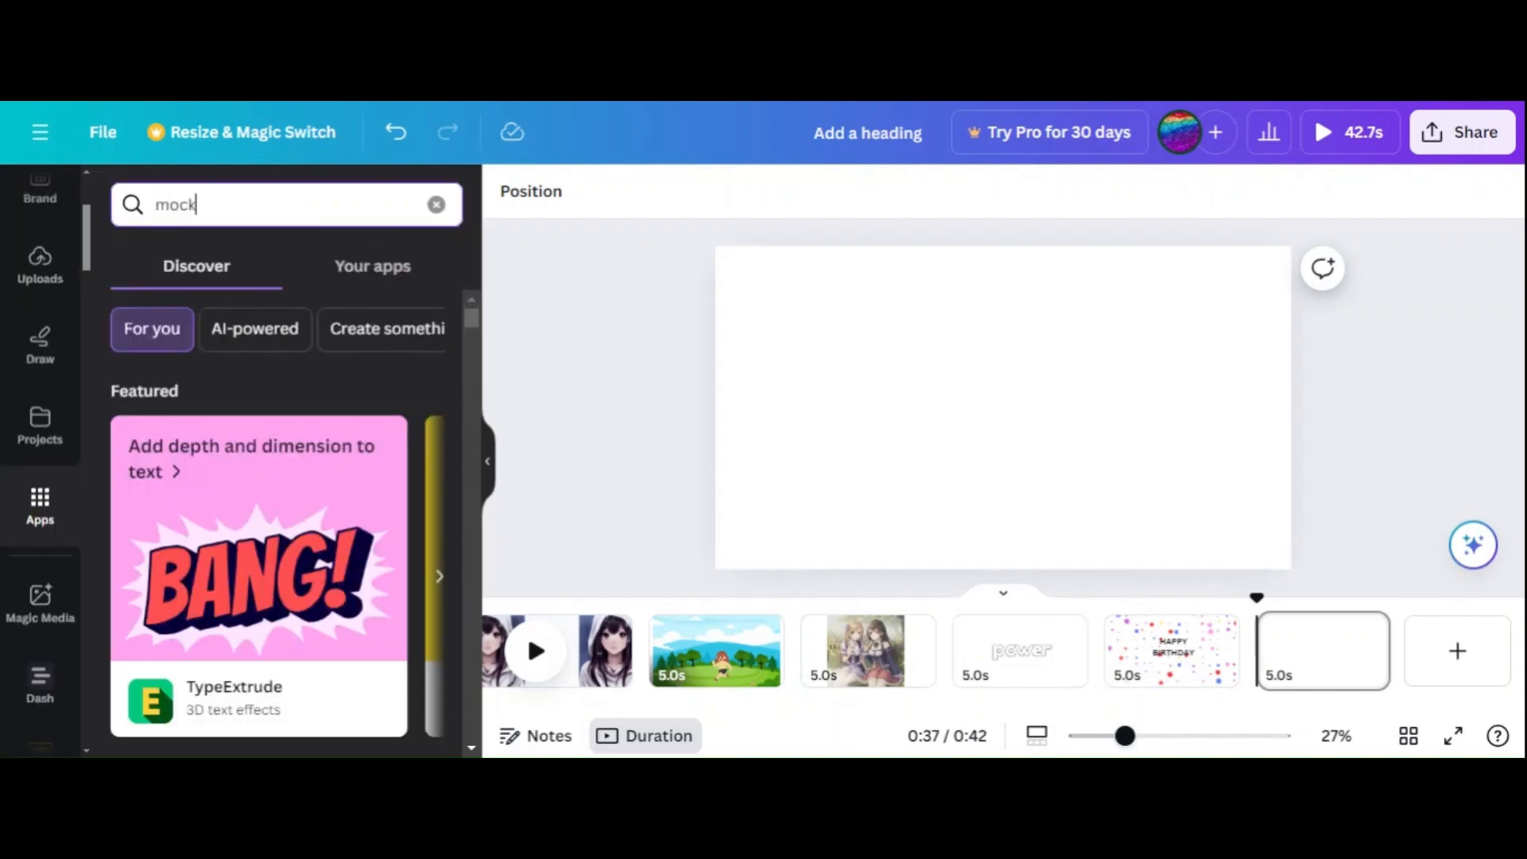
pyautogui.write('ups')
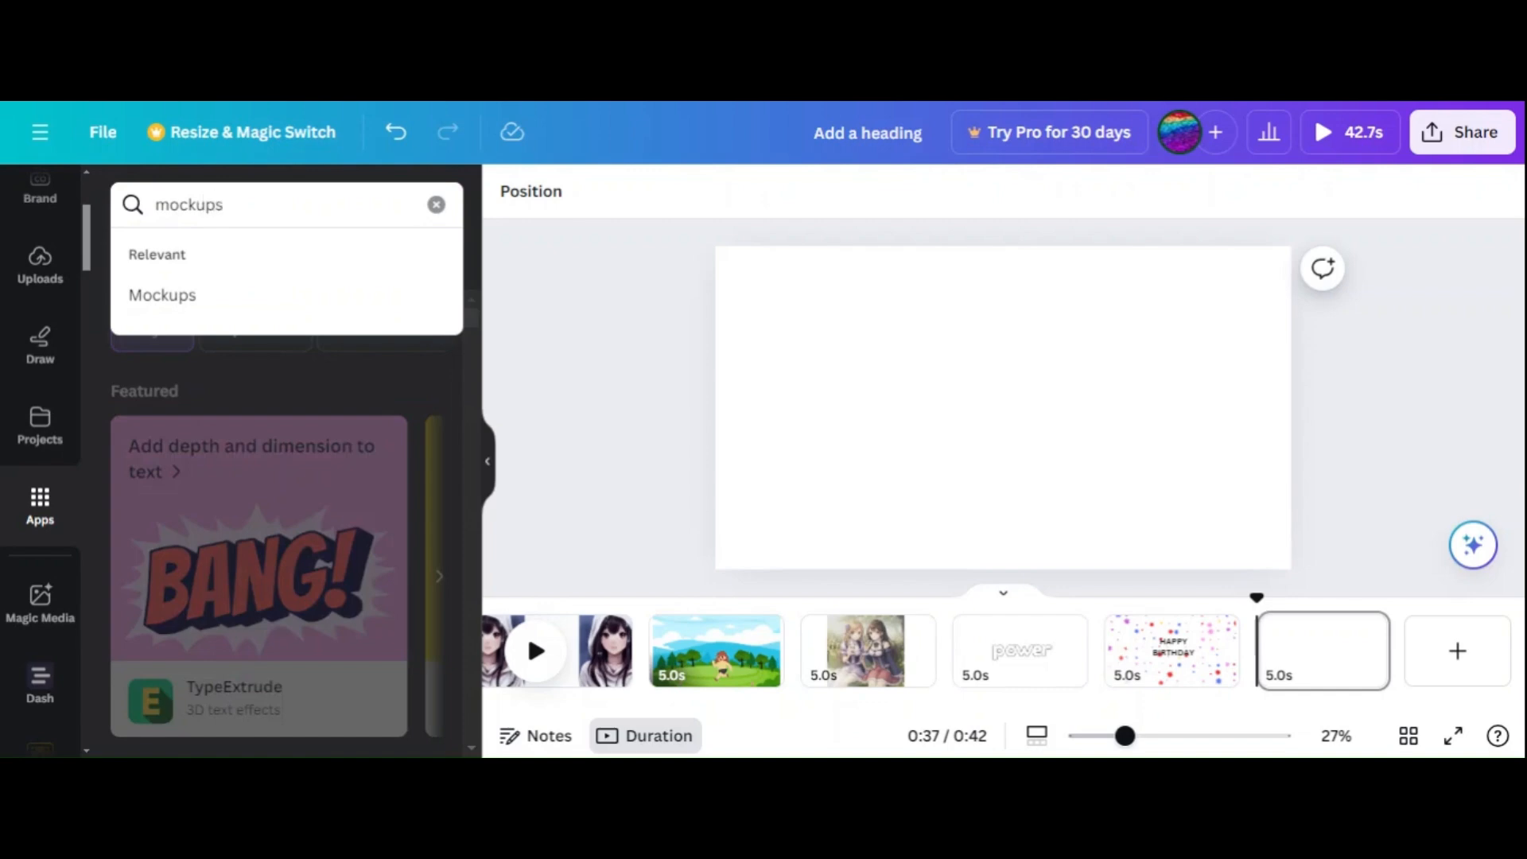
pyautogui.press('Return')
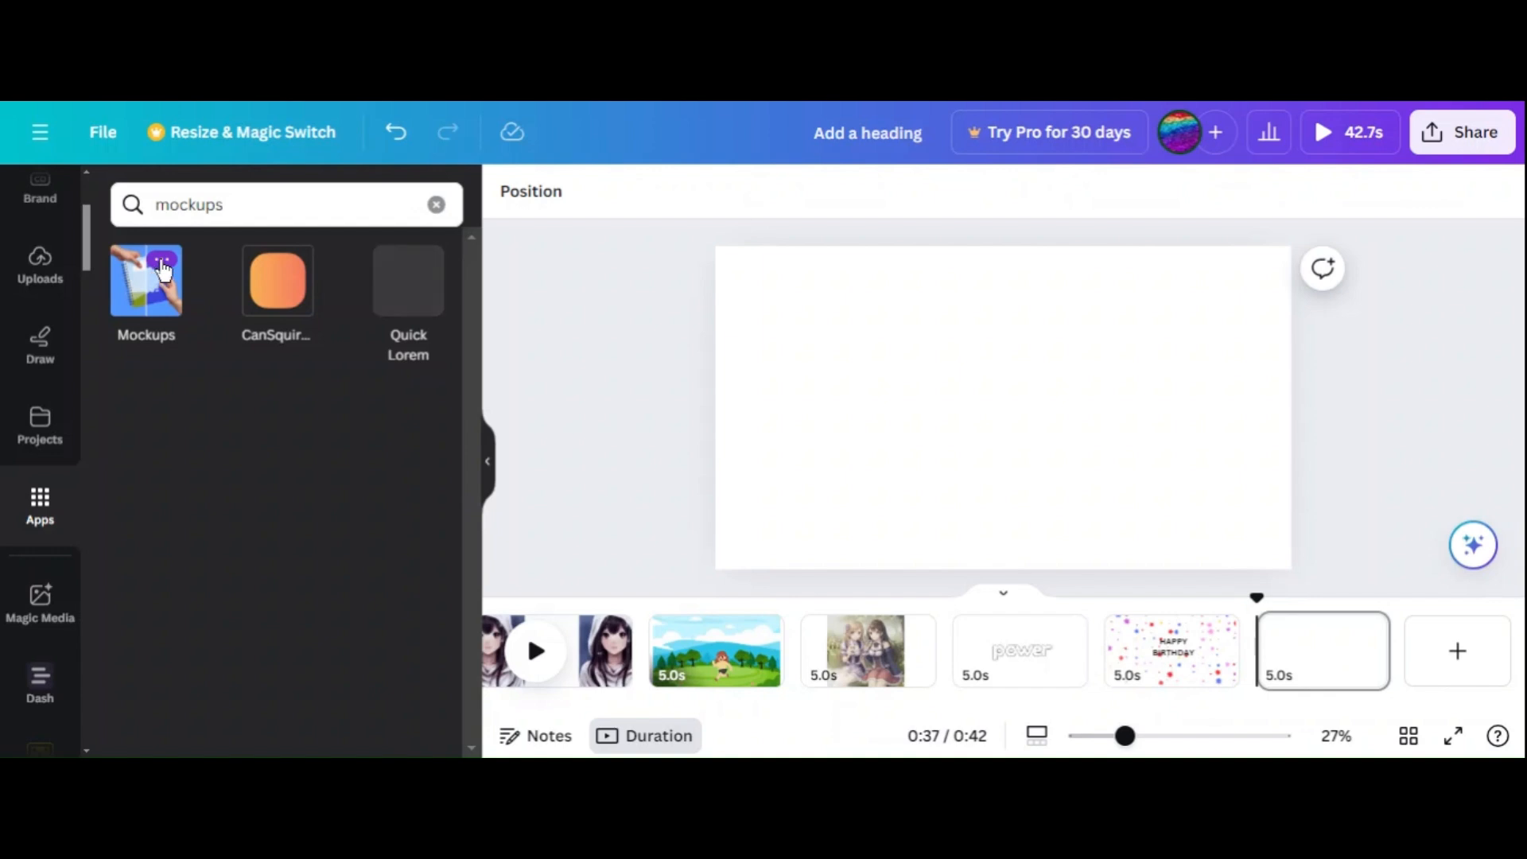
pyautogui.click(150, 309)
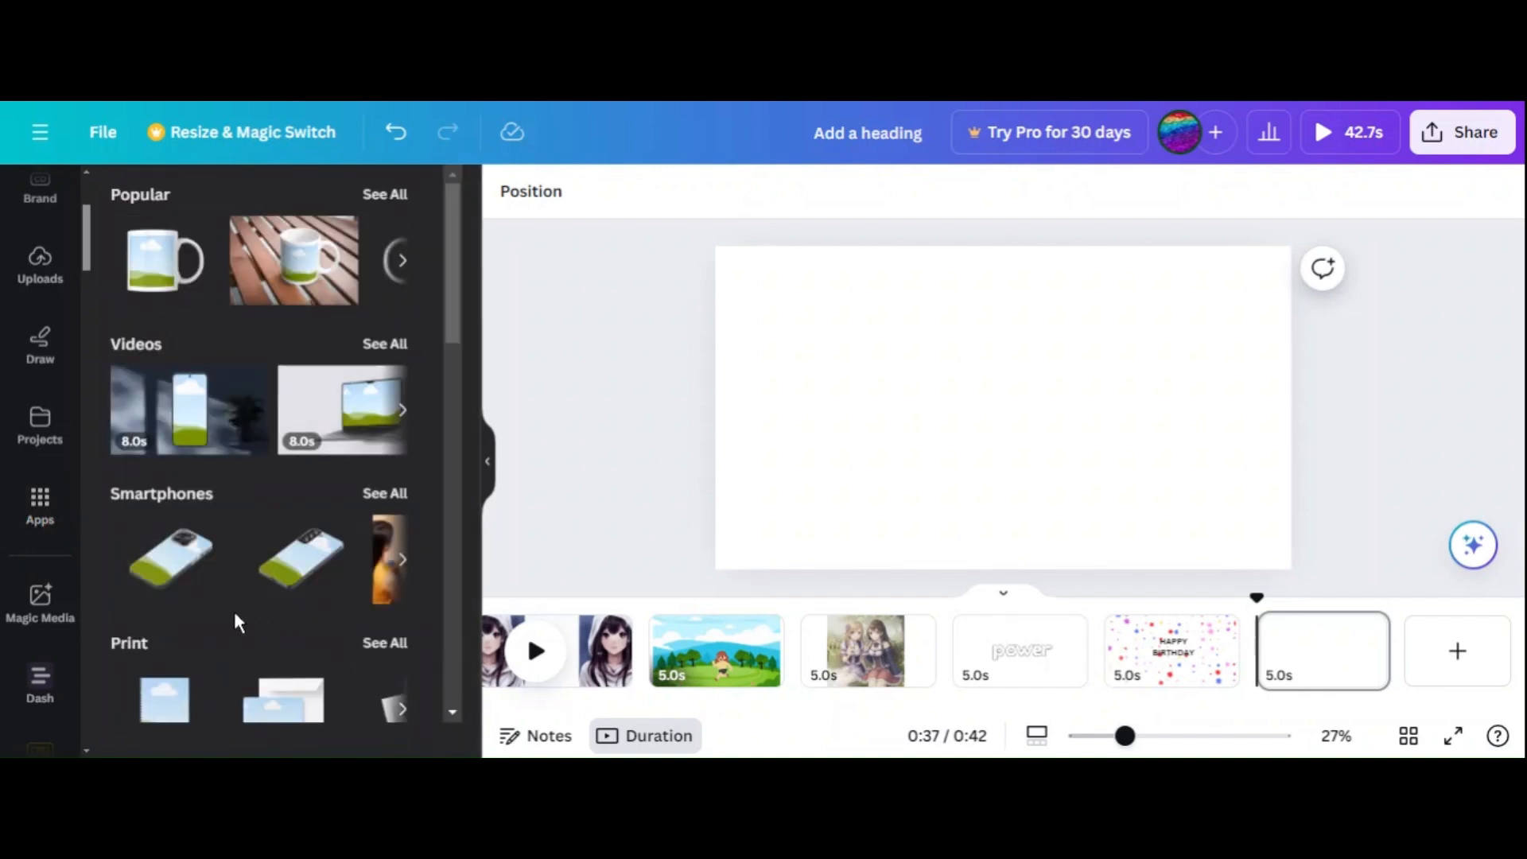
# - Add the landscape sheet mockup with a curled corner from the Print category and enlarge it to the full page height
pyautogui.scroll(-3, 306, 682)
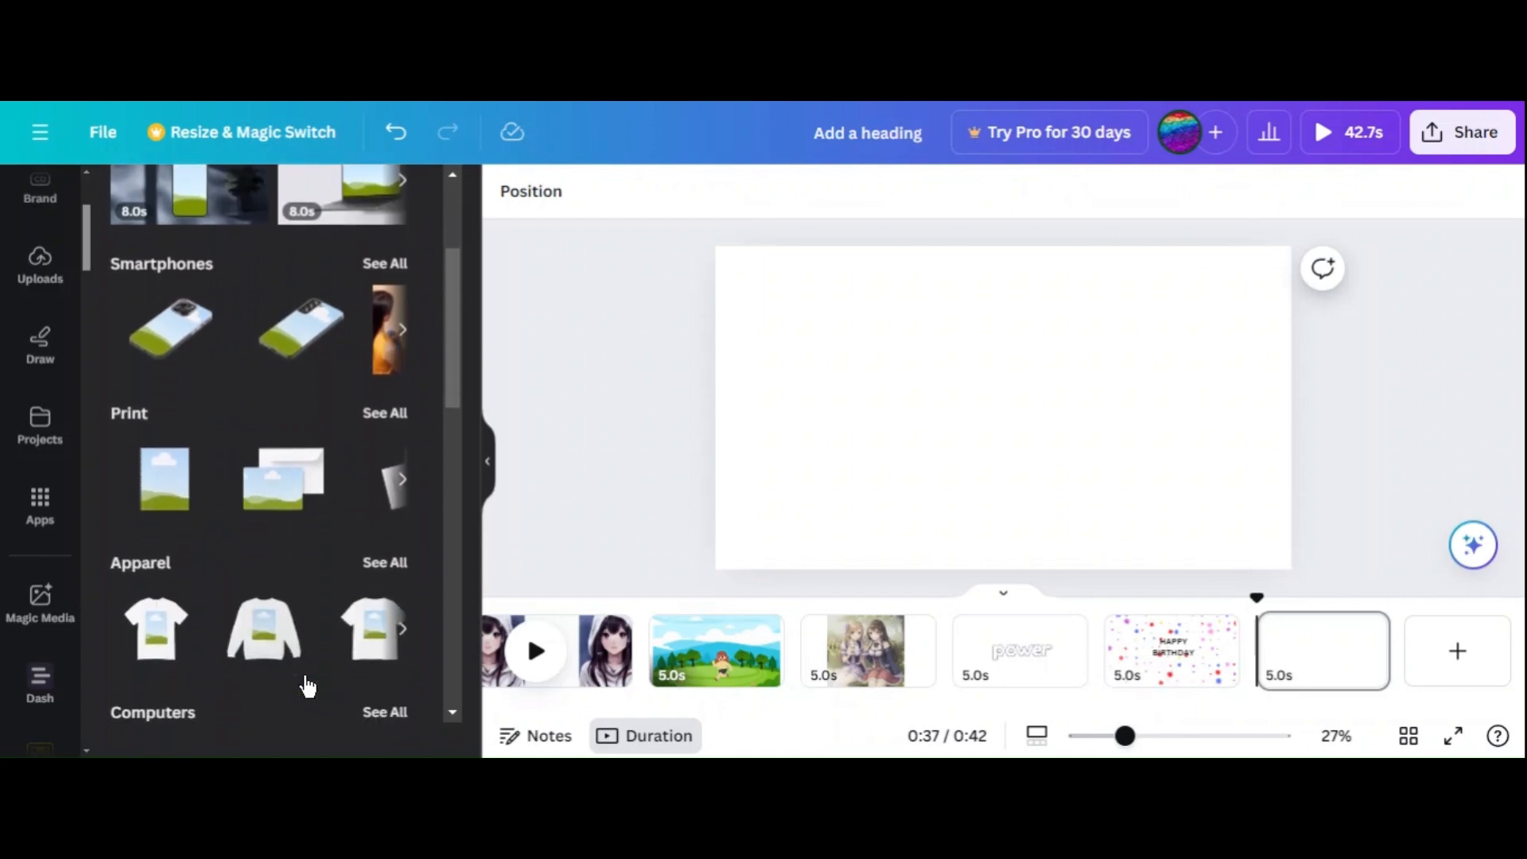
pyautogui.scroll(-4, 307, 685)
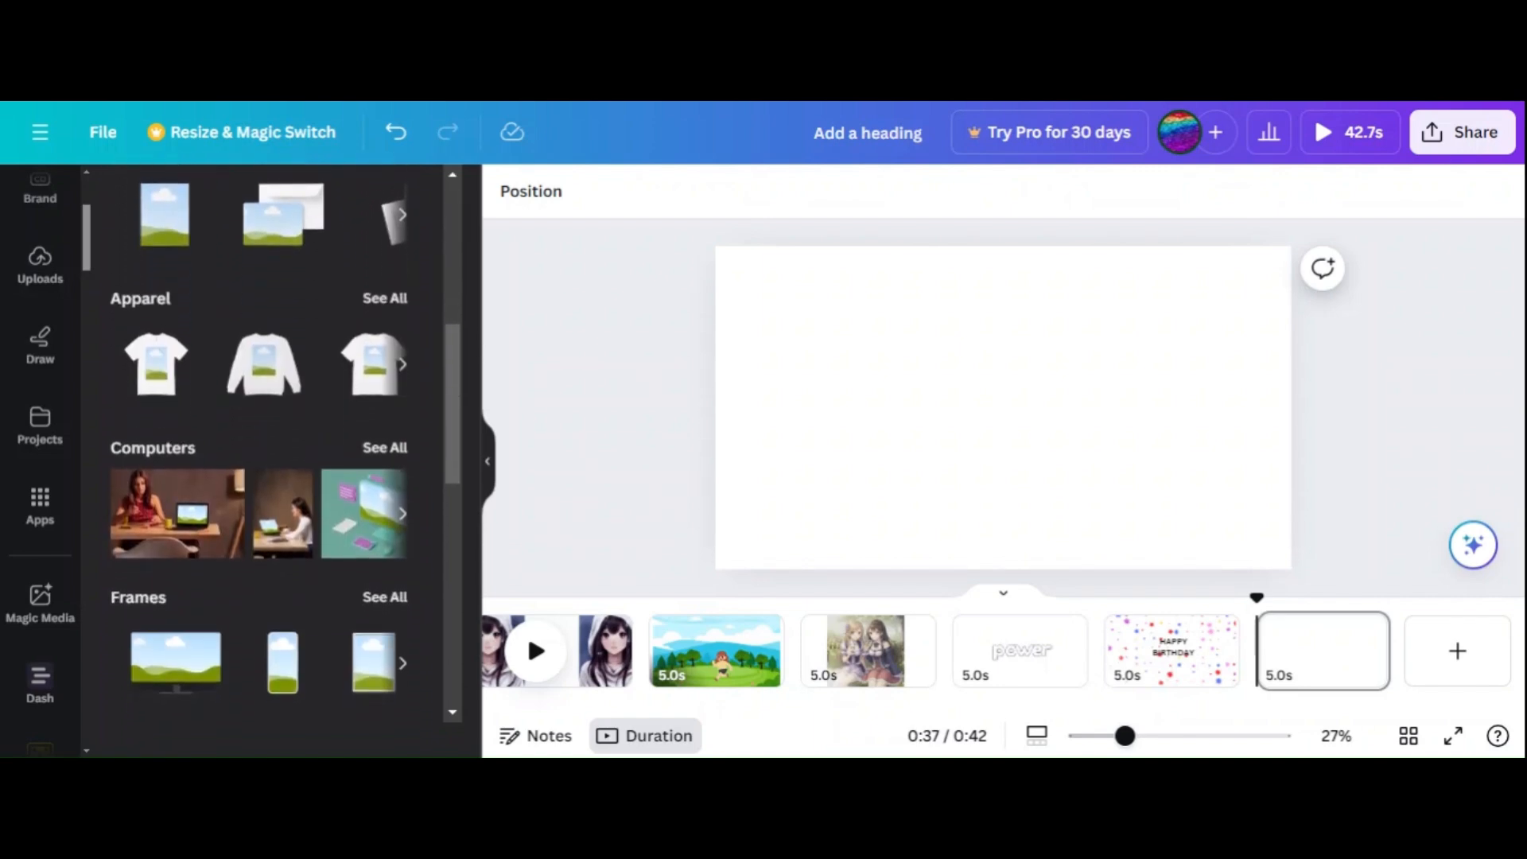
pyautogui.scroll(2, 306, 684)
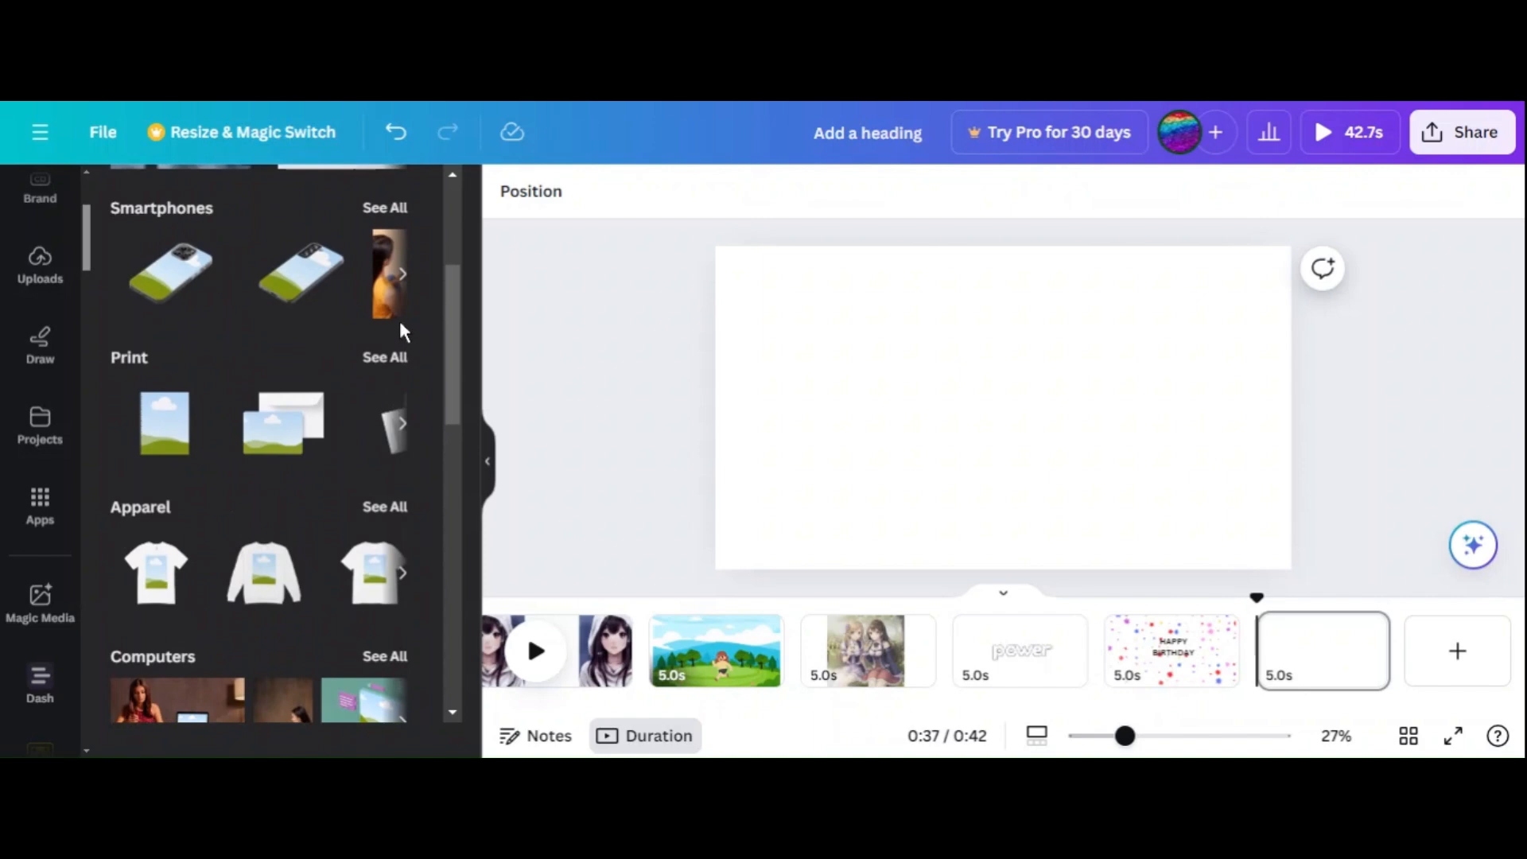
pyautogui.click(385, 358)
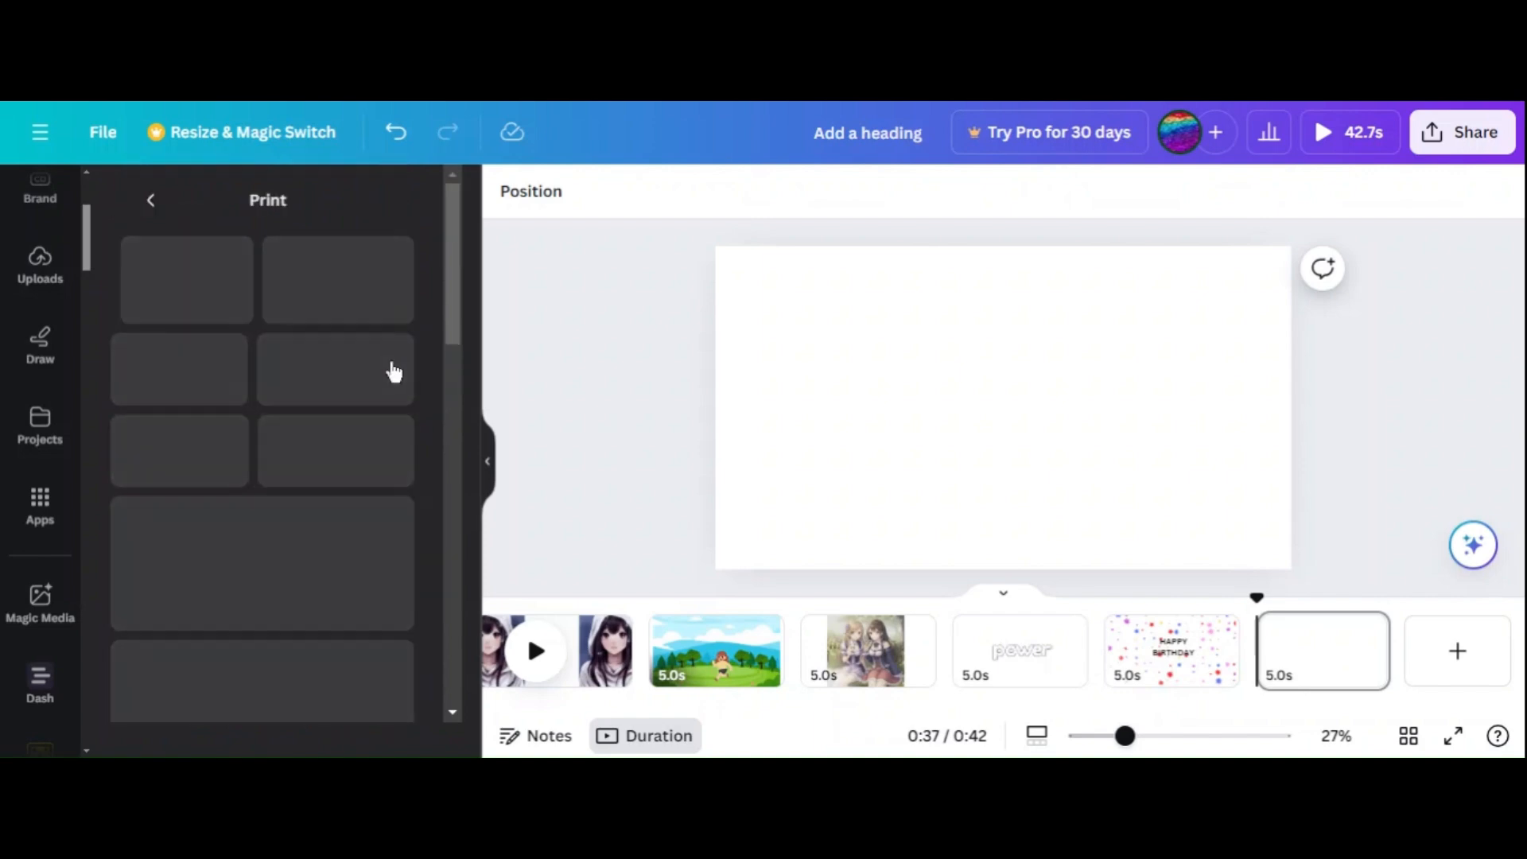
pyautogui.scroll(-2, 377, 515)
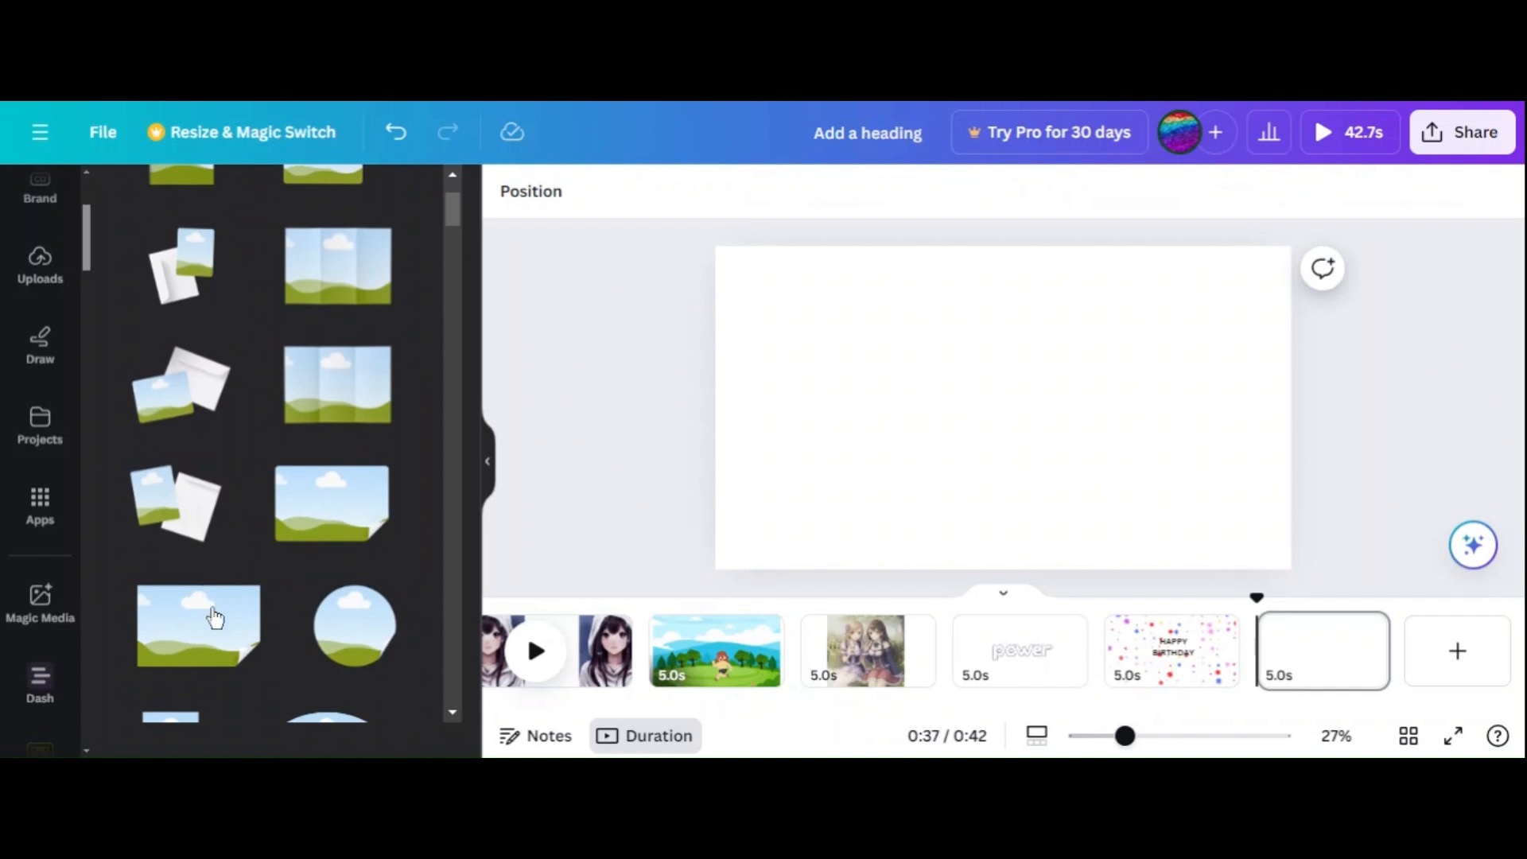
pyautogui.click(215, 619)
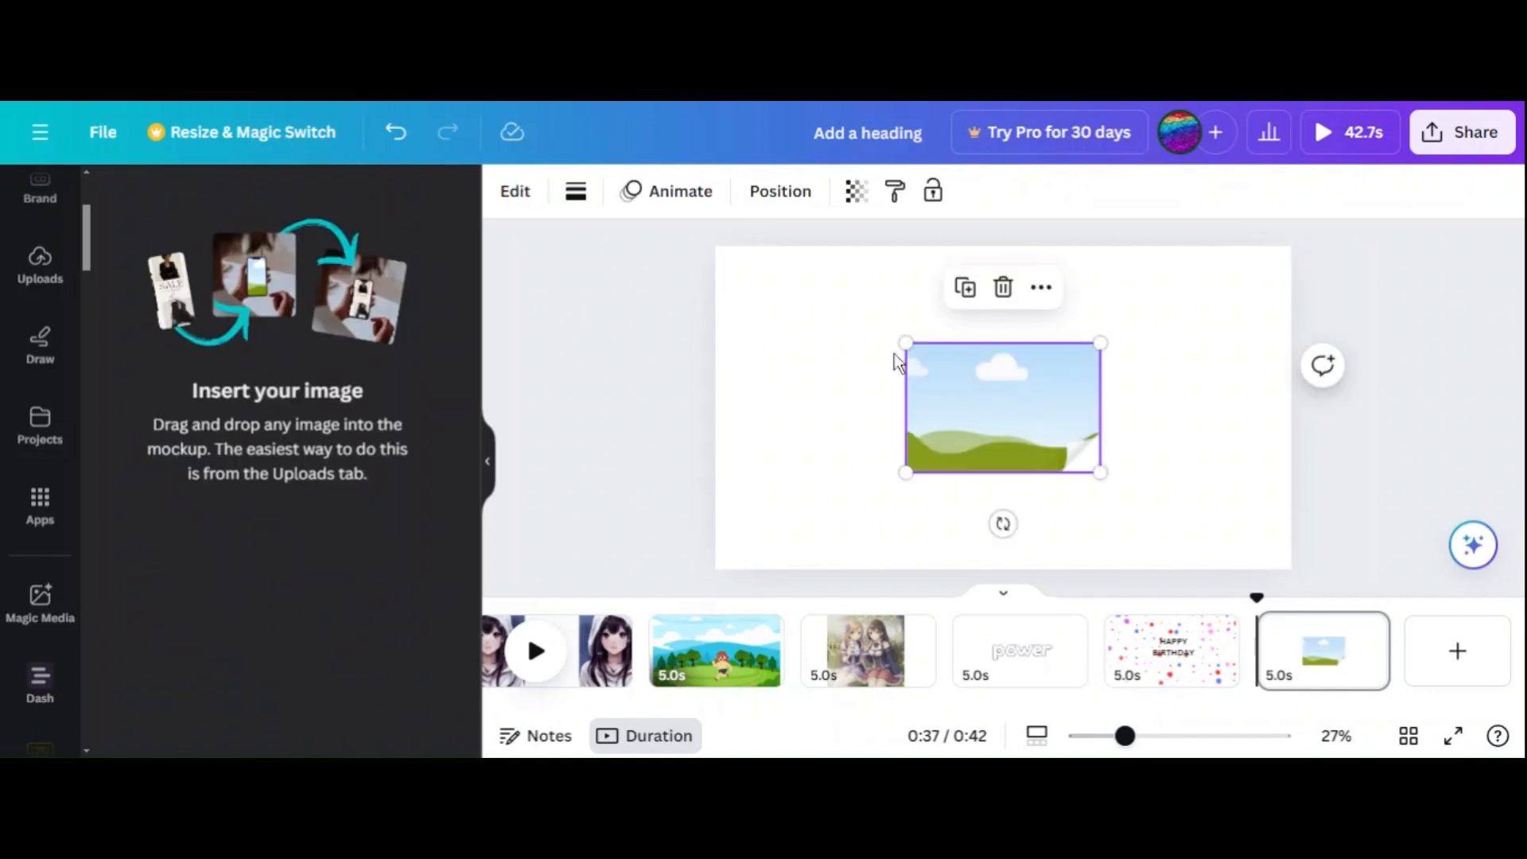
pyautogui.moveTo(905, 343); pyautogui.dragTo(762, 237)
pyautogui.moveTo(1099, 471); pyautogui.dragTo(1250, 553)
# - Search the elements for "nature" and browse the graphics for an image to place in the mockup
pyautogui.scroll(3, 4, 359)
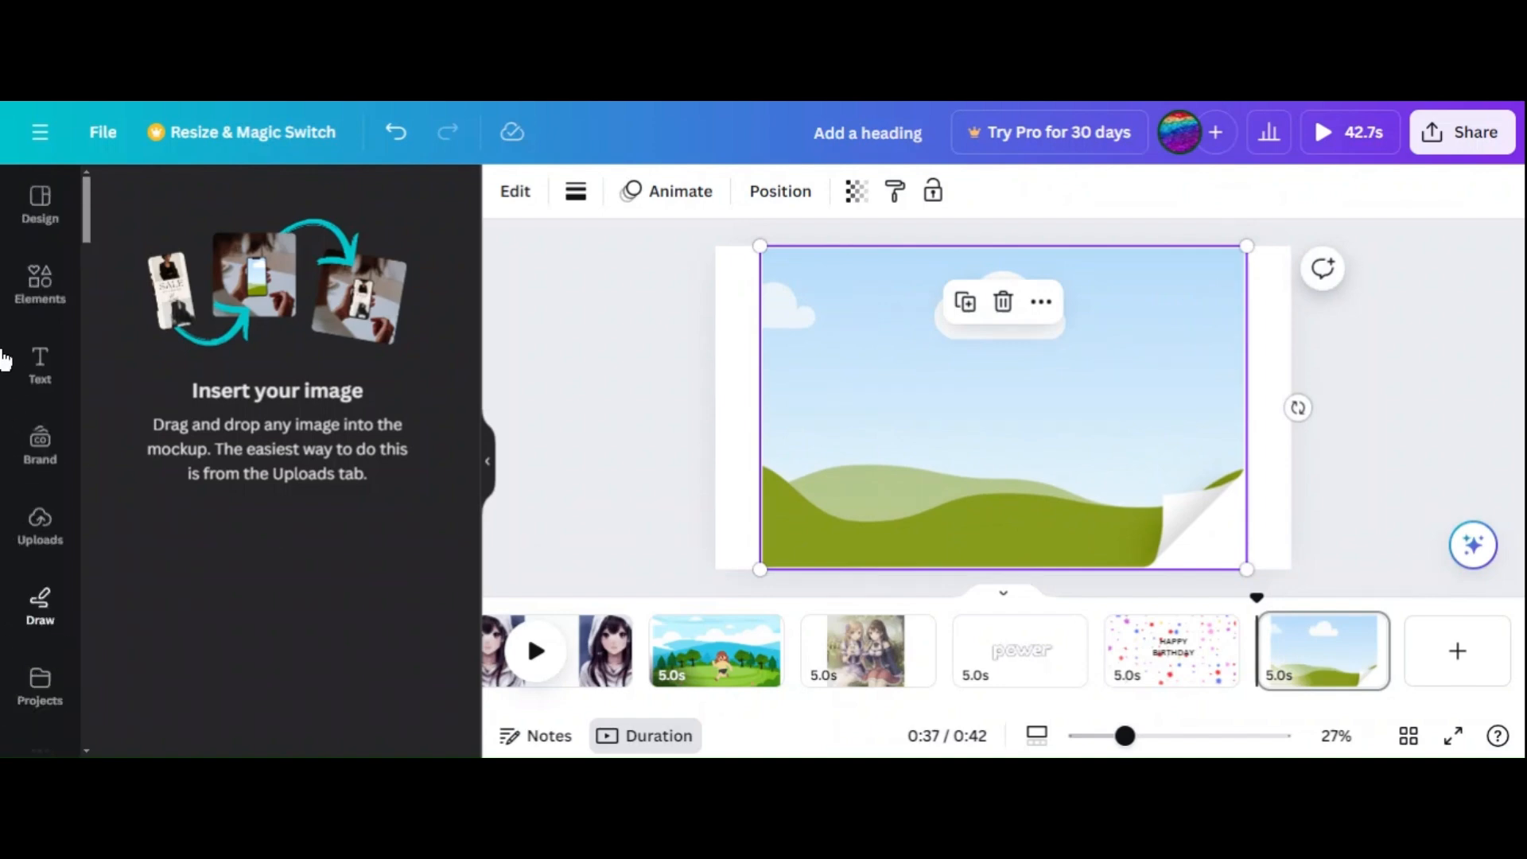
pyautogui.click(35, 312)
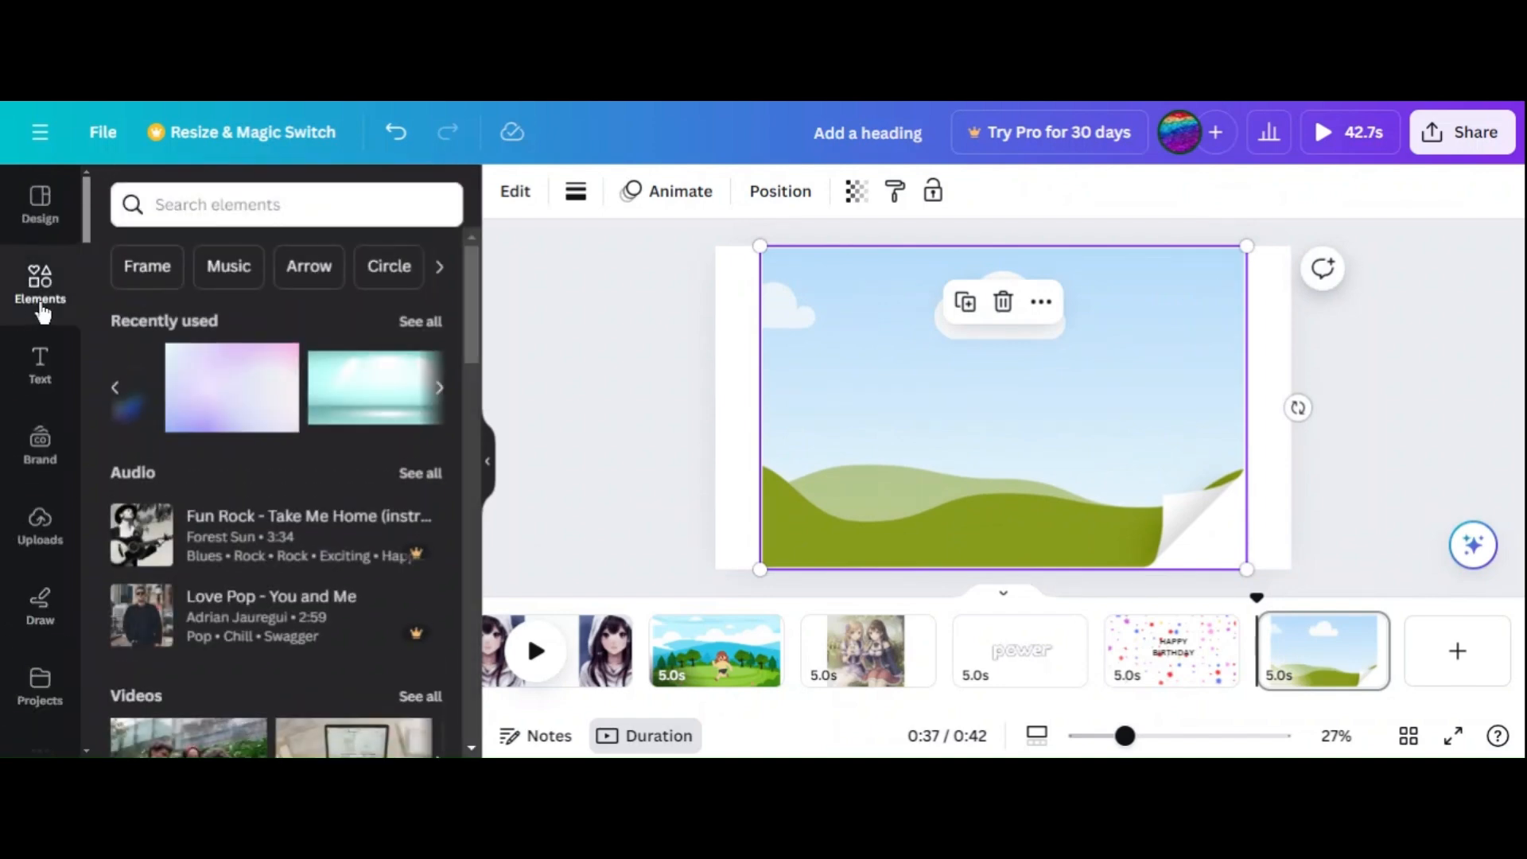
pyautogui.click(215, 204)
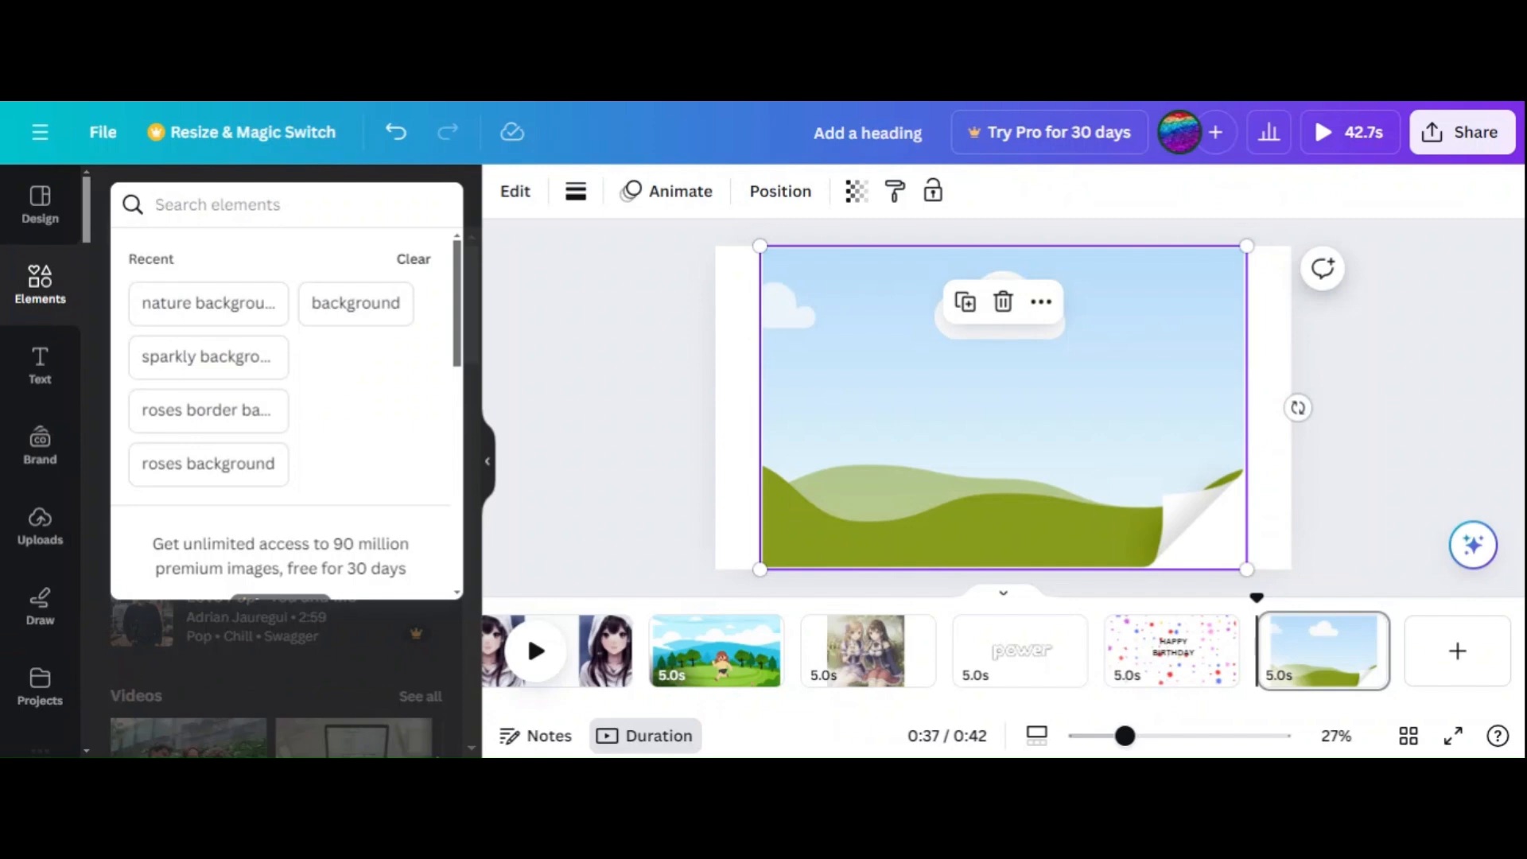
pyautogui.write('nature')
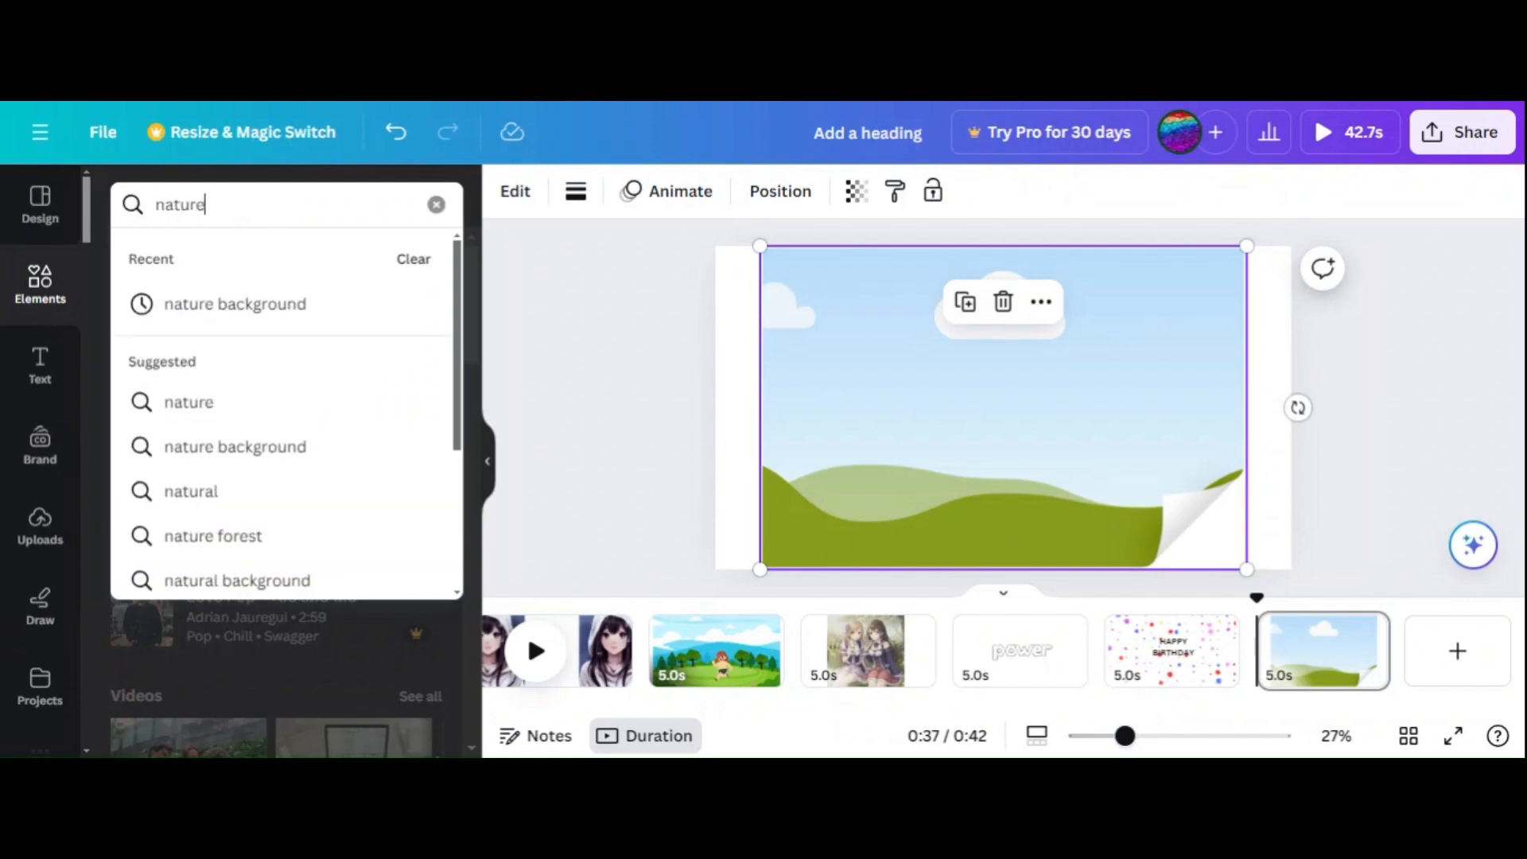
pyautogui.press('Return')
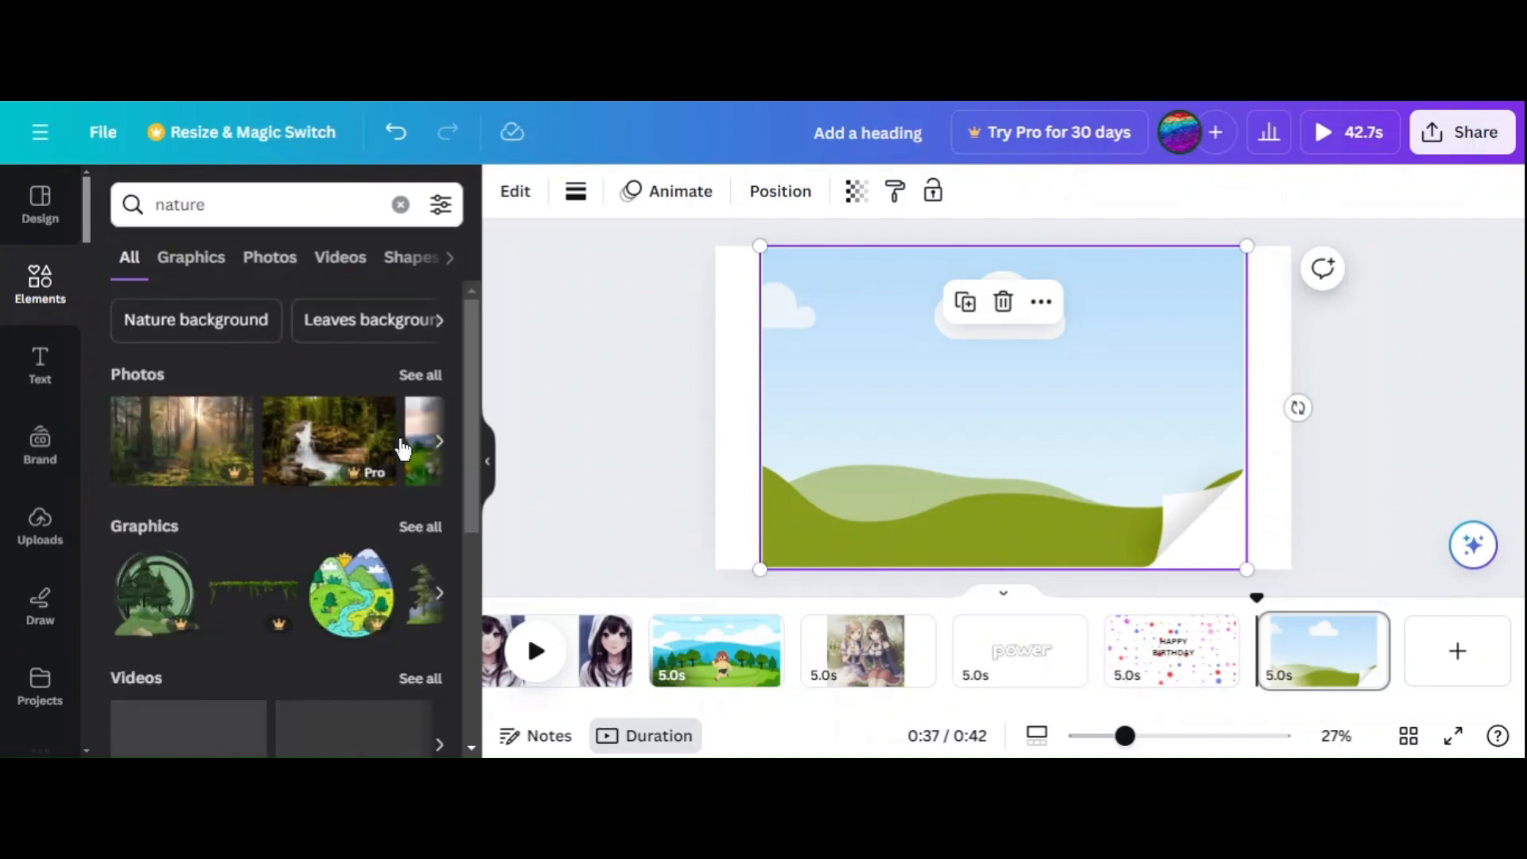
pyautogui.click(420, 527)
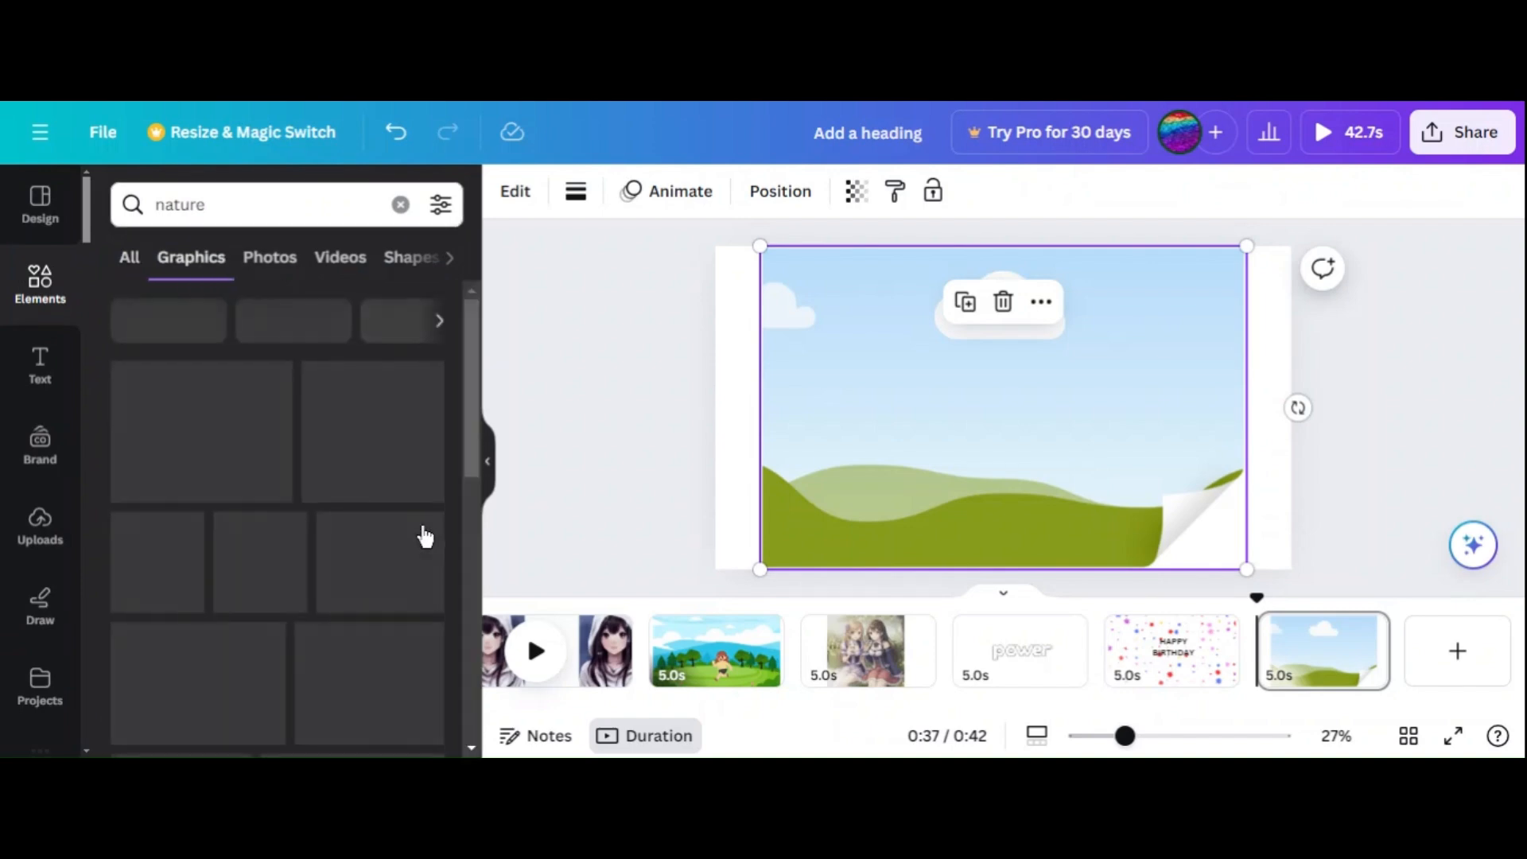
pyautogui.scroll(-5, 426, 538)
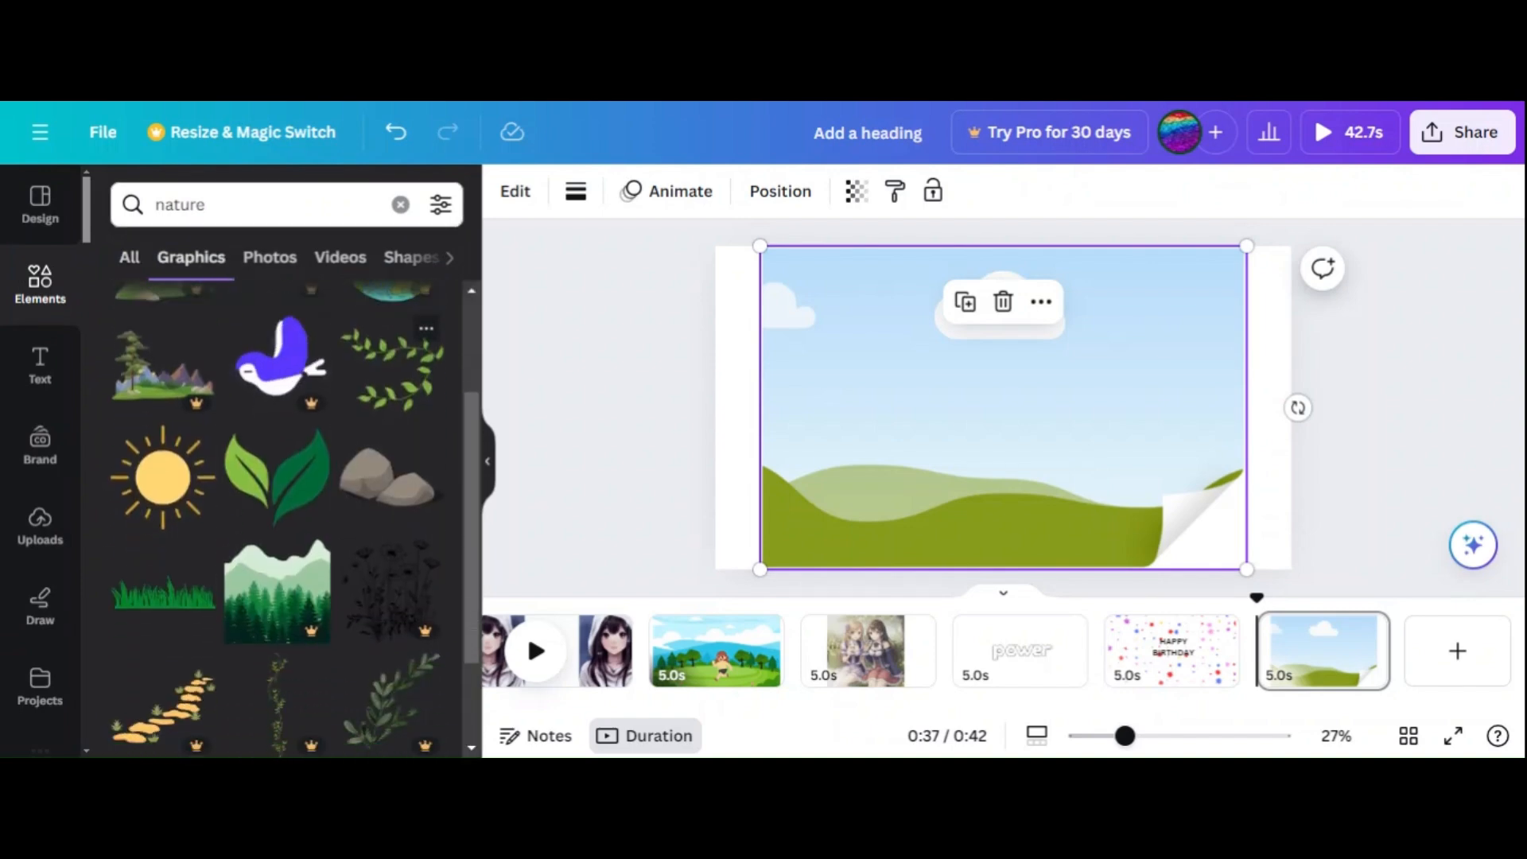
pyautogui.scroll(-2, 425, 538)
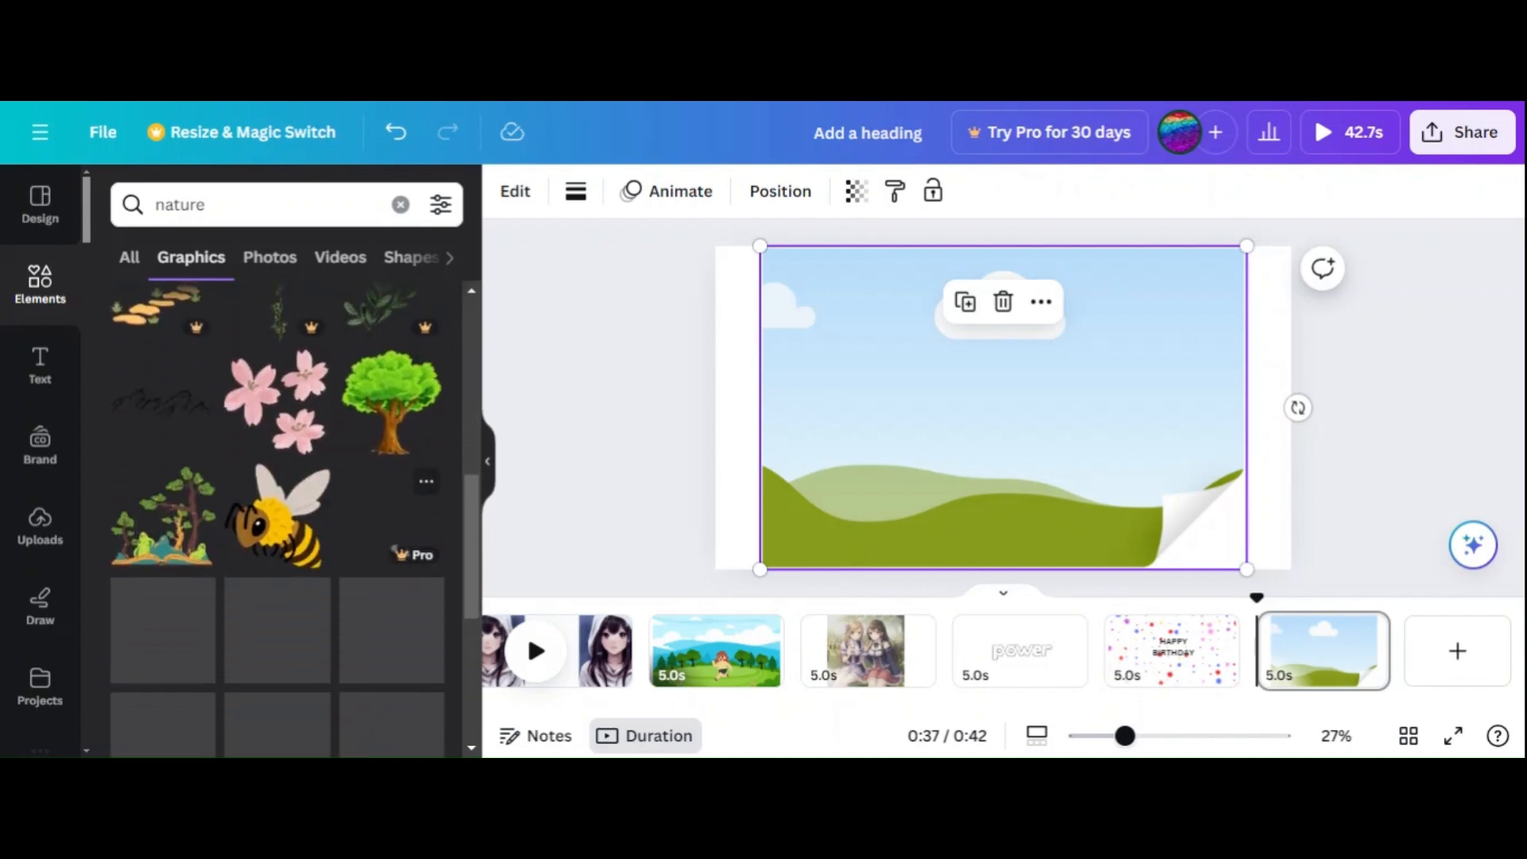
# - Search the graphics for "nature background" and place the teal mountain lake landscape inside the curled-corner sheet mockup
pyautogui.click(275, 205)
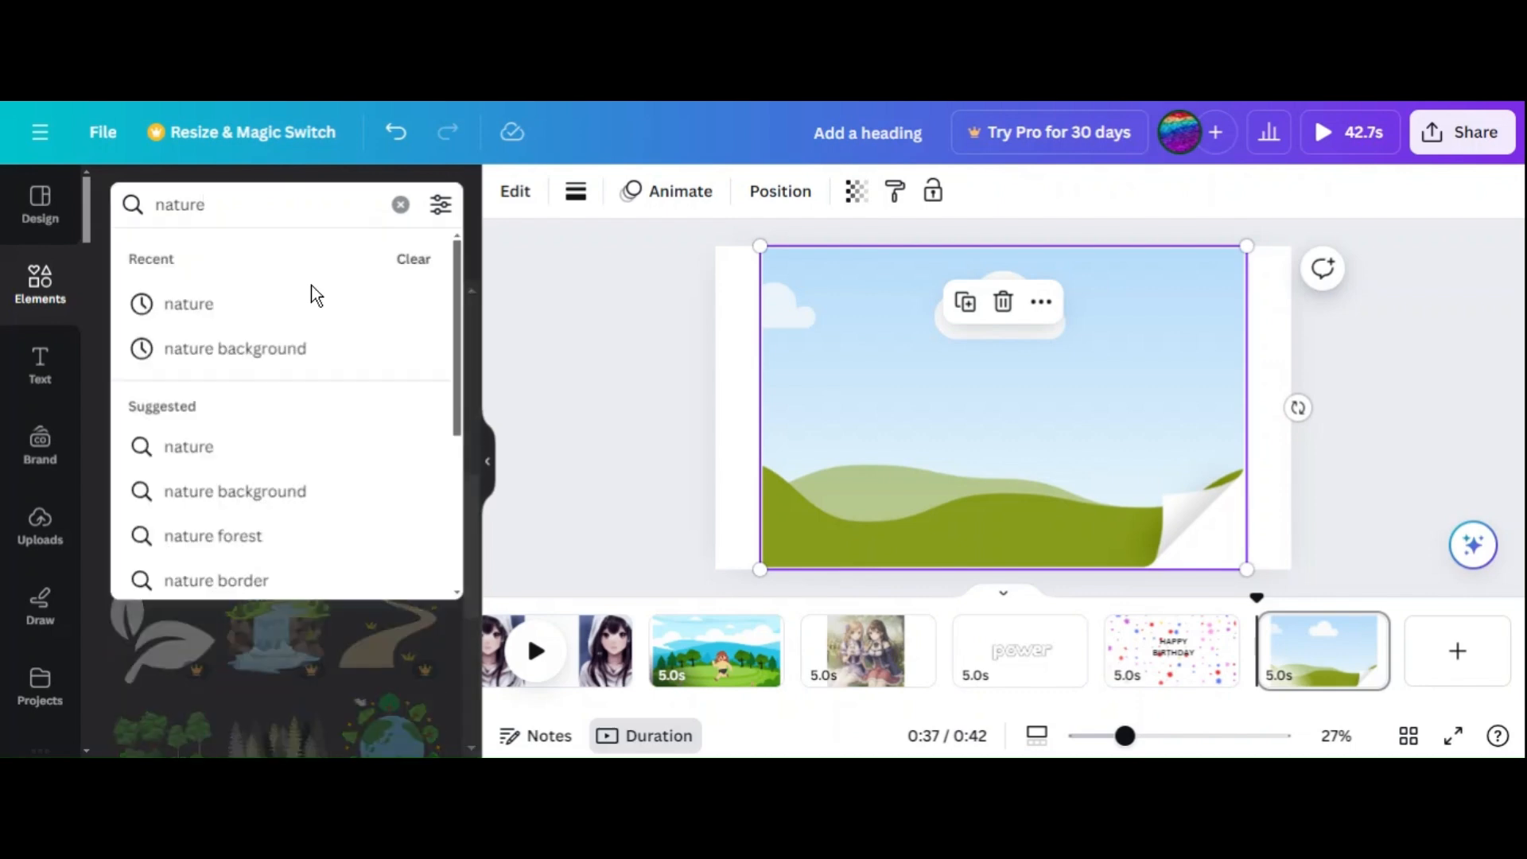
pyautogui.click(324, 366)
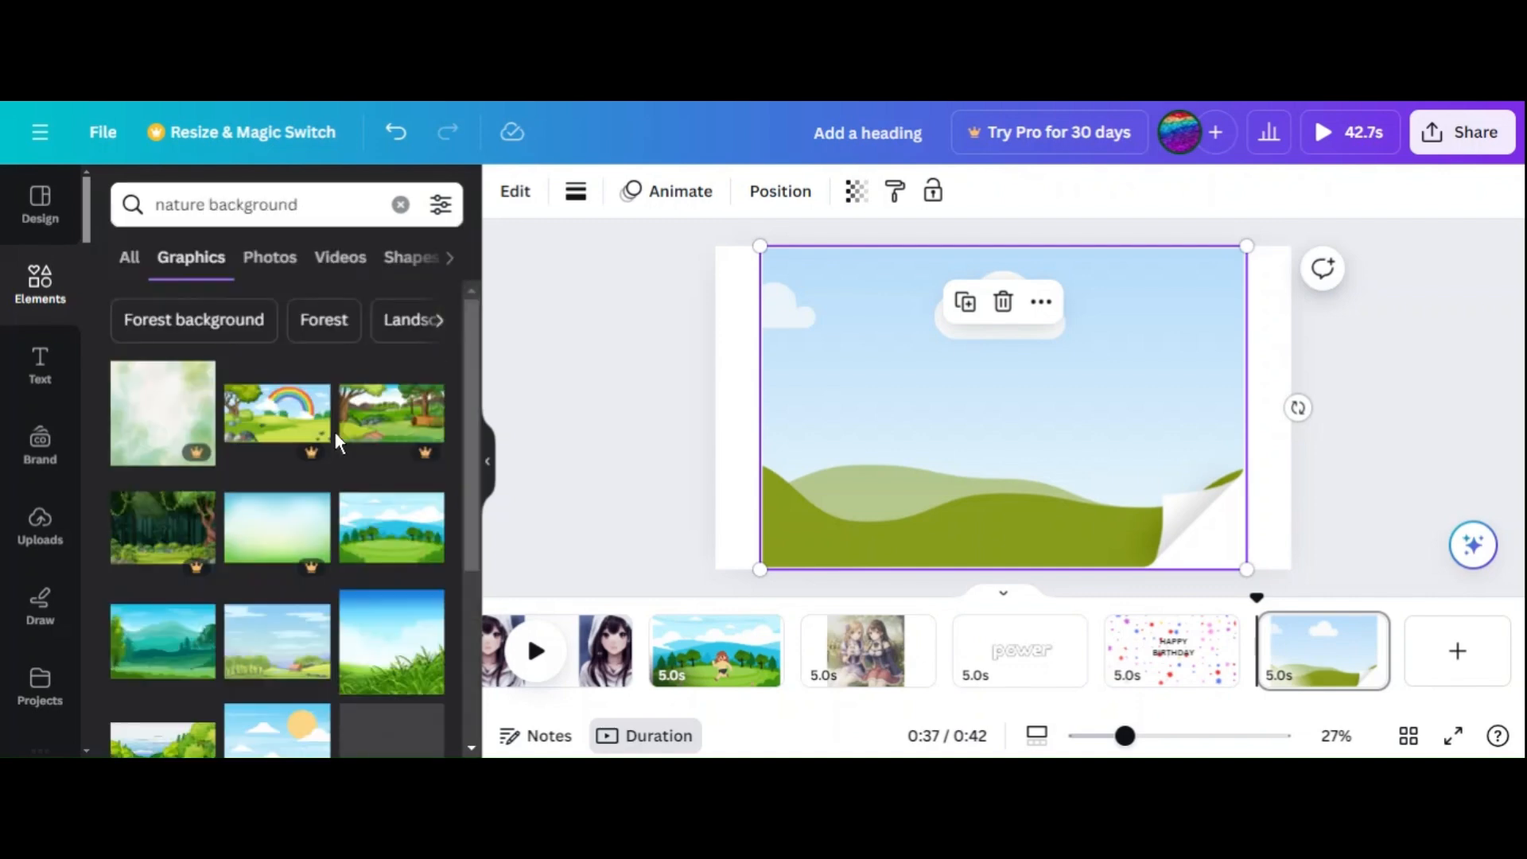
pyautogui.scroll(-10, 316, 520)
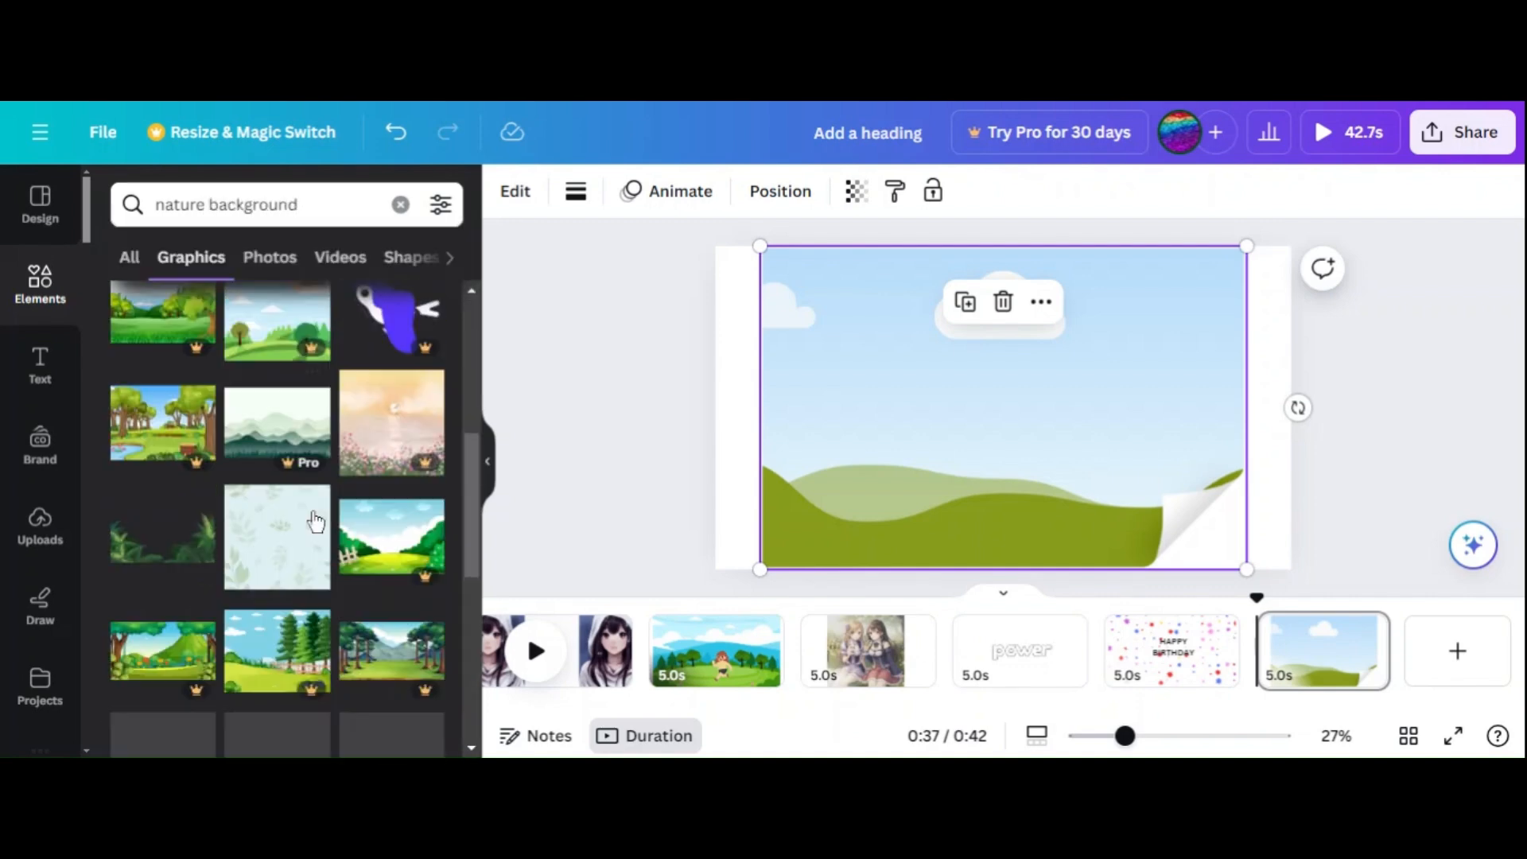
pyautogui.scroll(-3, 277, 477)
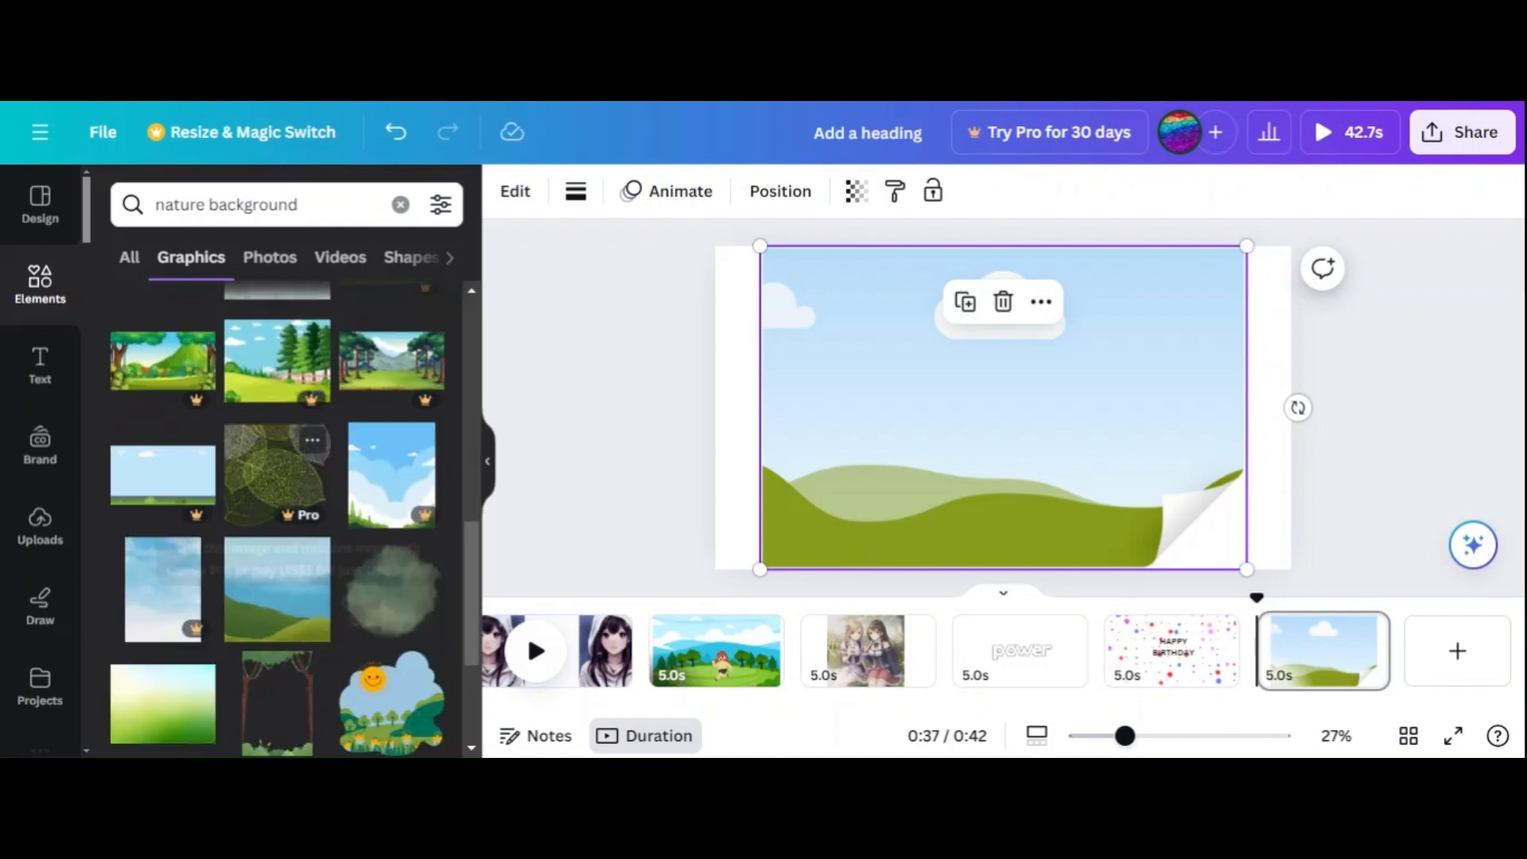
pyautogui.scroll(-5, 277, 477)
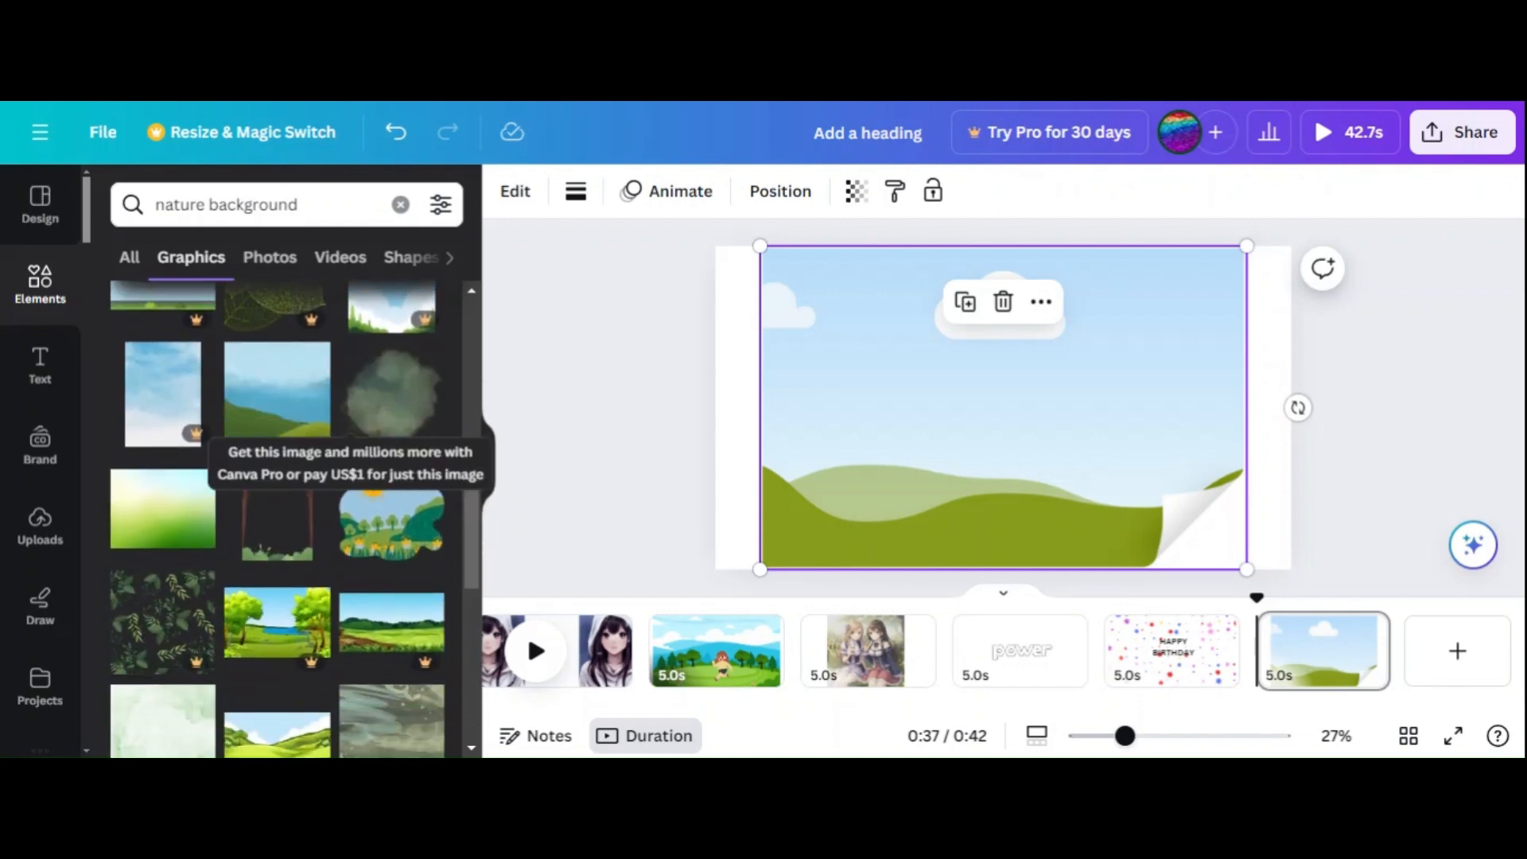
pyautogui.scroll(-1, 277, 517)
pyautogui.scroll(-3, 276, 517)
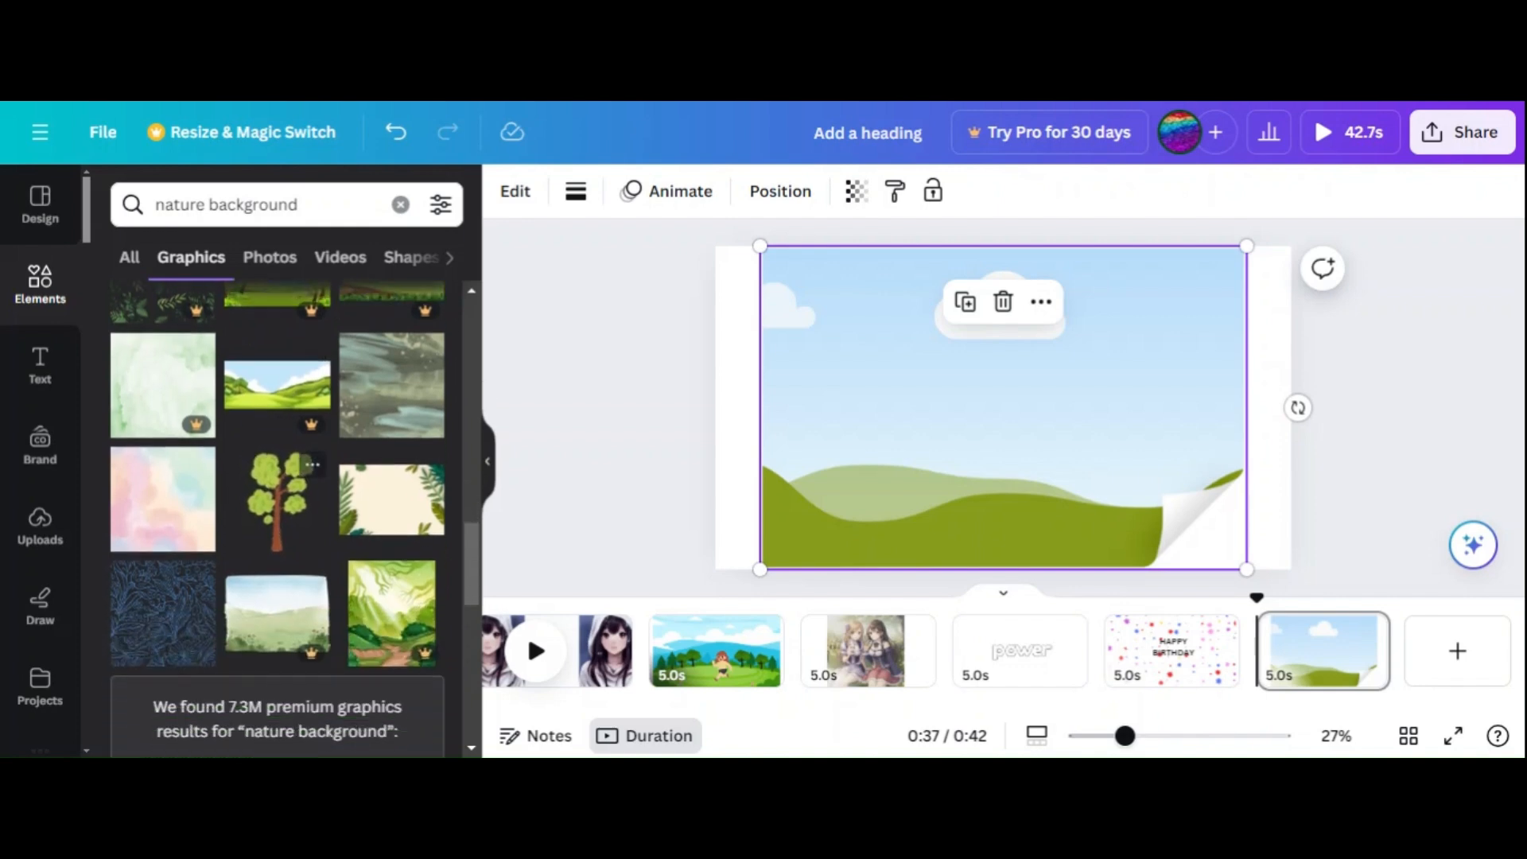
pyautogui.scroll(3, 276, 516)
pyautogui.scroll(15, 277, 557)
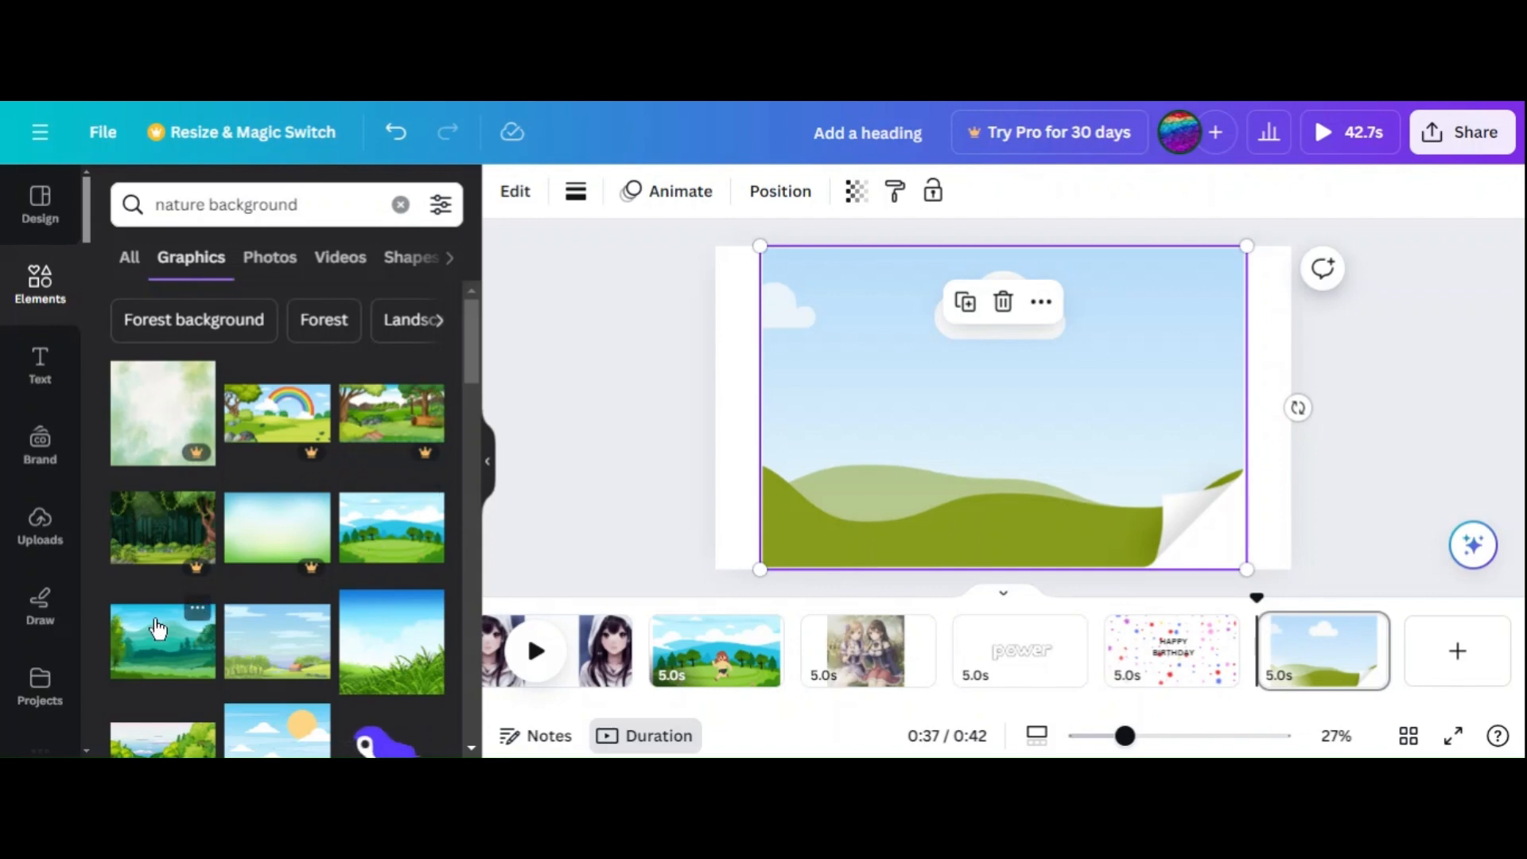
pyautogui.moveTo(153, 630); pyautogui.dragTo(1004, 378)
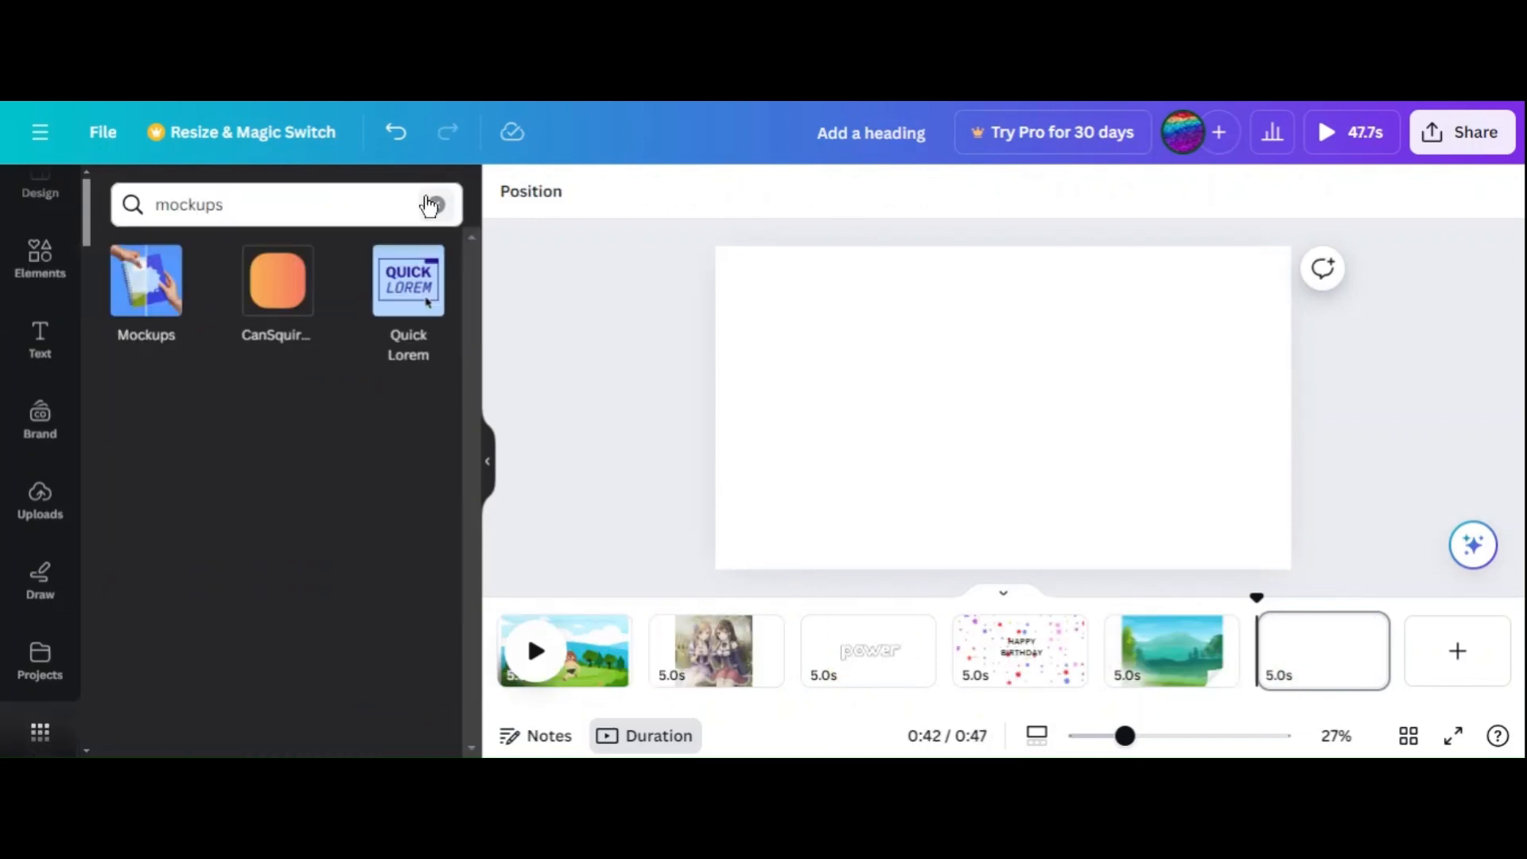
# - Search the Canva apps for "emojify" and open the Emojify app
pyautogui.click(432, 206)
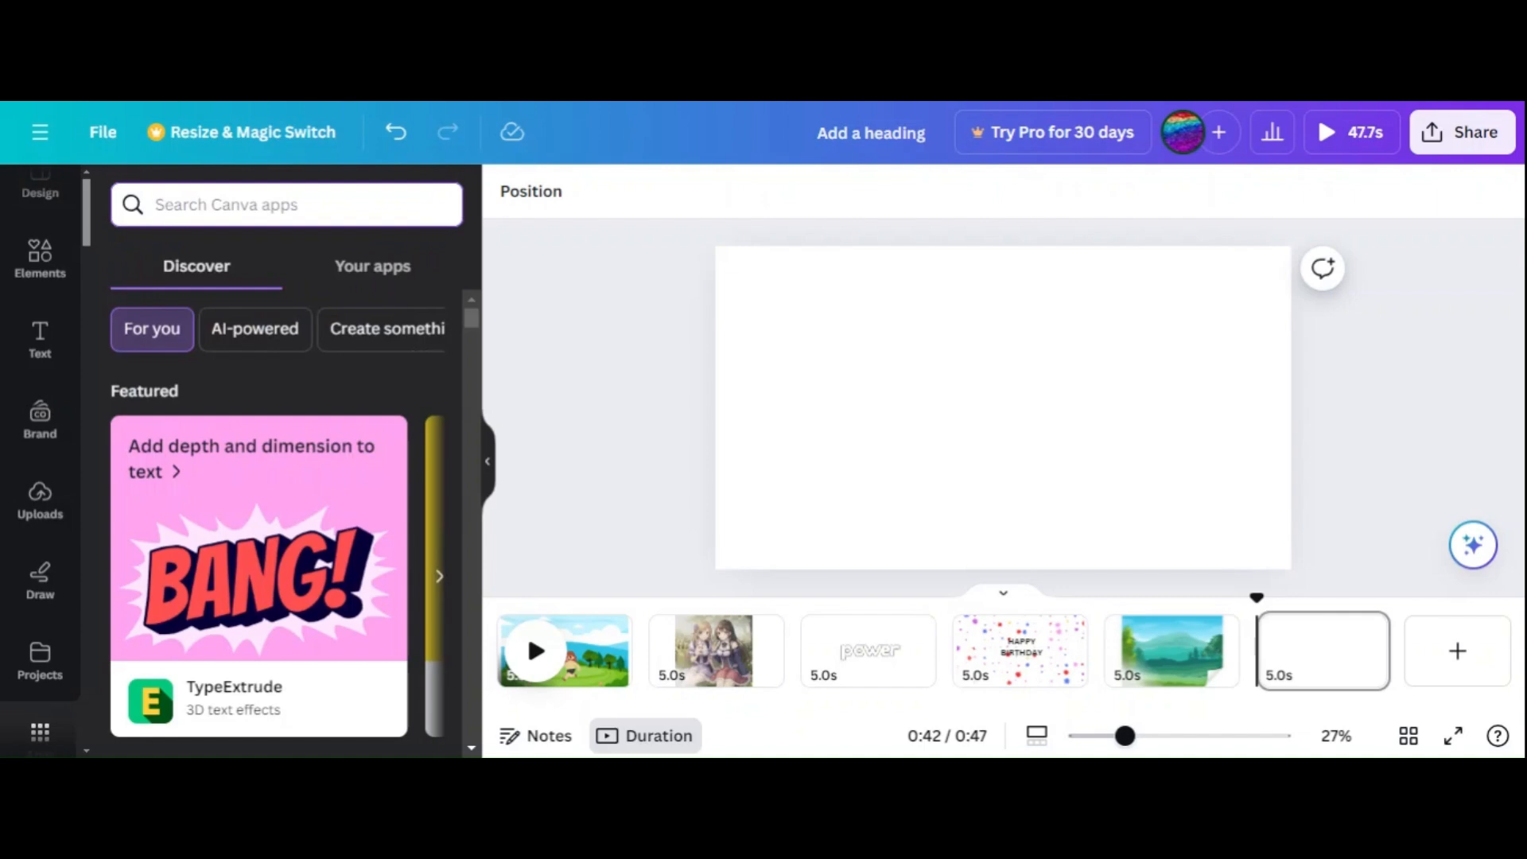
pyautogui.write('emoji')
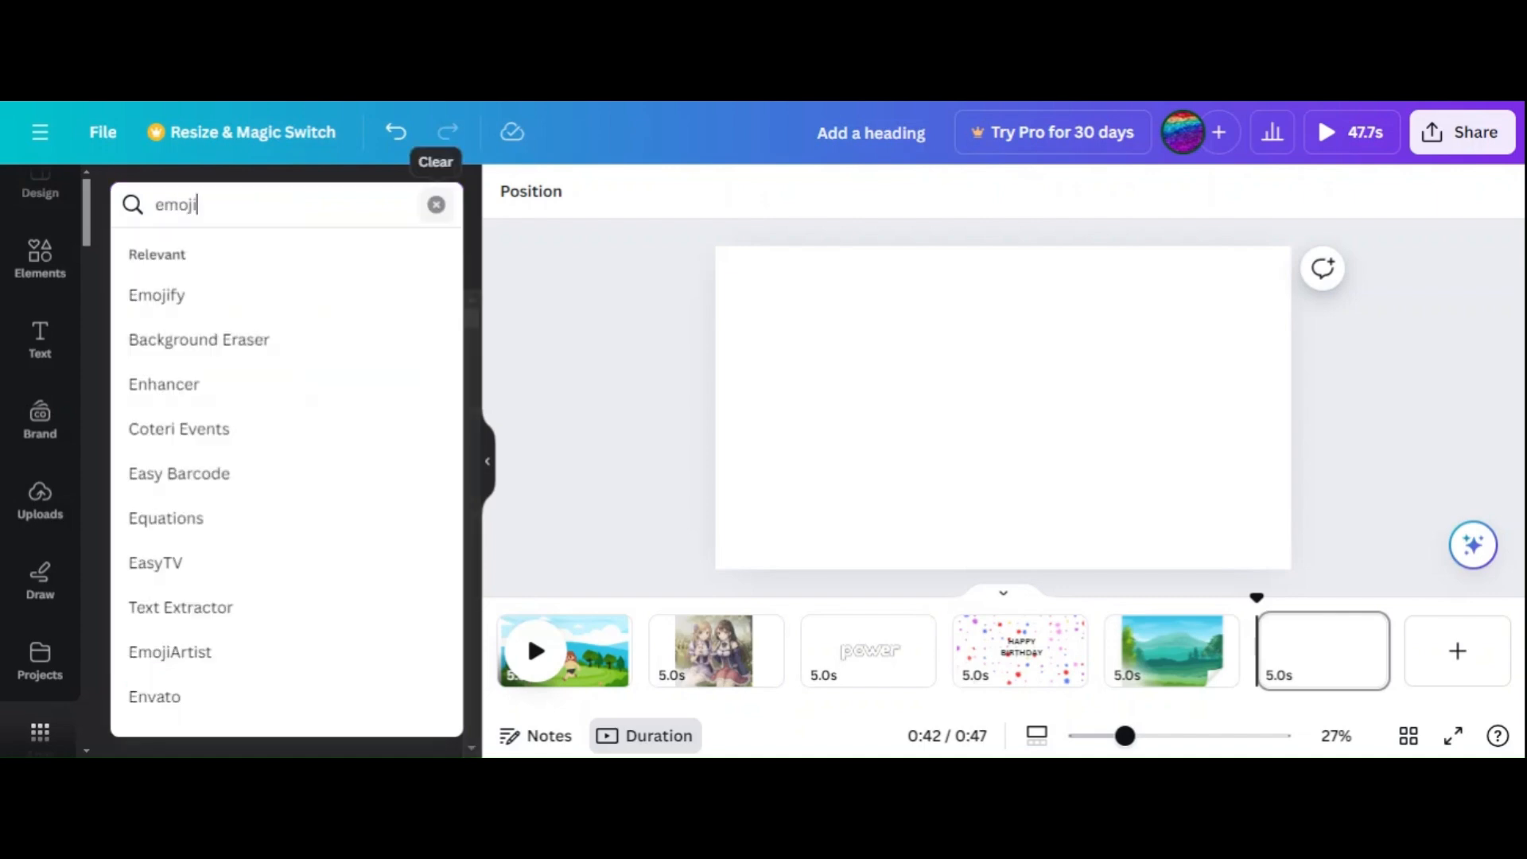
pyautogui.write('fy')
pyautogui.press('Return')
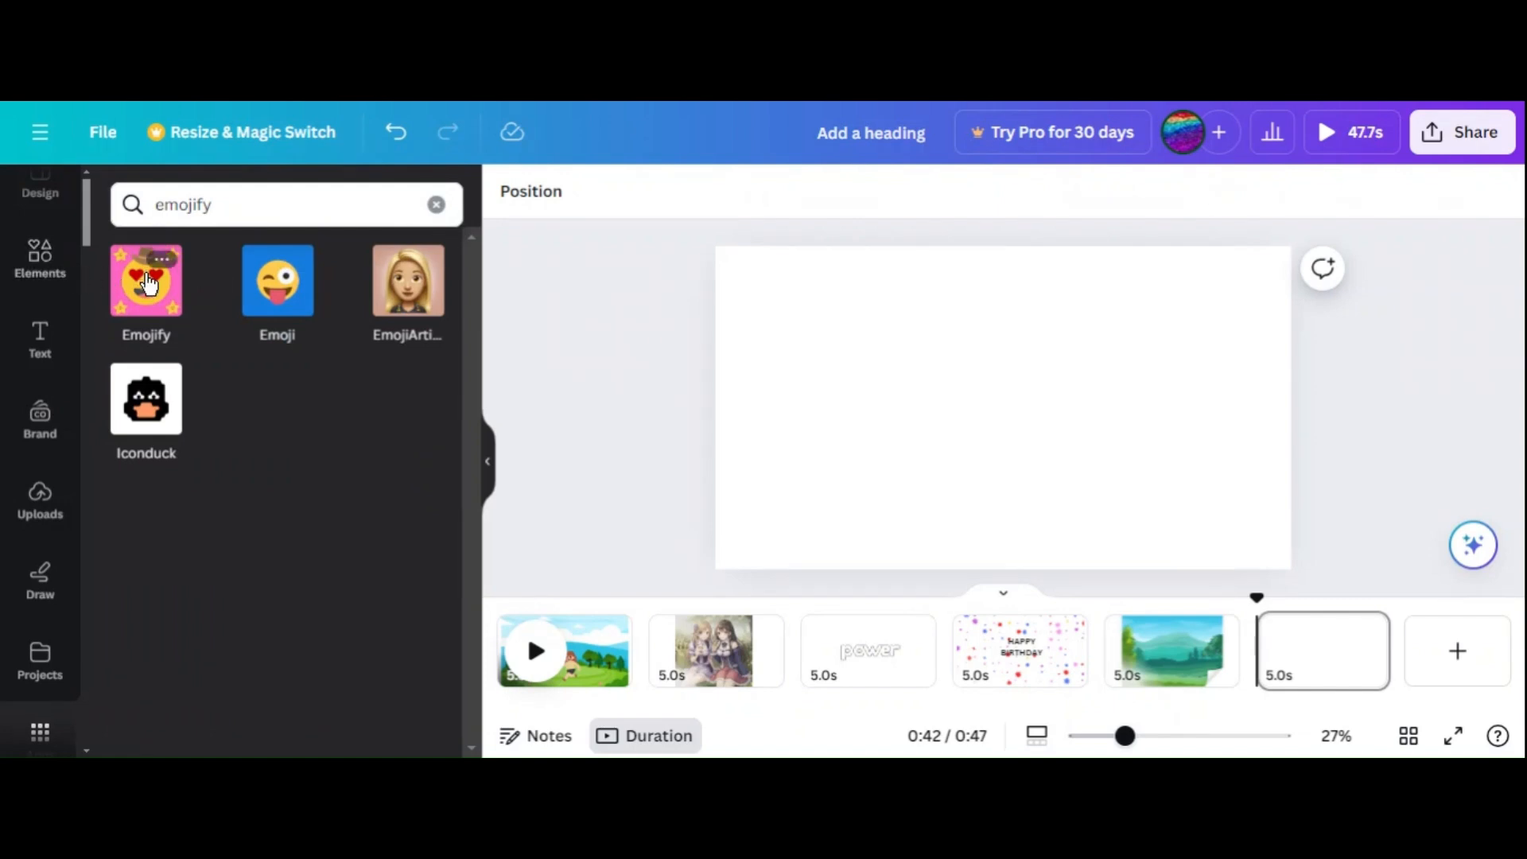
pyautogui.click(149, 283)
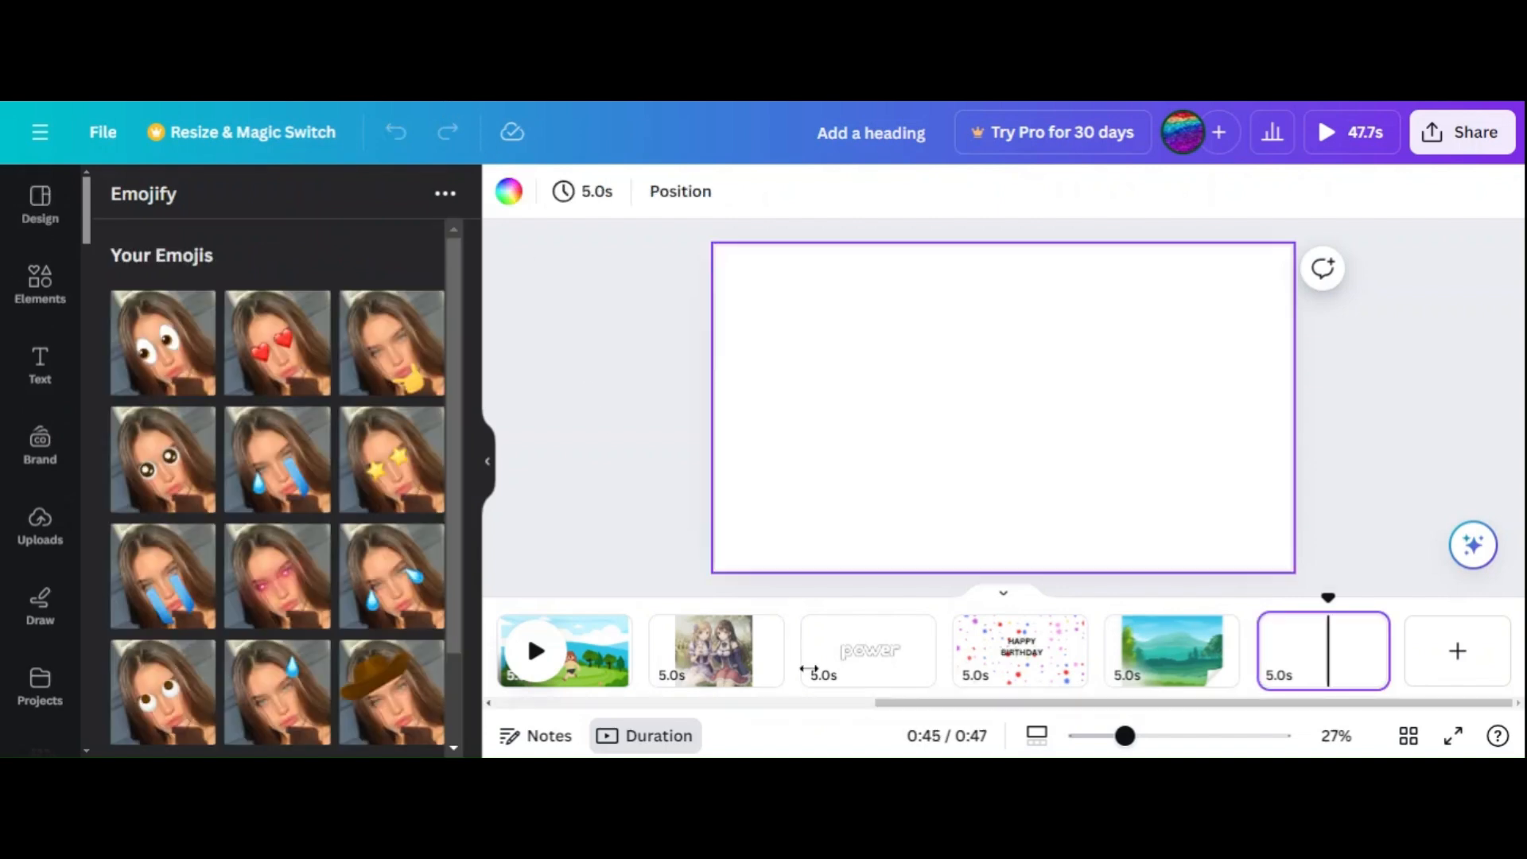
# - Add the portrait variant with glowing pink eyes to the blank page and enlarge it to the full page height
pyautogui.scroll(-3, 279, 477)
pyautogui.scroll(2, 278, 477)
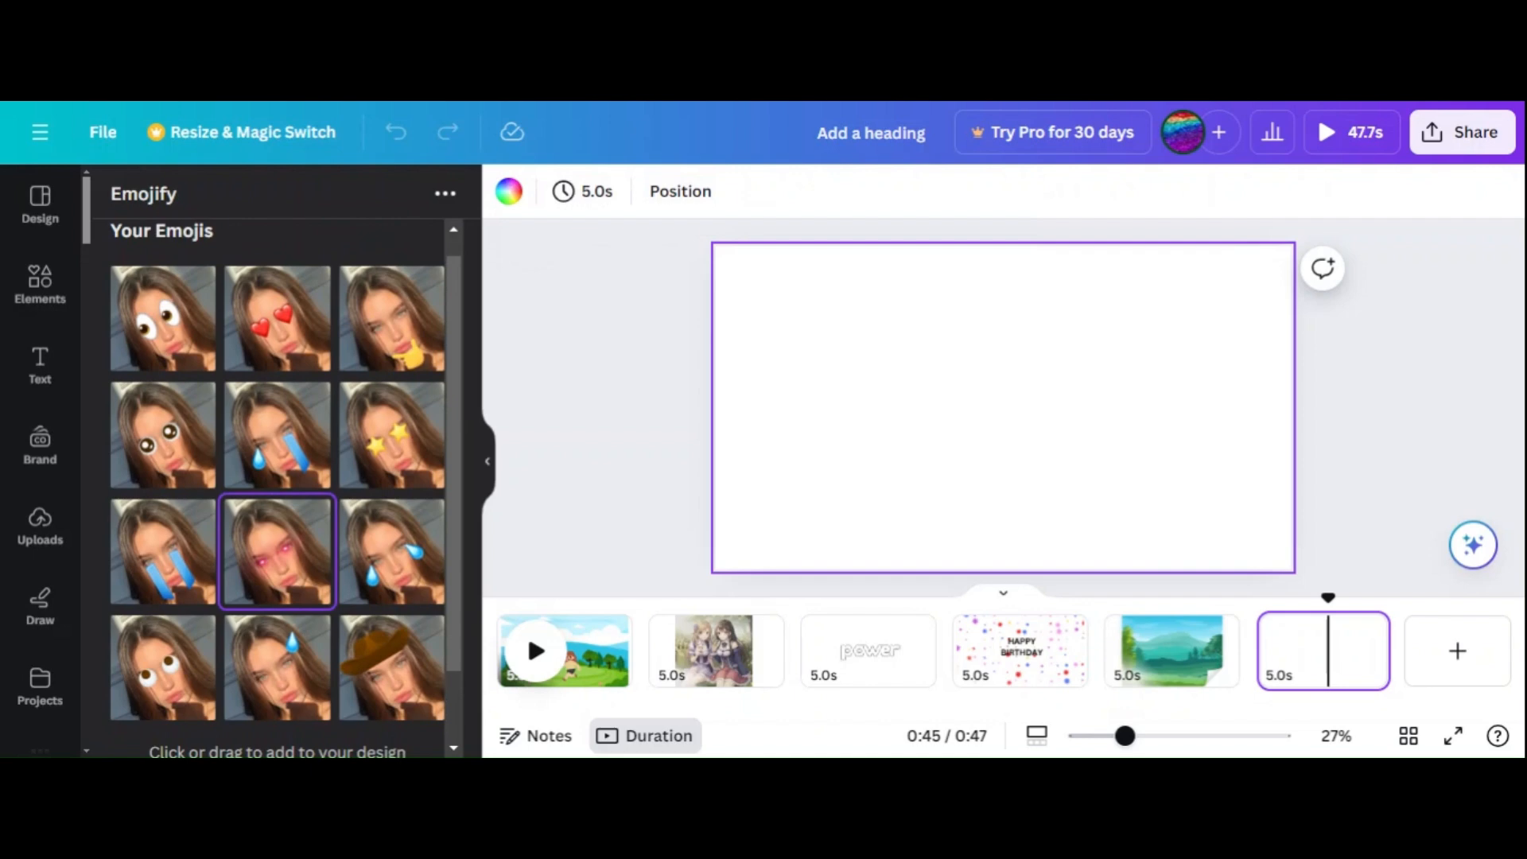
pyautogui.click(277, 551)
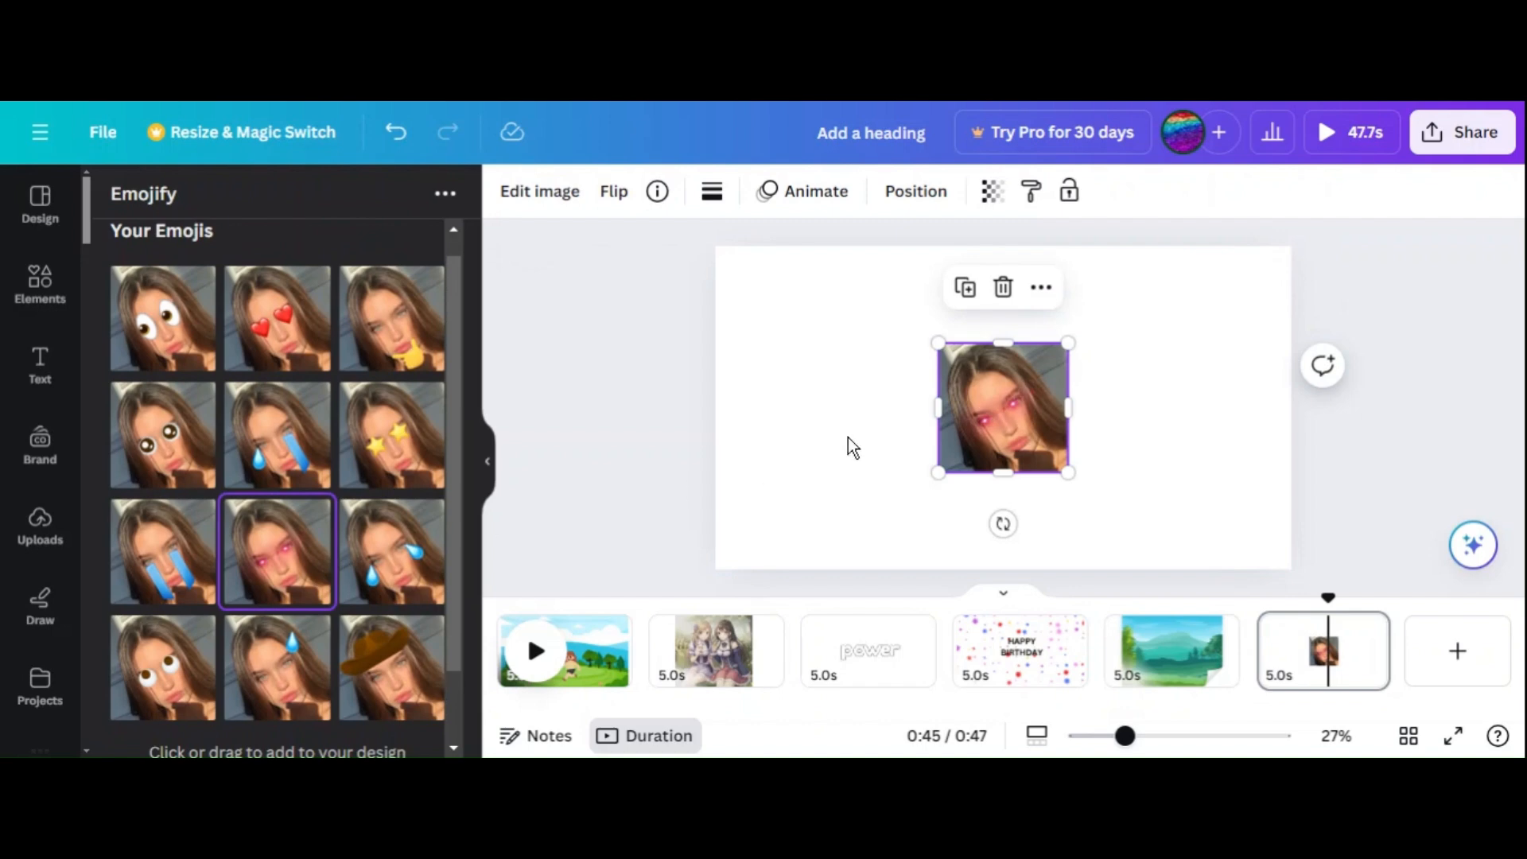
pyautogui.moveTo(938, 344); pyautogui.dragTo(795, 298)
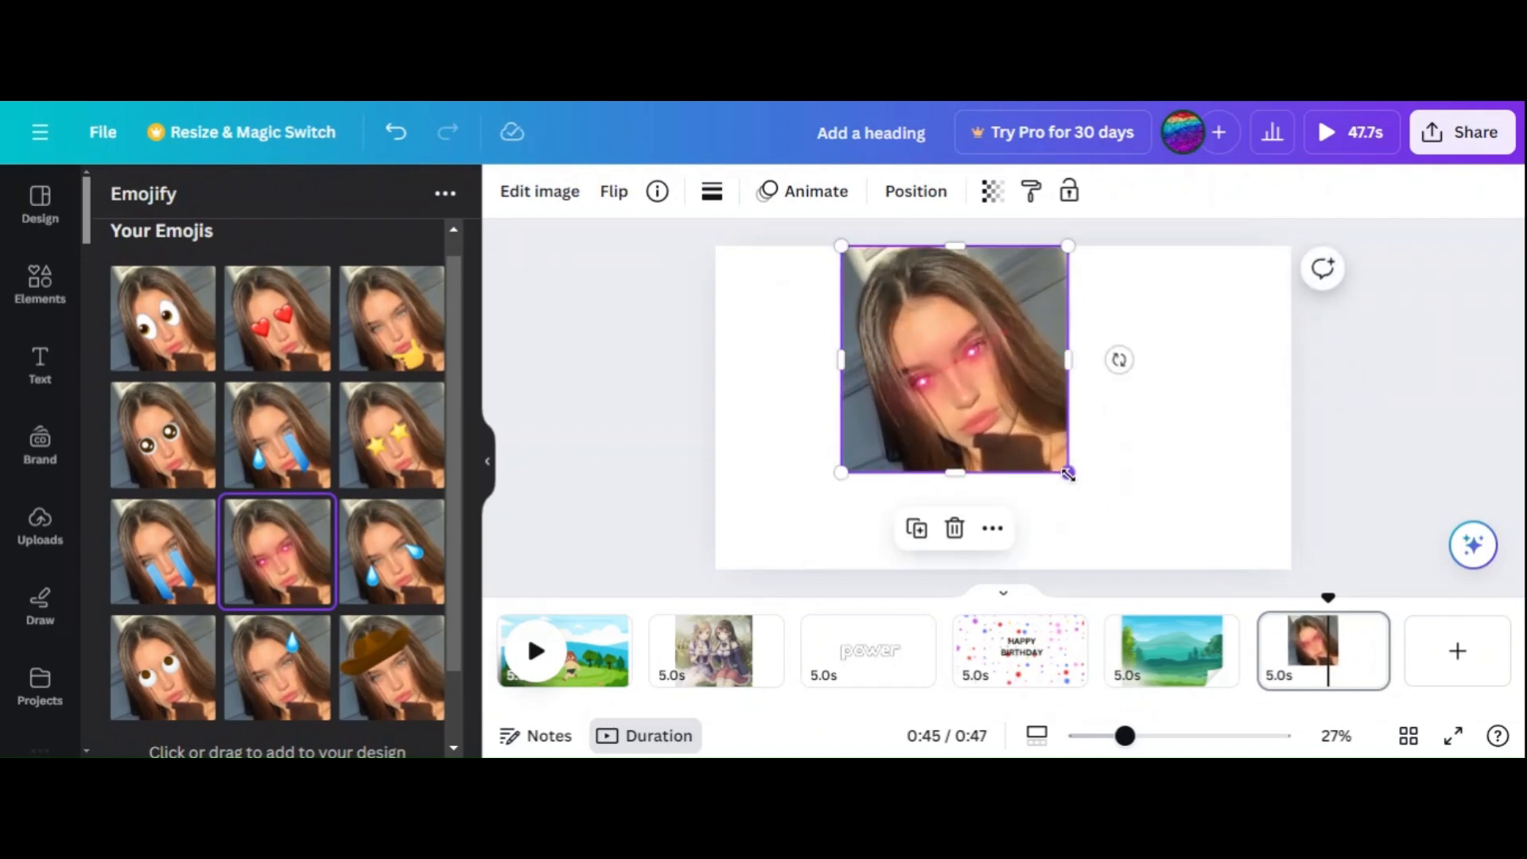
pyautogui.moveTo(1068, 472); pyautogui.dragTo(1176, 562)
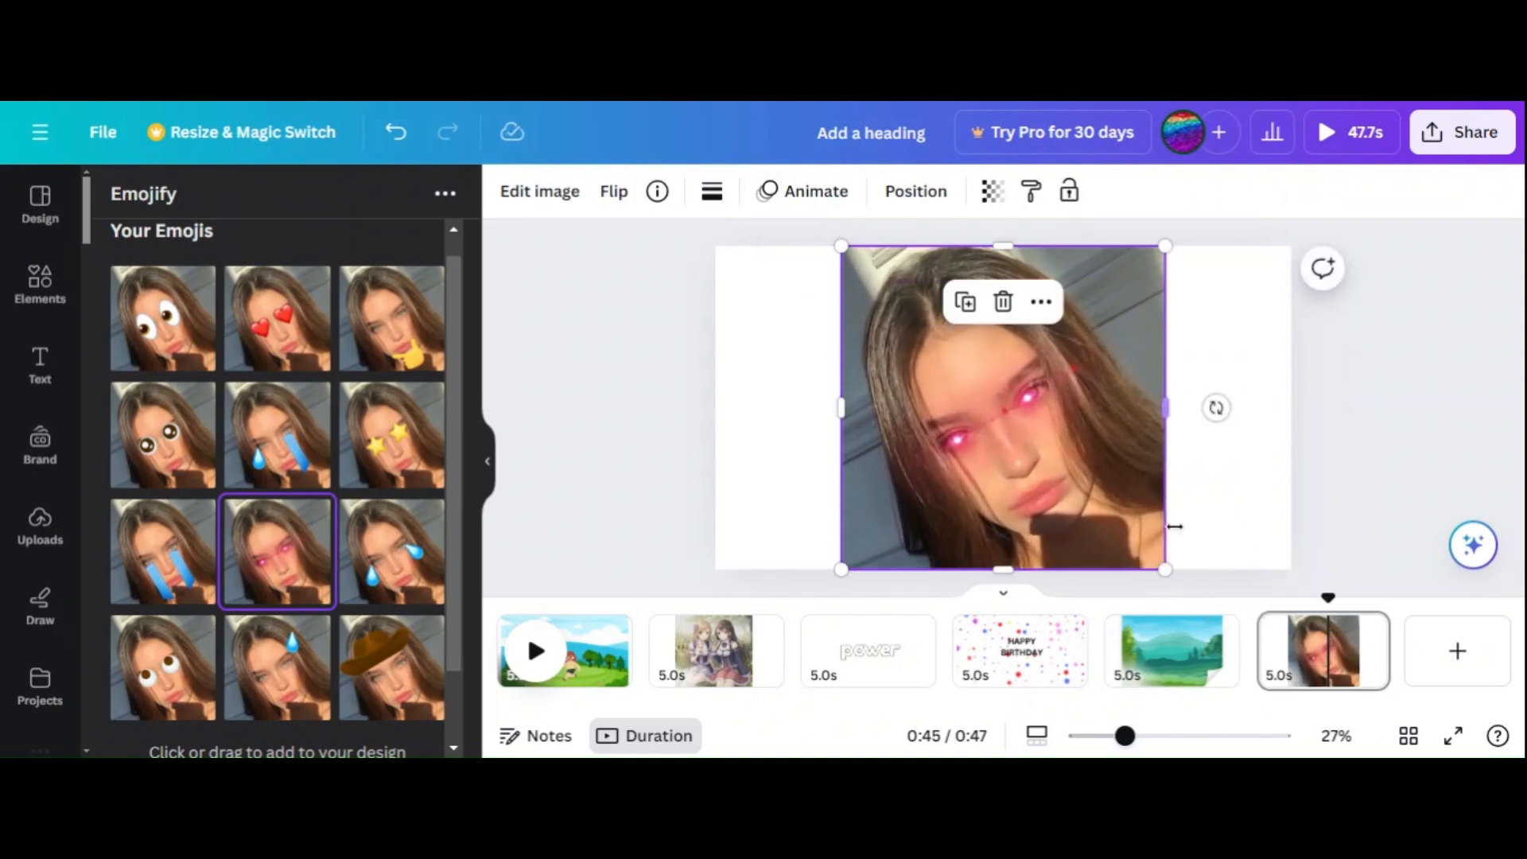
pyautogui.click(1194, 470)
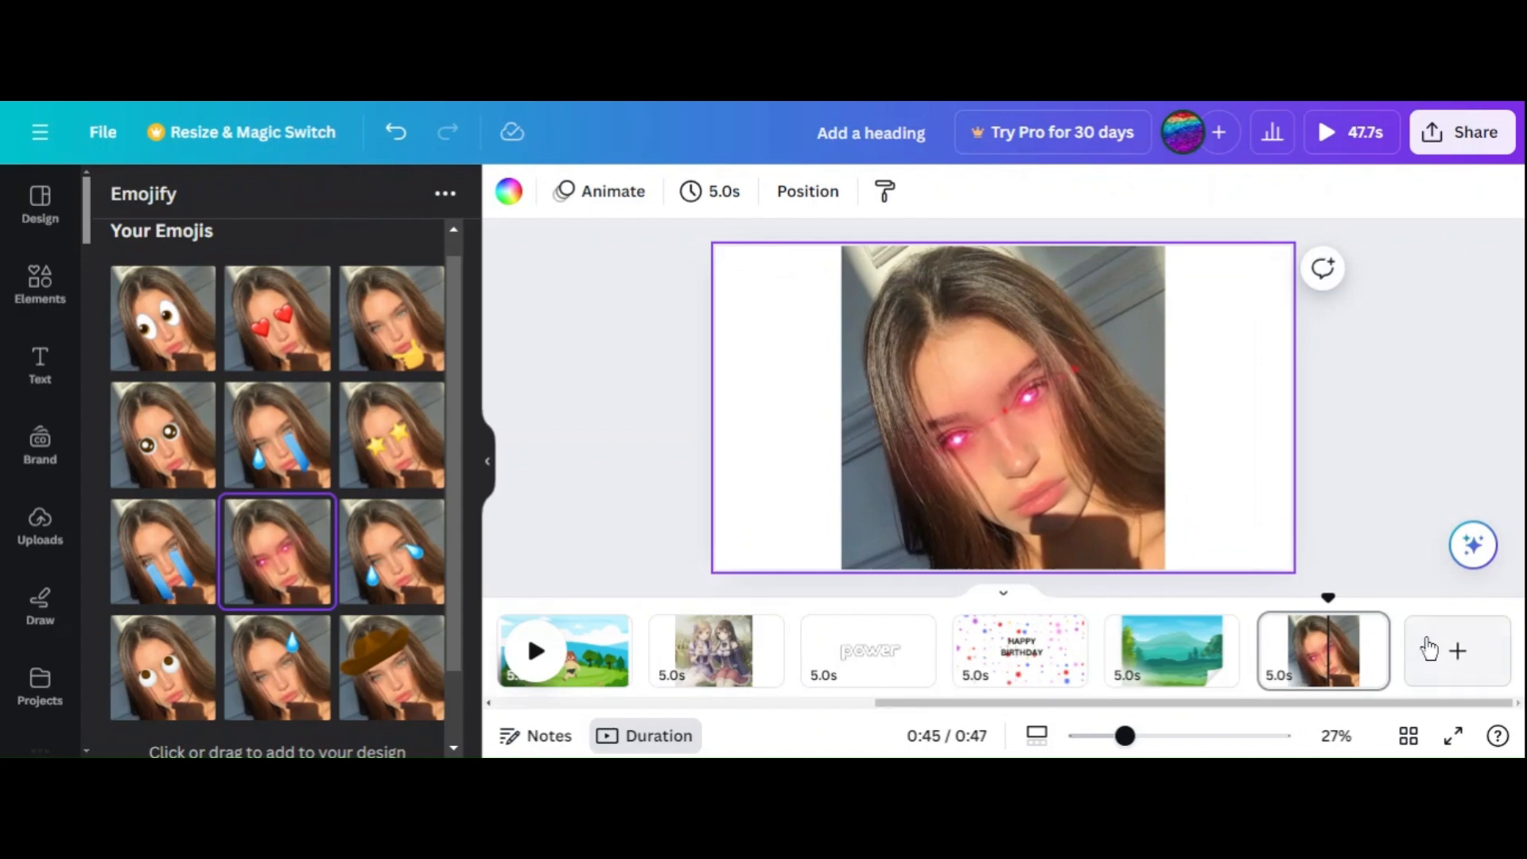
# - Add a new blank page after the emojified portrait page
pyautogui.click(1436, 657)
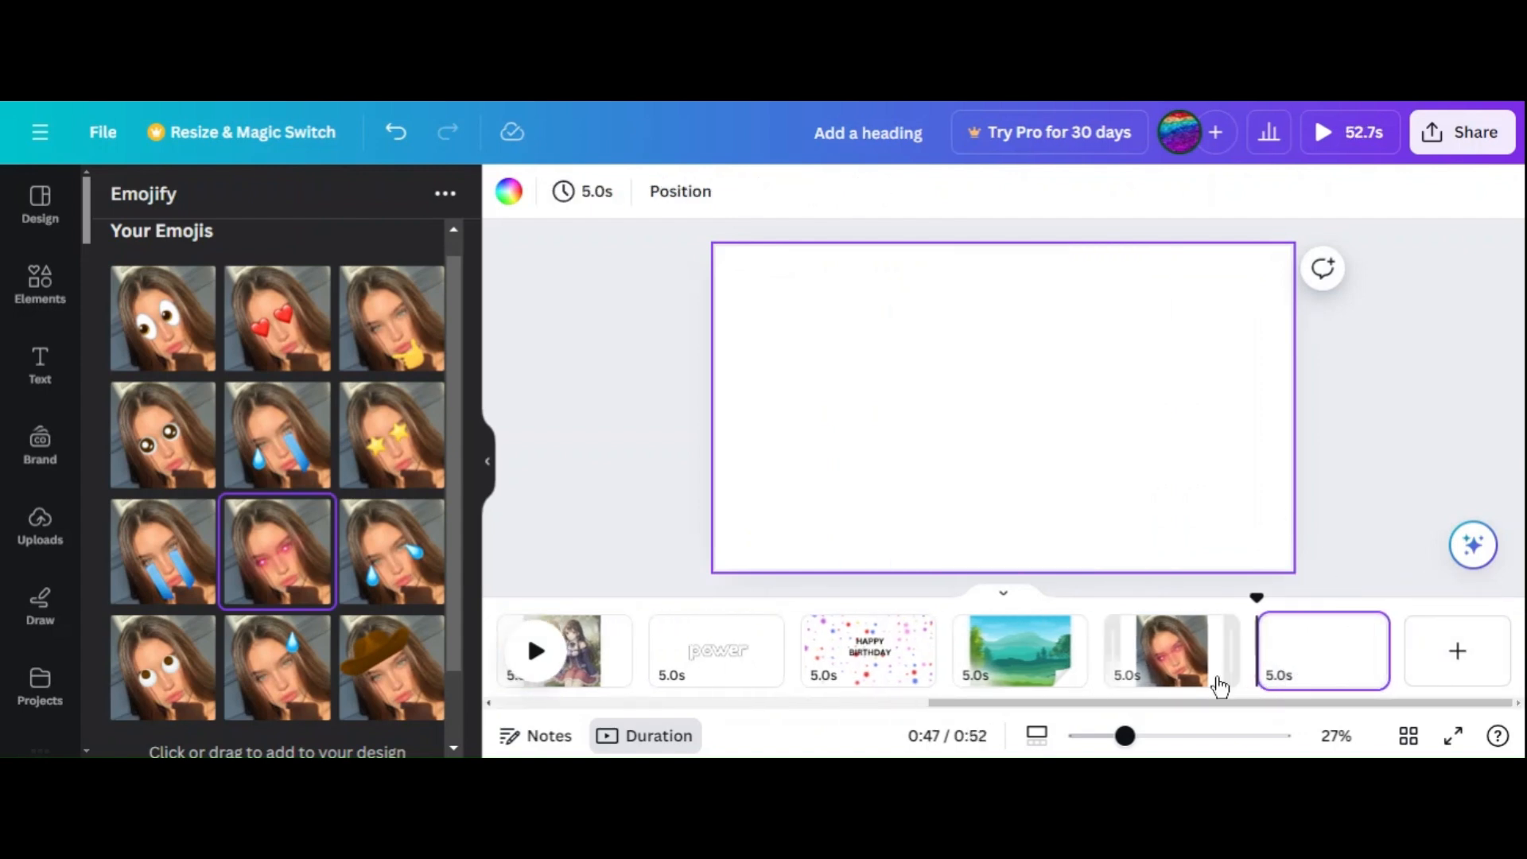